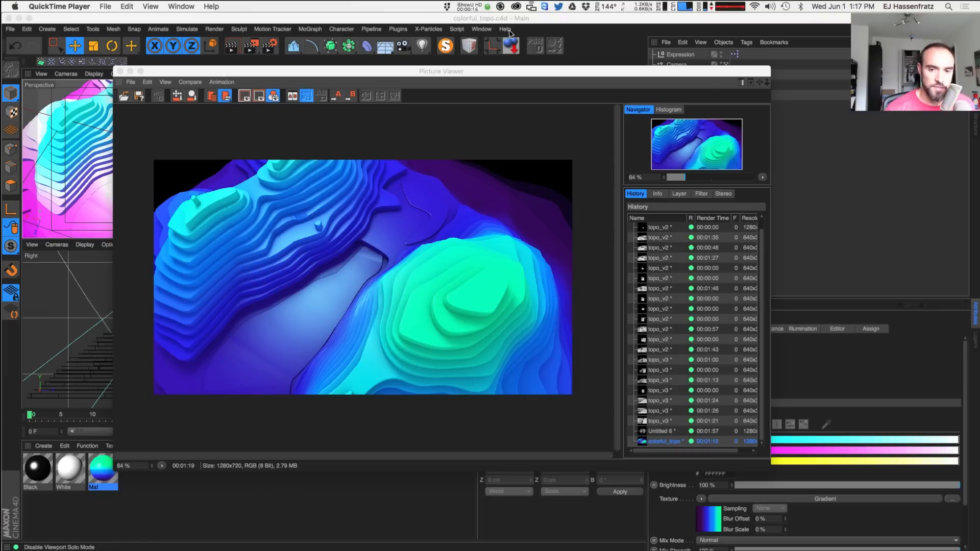
Close the Picture Viewer showing the colorful_topo render
left_click(509, 33)
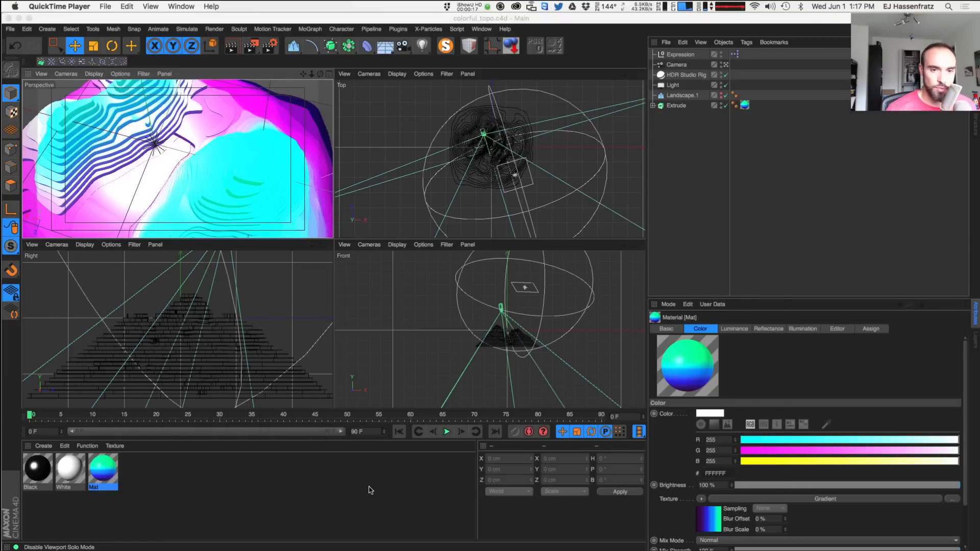
left_click(481, 29)
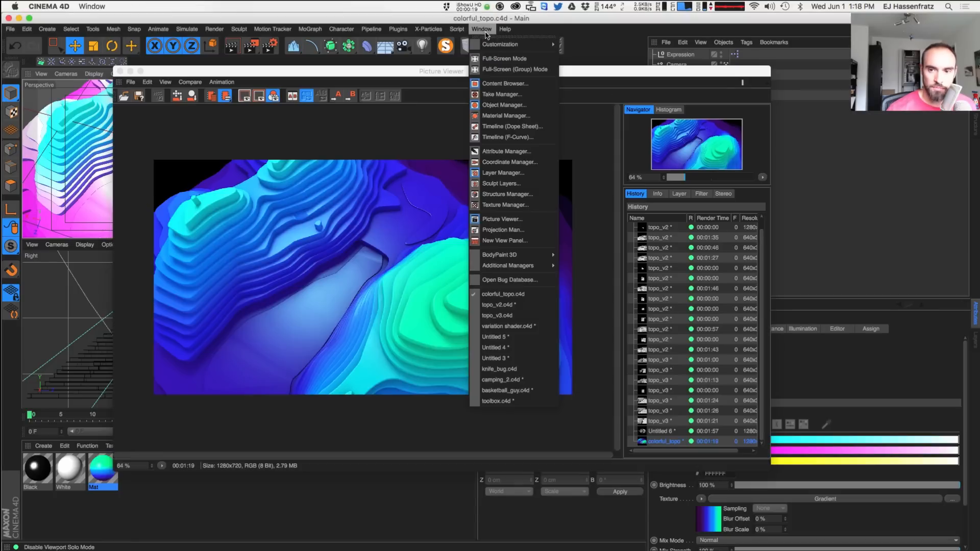
left_click(510, 253)
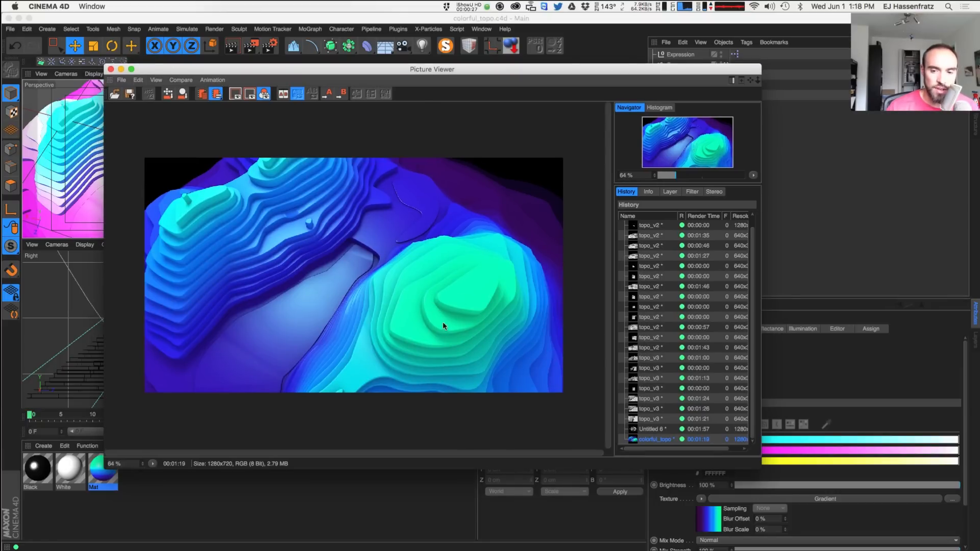
left_click(111, 68)
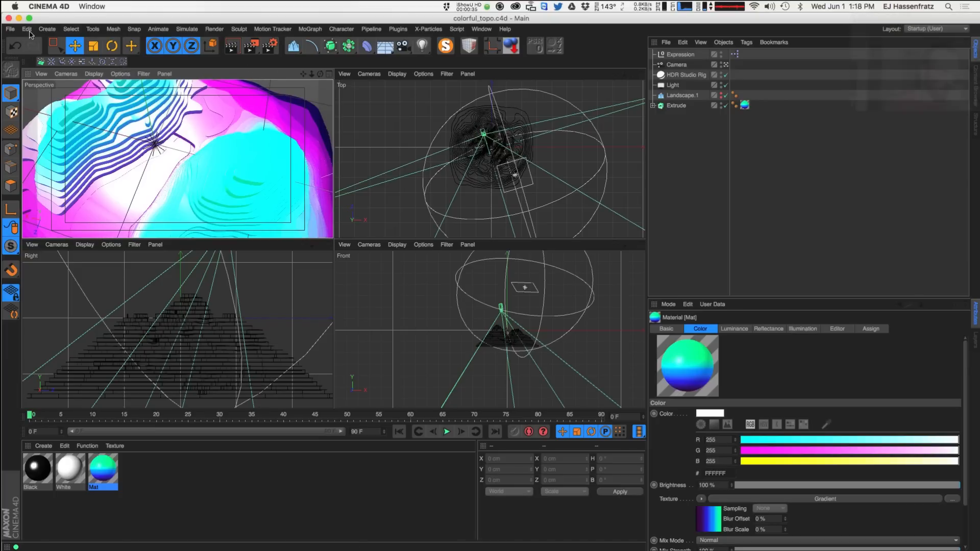
Start a new project and add a Landscape primitive
left_click(11, 28)
left_click(15, 40)
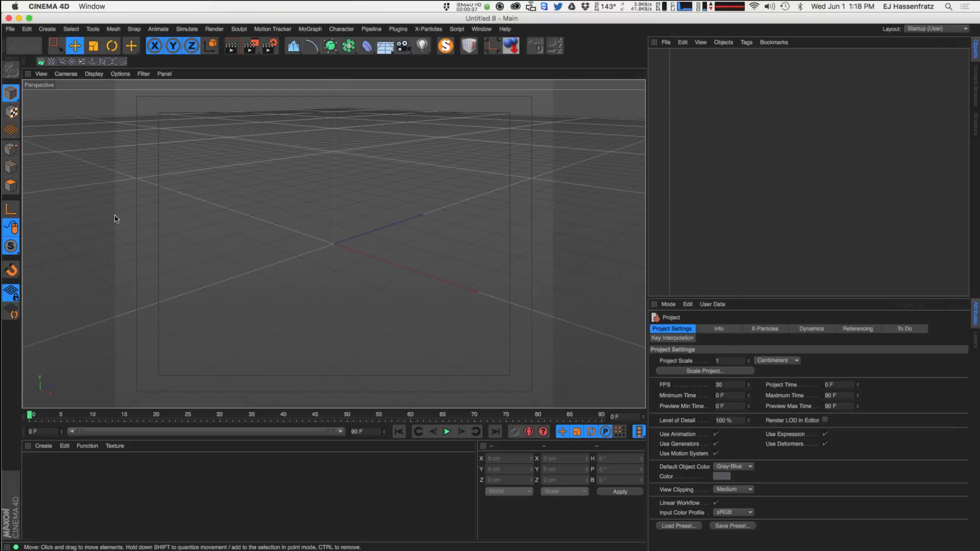
left_click(293, 51)
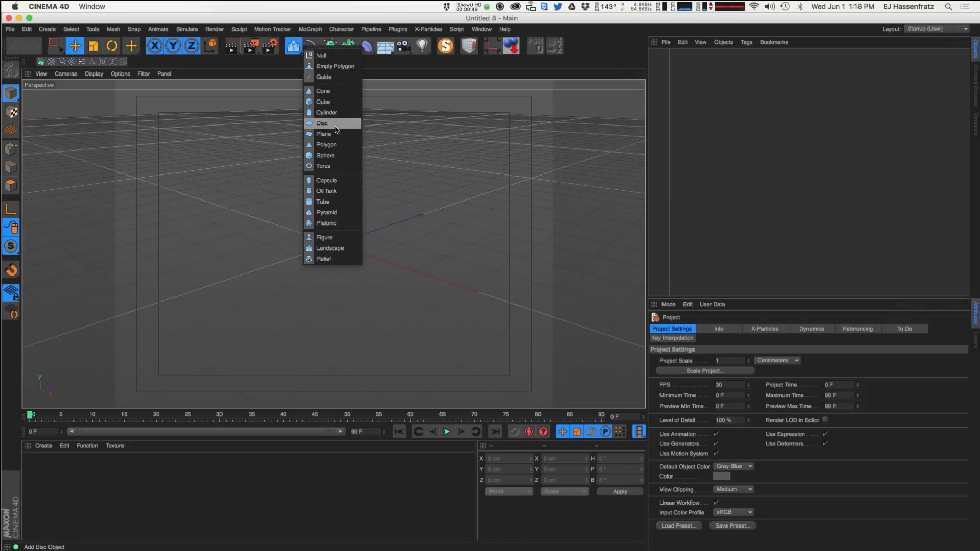
left_click(335, 249)
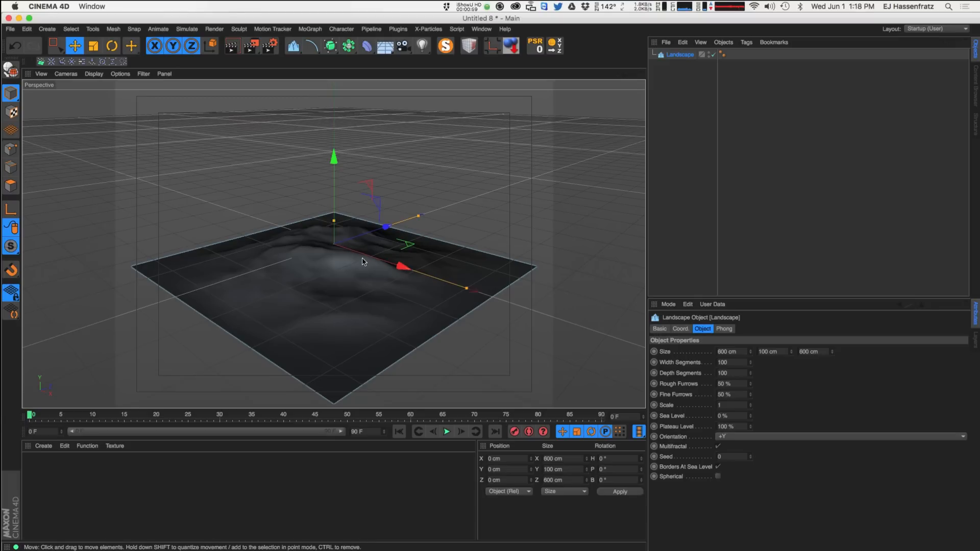
Shape the landscape to about 235 cm high with a scale of about 3.34 and Rough and Fine Furrows at 0 %
left_click_drag(334, 220, 337, 193)
left_click_drag(750, 407, 787, 280)
left_click_drag(359, 291, 351, 325, "alt")
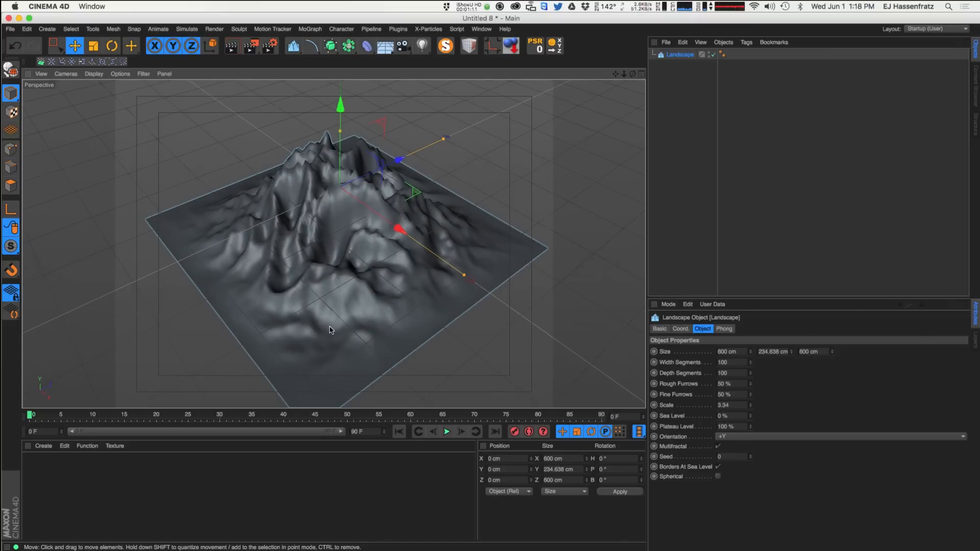
left_click_drag(750, 386, 756, 415)
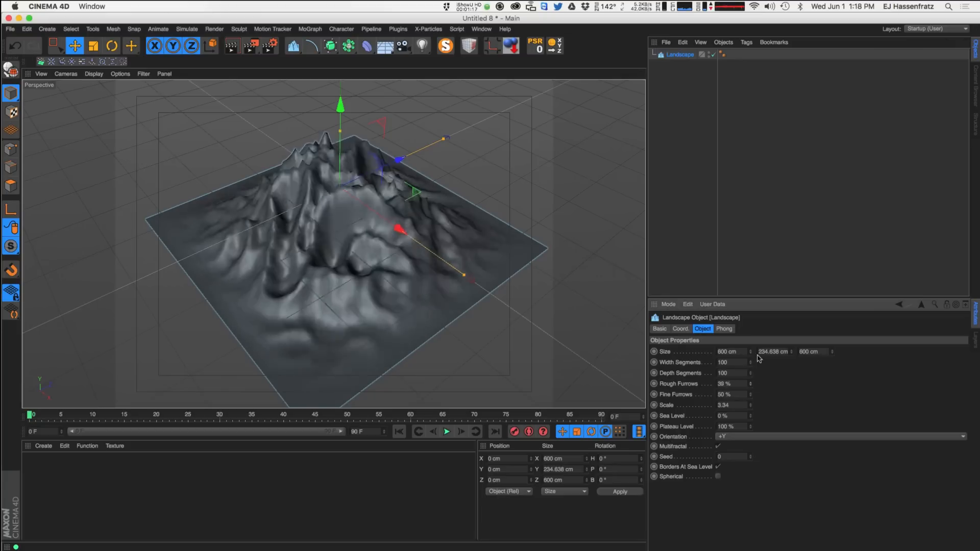
left_click_drag(750, 395, 750, 441)
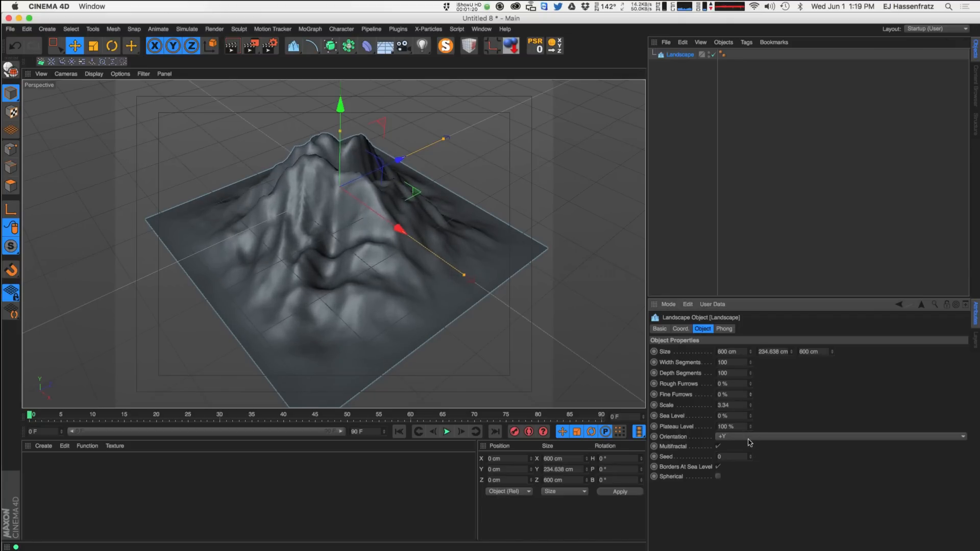
Set the landscape's width and depth segments to 50
left_click(736, 426)
left_click(740, 362)
type("50")
key("Tab")
type("50")
key("Return")
Set the landscape's width and depth segments to 30
left_click(727, 360)
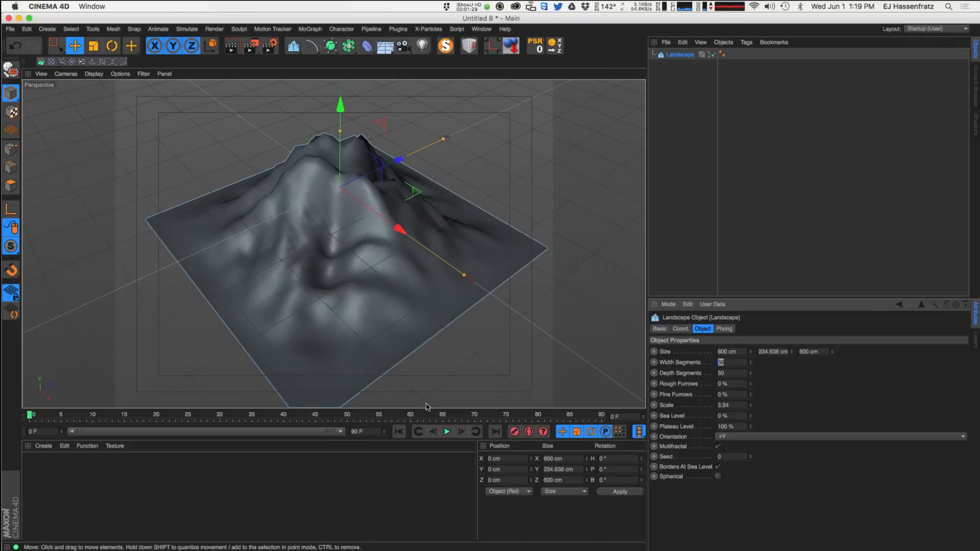
type("30")
key("Tab")
type("30")
key("Return")
Set the landscape's width and depth segments to 35
left_click_drag(349, 266, 531, 382, "alt")
key("shift+Tab")
type("35")
key("Tab")
type("35")
key("Return")
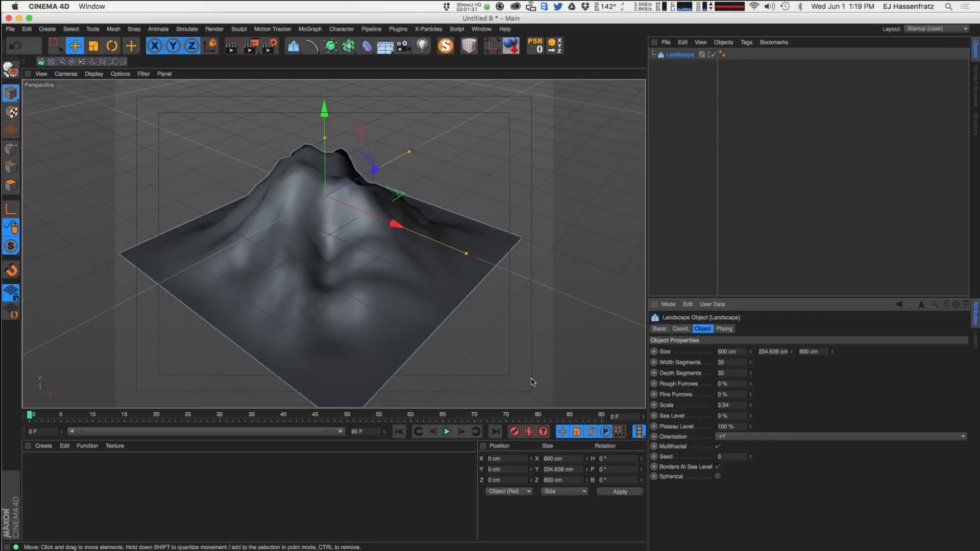
Step through the landscape's seed values up to 14 to pick a different mountain shape
left_click(750, 454)
left_click(750, 455)
left_click(750, 454)
left_click(751, 454)
left_click(750, 455)
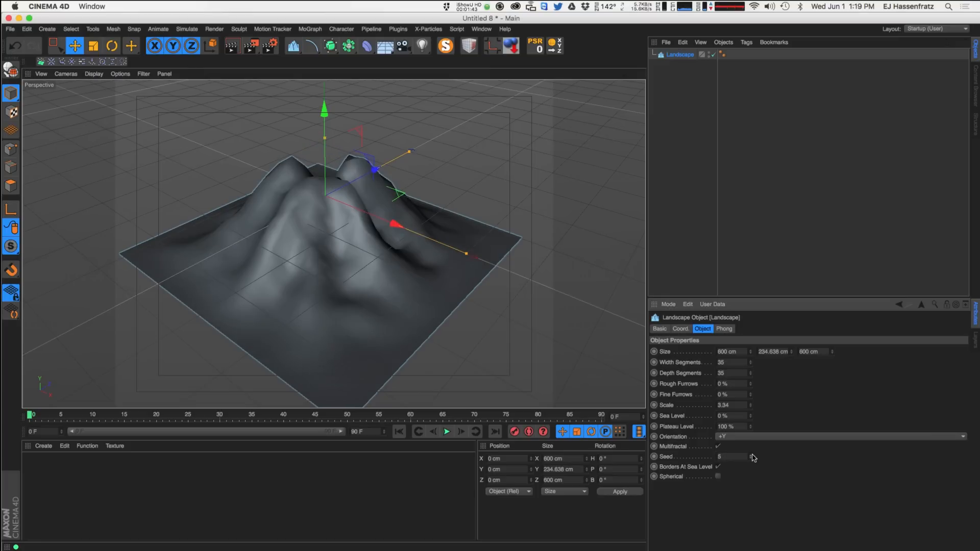
left_click(750, 455)
left_click(750, 454)
left_click(750, 455)
left_click(751, 454)
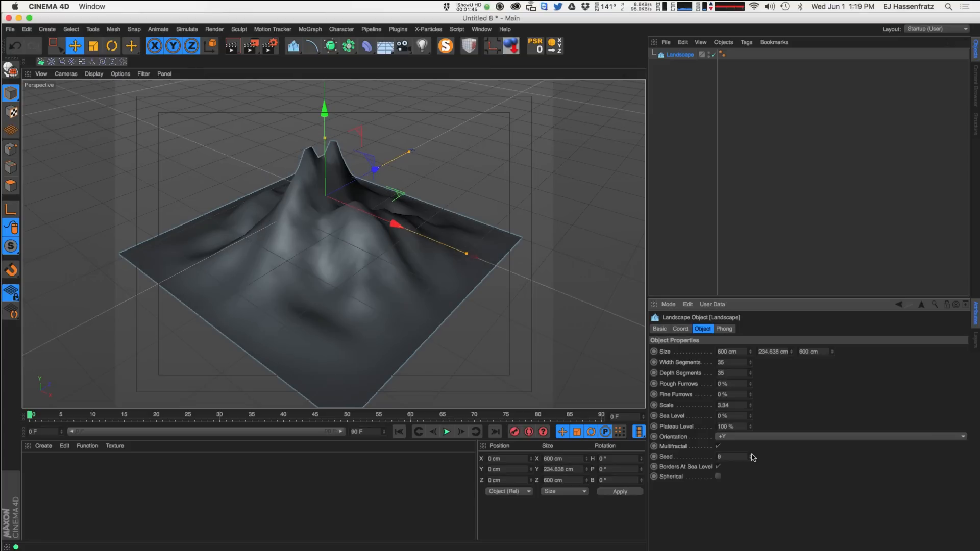
left_click_drag(505, 323, 564, 335, "alt")
left_click(751, 454)
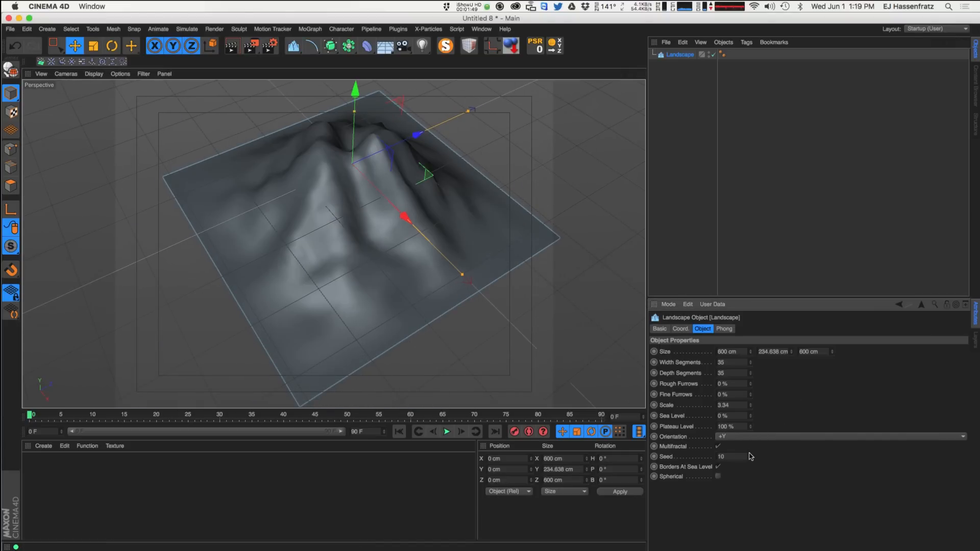
left_click_drag(459, 285, 352, 240, "alt")
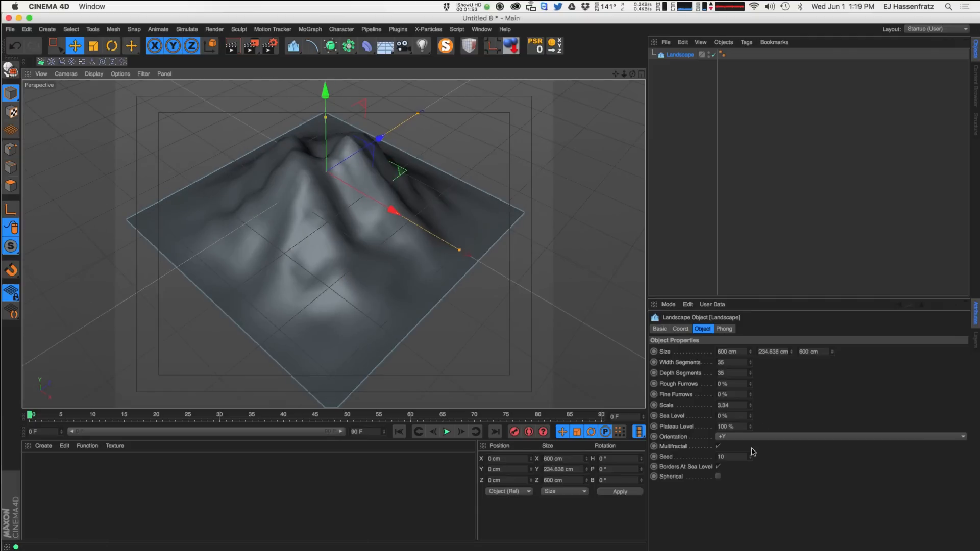
left_click(751, 454)
left_click(751, 455)
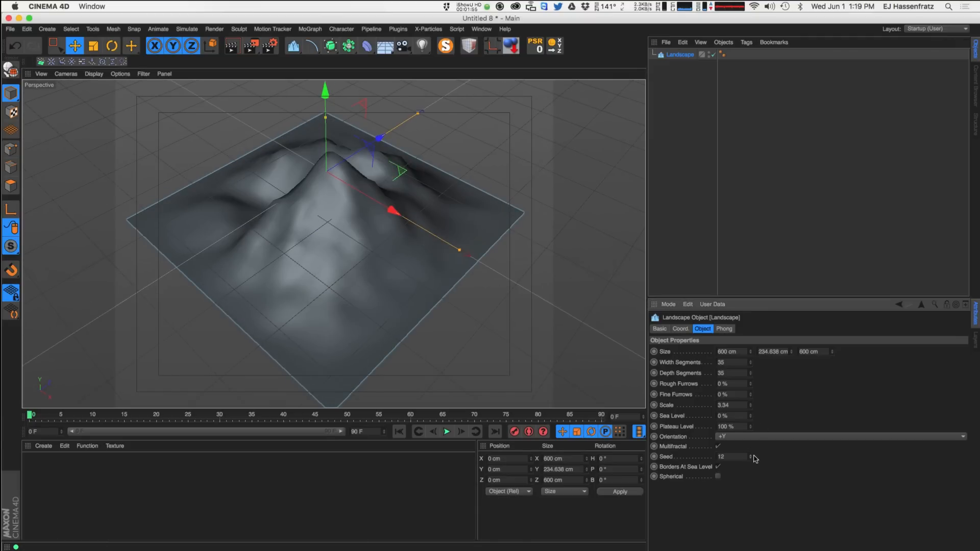
left_click(751, 454)
left_click(751, 455)
Set the landscape's height to 300 cm
left_click_drag(299, 258, 336, 237, "alt")
left_click_drag(335, 275, 375, 180, "alt")
left_click_drag(792, 352, 798, 341)
left_click(792, 354)
left_click(782, 351)
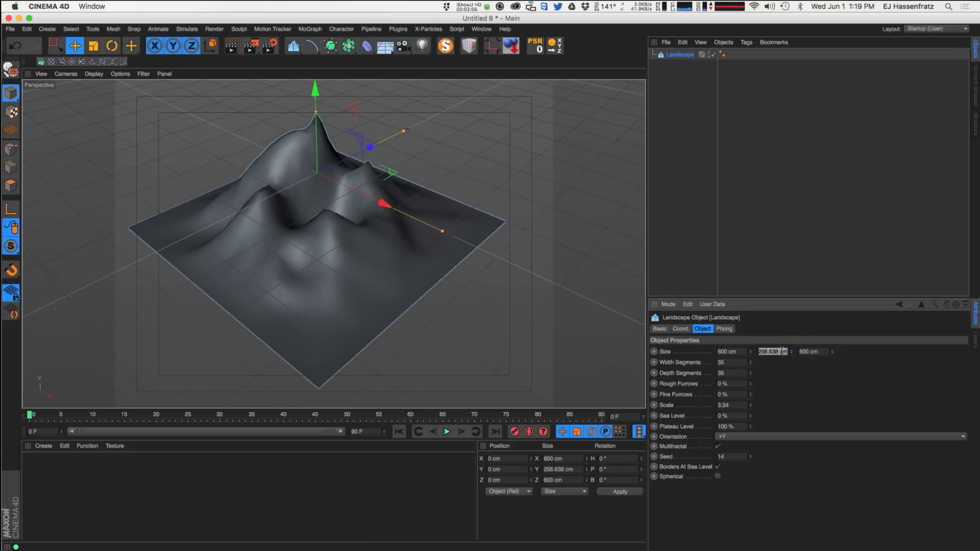
type("300")
key("Return")
mouse_move(327, 263)
left_mouse_down("alt")
mouse_move(339, 267)
mouse_move(287, 227)
mouse_move(317, 269)
mouse_move(332, 247)
mouse_move(340, 255)
left_mouse_up("alt")
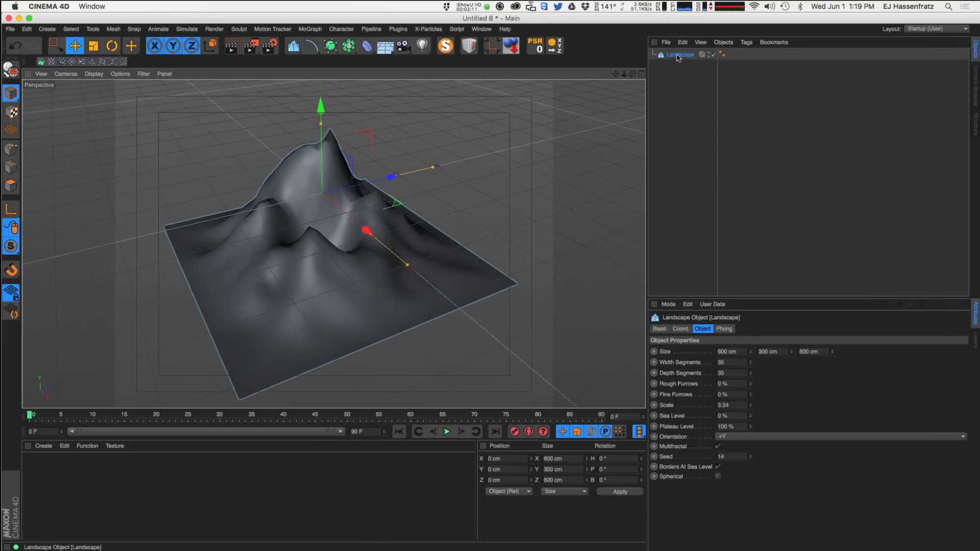
Duplicate the landscape, disable the original as a backup and make the copy an editable polygon object
left_click(678, 56)
left_click_drag(669, 56, 712, 60, "ctrl")
left_click(718, 55)
key("c")
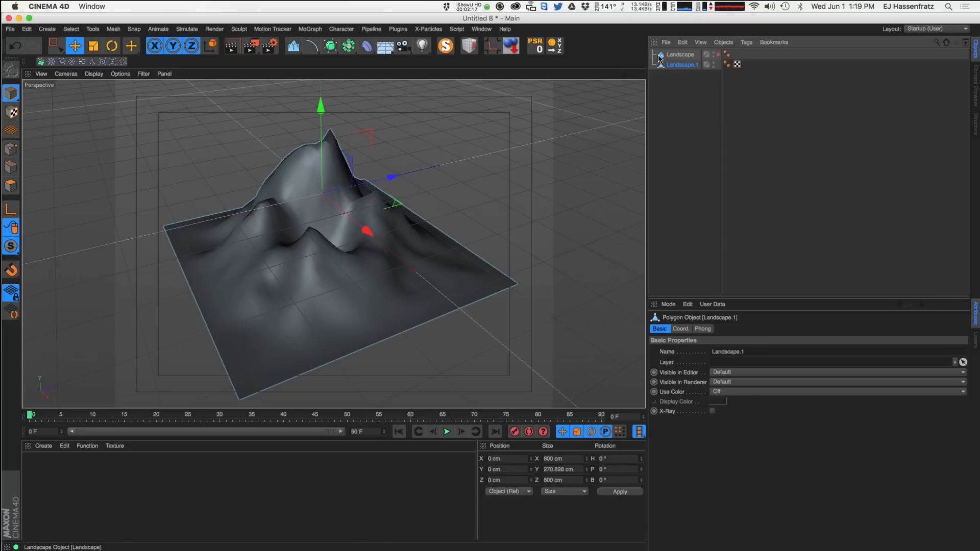
Show the editable landscape in the maximized Right view and activate the Knife tool in polygon mode
left_click(641, 74)
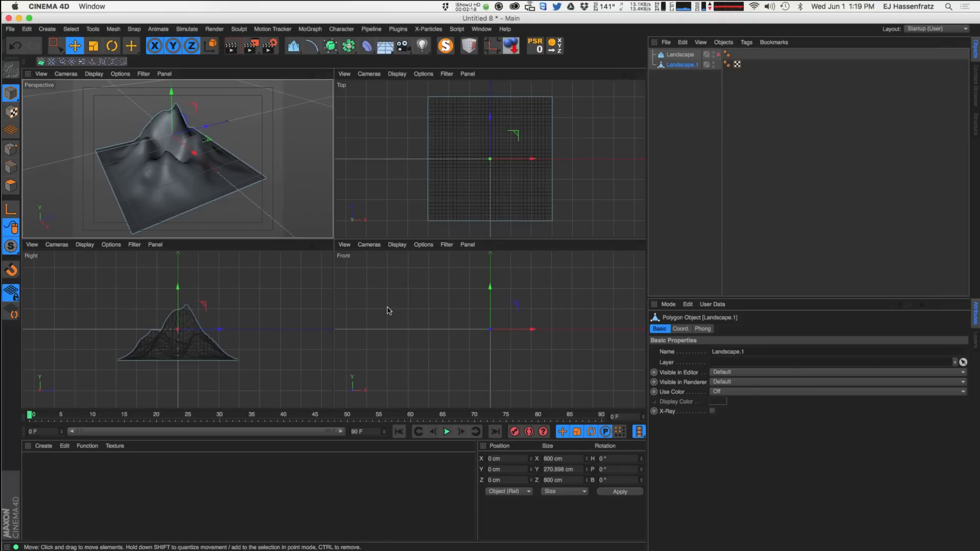
middle_click(324, 264)
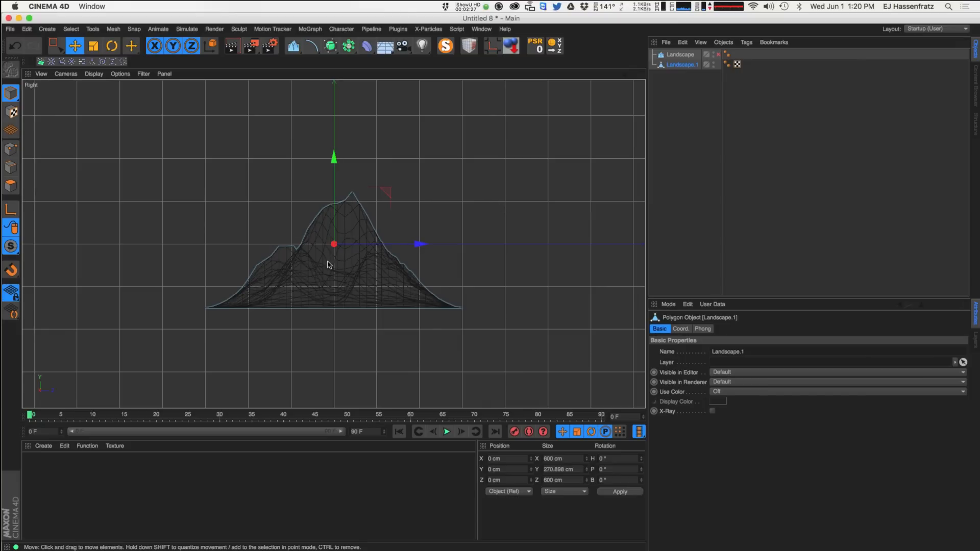
scroll(339, 267, "up", 6)
scroll(336, 277, "down", 2)
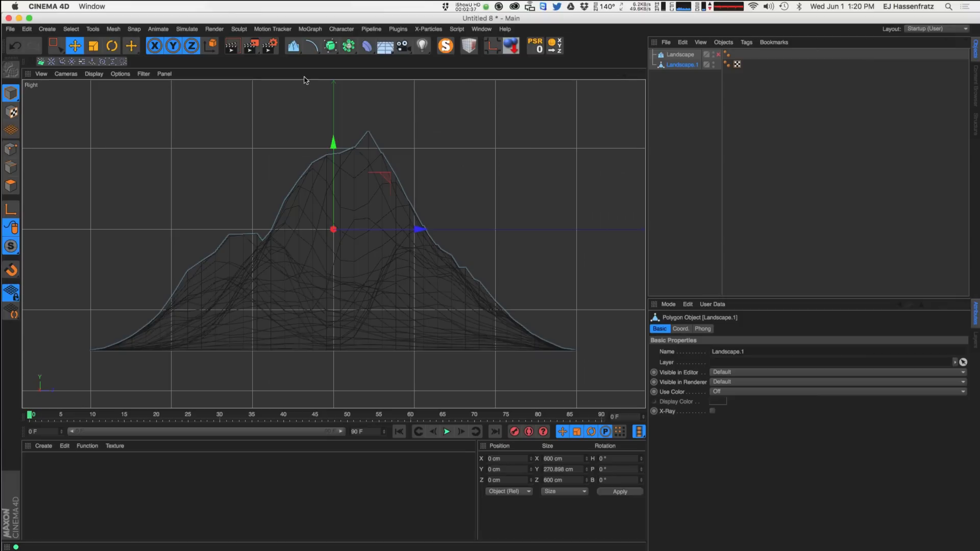
key("m")
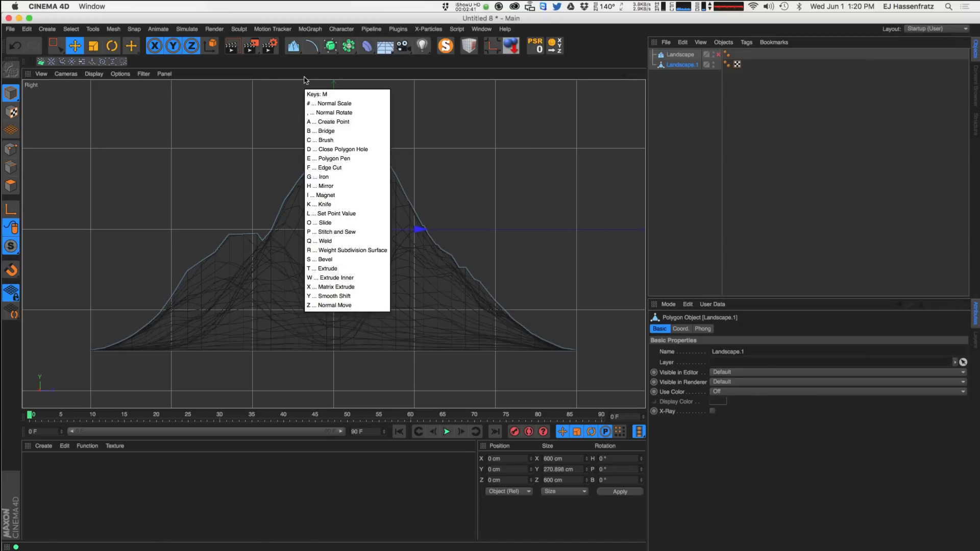
key("k")
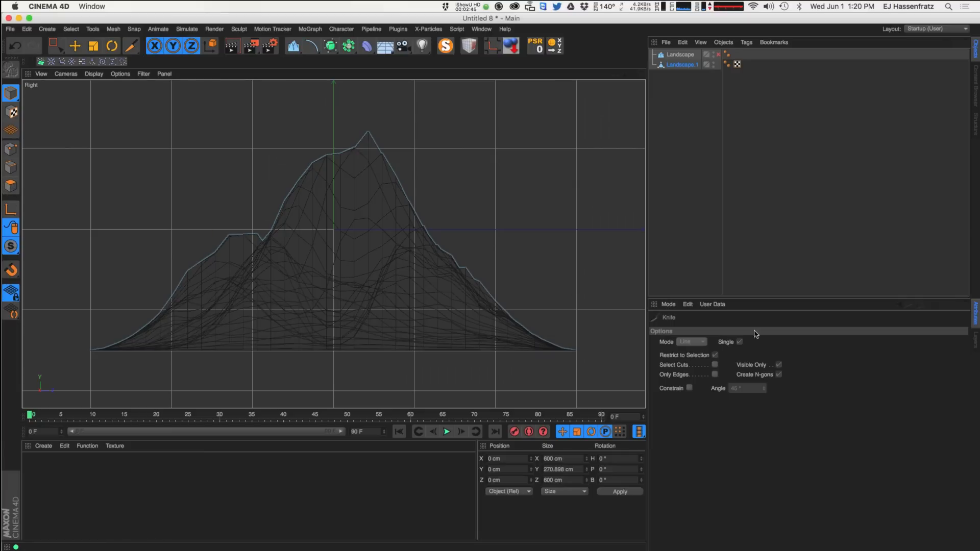
left_click(12, 188)
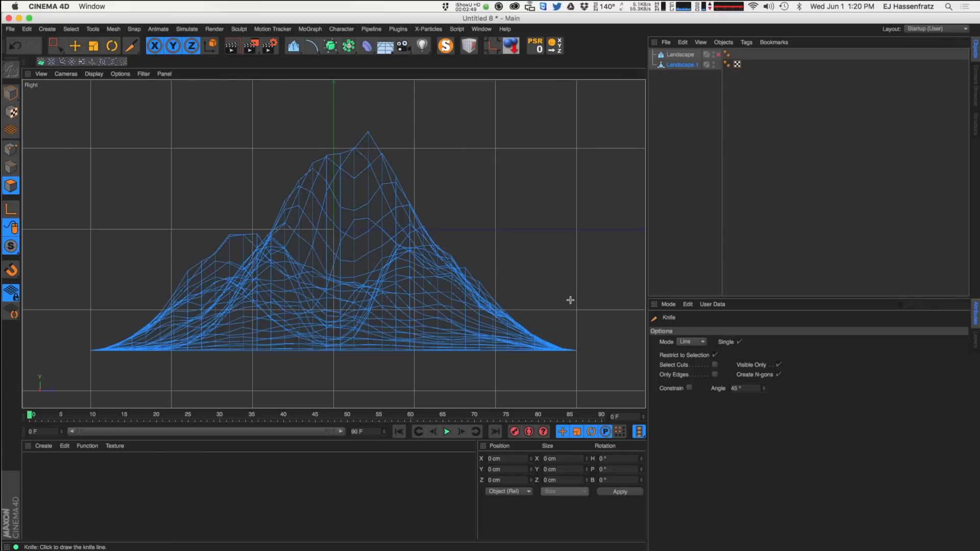
Set the Knife to Plane mode on the X-Z plane, with Slice enabled and a higher number of cuts
left_click(690, 342)
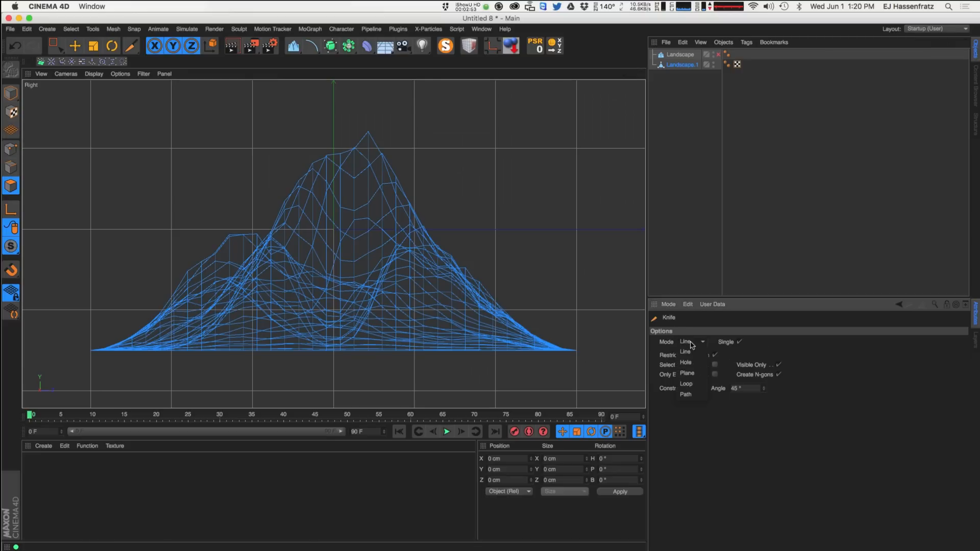
left_click(689, 373)
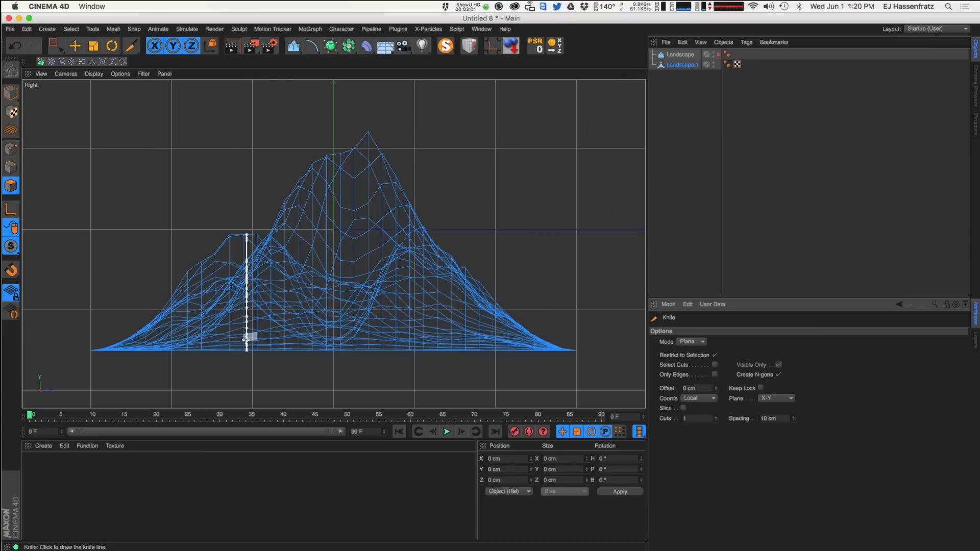
left_click(640, 80)
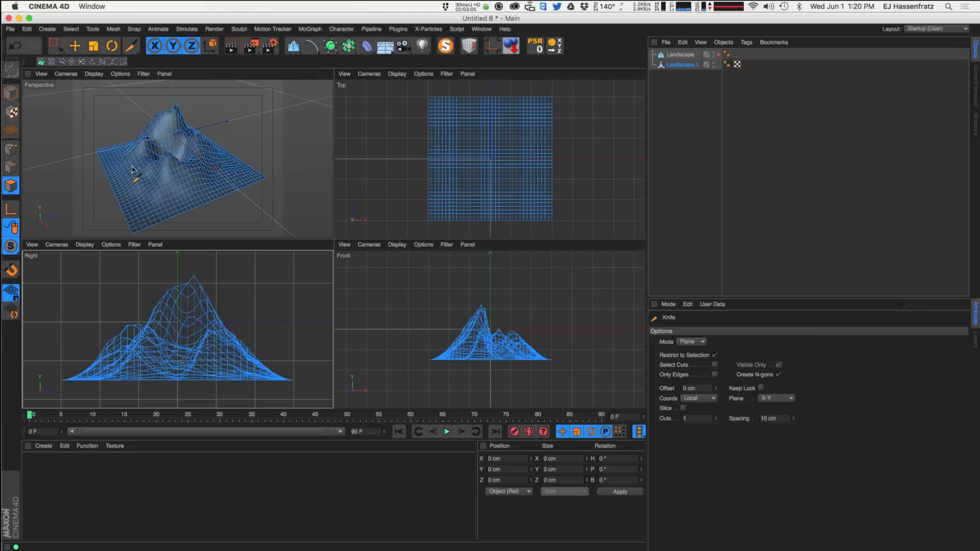
mouse_move(134, 177)
right_mouse_down("alt")
mouse_move(147, 180)
mouse_move(133, 187)
right_mouse_up("alt")
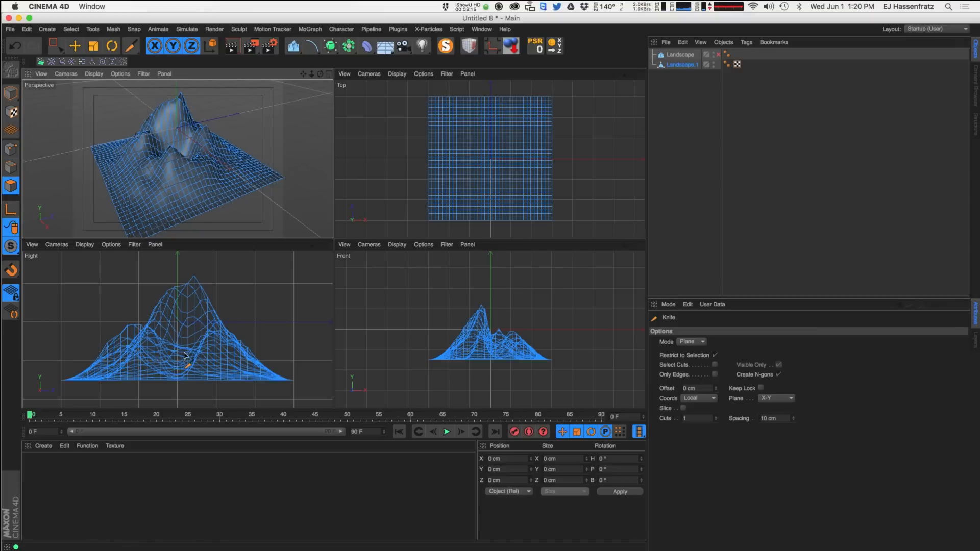
middle_click(331, 246)
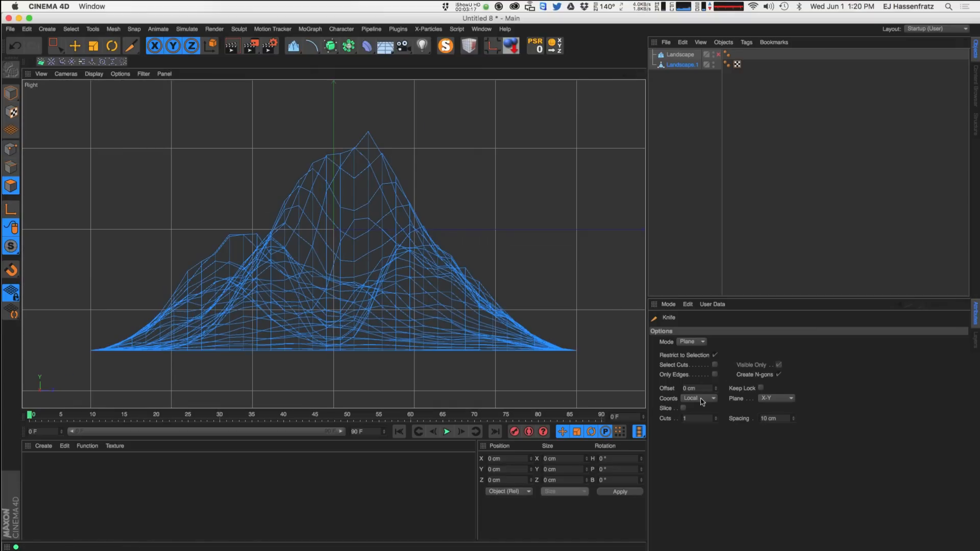
left_click(774, 398)
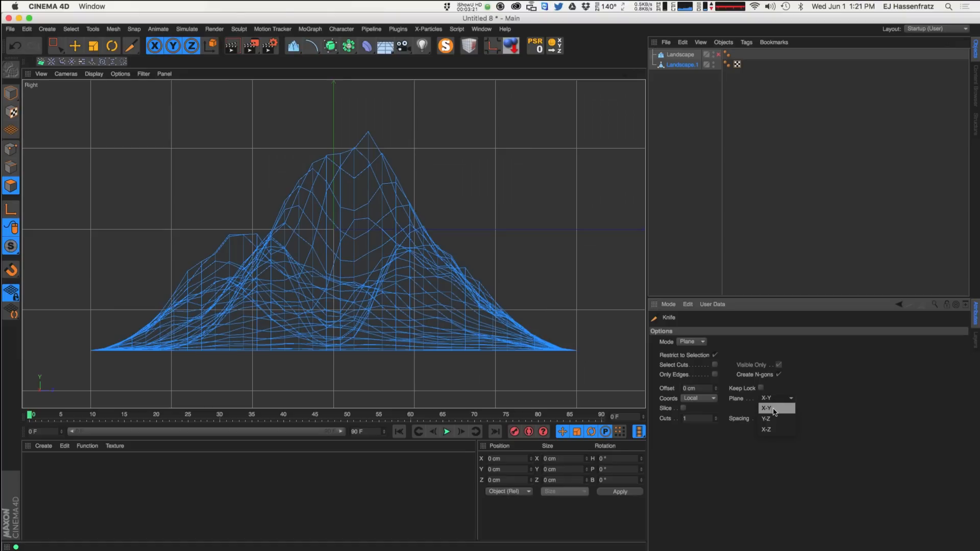
left_click(774, 430)
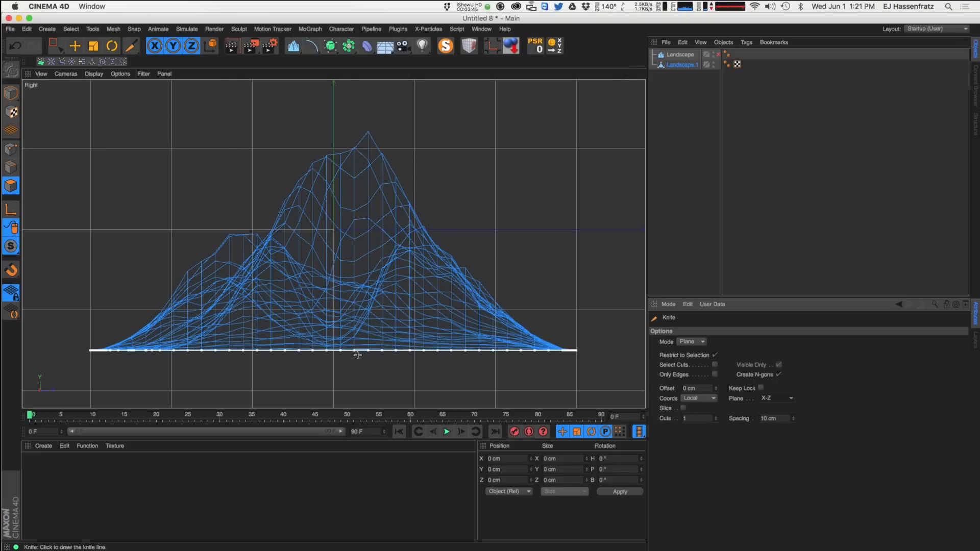
left_click(683, 408)
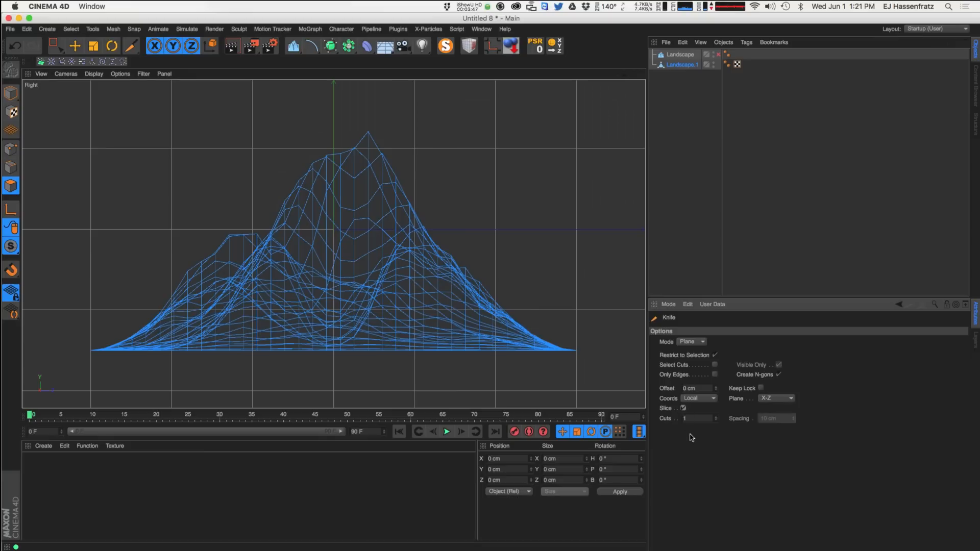
left_click(715, 417)
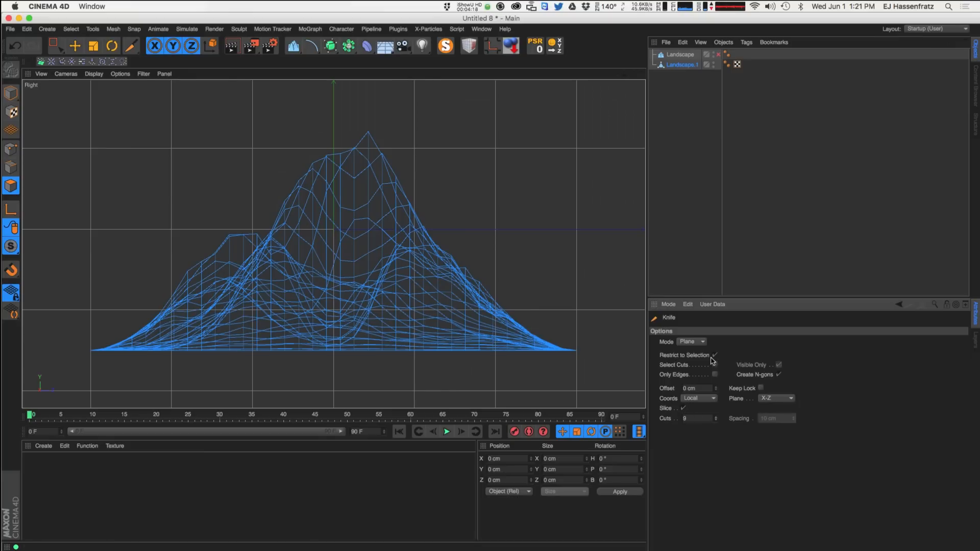
Disable Restrict to Selection, set the Knife's number of cuts to 30 and enable Select Cuts
left_click(714, 356)
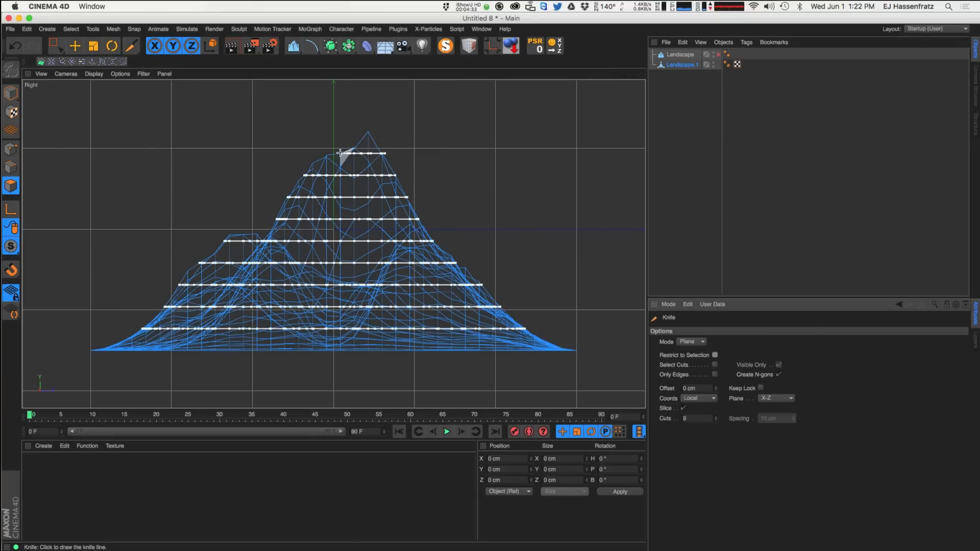
left_click_drag(715, 417, 714, 415)
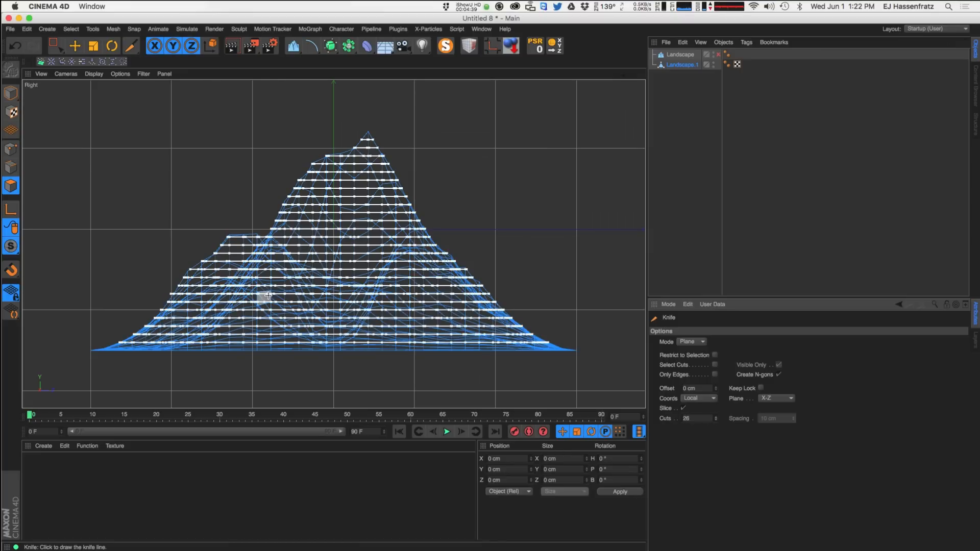
left_click_drag(716, 418, 717, 418)
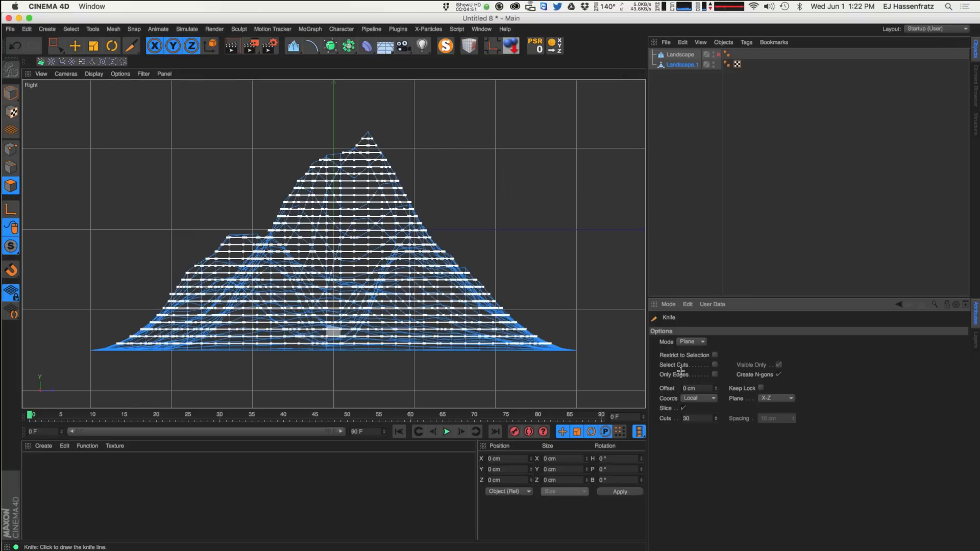
left_click(714, 365)
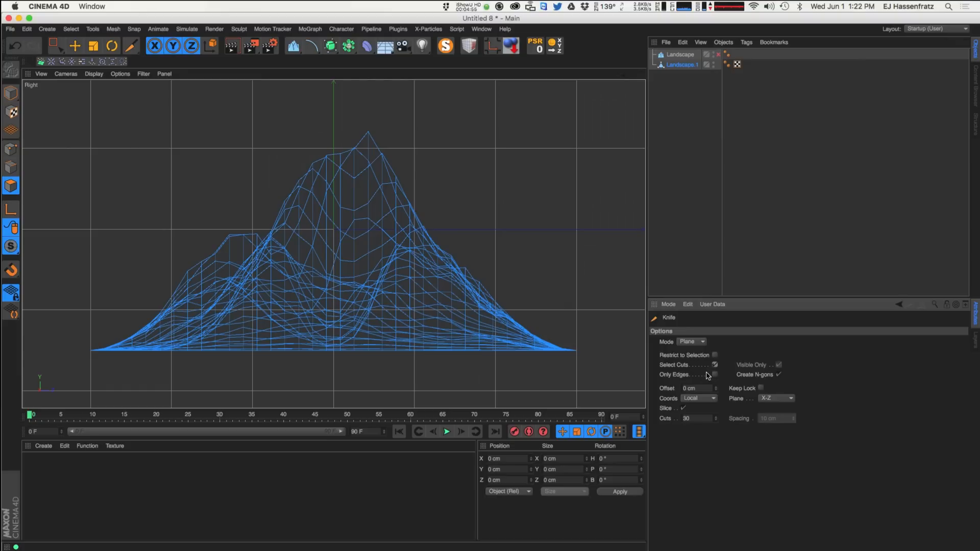
Slice the landscape with the horizontal knife planes and get the new cut edges selected in edge mode
left_click(360, 329)
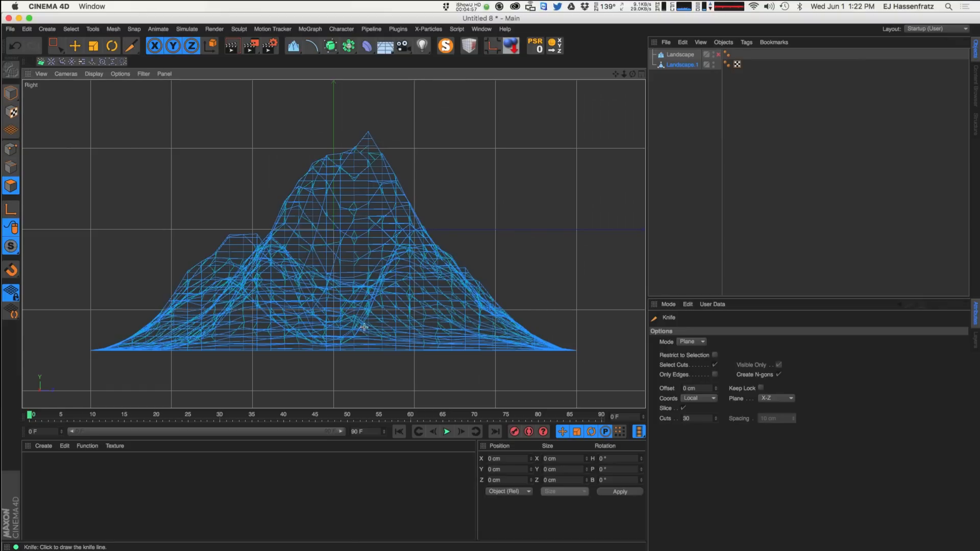
left_click(12, 169)
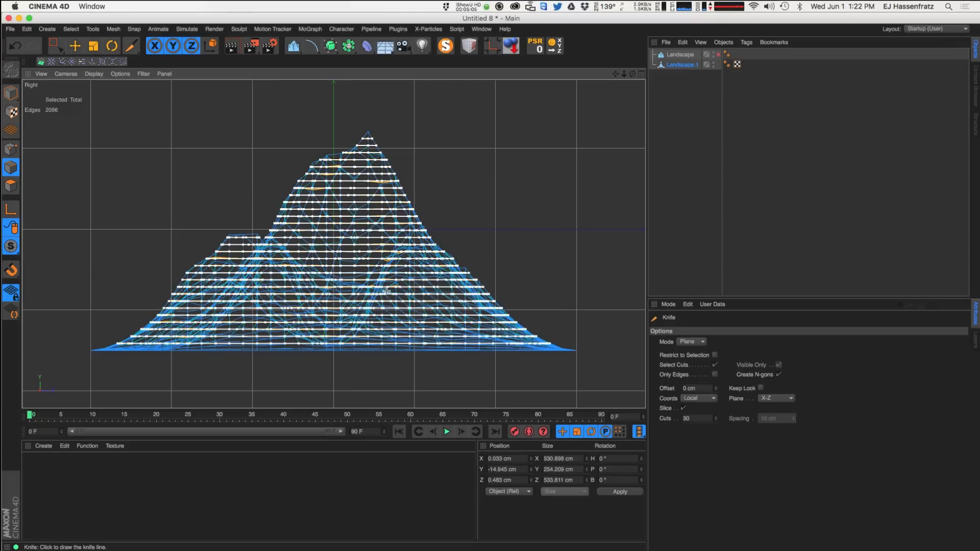
left_click(386, 290)
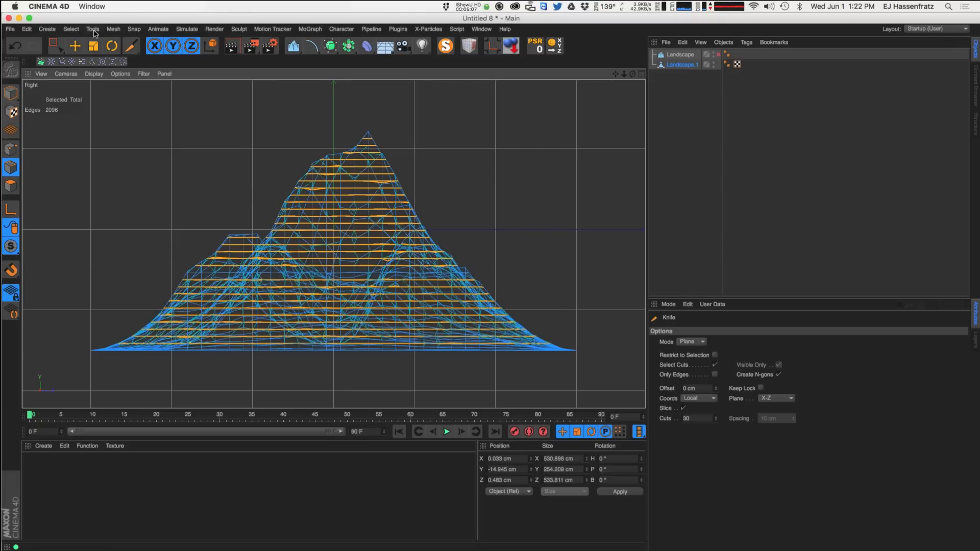
Convert the selected cut edges to a spline with Edge to Spline and show all four views with the Move tool active
left_click(111, 29)
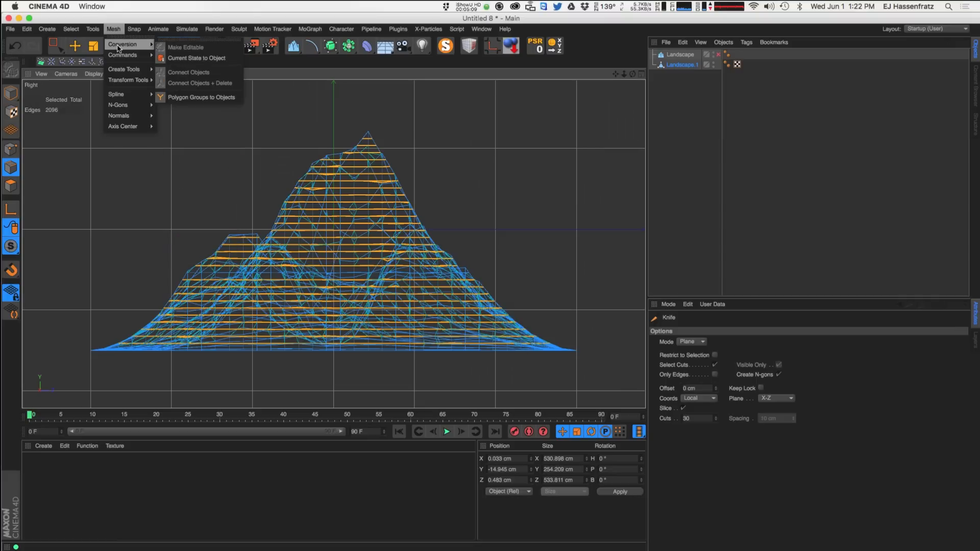
mouse_move(117, 54)
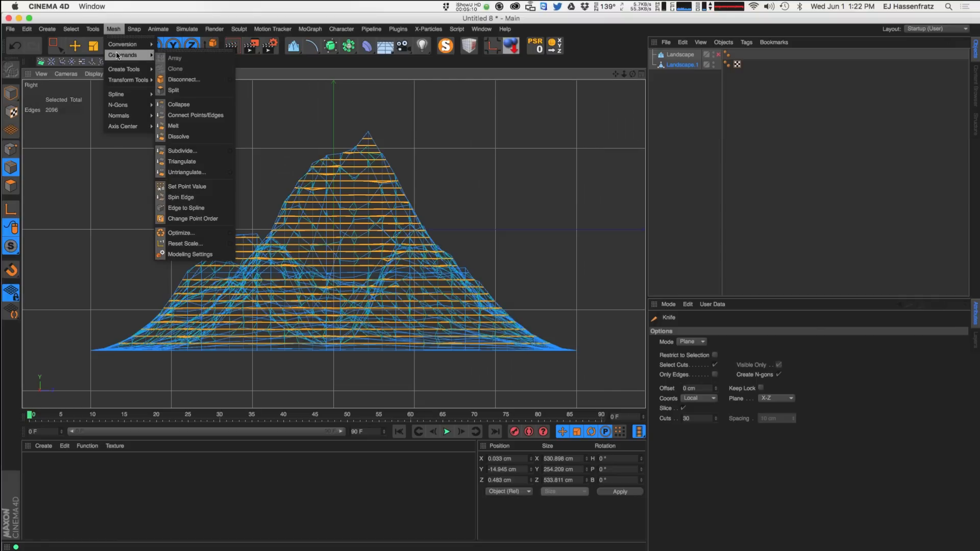
left_click(196, 213)
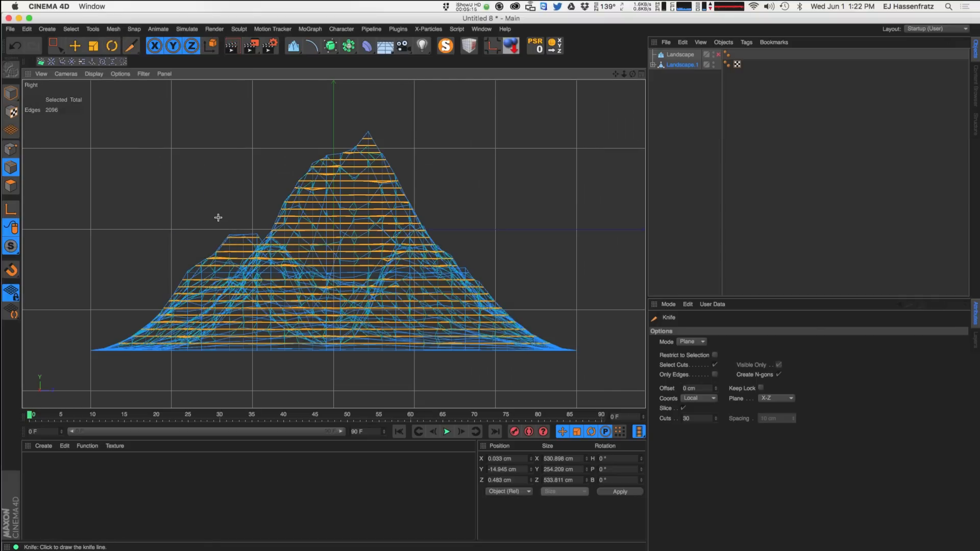
left_click(638, 74)
left_click(75, 45)
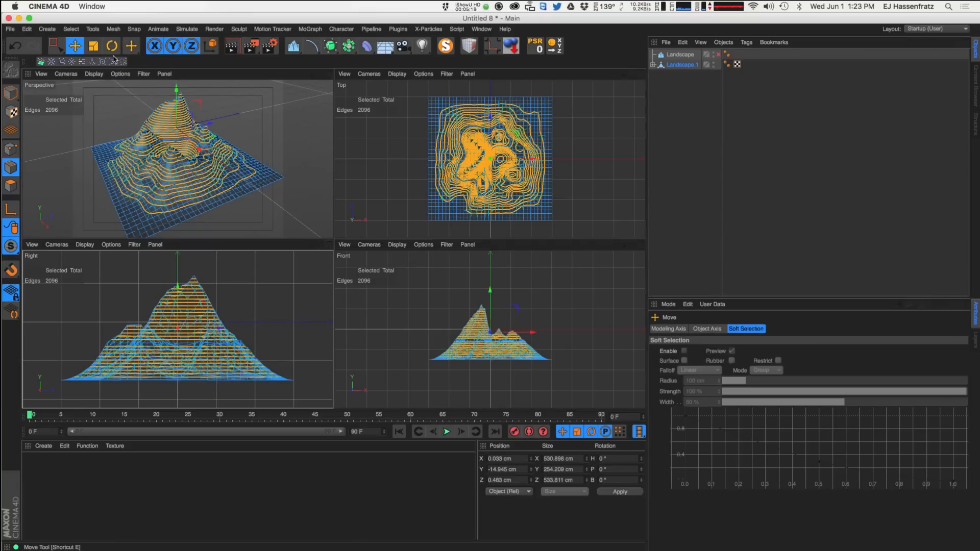
Take the generated spline out of the Landscape.1 hierarchy, hide Landscape.1 and select the spline
left_click(652, 65)
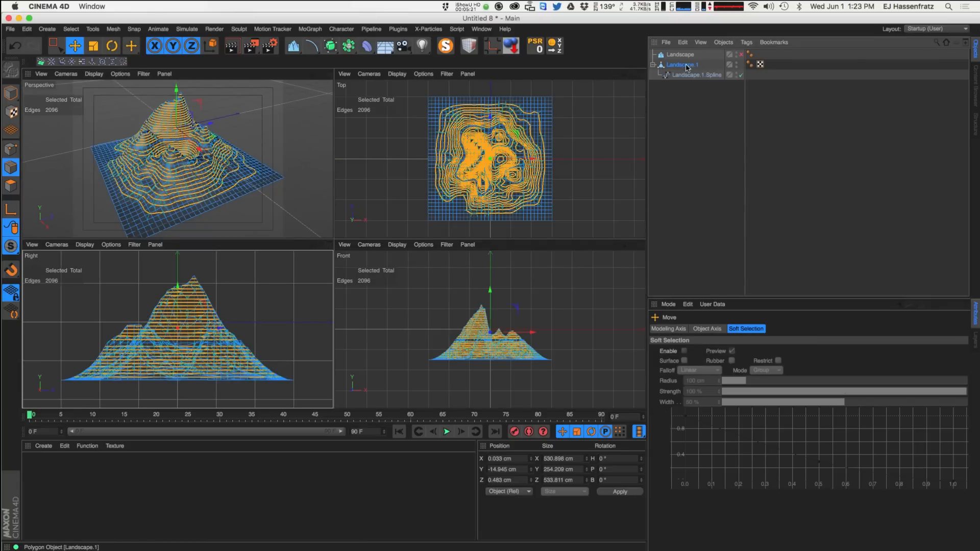
left_click(671, 75)
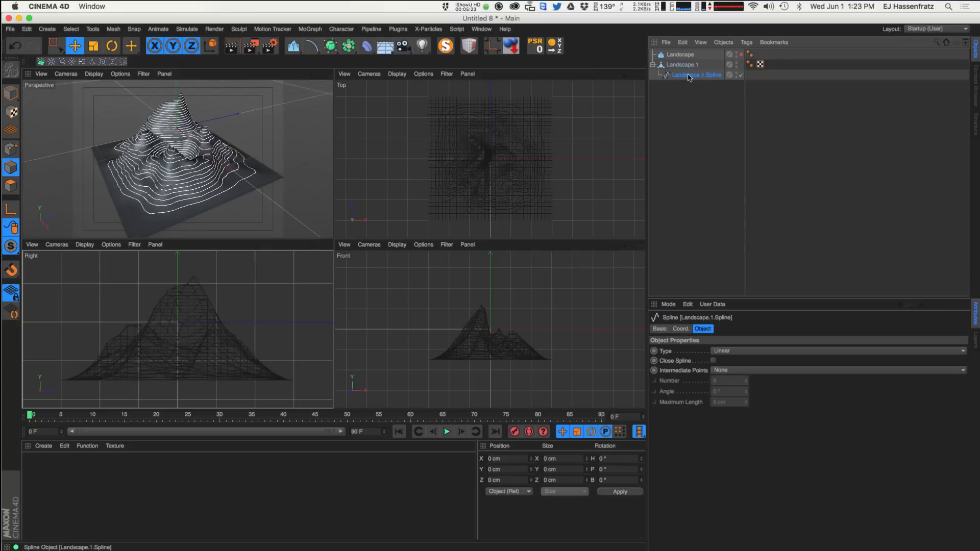
left_click(704, 65)
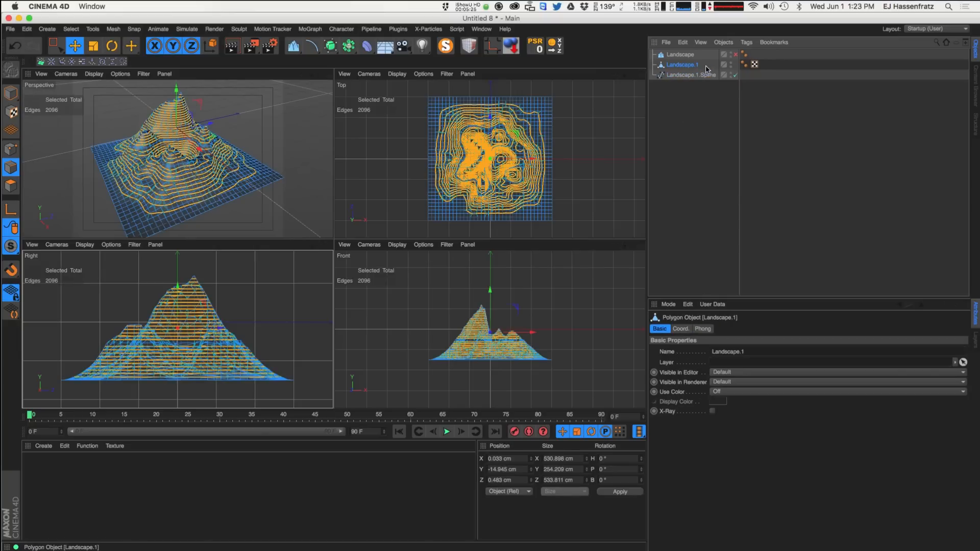
left_click(730, 65)
left_click(689, 75)
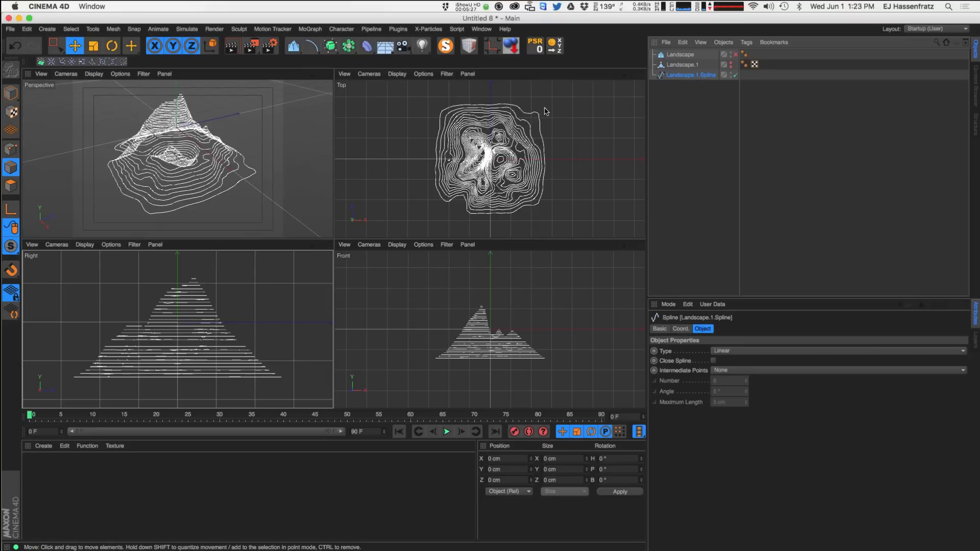
In the maximized Perspective view, set the contour spline's type to B-Spline and its Intermediate Points to Adaptive
left_click_drag(187, 161, 286, 169, "alt")
left_click(329, 74)
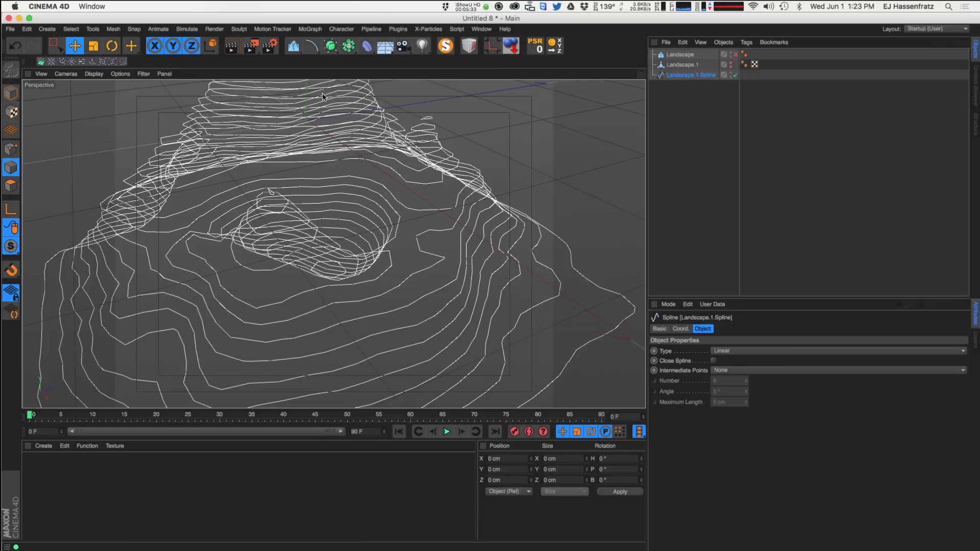
left_click_drag(347, 185, 525, 149, "alt")
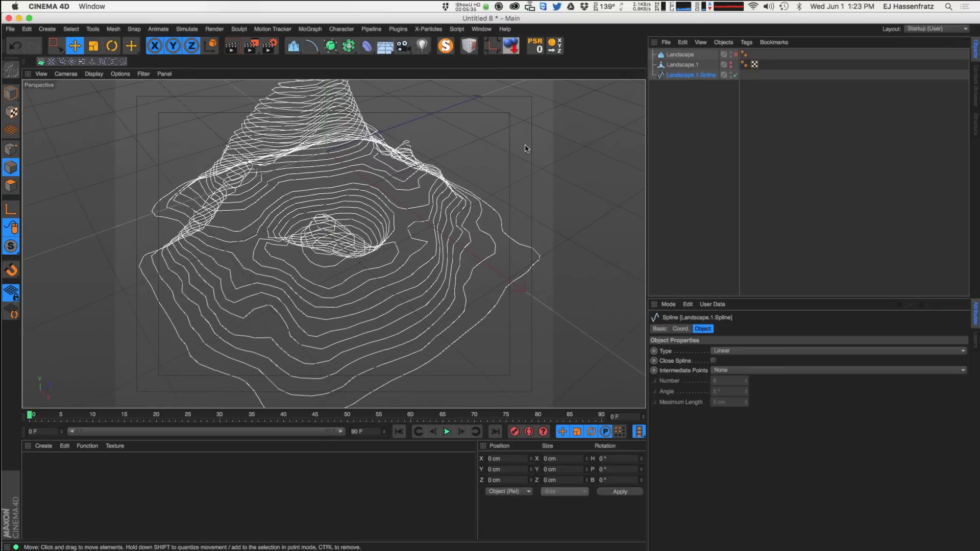
left_click(692, 82)
left_click(689, 75)
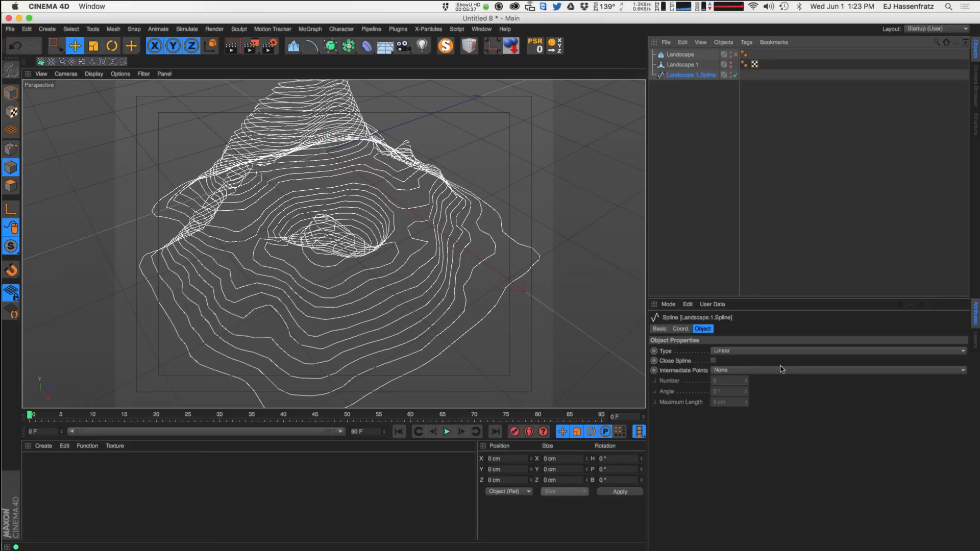
left_click(759, 352)
left_click(759, 393)
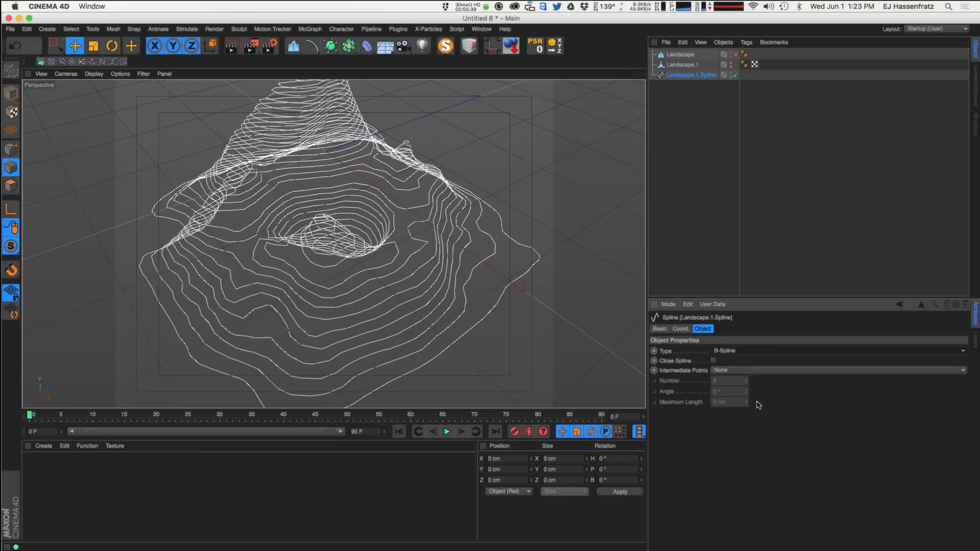
left_click(738, 370)
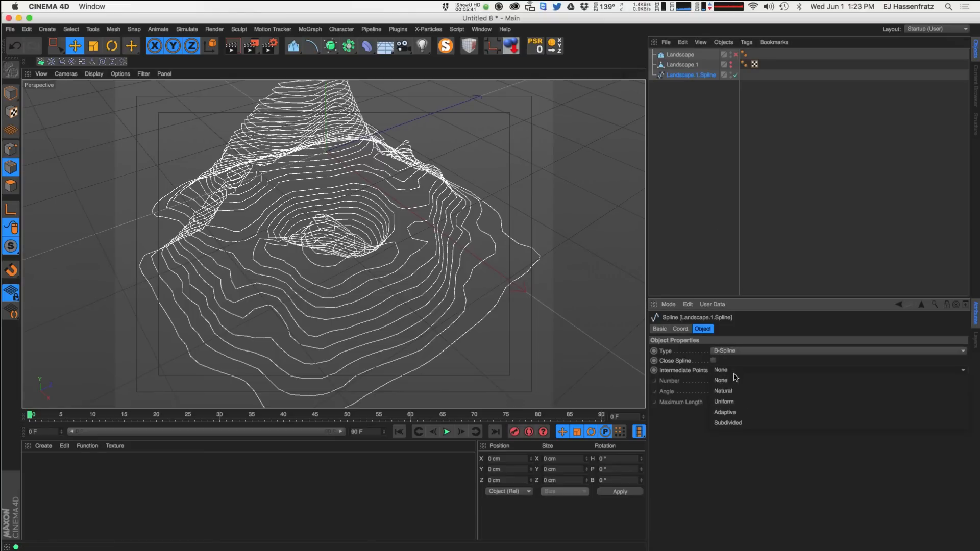
left_click(735, 413)
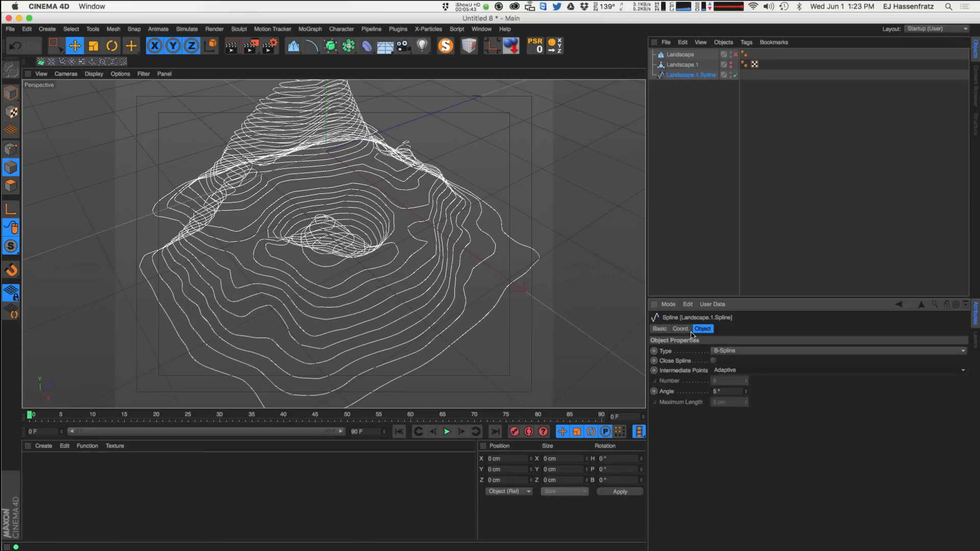
Try other intermediate point modes and the Akima type on the contour spline, returning to B-Spline with Adaptive points
mouse_move(746, 392)
left_mouse_down()
mouse_move(750, 338)
mouse_move(749, 391)
mouse_move(754, 378)
left_mouse_up()
left_click(755, 373)
left_click(755, 403)
left_click(756, 371)
left_click(750, 406)
left_click(750, 371)
left_click(751, 412)
left_click(736, 351)
left_click(743, 384)
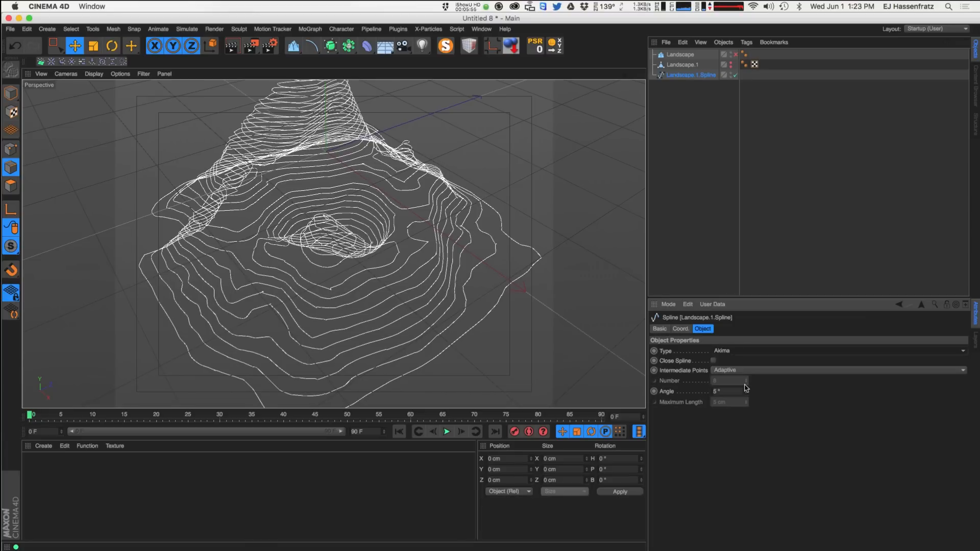
left_click(744, 352)
left_click(745, 371)
left_click(746, 351)
left_click(745, 393)
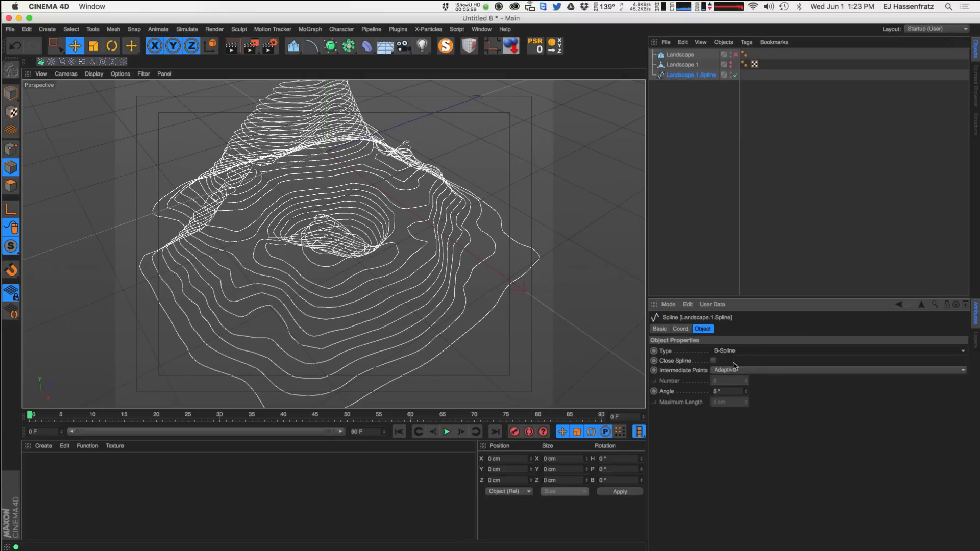
Add a hair Render tag to the contour spline and render a preview of the whole mountain
left_click_drag(323, 282, 280, 299, "alt")
scroll(328, 290, "down", 10)
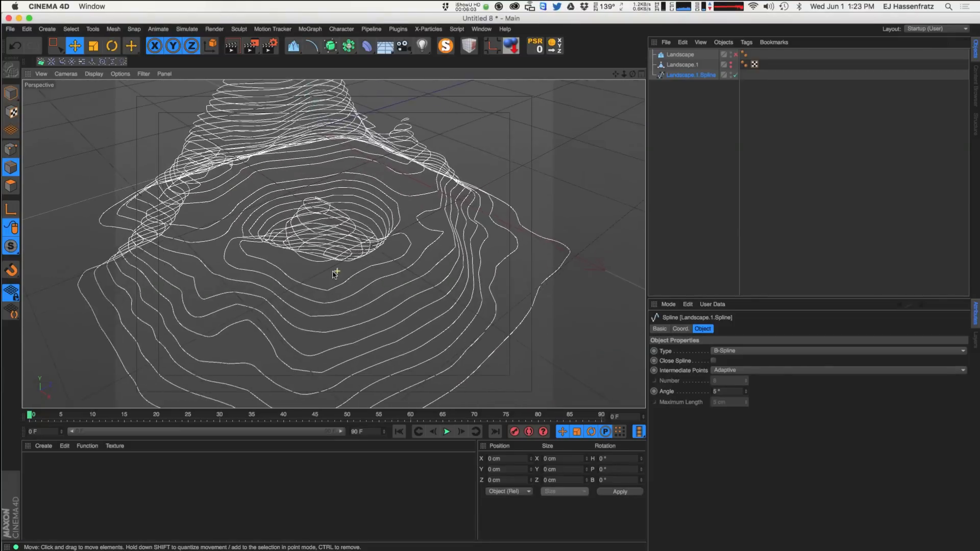
left_click_drag(336, 259, 340, 281, "alt")
scroll(338, 278, "up", 2)
scroll(336, 283, "down", 1)
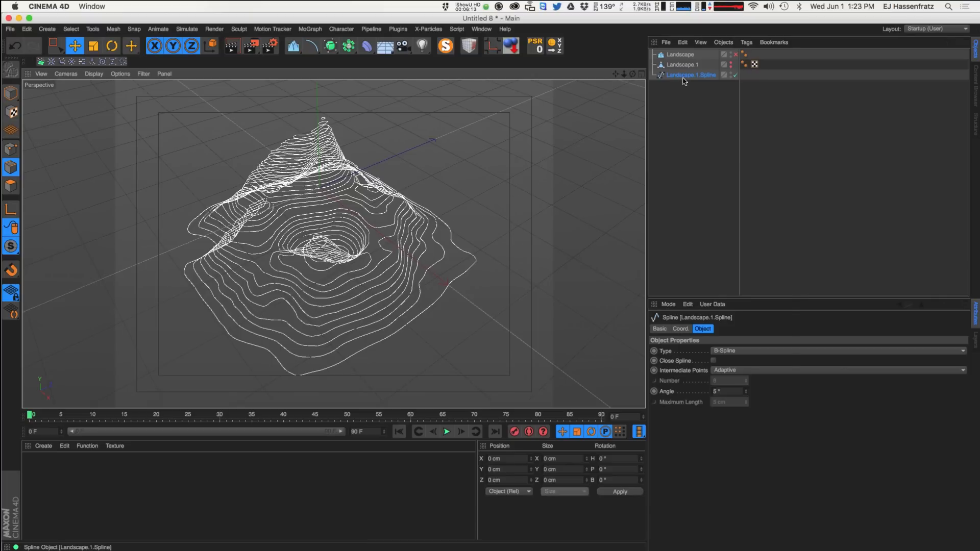
right_click(701, 76)
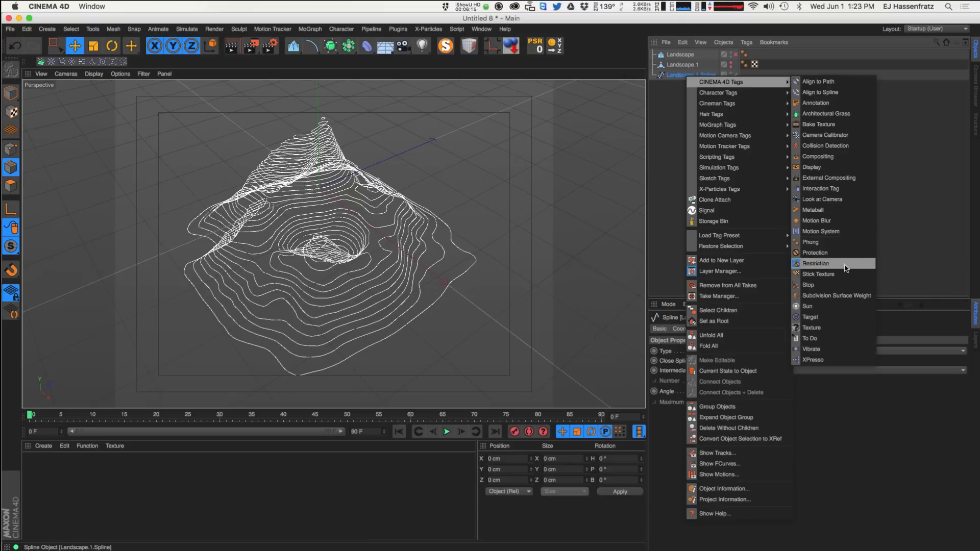
mouse_move(737, 114)
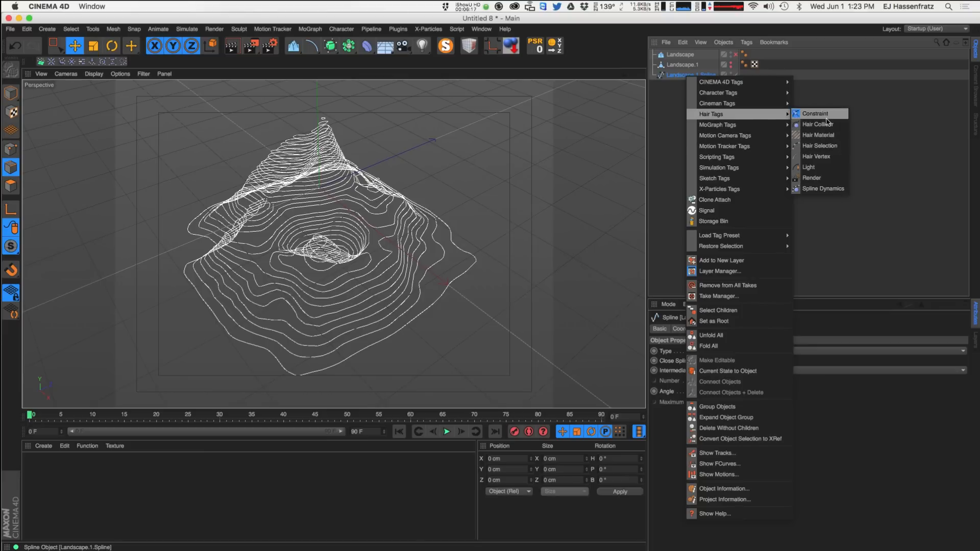
left_click(811, 178)
key("ctrl+r")
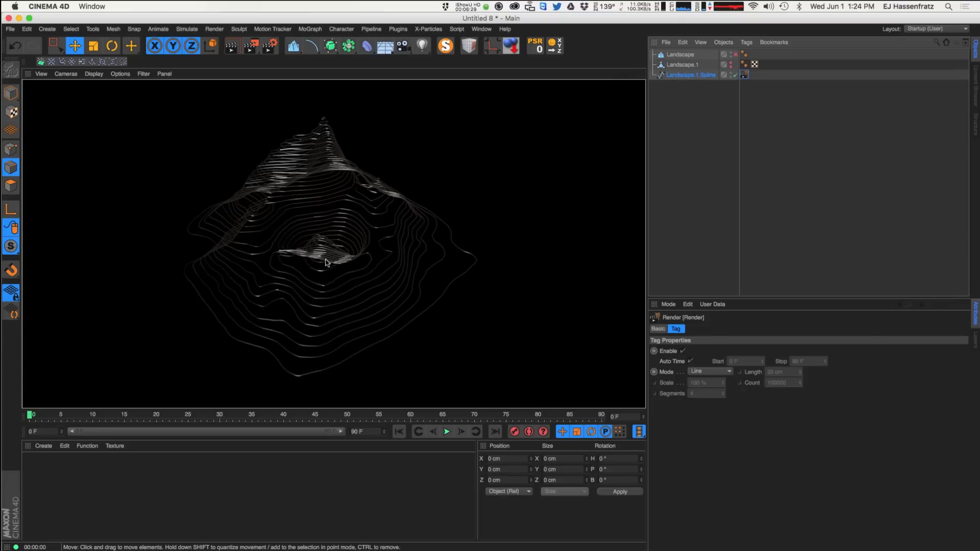
Create a new Hair Material and open it for editing
left_click(44, 445)
left_click(64, 446)
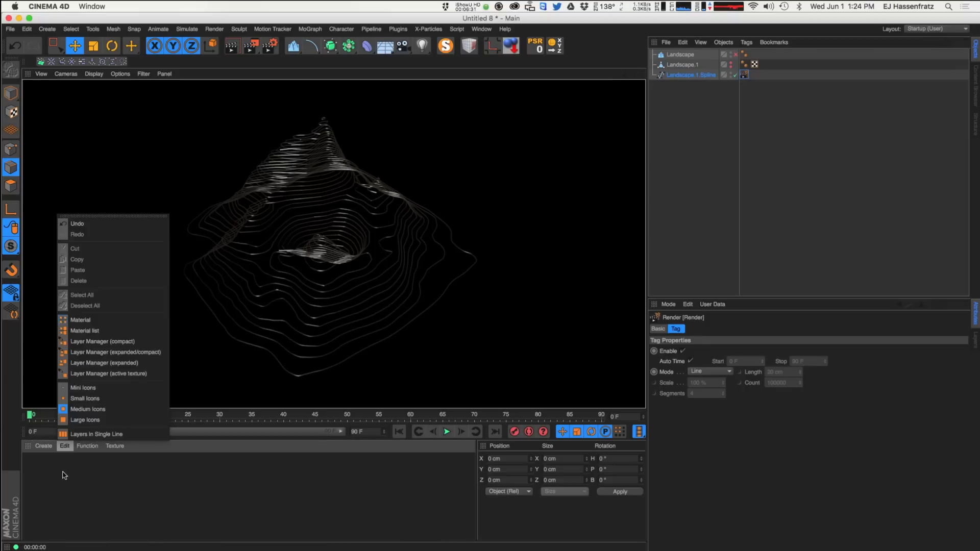
left_click(44, 445)
mouse_move(64, 475)
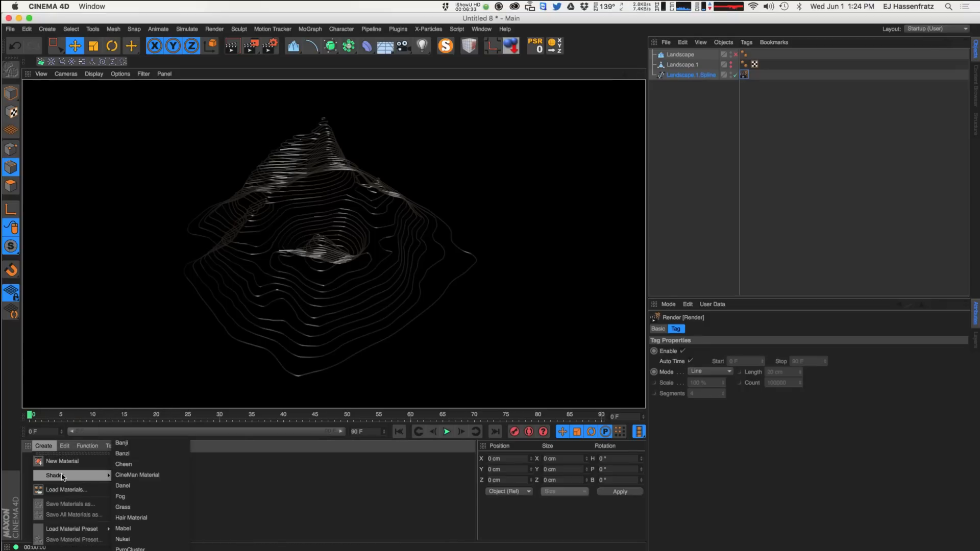
left_click(143, 517)
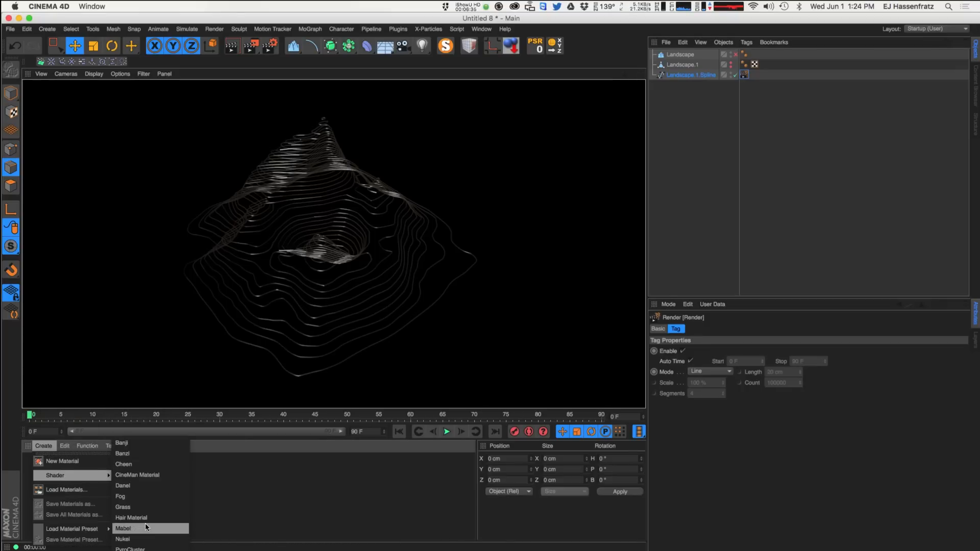
double_click(51, 478)
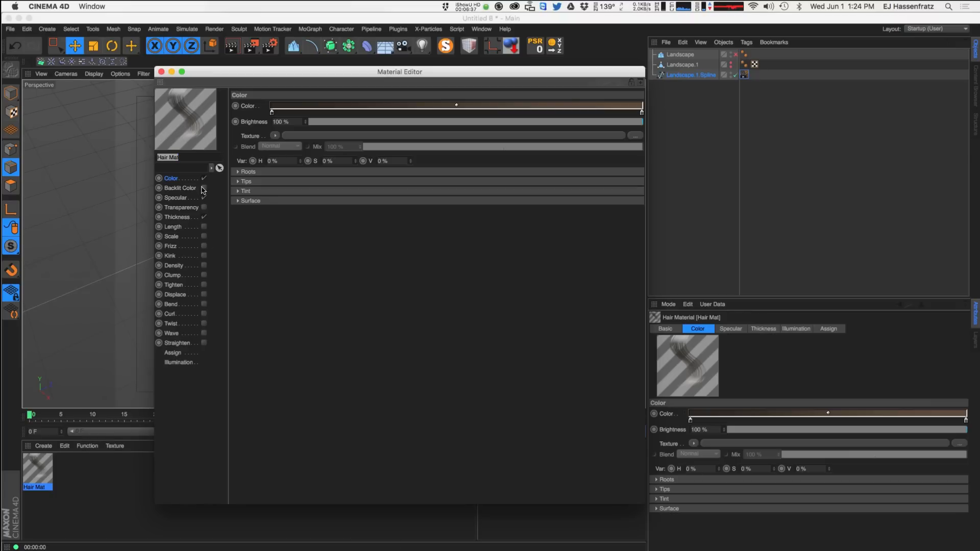
Reduce the hair material's Color gradient to a single knot and make it bright pink
left_click_drag(271, 112, 275, 143)
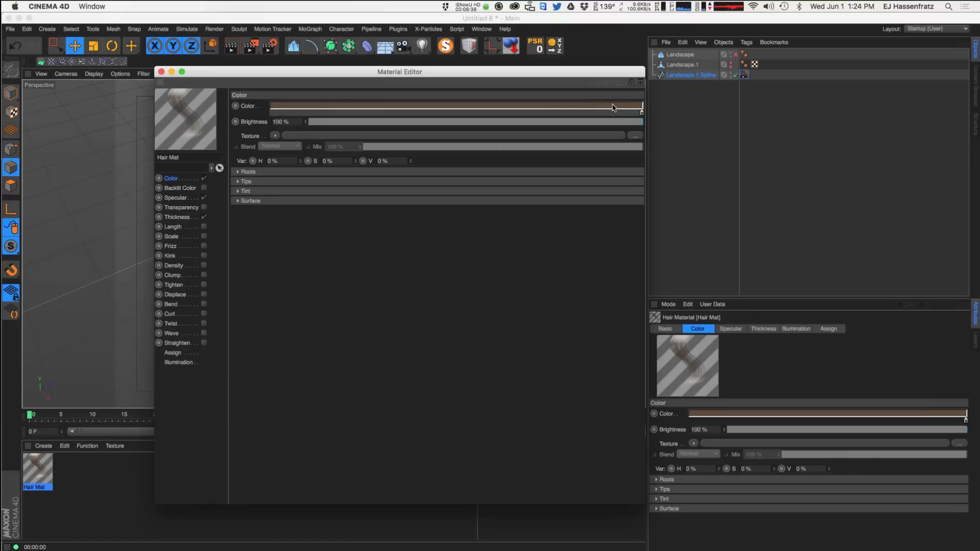
double_click(641, 113)
left_click_drag(662, 107, 746, 106)
mouse_move(689, 117)
left_mouse_down()
mouse_move(664, 124)
mouse_move(721, 126)
mouse_move(662, 118)
mouse_move(682, 127)
left_mouse_up()
left_click(658, 155)
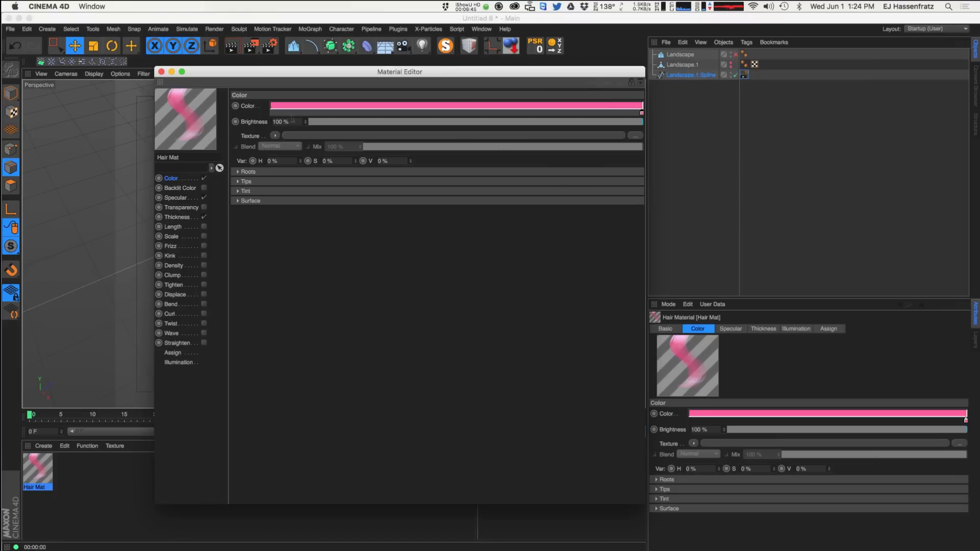
Copy the pink Color gradient, disable Specular, and enable Backlit Color with the copied gradient pasted into it
right_click(251, 111)
left_click(277, 147)
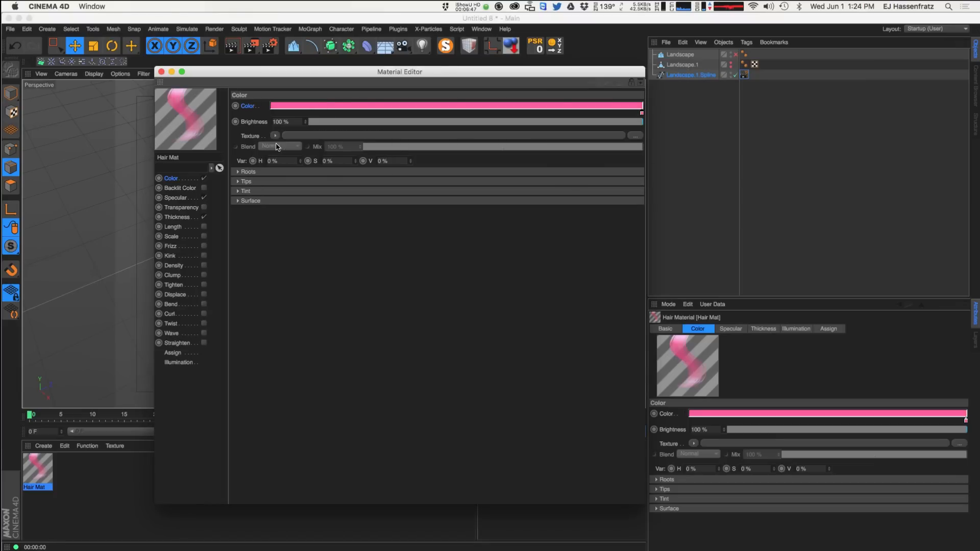
left_click(204, 197)
left_click(203, 188)
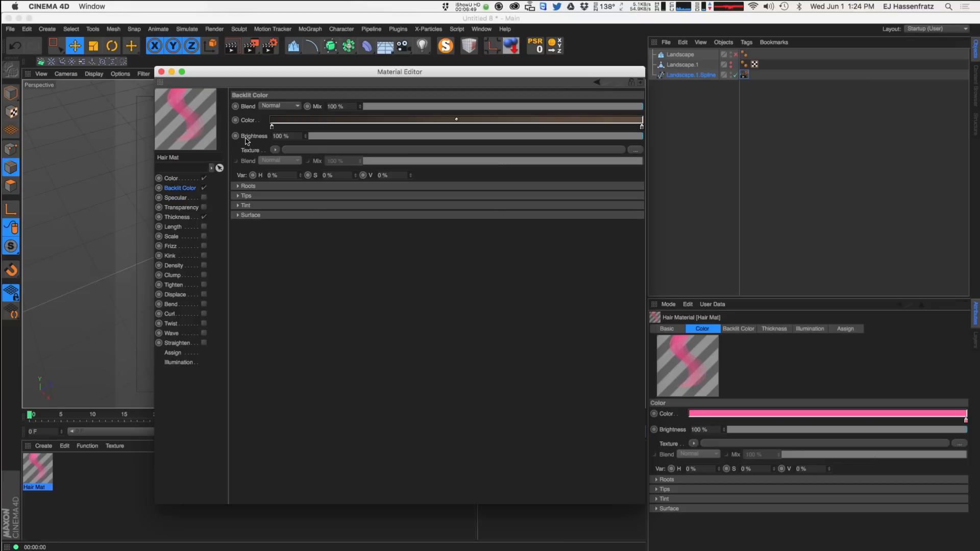
right_click(247, 120)
left_click(269, 171)
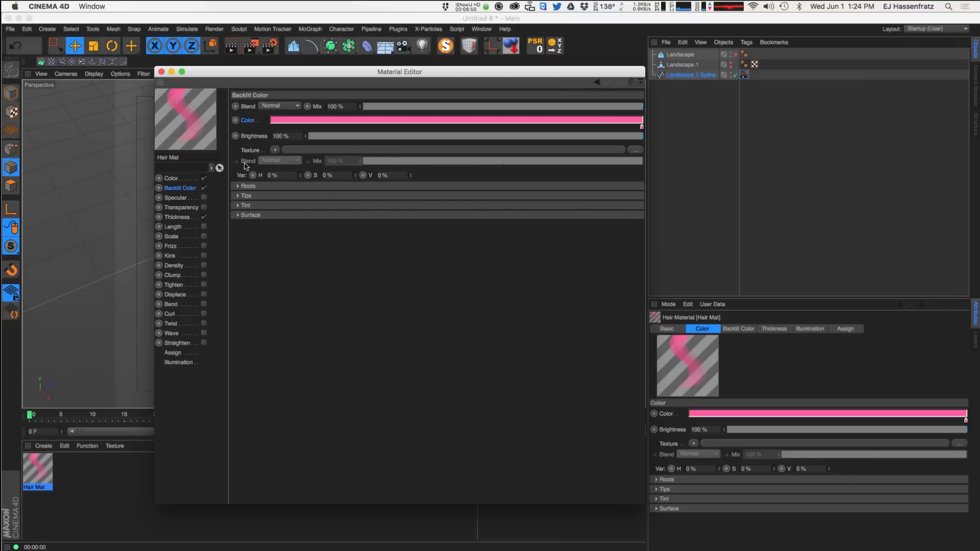
Apply the pink hair material to Landscape.1.Spline and render a preview in the viewport
left_click(161, 72)
left_click_drag(45, 462, 722, 83)
key("ctrl+r")
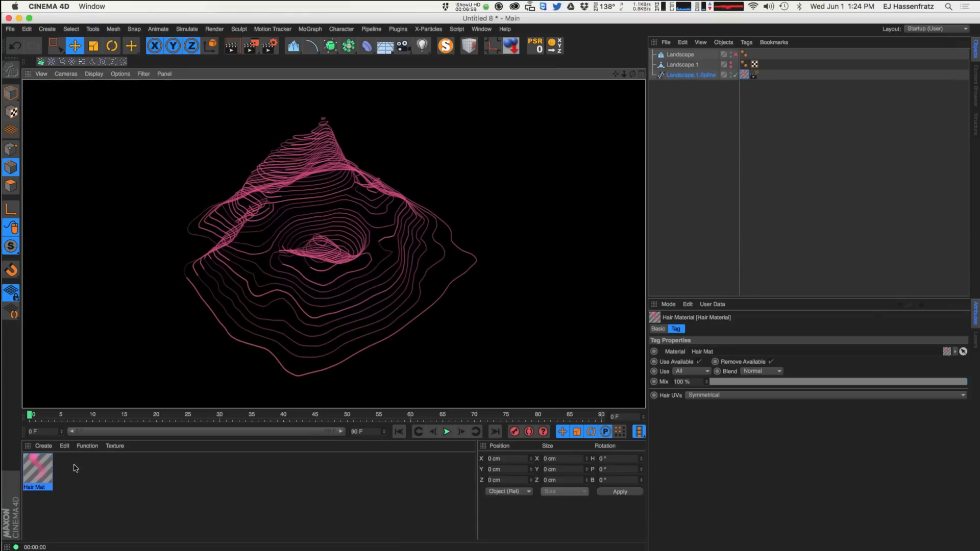
Set the hair material's Thickness to 1 cm at the Tip, matching the Root, and render another viewport preview
double_click(38, 468)
left_click_drag(306, 76, 502, 87)
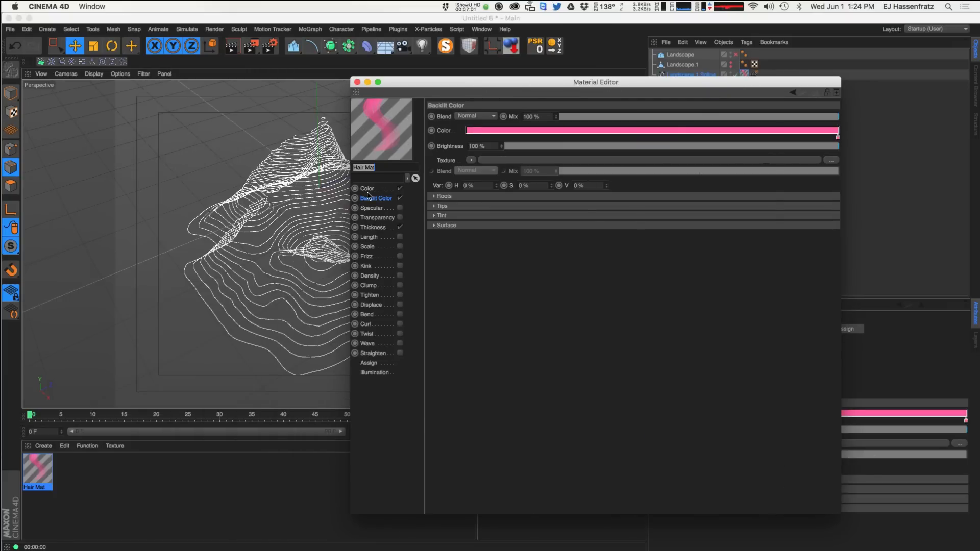
left_click(399, 228)
left_click_drag(543, 120, 520, 116)
type("1")
key("Return")
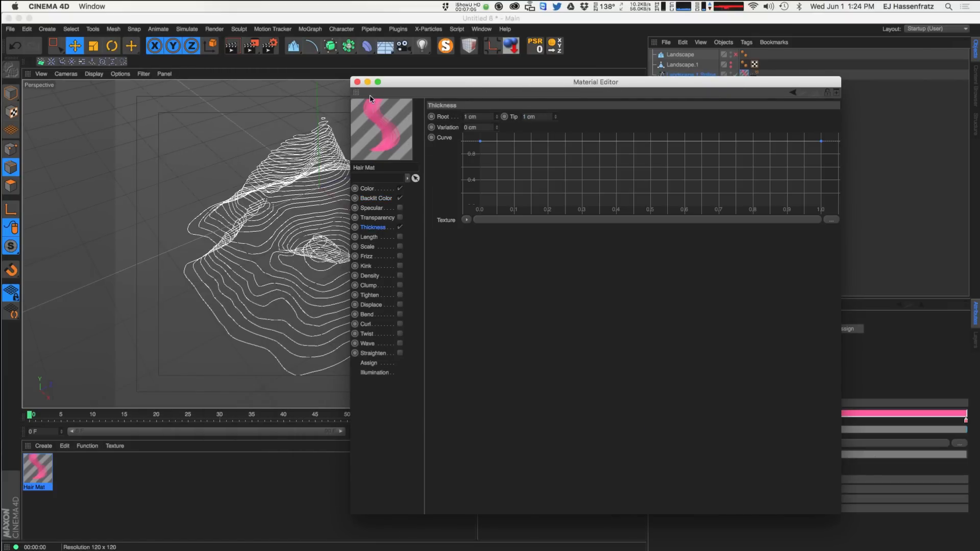
left_click(356, 82)
key("super+r")
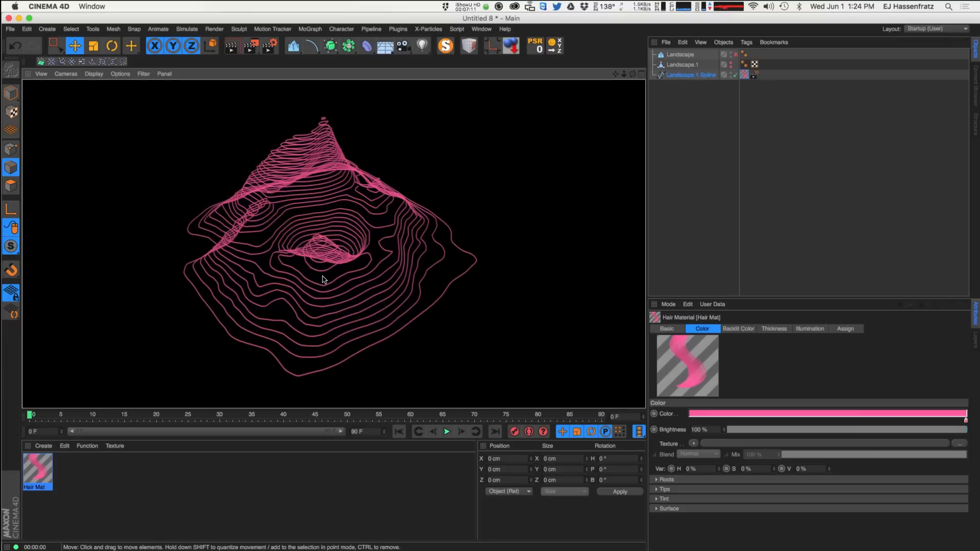
Try scaling the contour spline vertically as a whole object in Model mode, undoing the change
left_click(325, 225)
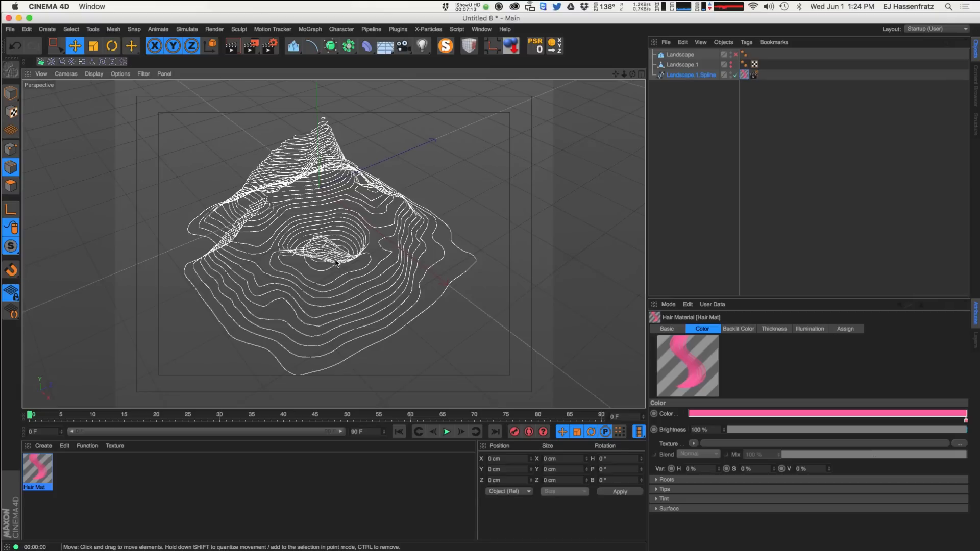
left_click(11, 93)
left_click_drag(347, 275, 343, 264, "alt")
key("t")
left_click_drag(351, 117, 337, 165)
left_click_drag(346, 206, 345, 116)
key("super+z")
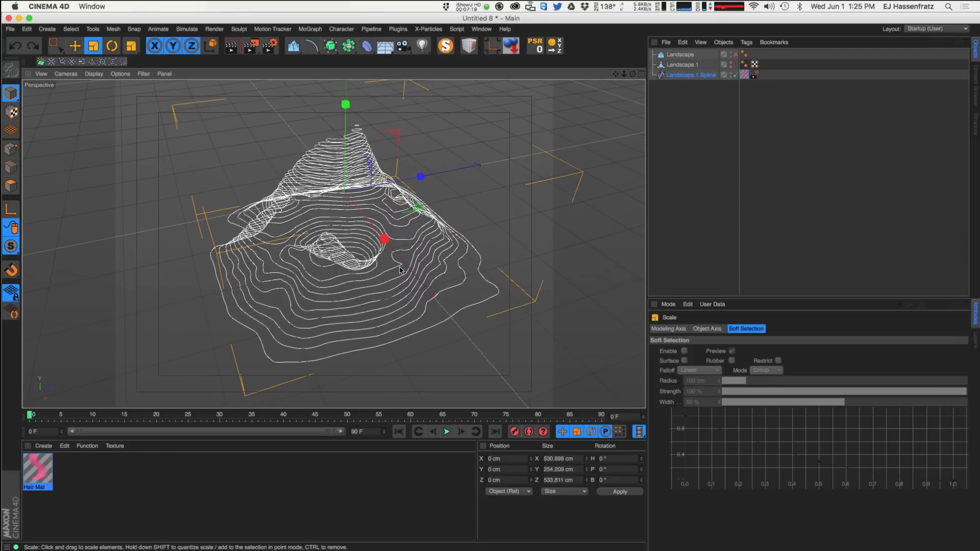
Delete the Hair Material and Render tags from Landscape.1.Spline, along with the Hair Mat material
left_click(809, 174)
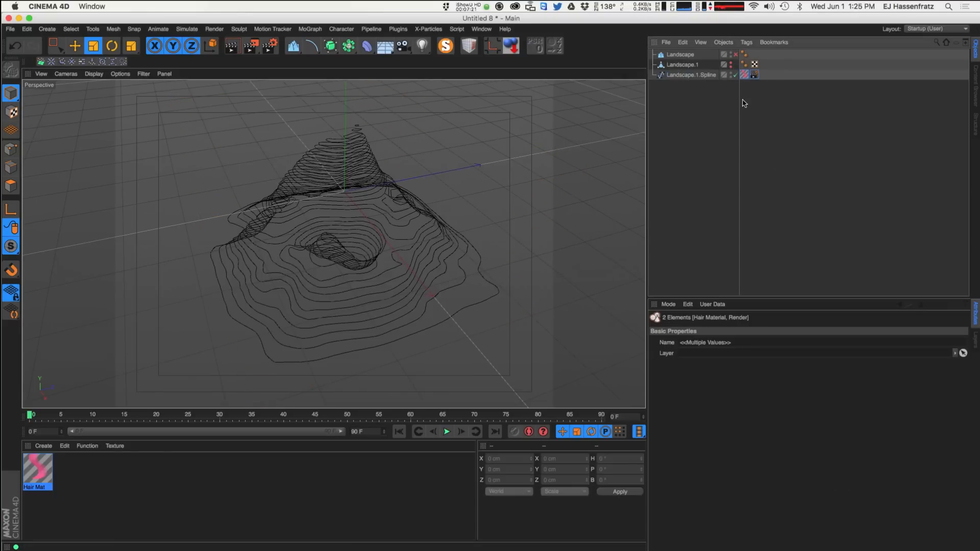
key("Delete")
left_click(45, 483)
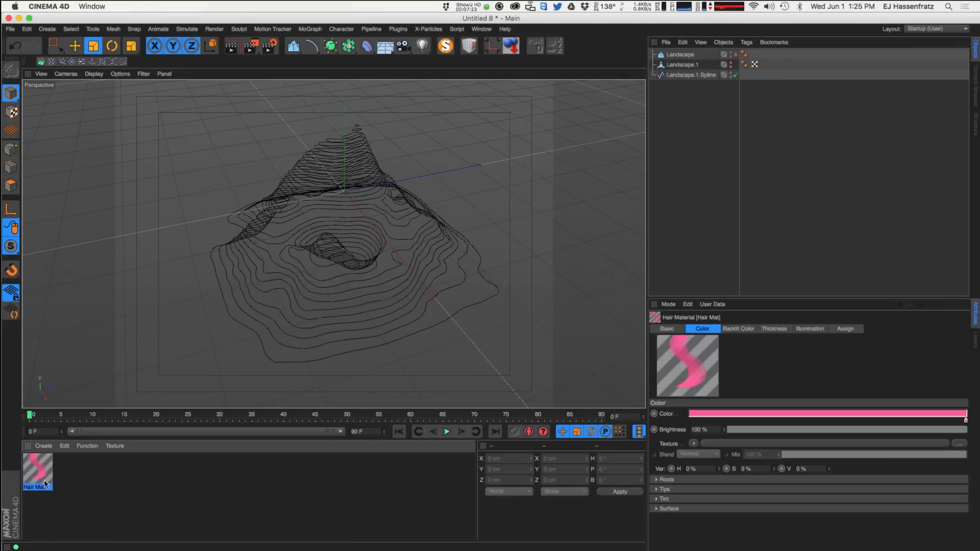
key("Delete")
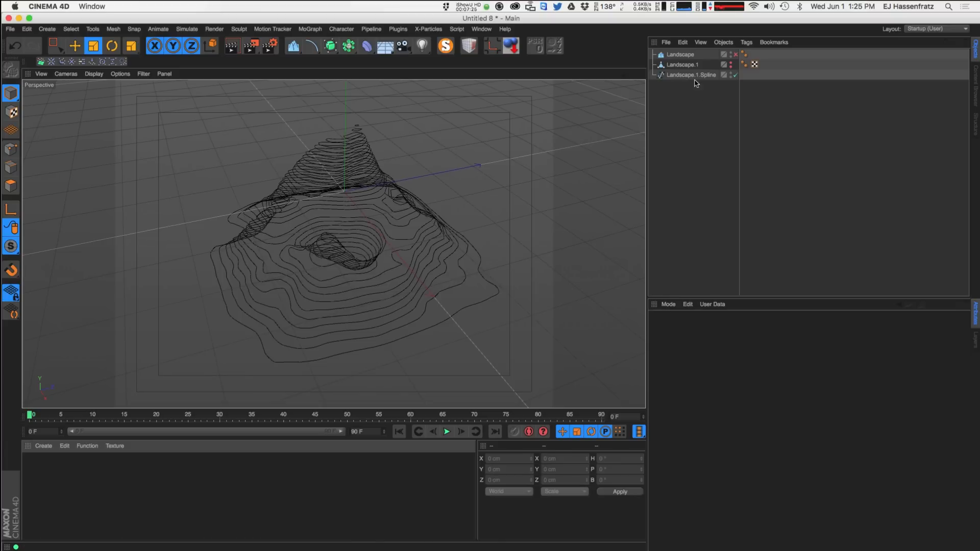
Apply Explode Segments to Landscape.1.Spline and expand its hierarchy to list the separate contour splines
left_click(333, 233)
key("e")
left_click_drag(342, 269, 325, 283, "alt")
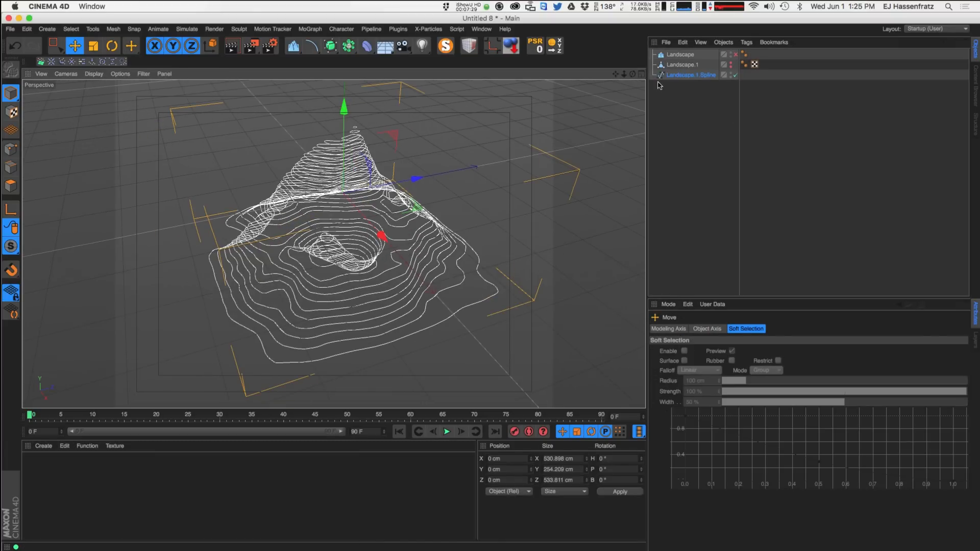
left_click_drag(364, 241, 386, 293, "alt")
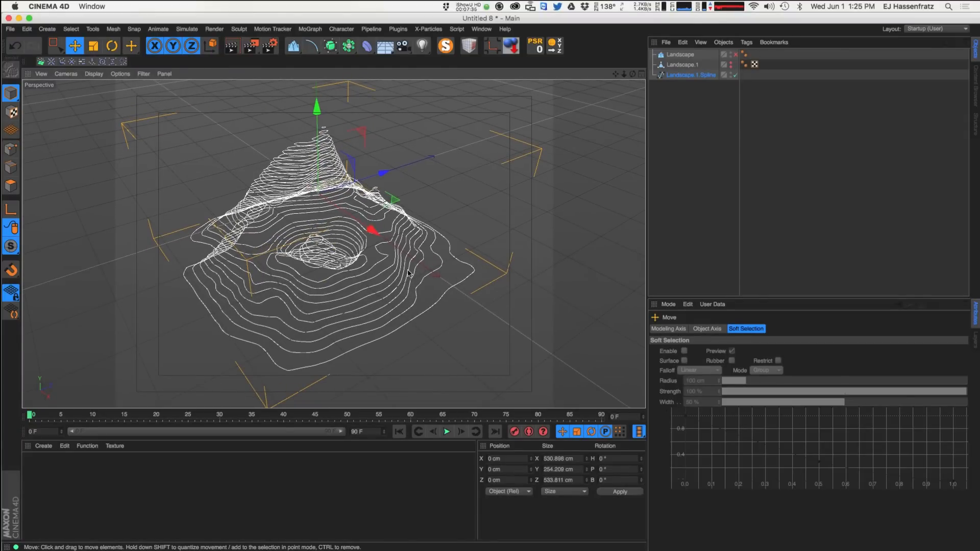
left_click(699, 75)
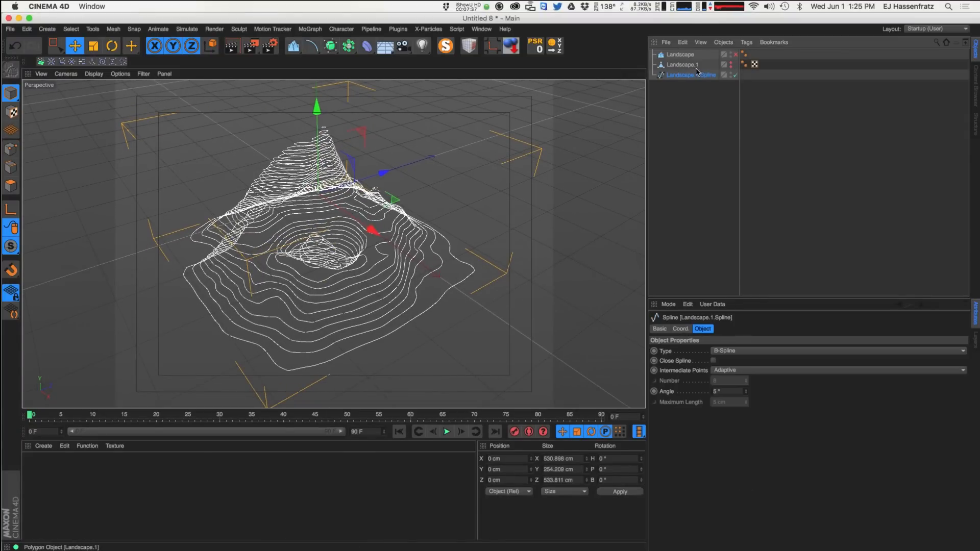
left_click(135, 30)
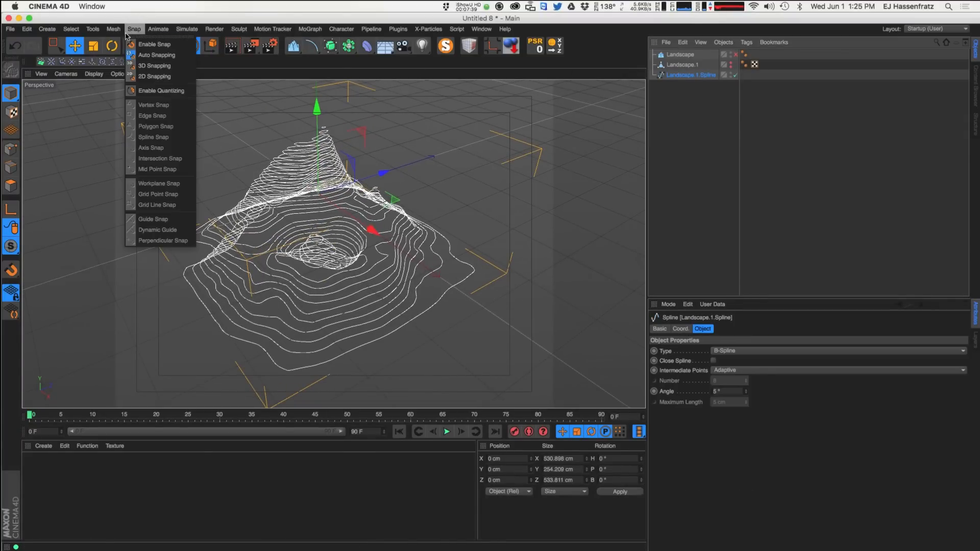
mouse_move(114, 29)
mouse_move(114, 95)
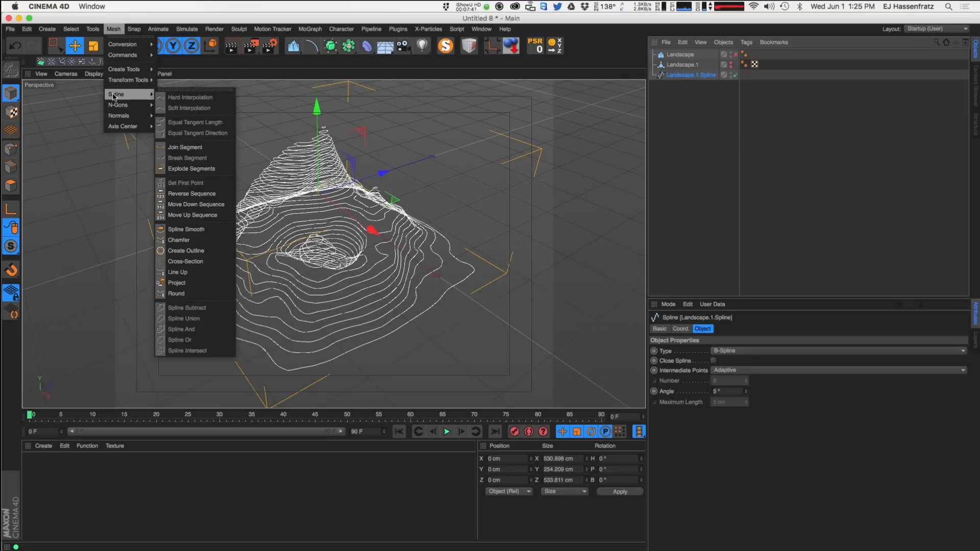
left_click(200, 170)
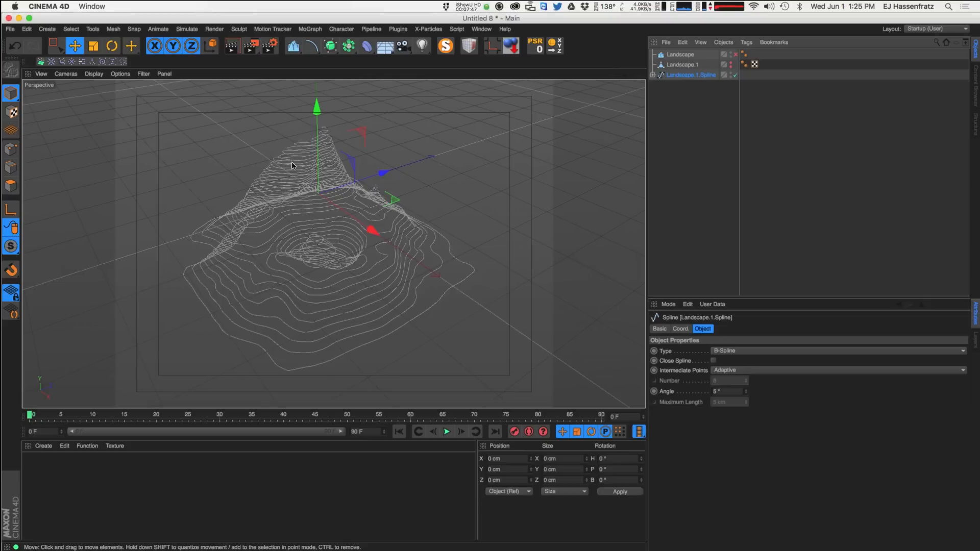
left_click(653, 76)
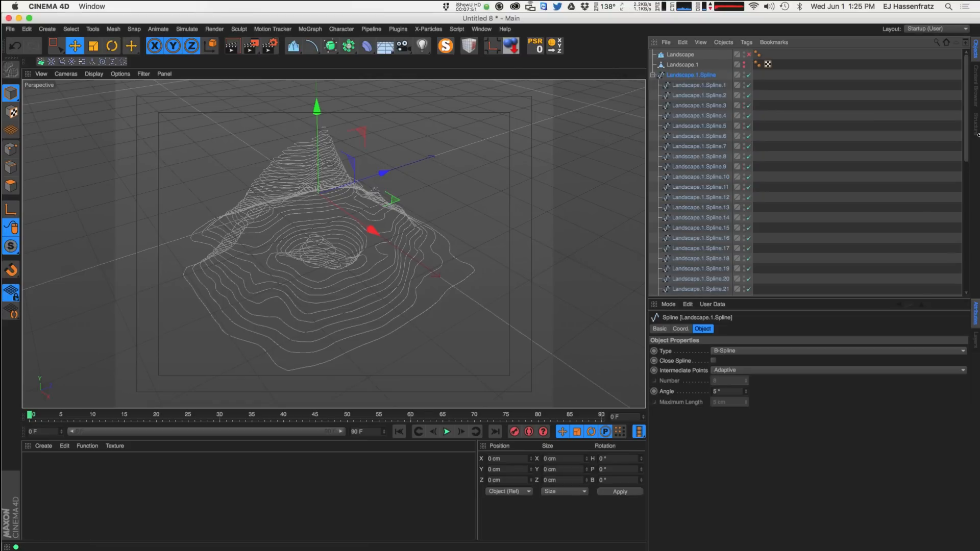
Examine which contour level each separate spline represents by selecting splines throughout the exploded hierarchy
left_click(700, 95)
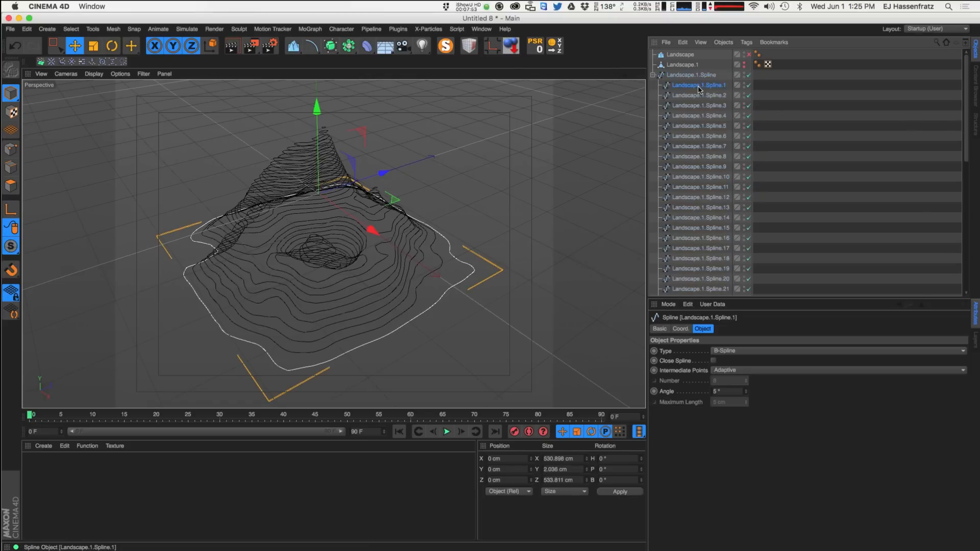
left_click(697, 114)
left_click(696, 127)
left_click(693, 148)
left_click(689, 177)
left_click(690, 196)
left_click(690, 207)
left_click(691, 217)
left_click_drag(964, 164, 937, 323)
left_click(715, 291)
left_click(714, 270)
left_click(712, 240)
left_click(710, 219)
left_click(709, 189)
left_click(706, 158)
left_click(691, 128)
left_click(702, 107)
left_click(714, 100)
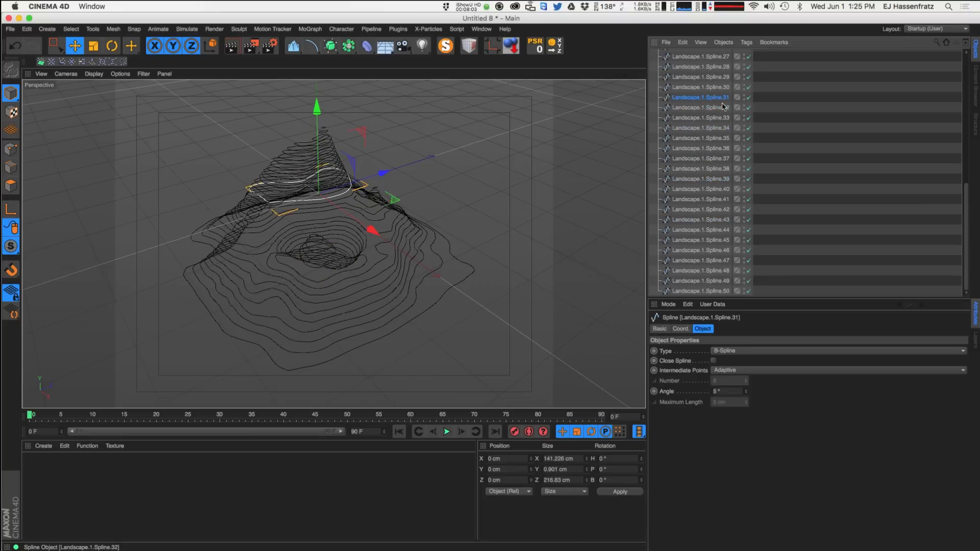
left_click_drag(965, 223, 965, 174)
scroll(704, 153, "up", 5)
Add an Extrude generator to the scene for the exploded contour splines
left_click(701, 76)
scroll(706, 230, "down", 8)
left_click(707, 291, "shift")
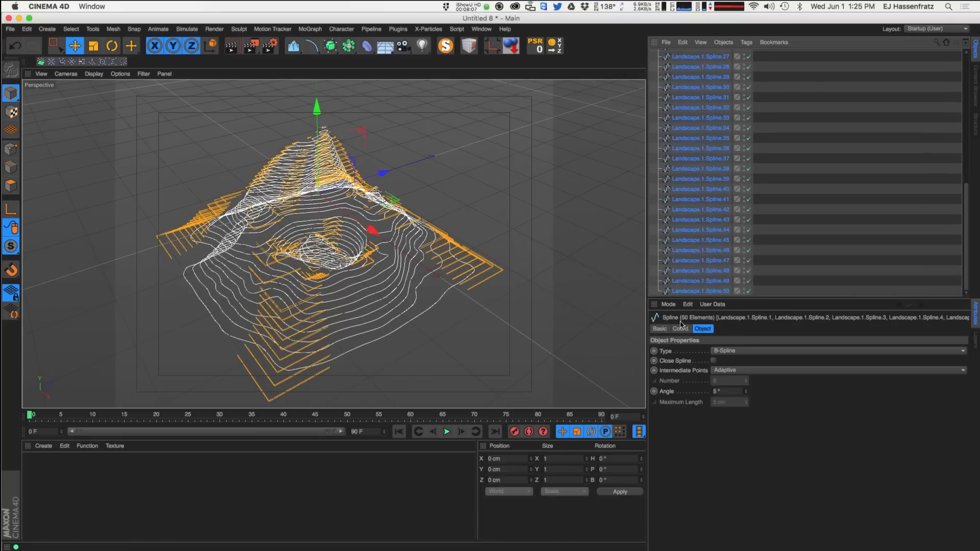
scroll(966, 235, "up", 10)
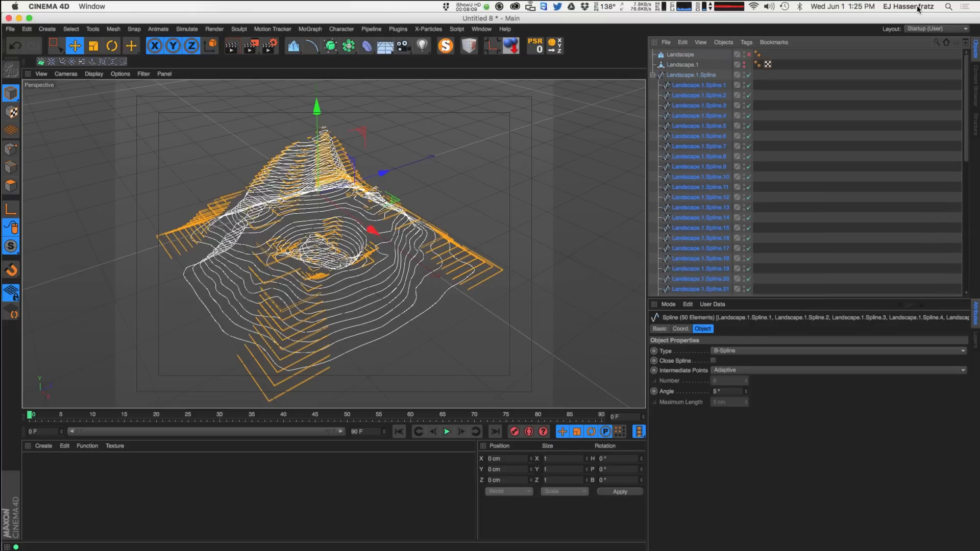
left_click(329, 47)
left_click(441, 59)
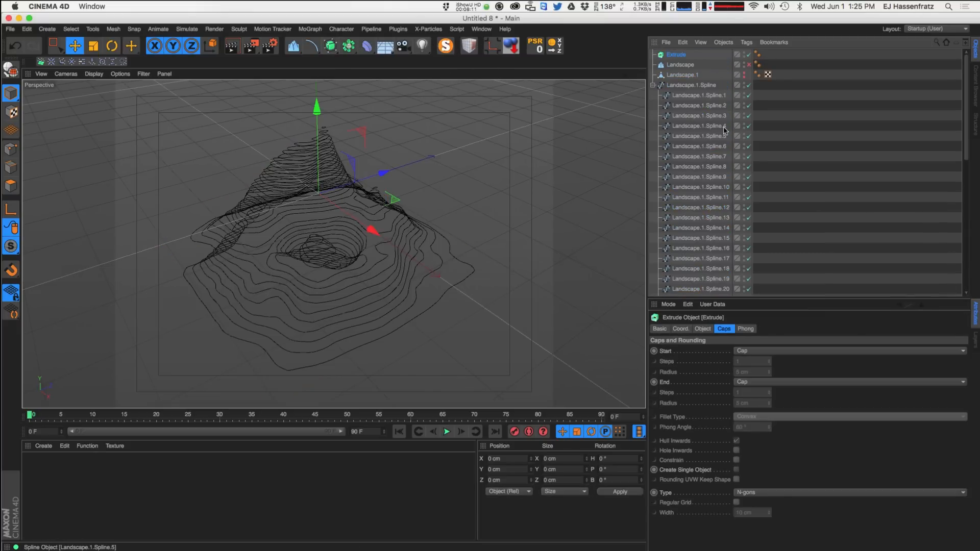
Select Landscape.1.Spline.1 through Landscape.1.Spline.50 and make them children of the Extrude object
left_click(683, 95)
scroll(959, 120, "down", 10)
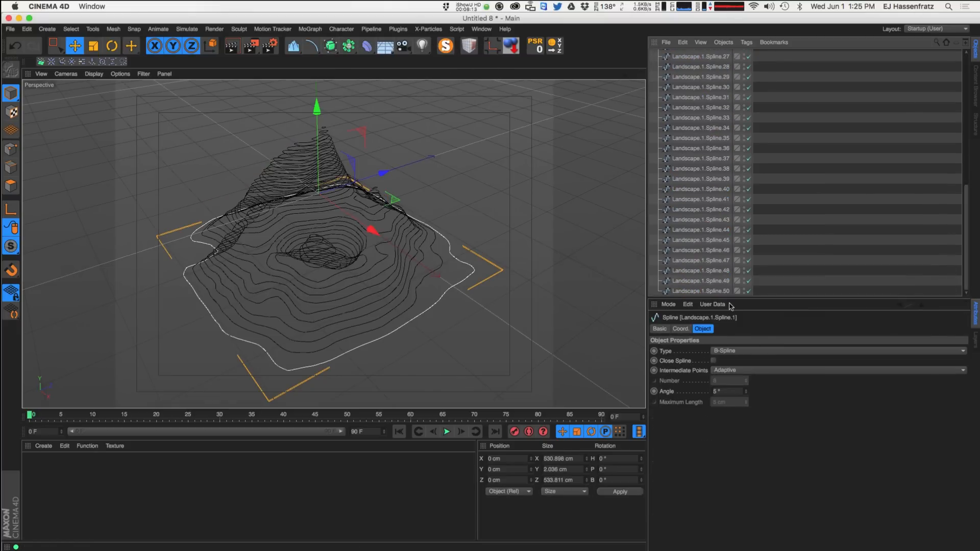
left_click(704, 291, "shift")
scroll(964, 211, "up", 10)
left_click_drag(709, 94, 684, 56)
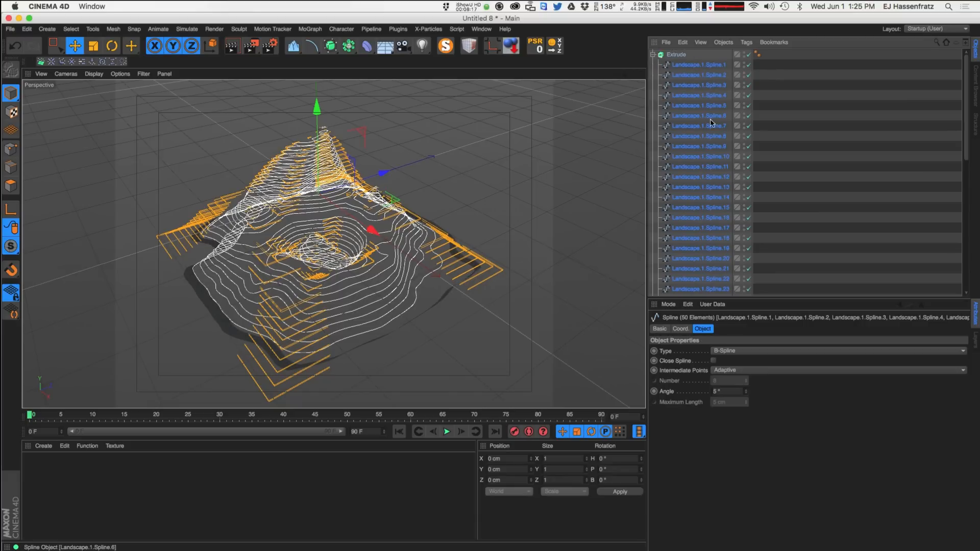
Delete the leftover empty parent object Landscape.1.Spline
scroll(964, 153, "down", 10)
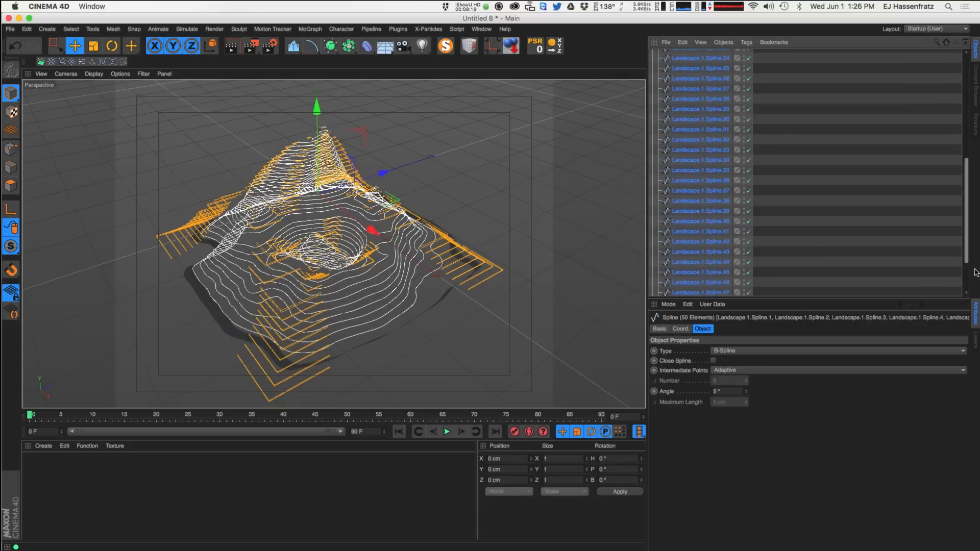
left_click(690, 291)
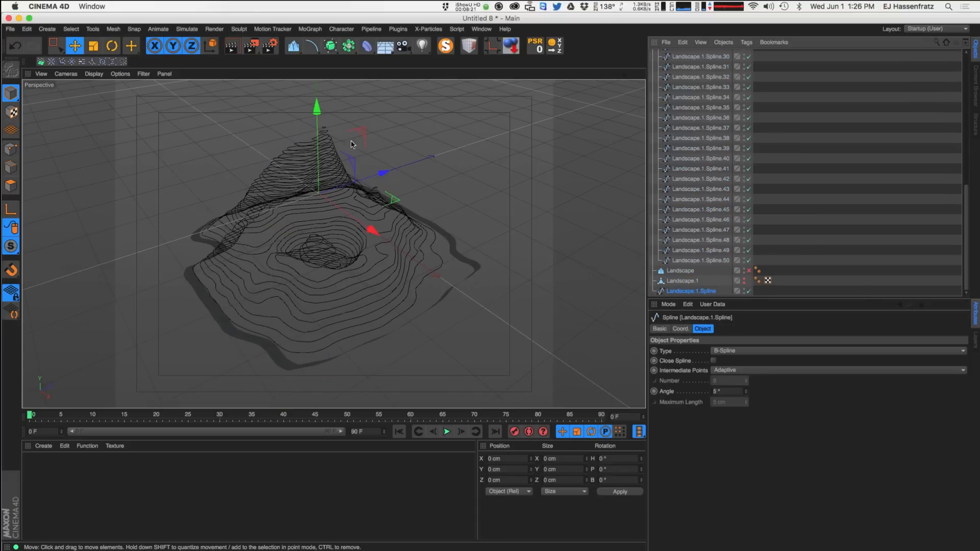
left_click_drag(351, 144, 433, 140)
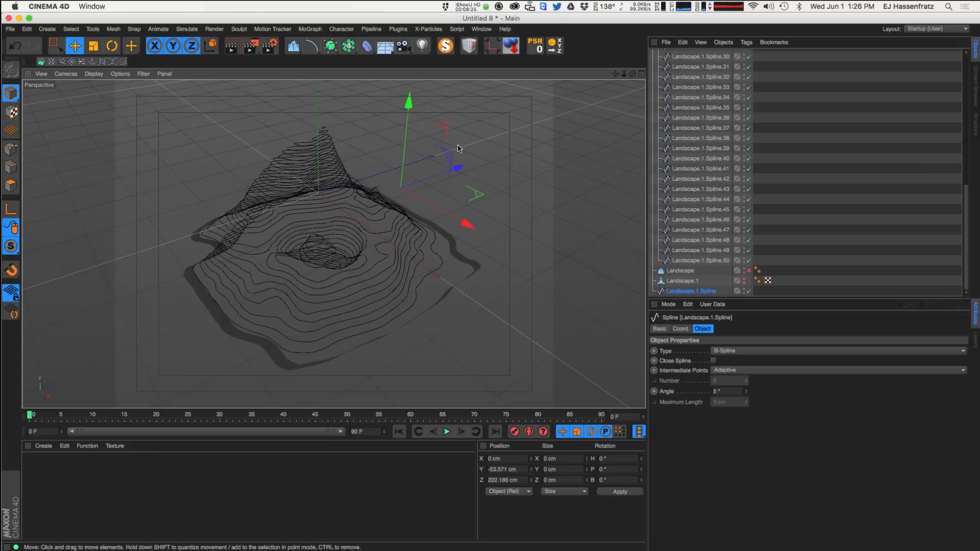
key("Delete")
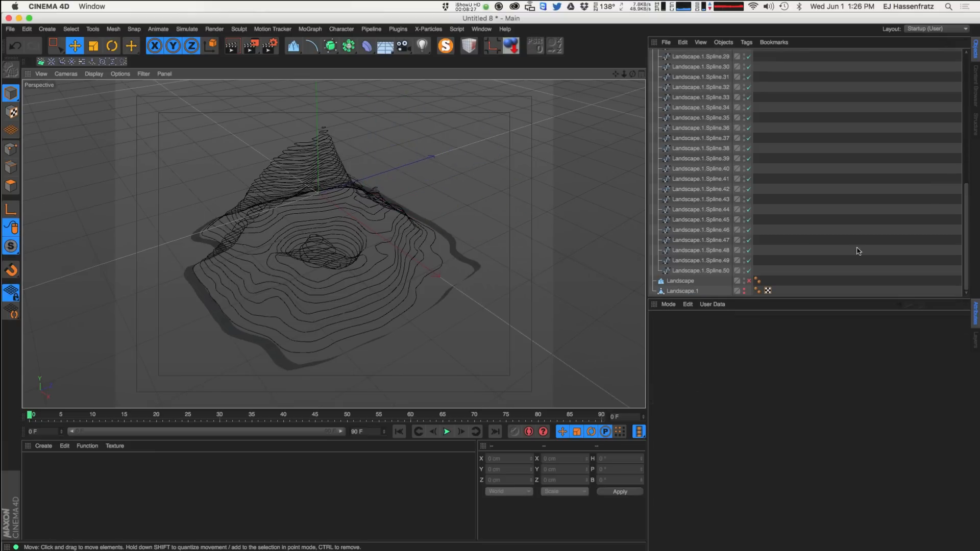
Set the Extrude object's Movement to 10 cm in Y and 0 cm in Z
left_click_drag(965, 238, 964, 97)
left_click_drag(762, 298, 764, 376)
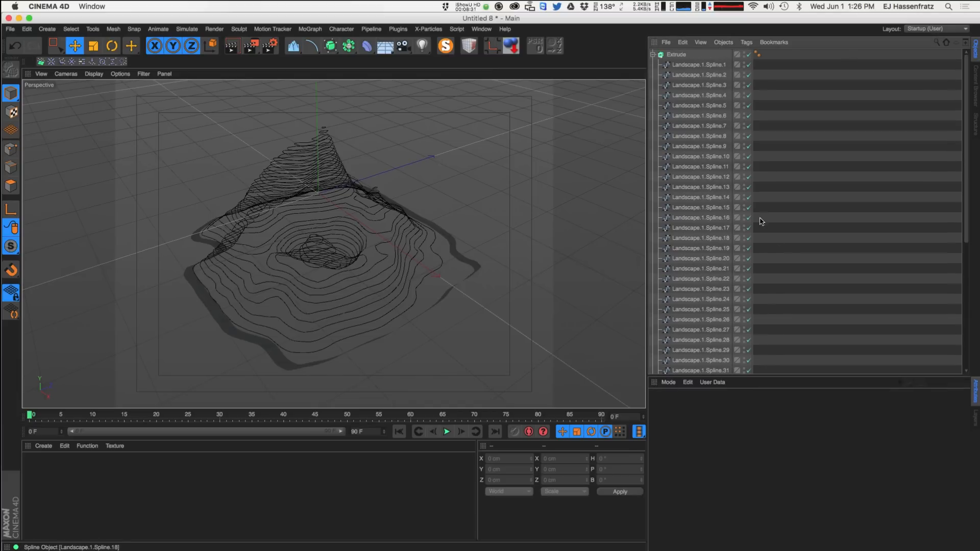
left_click(676, 56)
left_click(709, 408)
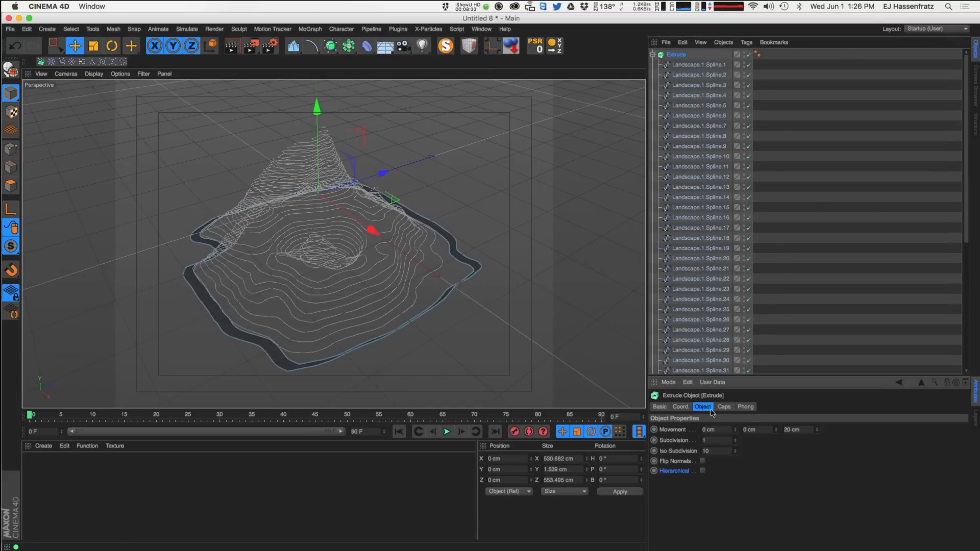
left_click(805, 430)
type("0")
key("Return")
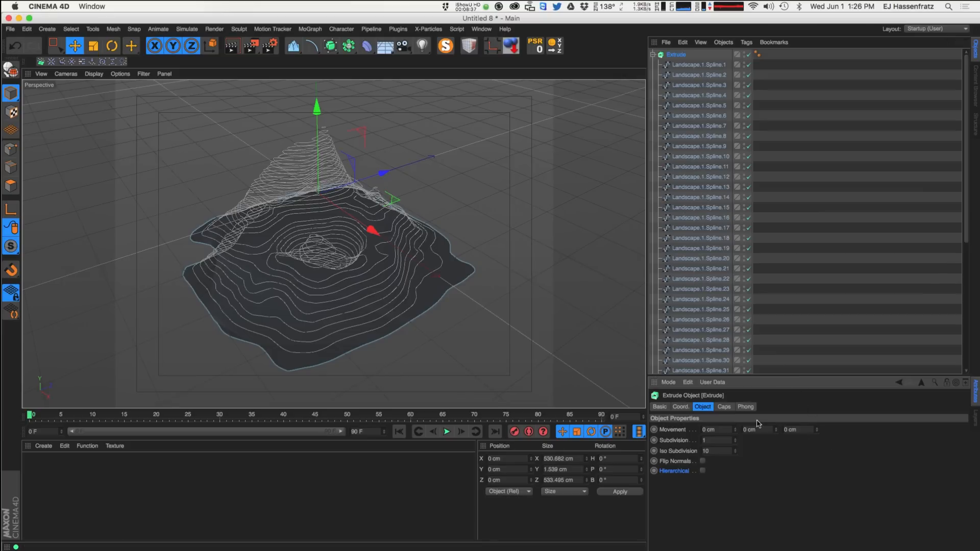
mouse_move(776, 431)
left_mouse_down()
mouse_move(773, 414)
mouse_move(774, 434)
left_mouse_up()
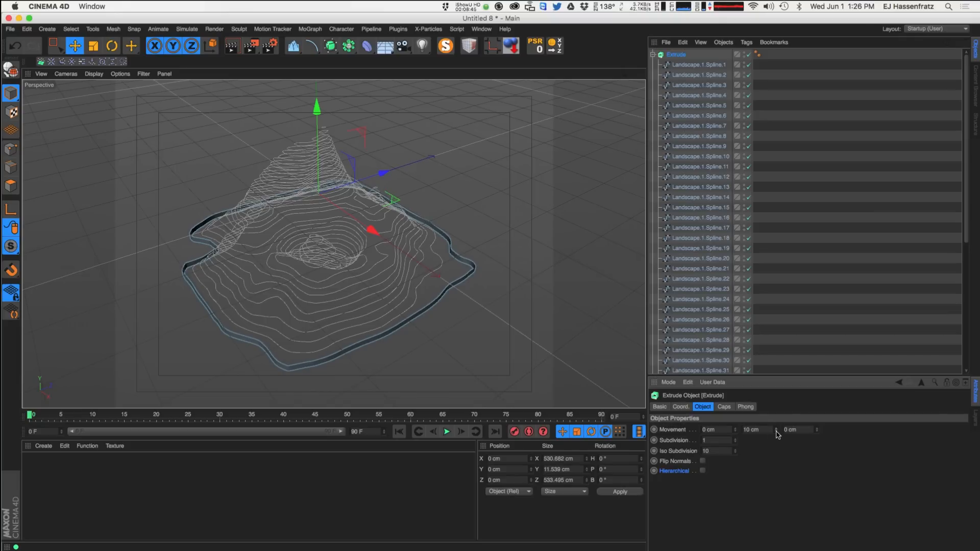
Turn on Close Spline for all the splines from Landscape.1.Spline.1 through Landscape.1.Spline.50
left_click(712, 370)
scroll(970, 244, "up", 1)
left_click(702, 64)
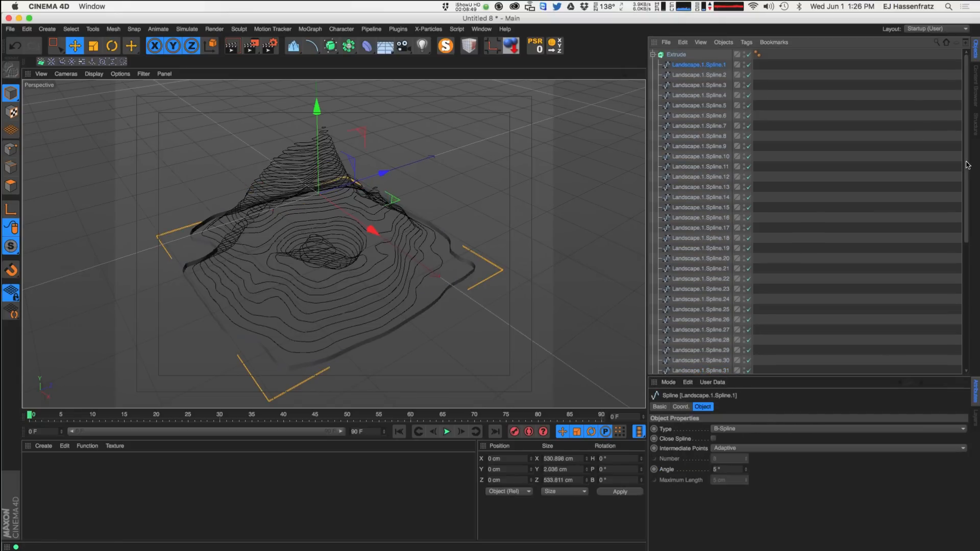
left_click_drag(968, 165, 968, 298)
left_click(716, 348, "shift")
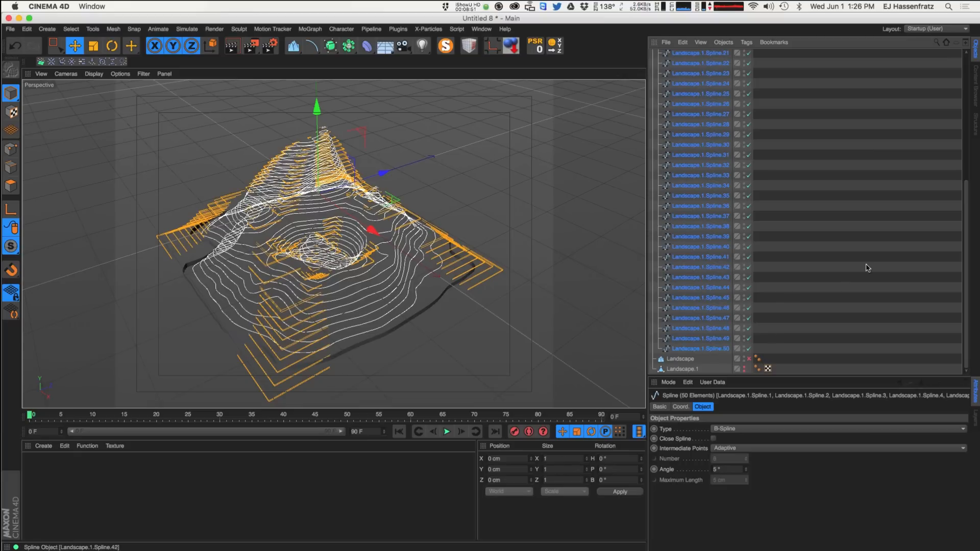
left_click(713, 438)
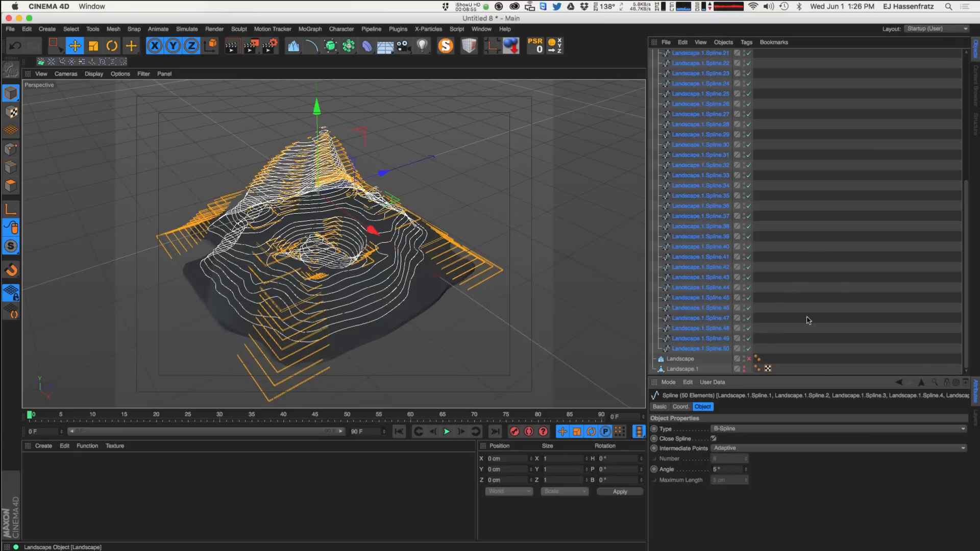
Turn on the Hierarchical option of the Extrude object so every child spline is extruded
left_click_drag(964, 301, 967, 171)
left_click(676, 54)
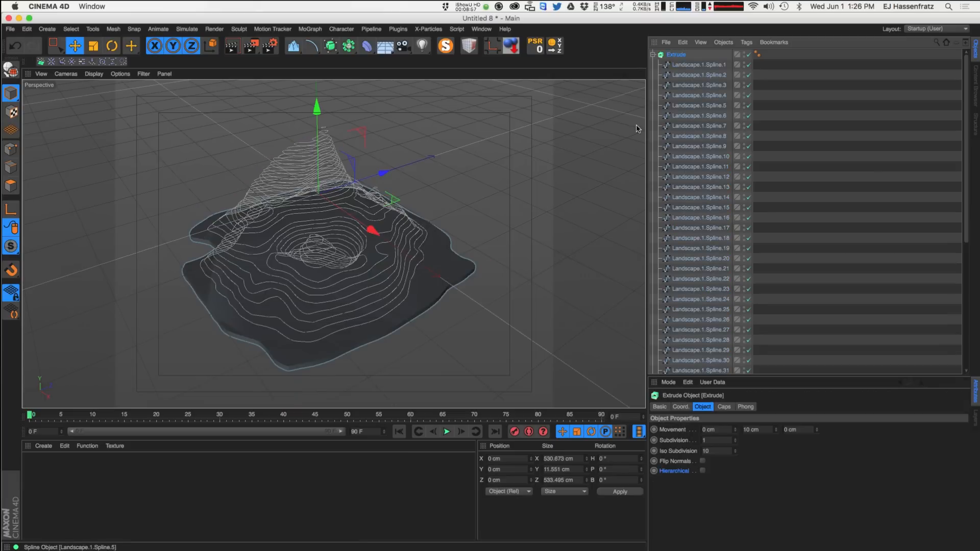
left_click(703, 471)
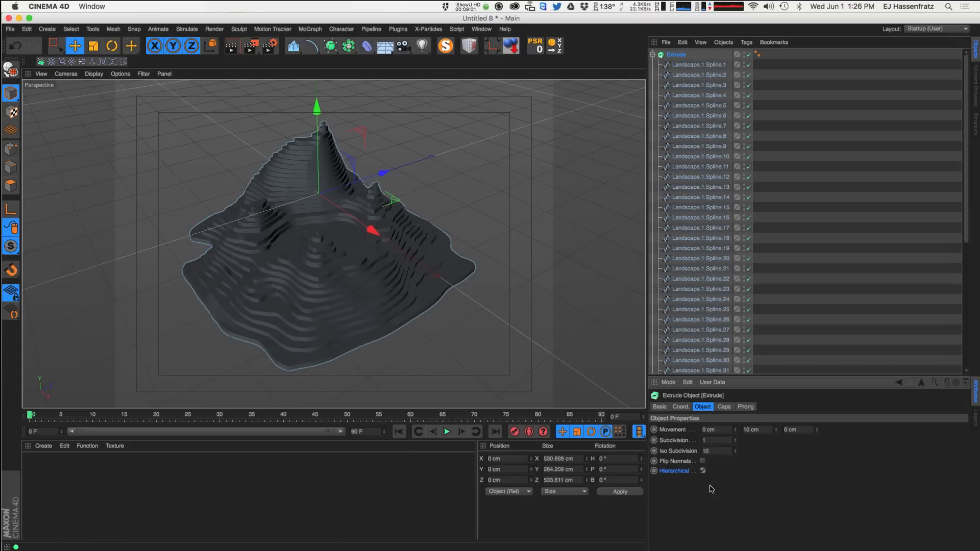
left_click_drag(286, 297, 368, 281, "alt")
right_click_drag(333, 262, 348, 277, "alt")
middle_click_drag(347, 277, 350, 249, "alt")
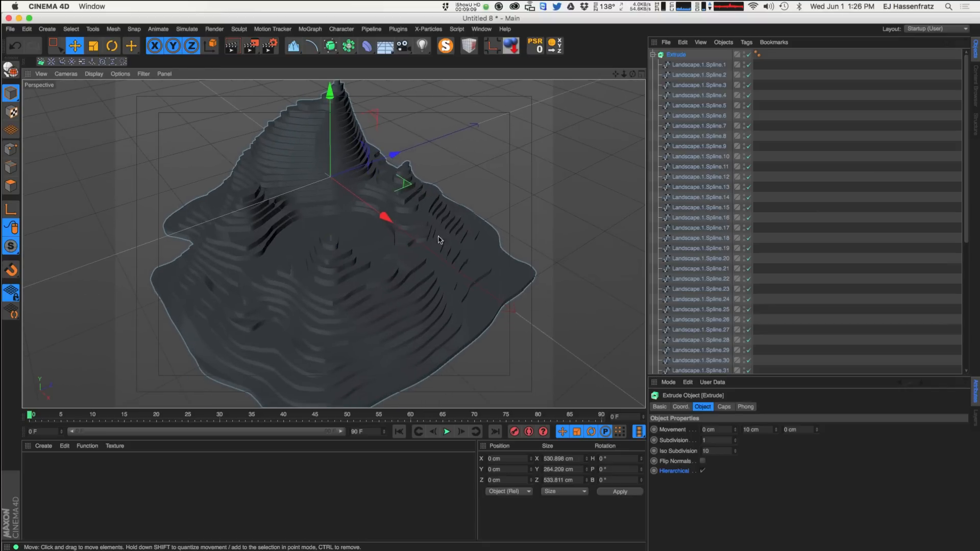
Set both the Start and End caps of the Extrude object to Fillet Cap
left_click(724, 407)
left_click(753, 430)
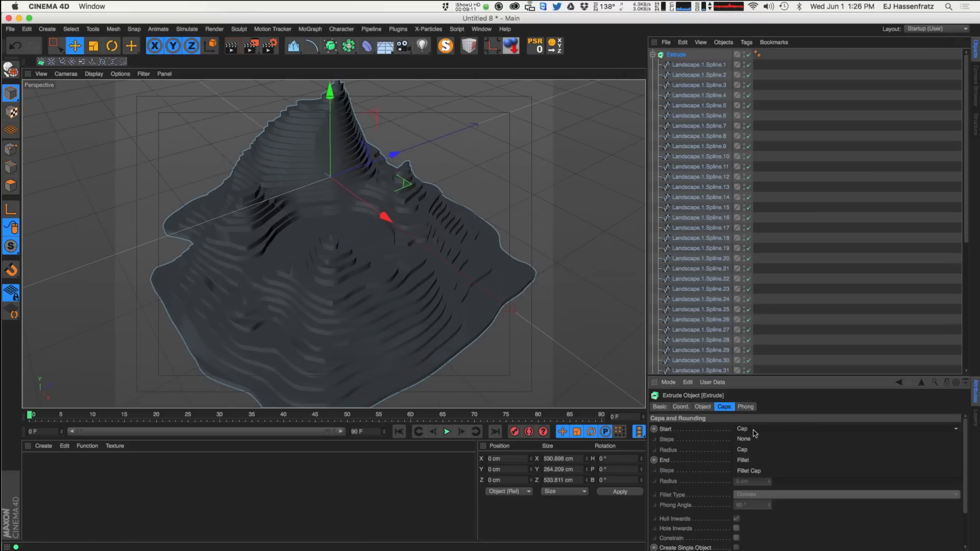
left_click(748, 470)
left_click(760, 460)
left_click(748, 501)
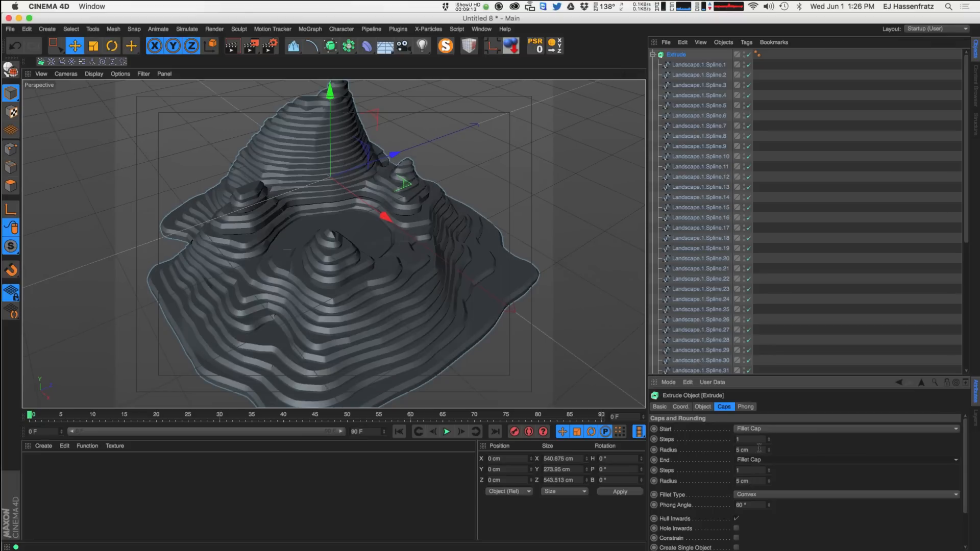
Give the start and end fillets of the Extrude object 3 steps and a radius of 0.5 cm
left_click_drag(747, 439, 720, 441)
key("Tab")
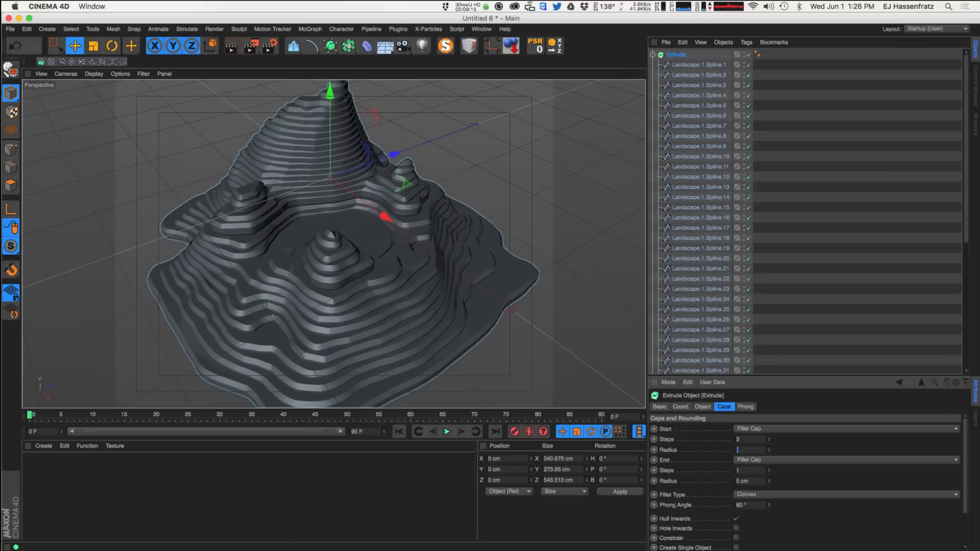
type("0.5")
key("Tab")
type("3")
key("Tab")
type("0.5")
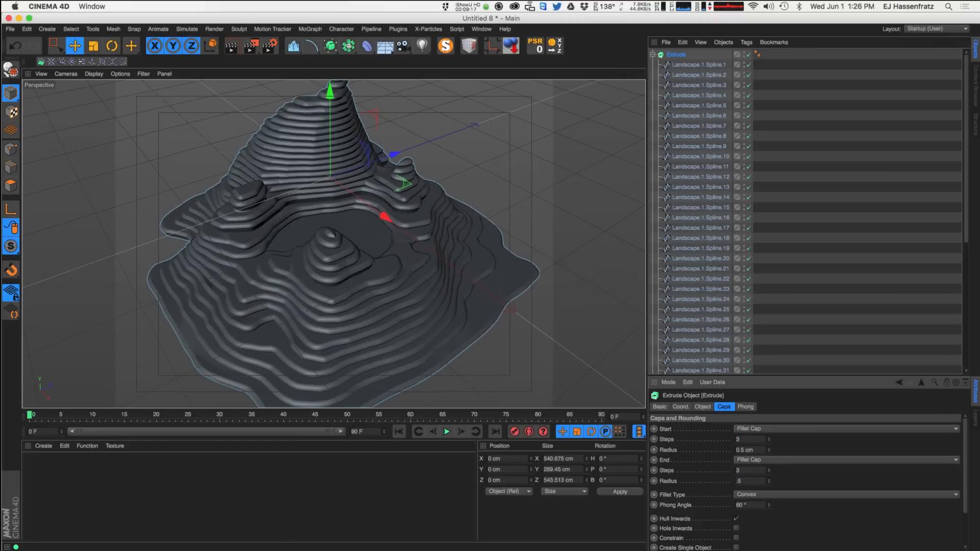
key("Tab")
left_click_drag(338, 266, 331, 191, "alt")
left_click_drag(301, 341, 319, 305, "alt")
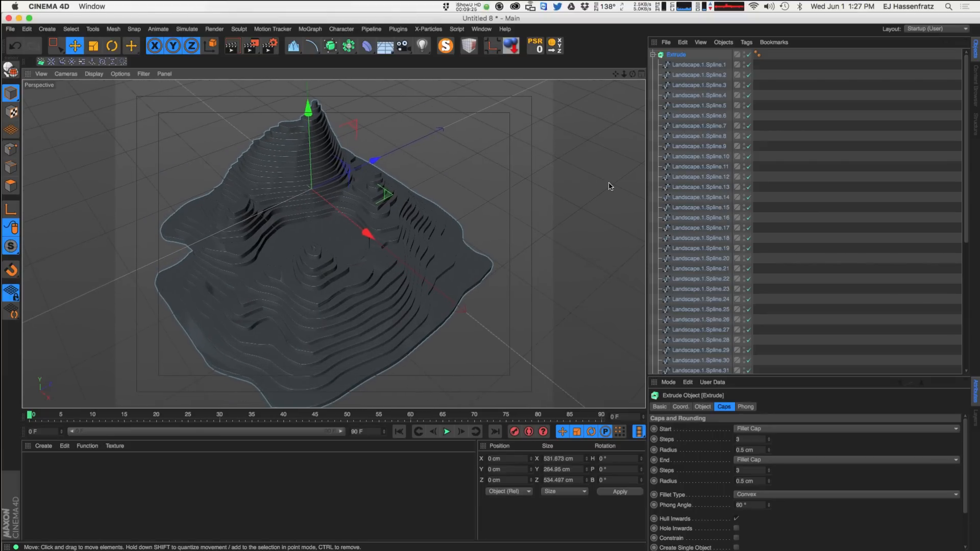
Rename the Extrude object as Topo and apply a new default material to it
left_click(653, 55)
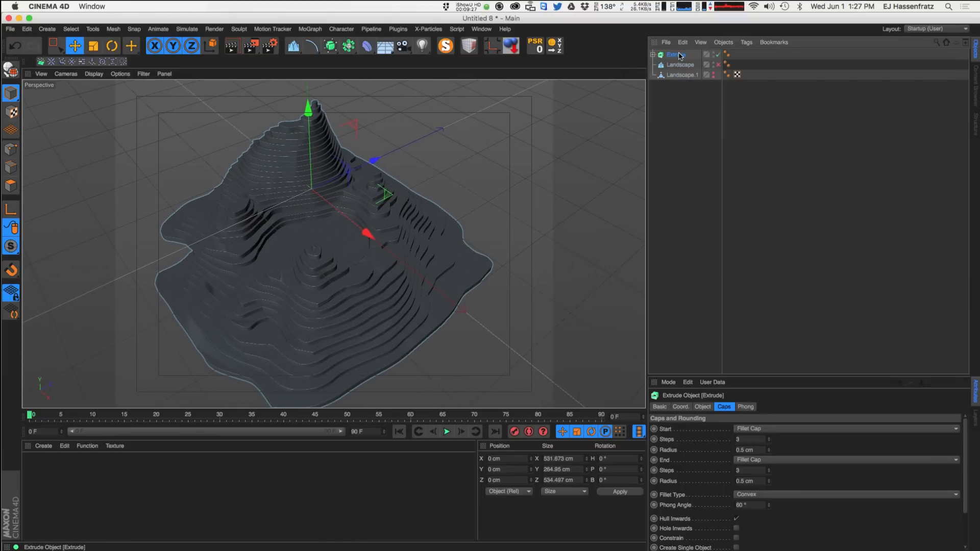
double_click(676, 55)
type("Lan")
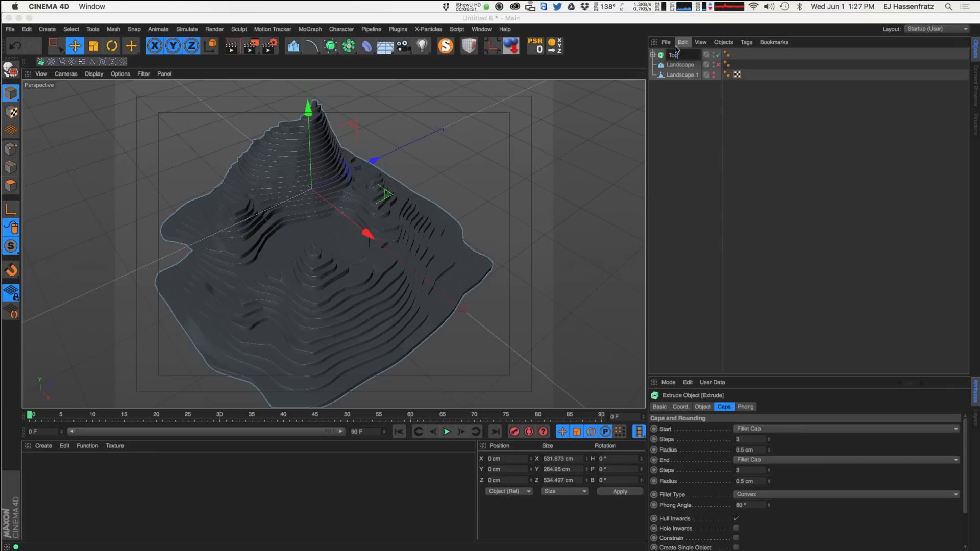
key("Return")
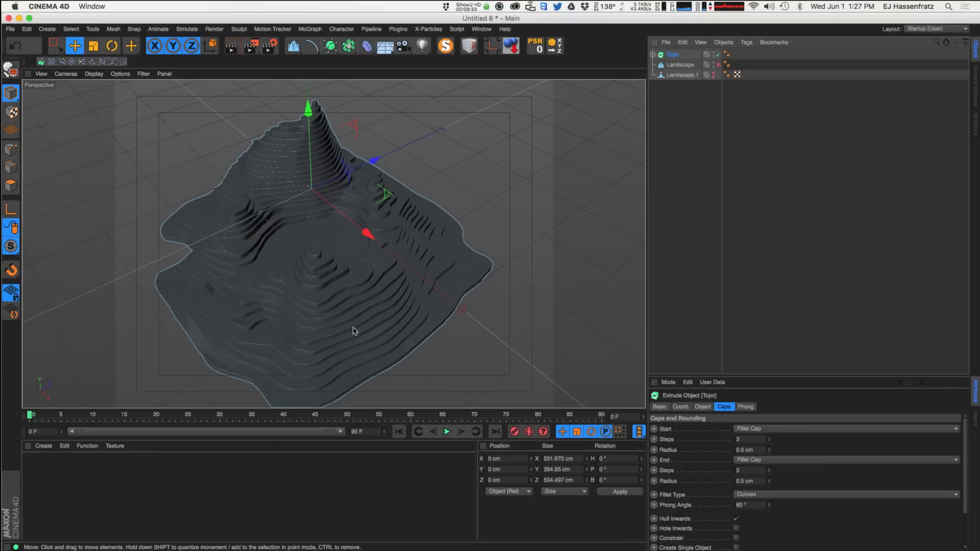
double_click(82, 476)
left_click_drag(37, 475, 678, 55)
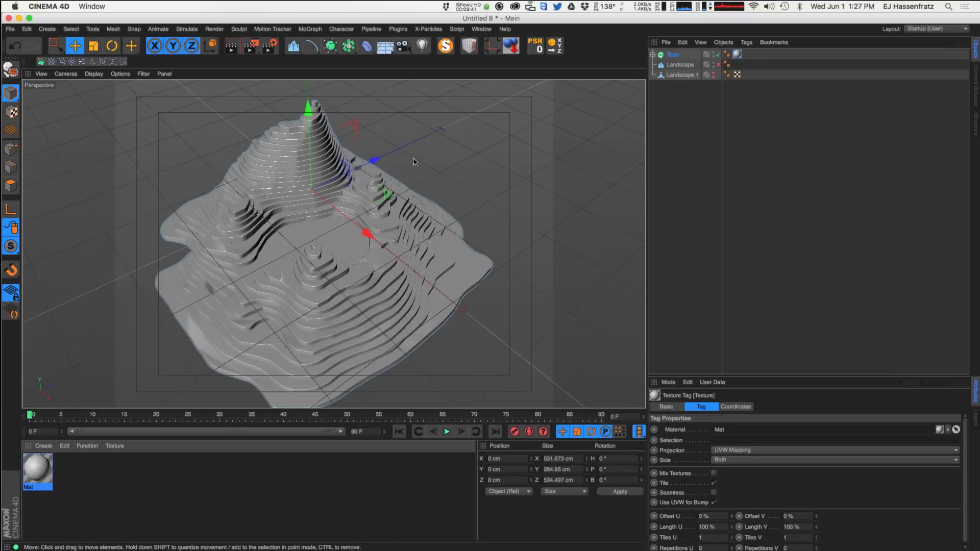
Start an interactive render region covering the whole perspective frame and switch to the four-view layout
key("alt+r")
left_click_drag(178, 159, 117, 81)
left_click_drag(490, 325, 554, 406)
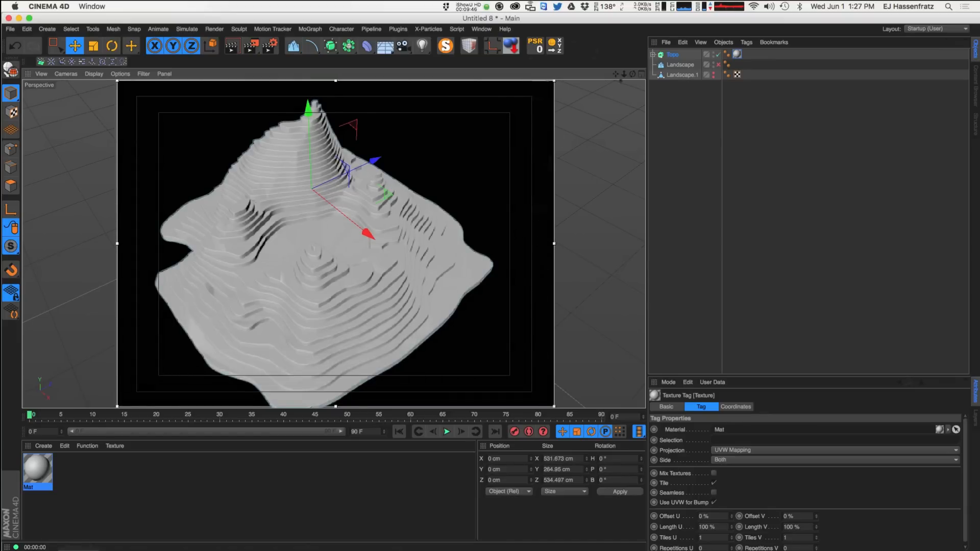
middle_click(184, 328)
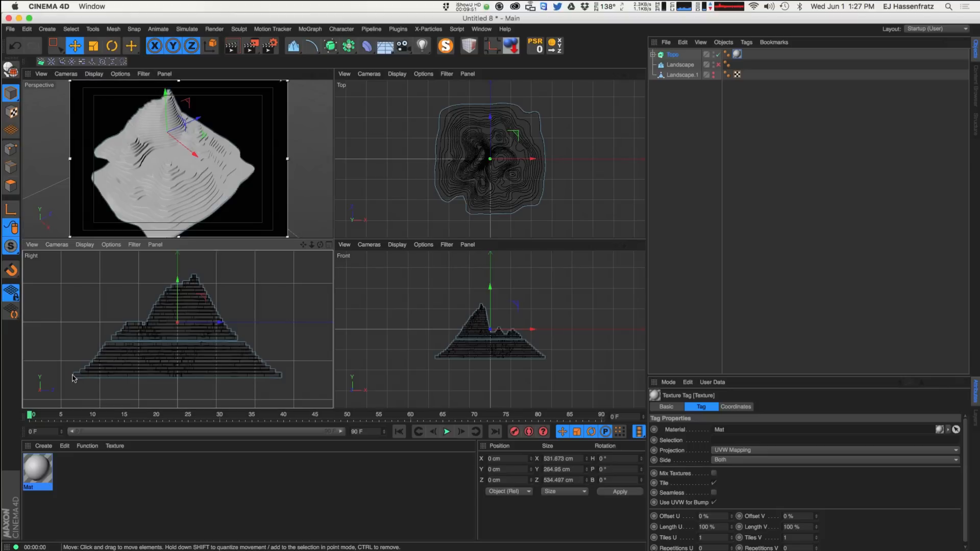
Rename the material as Gradient, load a Gradient shader into its Color texture and open the shader's properties
double_click(36, 467)
left_click_drag(244, 75, 481, 85)
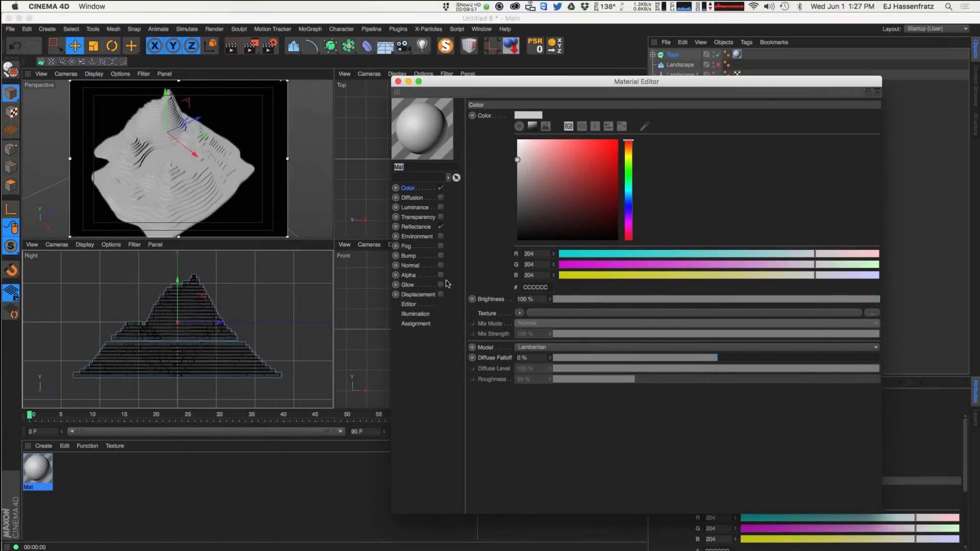
type("ient")
key("Return")
left_click(519, 313)
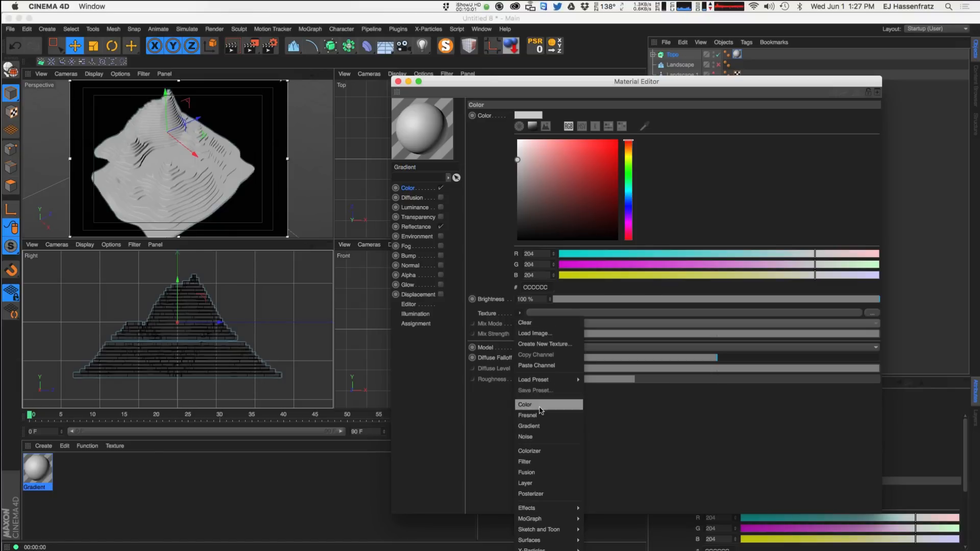
left_click(531, 425)
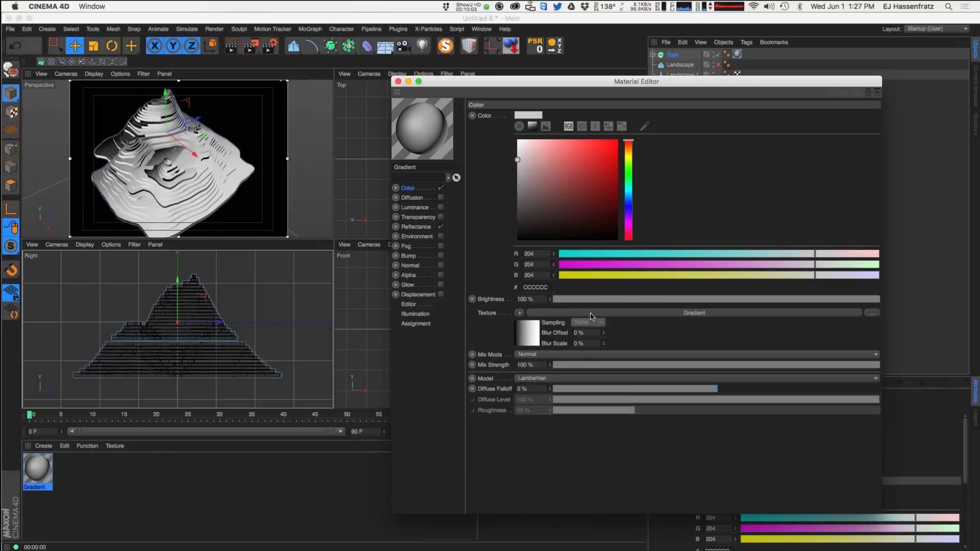
left_click(590, 314)
Try the 2D - V and 2D - U gradient types to compare them on the mountain
left_click(528, 203)
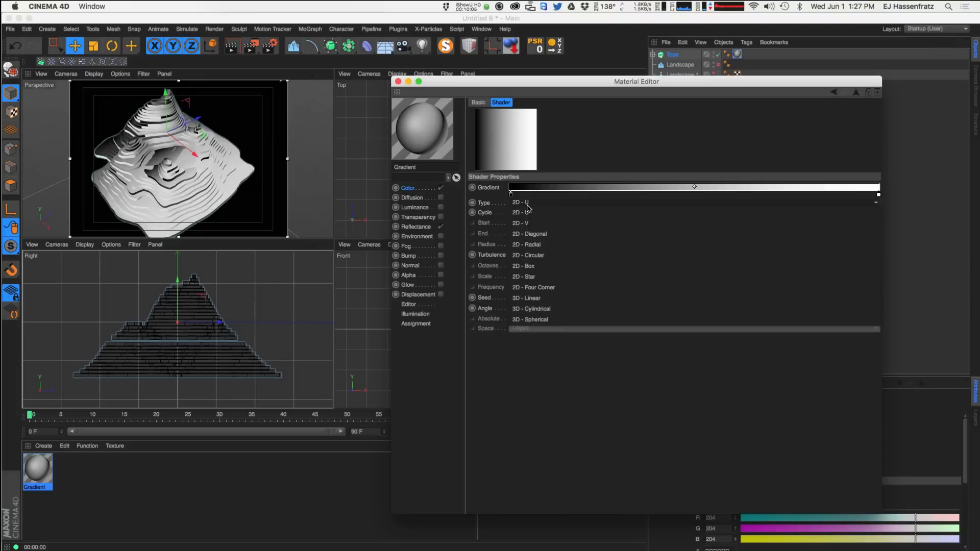
left_click(523, 223)
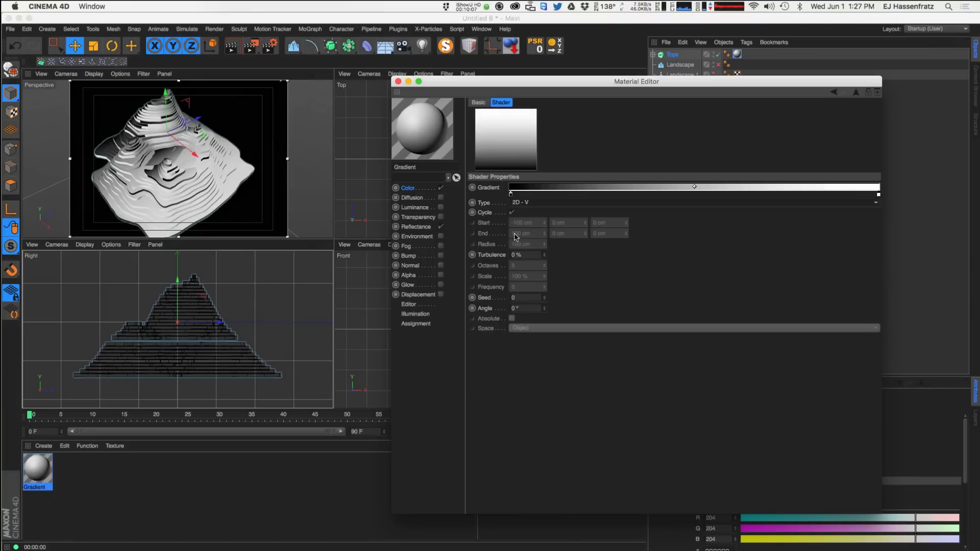
left_click(530, 203)
left_click(530, 223)
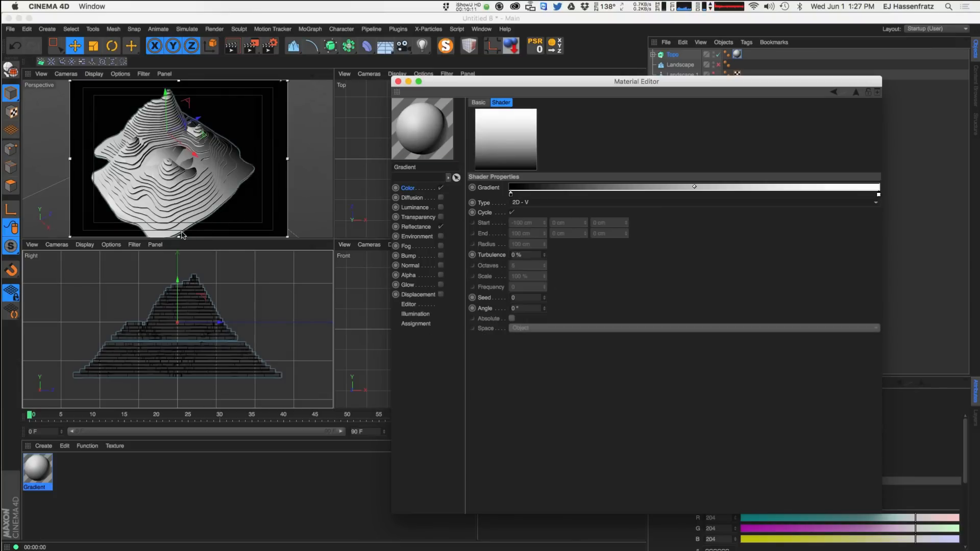
left_click(525, 202)
left_click(528, 212)
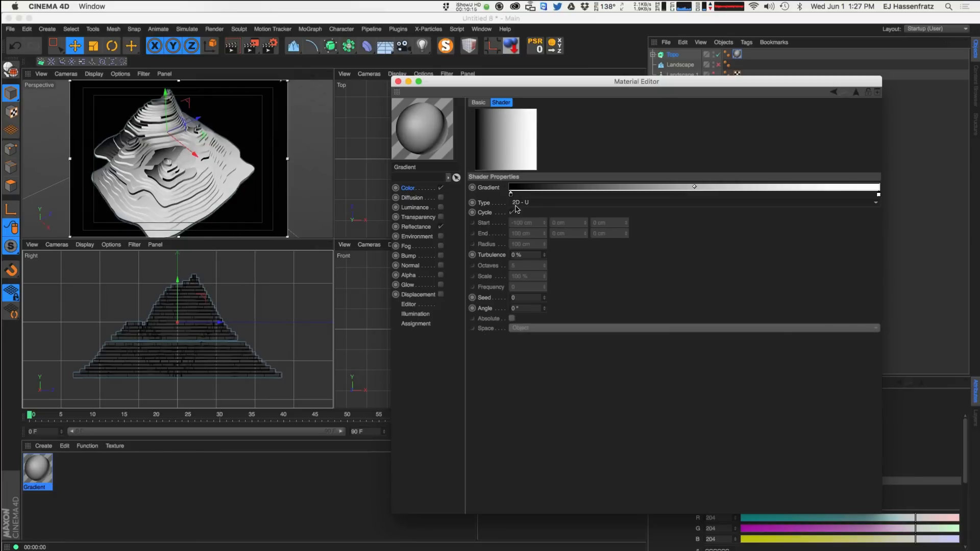
left_click(555, 202)
left_click(553, 223)
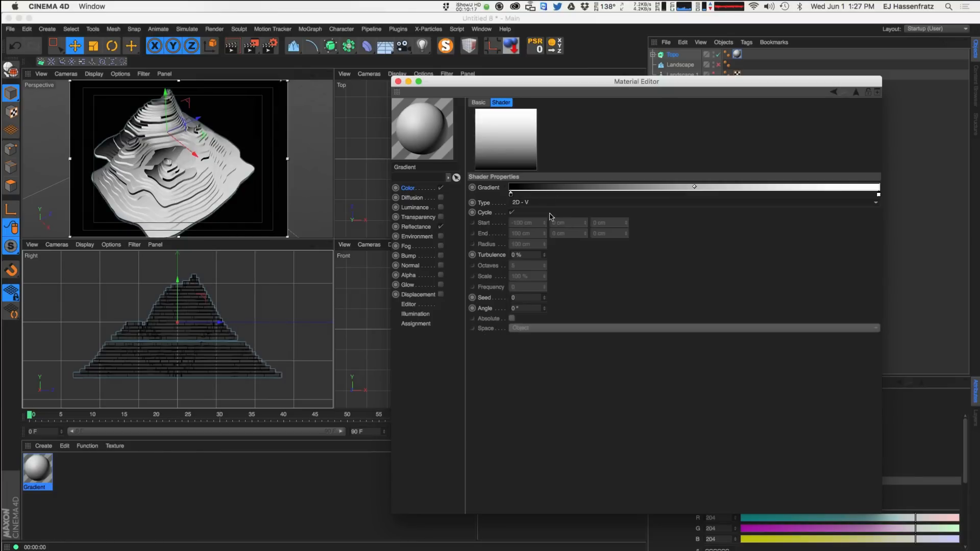
left_click_drag(192, 164, 177, 199, "alt")
Set the gradient shader's type to 3D - Linear
left_click(523, 202)
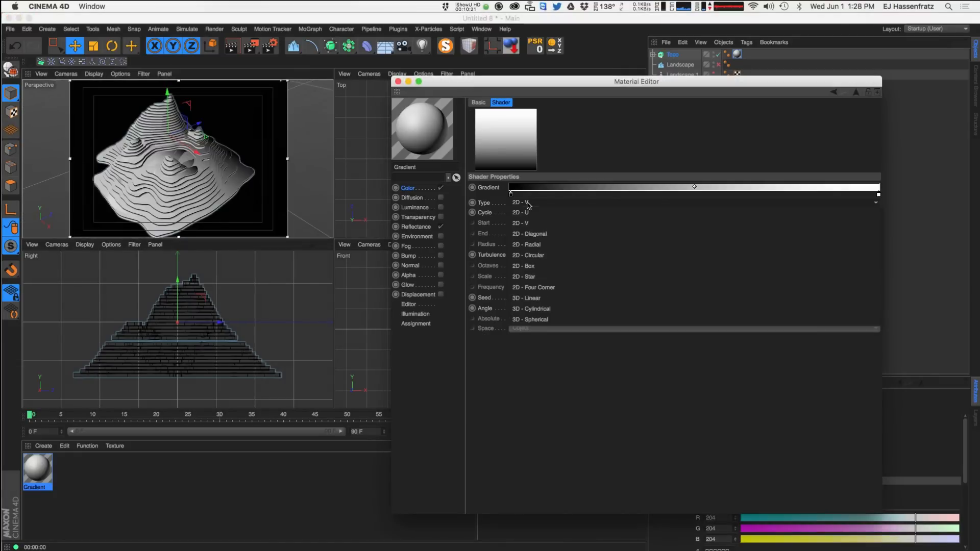
left_click(566, 299)
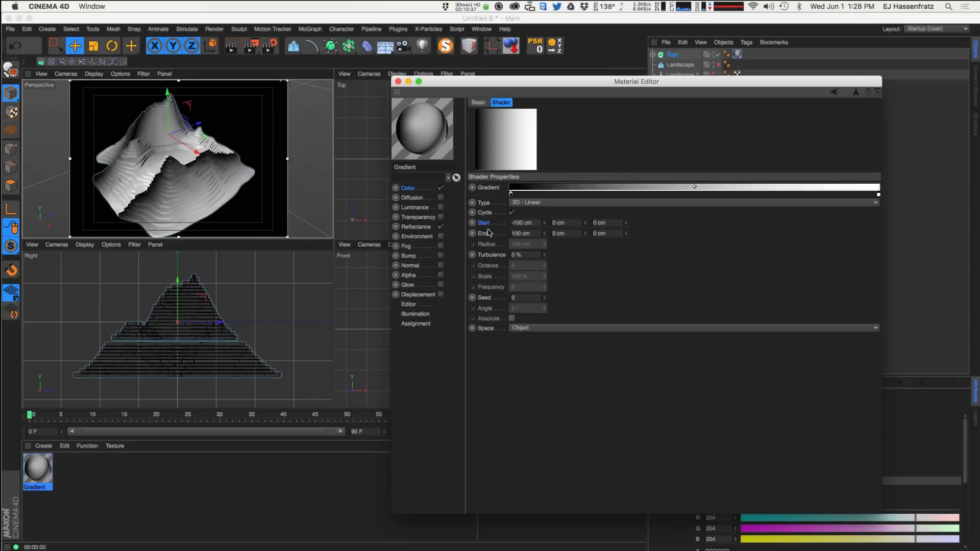
left_click_drag(531, 223, 492, 223)
key("Tab")
key("Tab")
key("Tab")
key("Tab")
key("Tab")
key("Tab")
key("Tab")
type("6")
Turn off the interactive render region and disable Cycle for the 3D - Linear gradient
left_click(245, 80)
left_click_drag(142, 200, 182, 151, "alt")
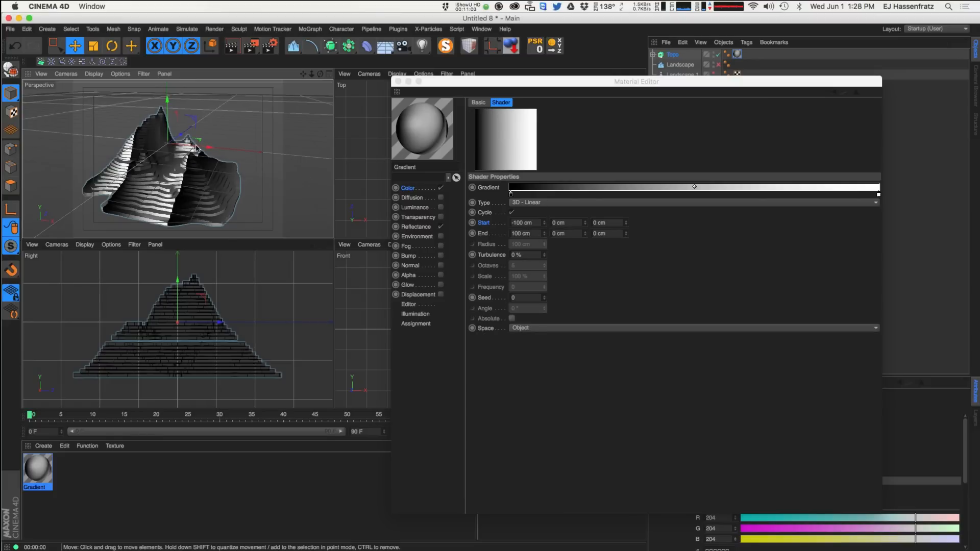
scroll(196, 148, "up", 3)
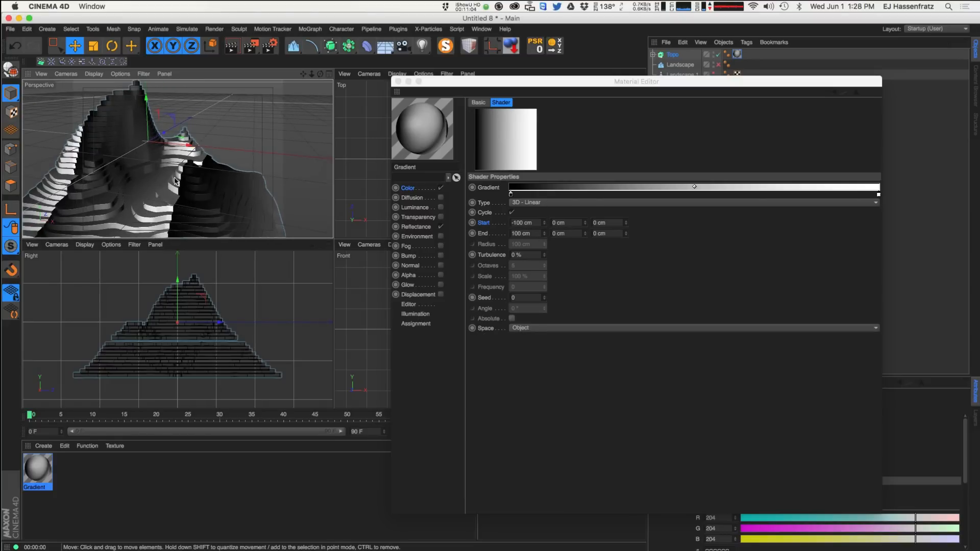
left_click_drag(174, 180, 269, 182, "alt")
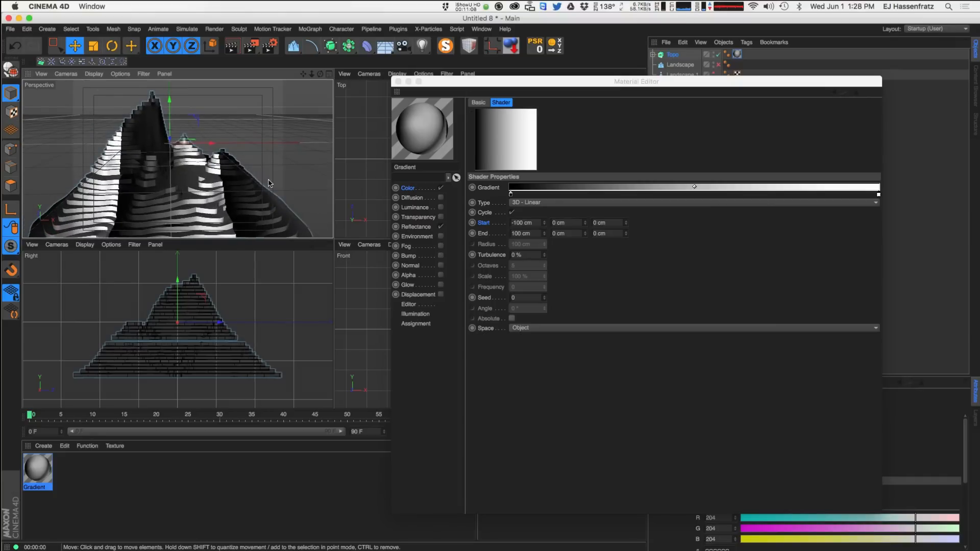
left_click(511, 213)
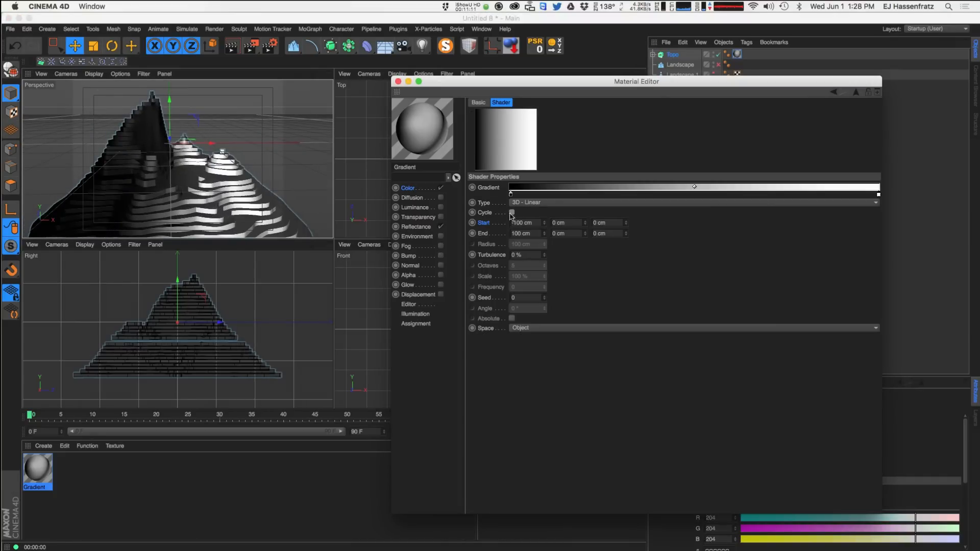
left_click(512, 212)
left_click(511, 212)
left_click_drag(122, 183, 132, 163, "alt")
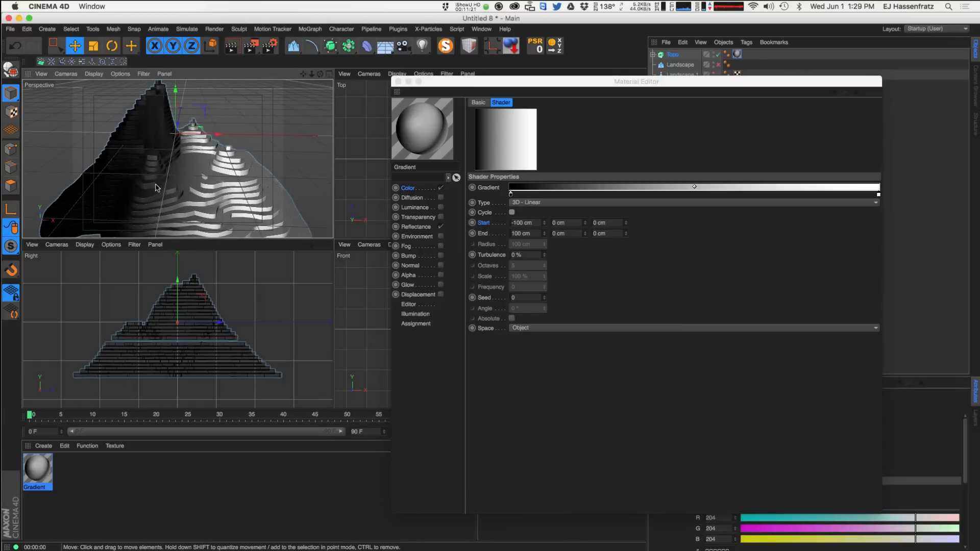
left_click_drag(285, 168, 188, 179, "alt")
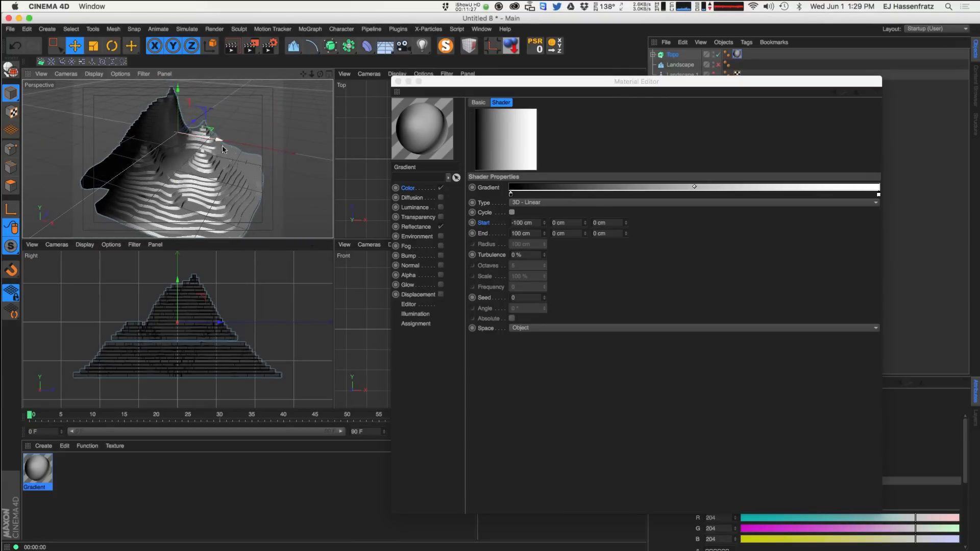
Set the gradient's Y coordinates to -100 cm for Start and 100 cm for End
left_click(509, 223)
type("-100")
key("Tab")
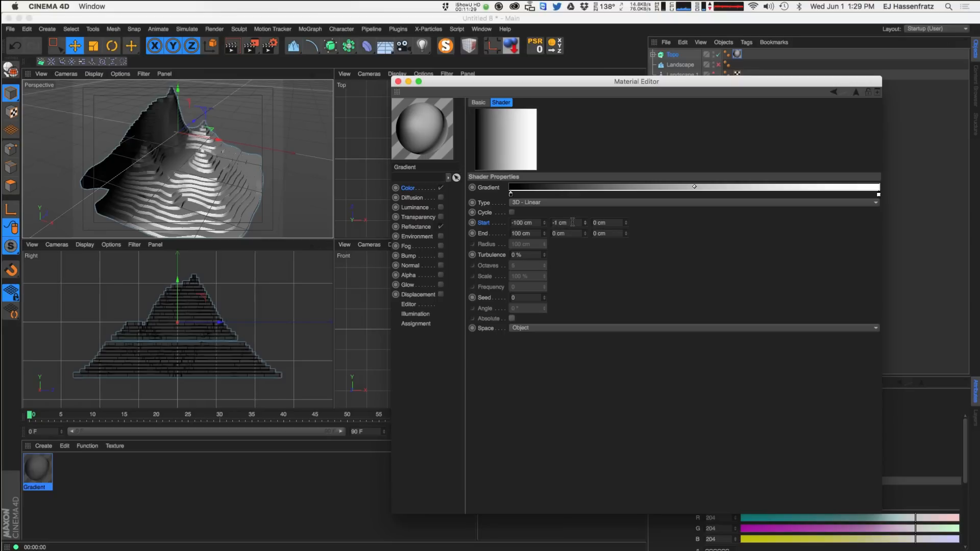
key("BackSpace")
type("-100")
key("Tab")
key("Tab")
key("Tab")
type("100")
key("Return")
Set the X coordinates of both the gradient's Start and End to 0 cm so it runs vertically
left_click(534, 222)
type("0")
key("Tab")
key("Tab")
key("Tab")
type("0")
key("Return")
left_click_drag(202, 159, 238, 163, "alt")
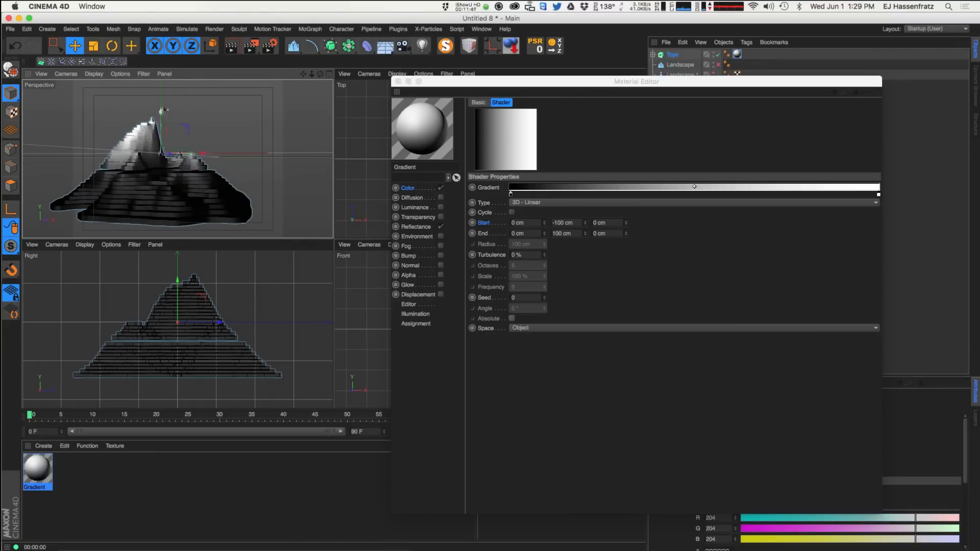
Set the gradient's Y coordinates to 125 cm for End and -135 cm for Start to match the mountain's height
scroll(110, 342, "down", 3)
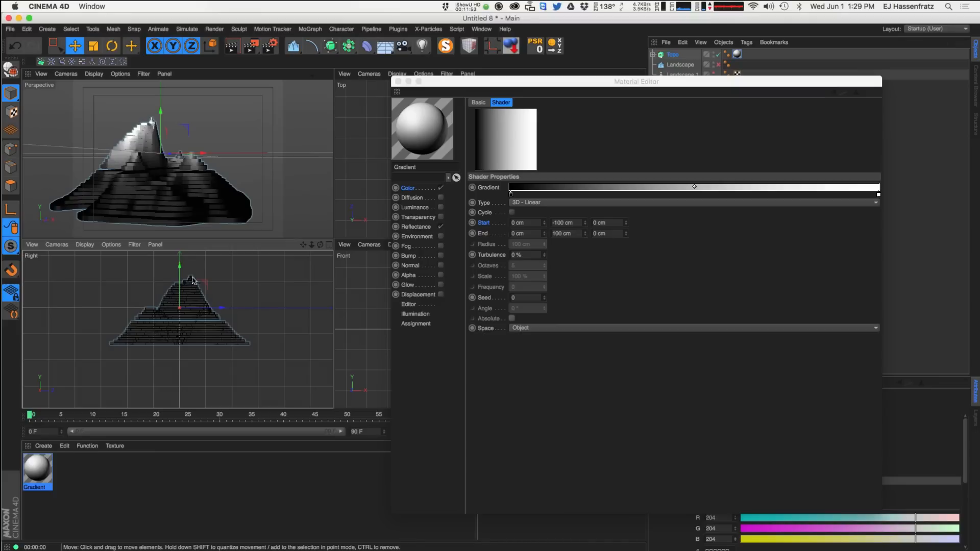
scroll(191, 284, "up", 3)
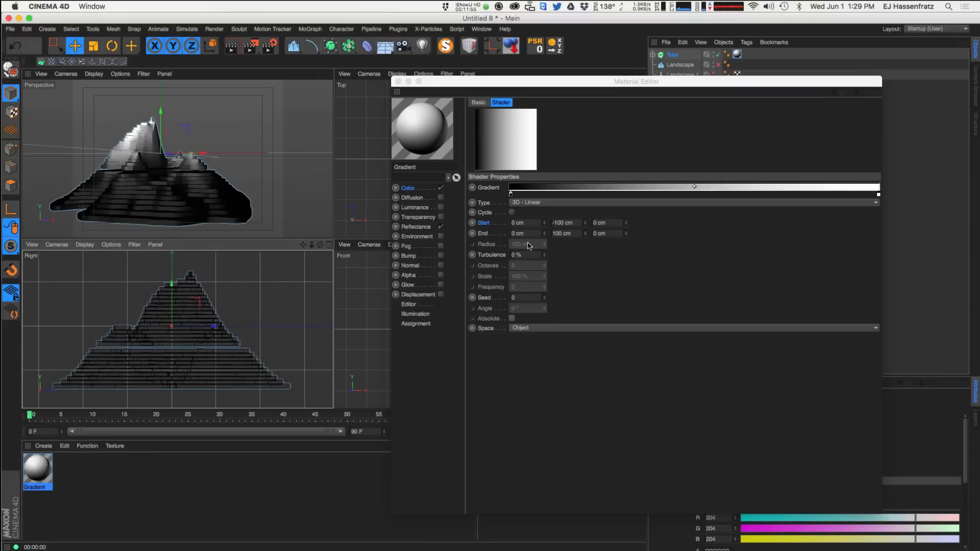
left_click(561, 233)
type("125")
key("Return")
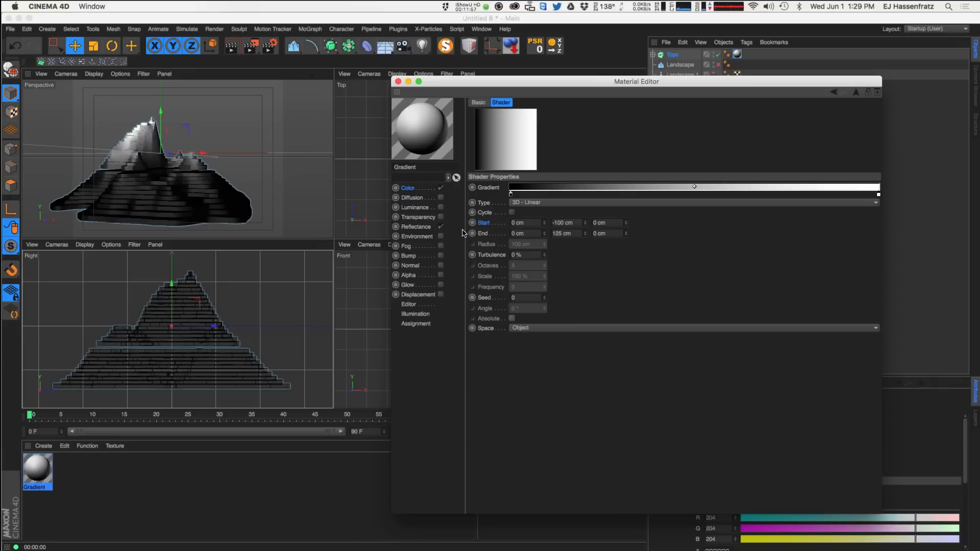
left_click(153, 377)
scroll(153, 376, "down", 2)
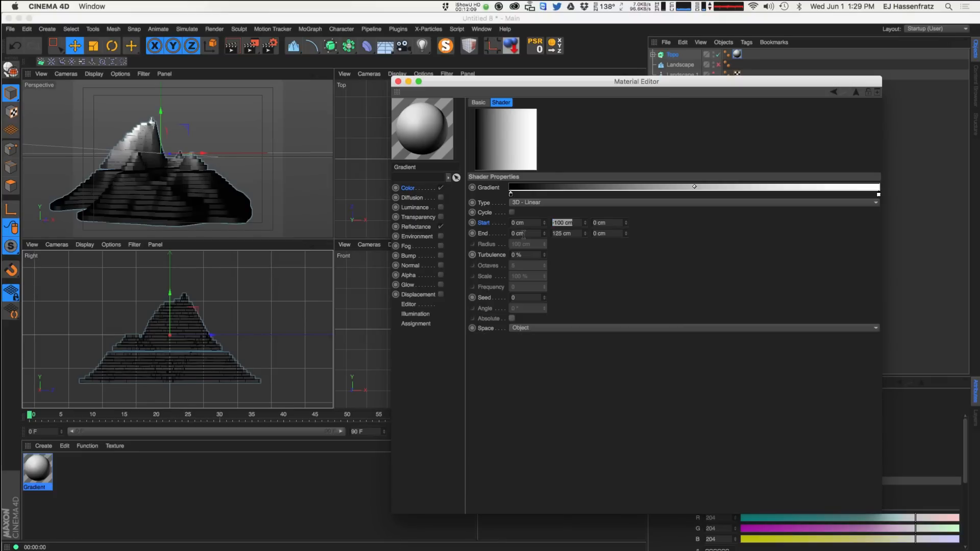
type("-135")
key("Return")
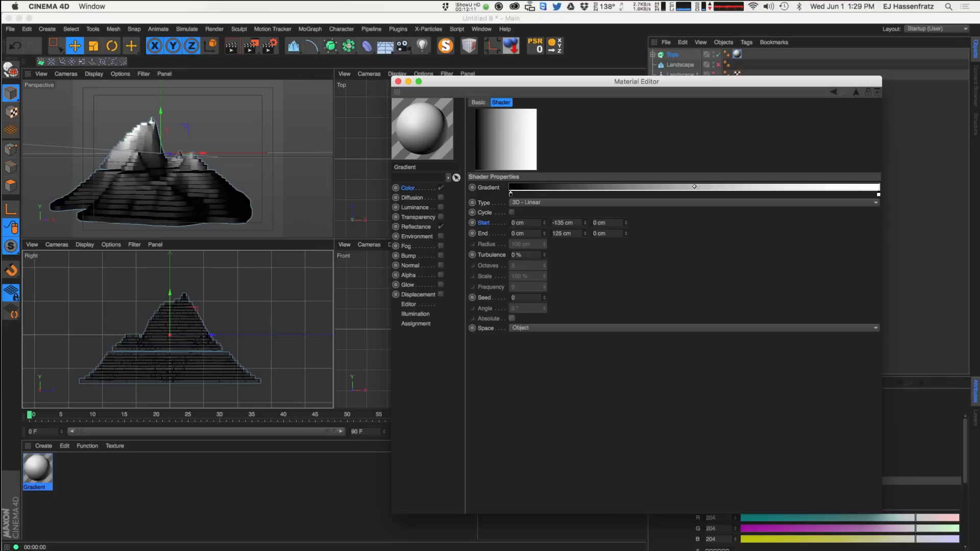
Add a dark purple knot to the gradient close to its black start knot
left_click_drag(176, 186, 165, 118, "alt")
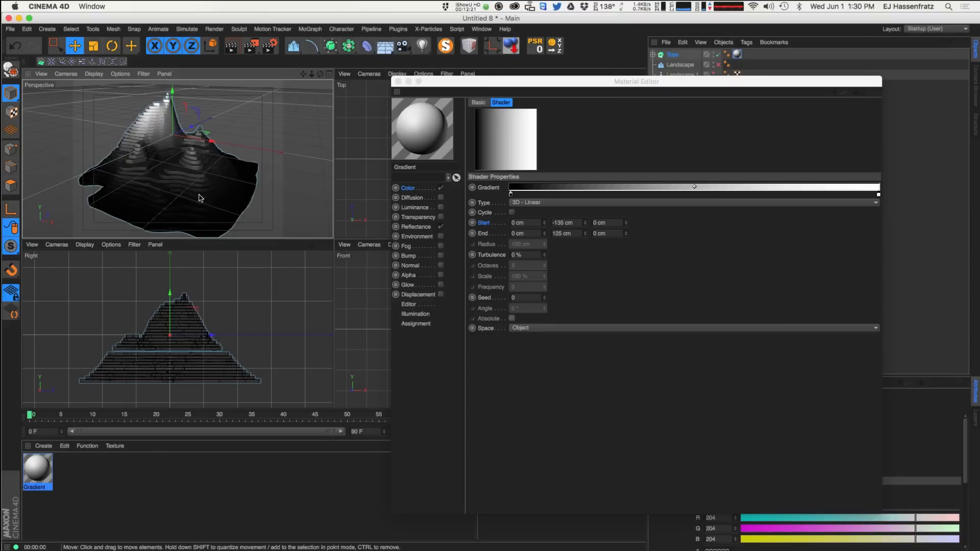
double_click(511, 194)
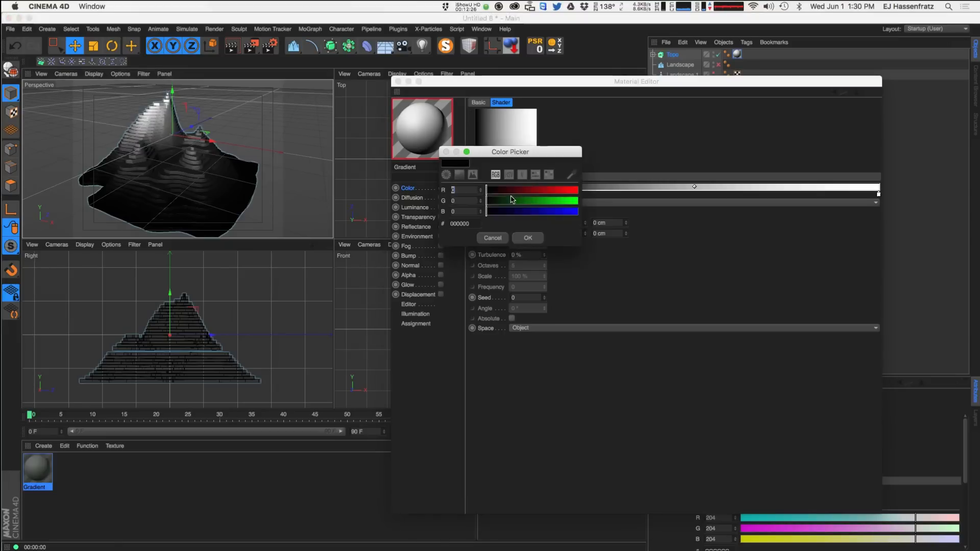
left_click(499, 235)
left_click(534, 195)
double_click(534, 194)
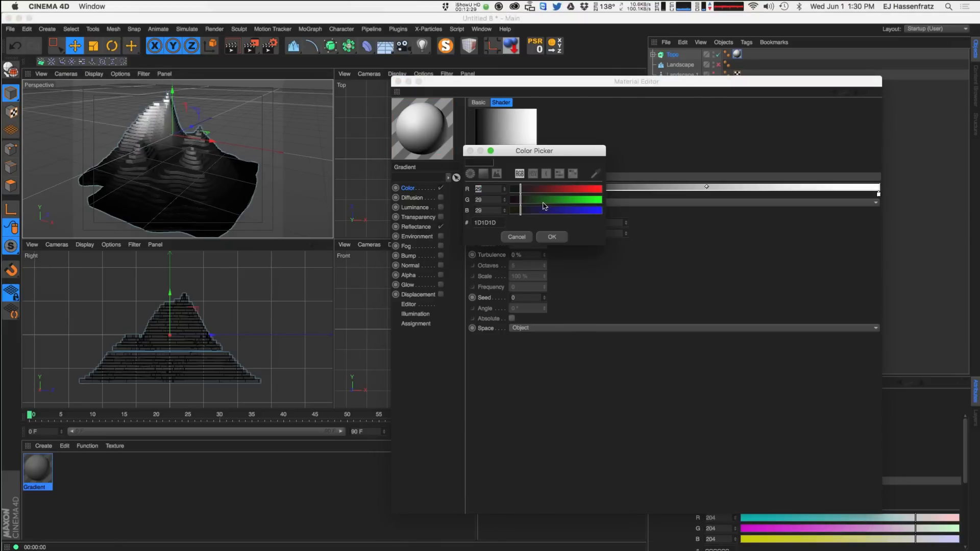
left_click(484, 174)
left_click_drag(539, 234, 553, 208)
mouse_move(579, 266)
left_mouse_down()
mouse_move(580, 278)
mouse_move(582, 259)
left_mouse_up()
mouse_move(530, 243)
left_mouse_down()
mouse_move(569, 245)
mouse_move(568, 235)
mouse_move(591, 271)
left_mouse_up()
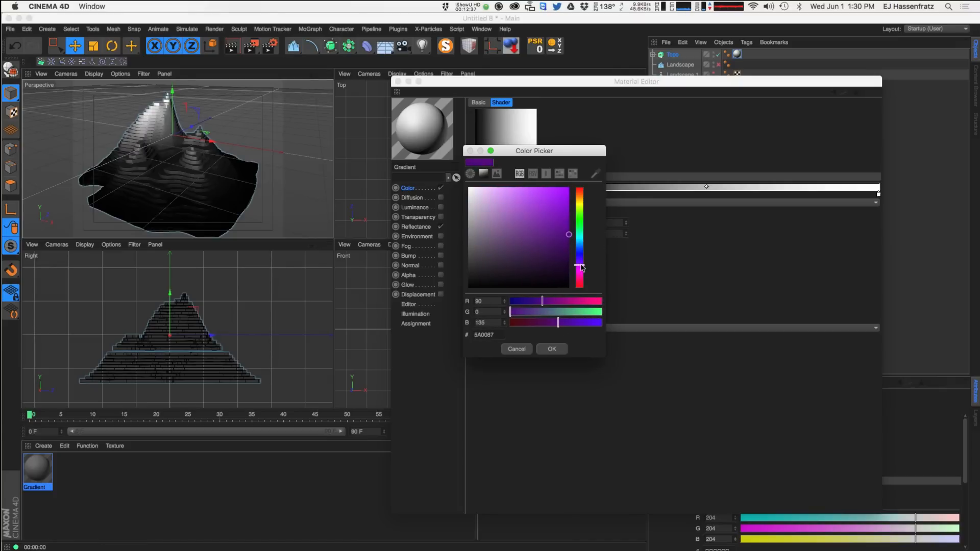
left_click(552, 349)
Add a blue knot (0007CD) to the gradient just after the purple one
double_click(569, 195)
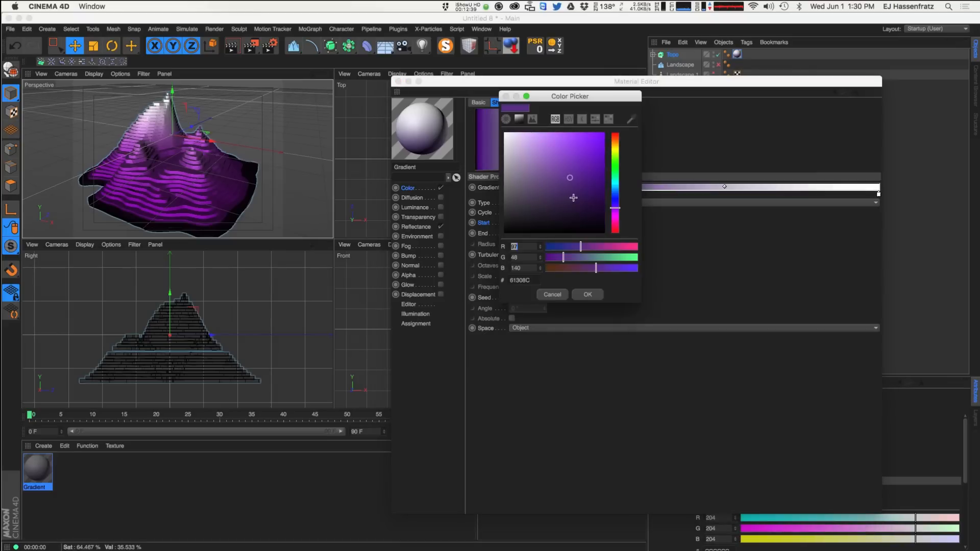
mouse_move(615, 205)
left_mouse_down()
mouse_move(588, 163)
mouse_move(604, 152)
left_mouse_up()
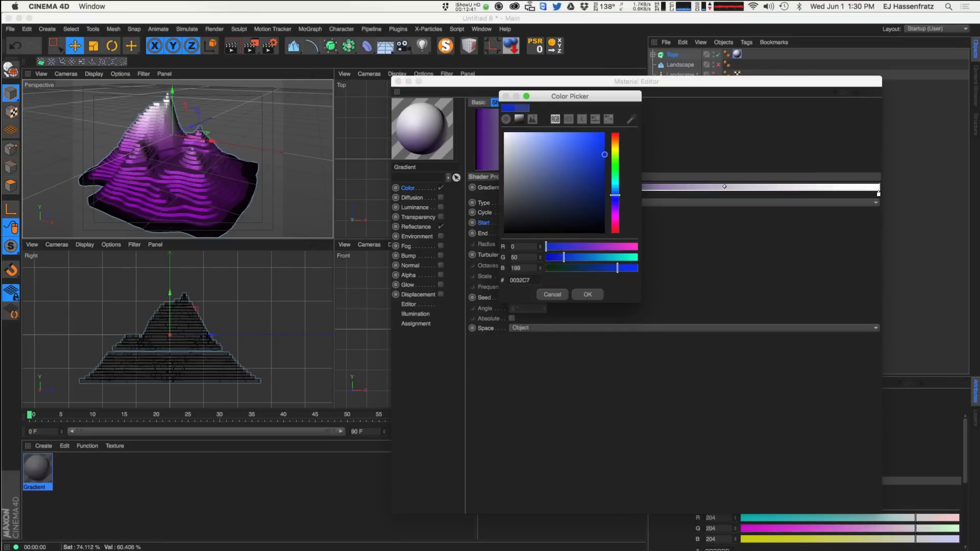
left_click_drag(615, 197, 618, 202)
left_click(587, 294)
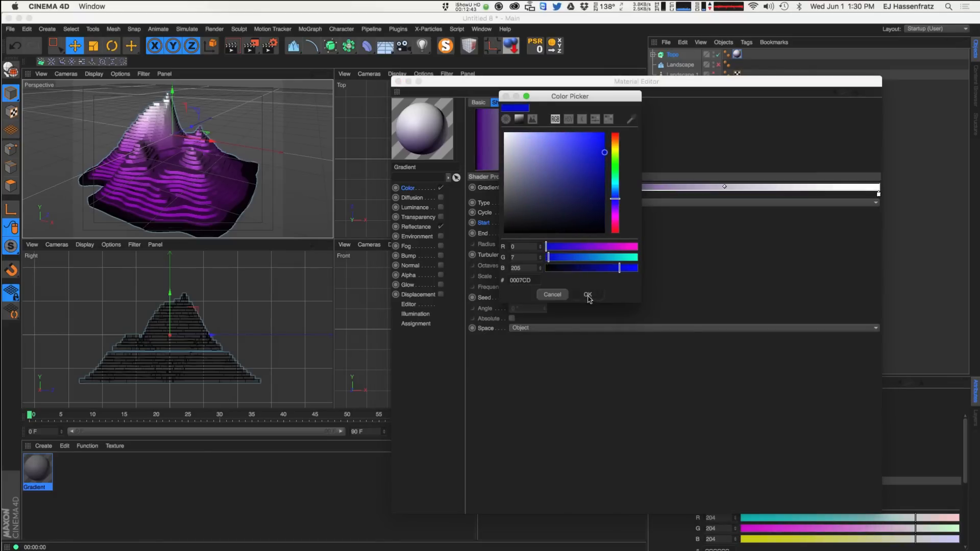
Add a cyan knot to the gradient between the blue knot and the white end
double_click(635, 194)
left_click_drag(682, 194, 690, 182)
left_click_drag(653, 149, 657, 147)
left_click_drag(682, 184, 681, 185)
left_click(646, 294)
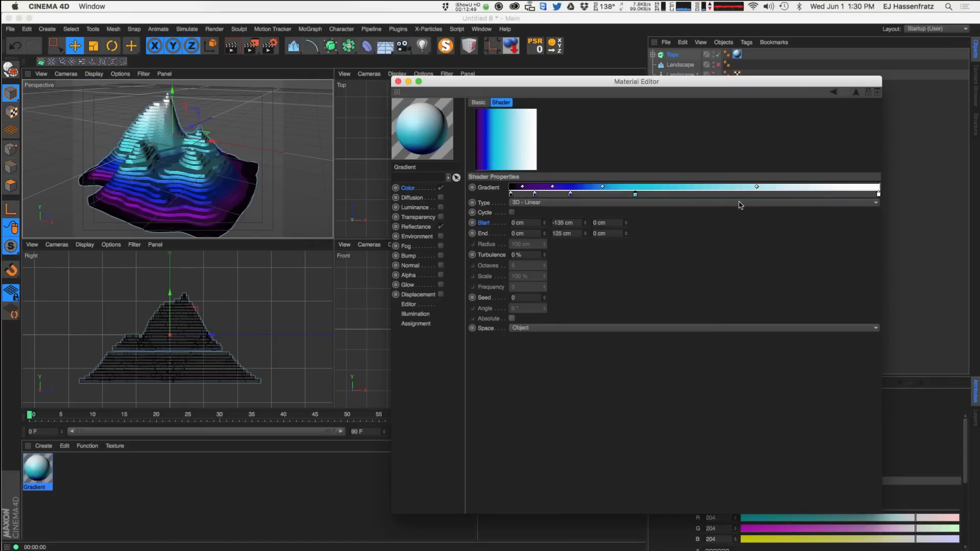
Add a light turquoise knot (6BFFF3) between the cyan knot and the white end
double_click(569, 194)
left_click_drag(780, 173, 780, 171)
mouse_move(697, 140)
left_mouse_down()
mouse_move(736, 140)
mouse_move(740, 151)
mouse_move(726, 130)
left_mouse_up()
left_click(779, 173)
left_click(780, 179)
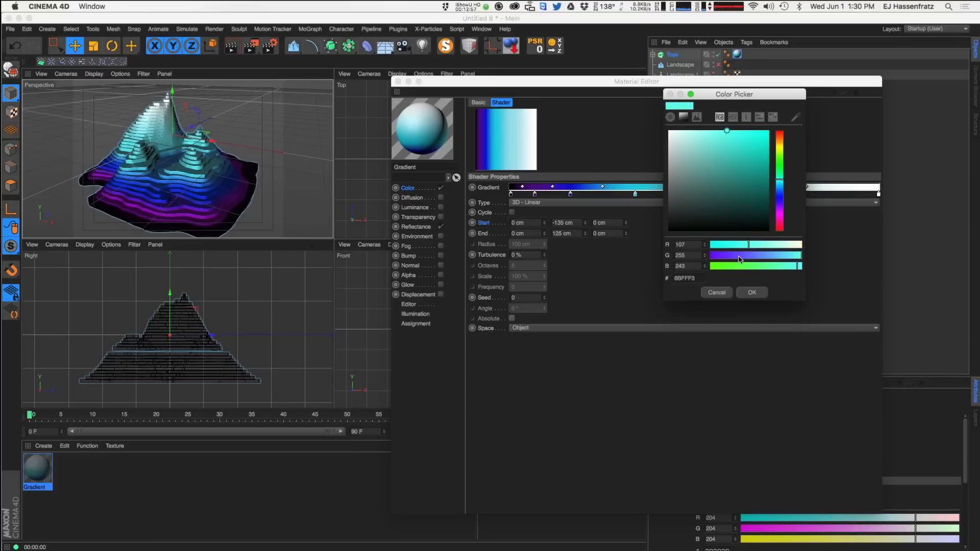
left_click(751, 292)
double_click(734, 194)
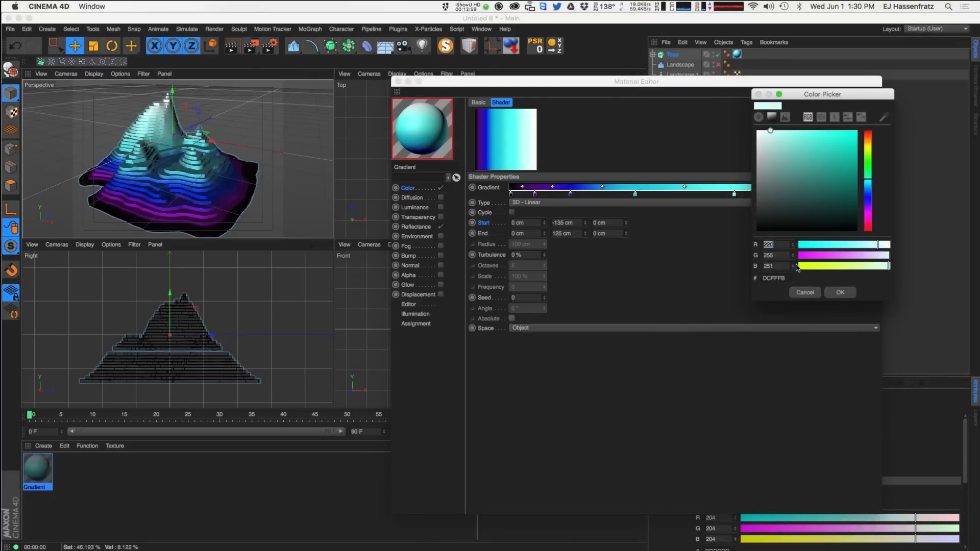
left_click(840, 292)
left_click_drag(820, 197, 823, 210)
Change the gradient's white end knot to bright green (00FFA2)
double_click(878, 195)
left_click_drag(900, 164, 904, 140)
mouse_move(922, 190)
left_mouse_down()
mouse_move(904, 146)
mouse_move(912, 129)
mouse_move(918, 175)
left_mouse_up()
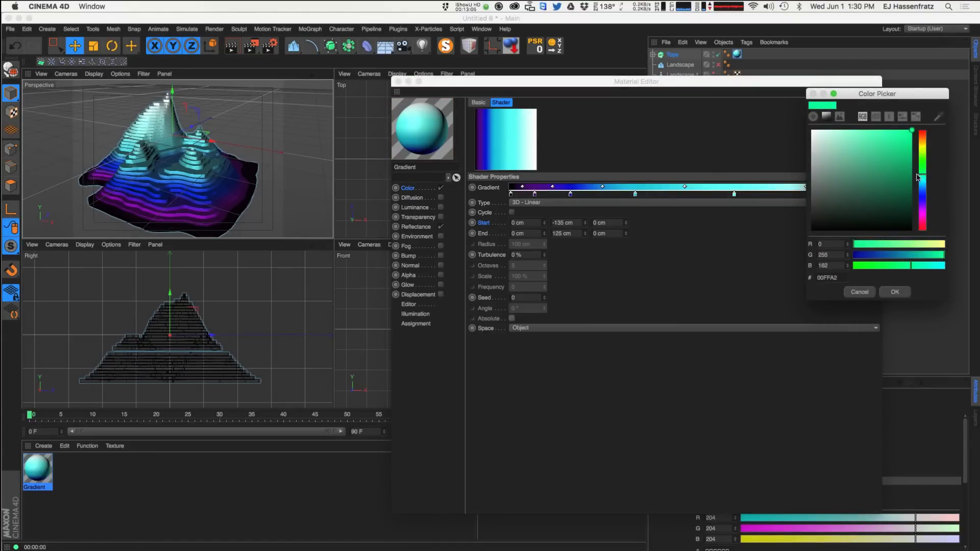
left_click(895, 292)
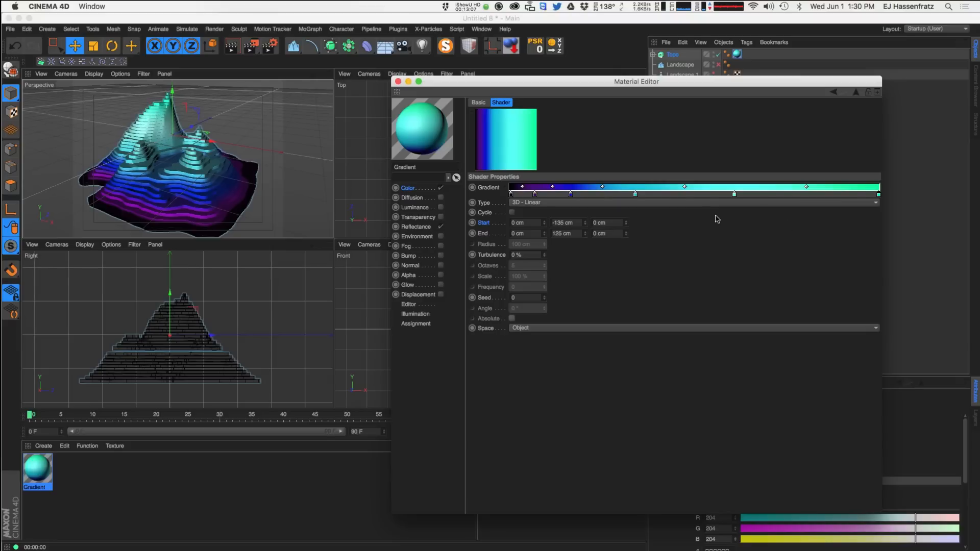
Shift the turquoise, cyan and blue knots toward the green end of the gradient
left_click_drag(734, 193, 753, 194)
left_click_drag(634, 194, 677, 194)
left_click_drag(570, 194, 588, 194)
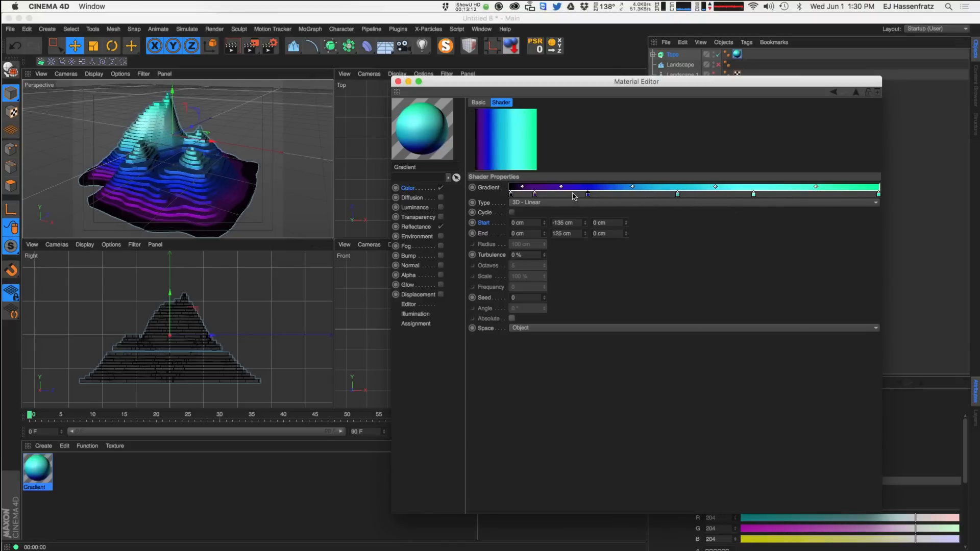
Distribute the gradient knots evenly and pull the purple and blue knots back toward the black start
right_click(610, 197)
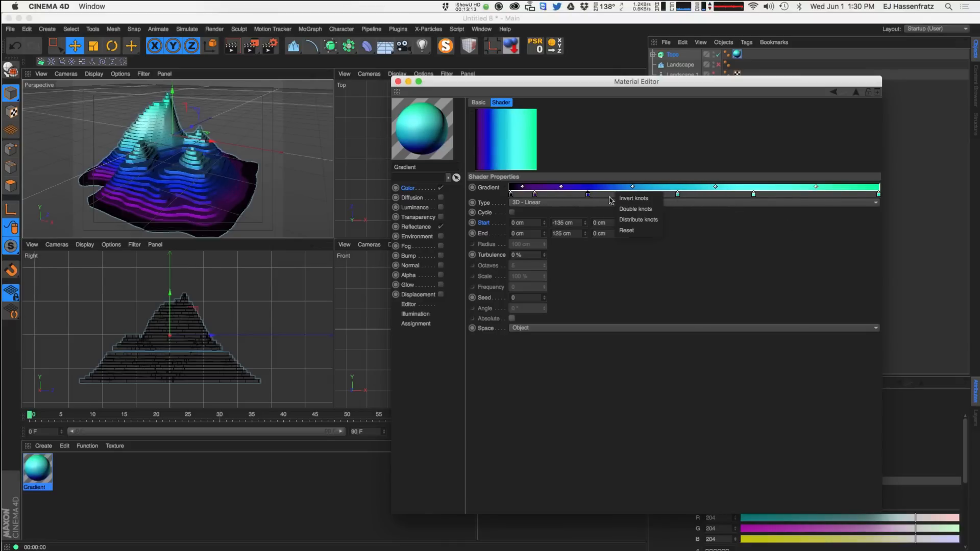
left_click(638, 220)
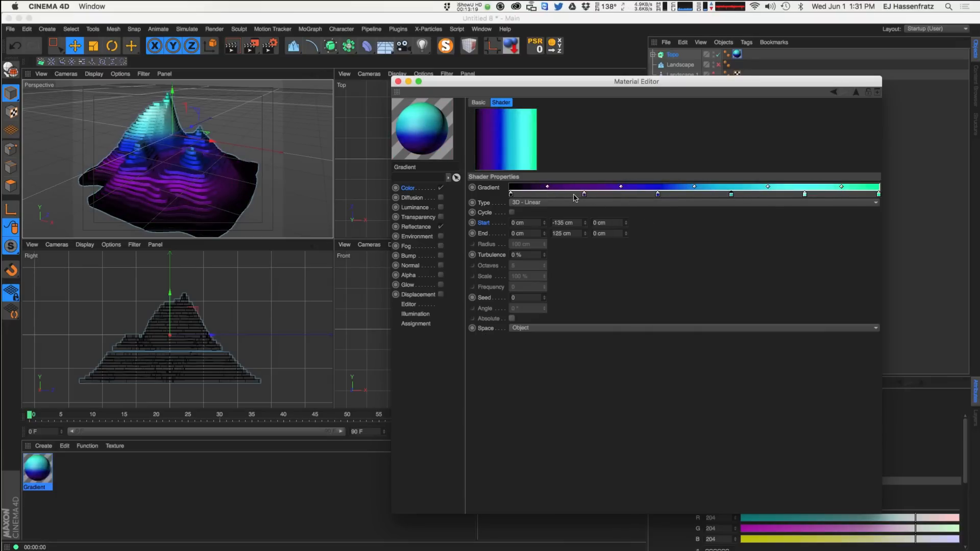
mouse_move(583, 198)
left_mouse_down()
mouse_move(529, 196)
mouse_move(546, 195)
mouse_move(530, 187)
left_mouse_up()
left_click_drag(657, 194, 599, 196)
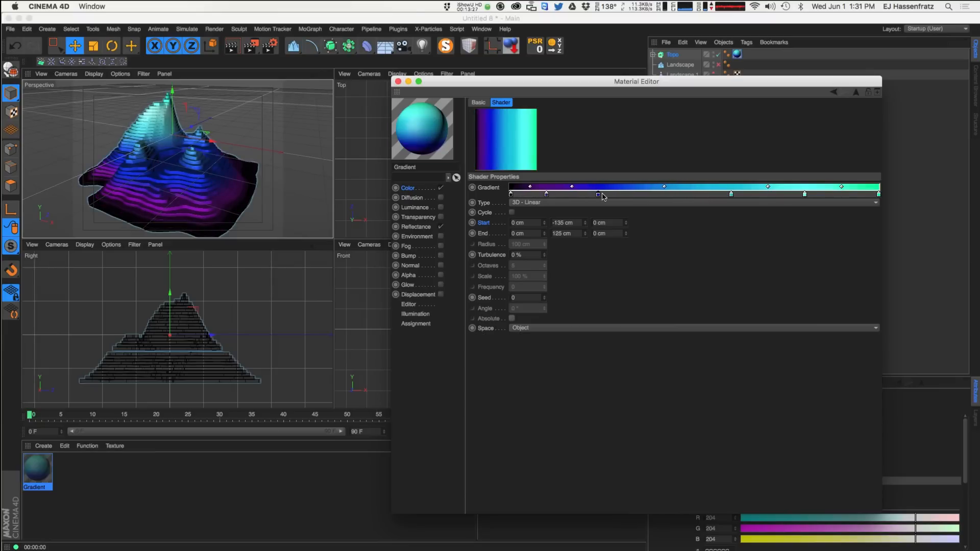
Add an azure knot (0099FF) between the blue and cyan knots
double_click(657, 196)
left_click(685, 129)
left_click(695, 185)
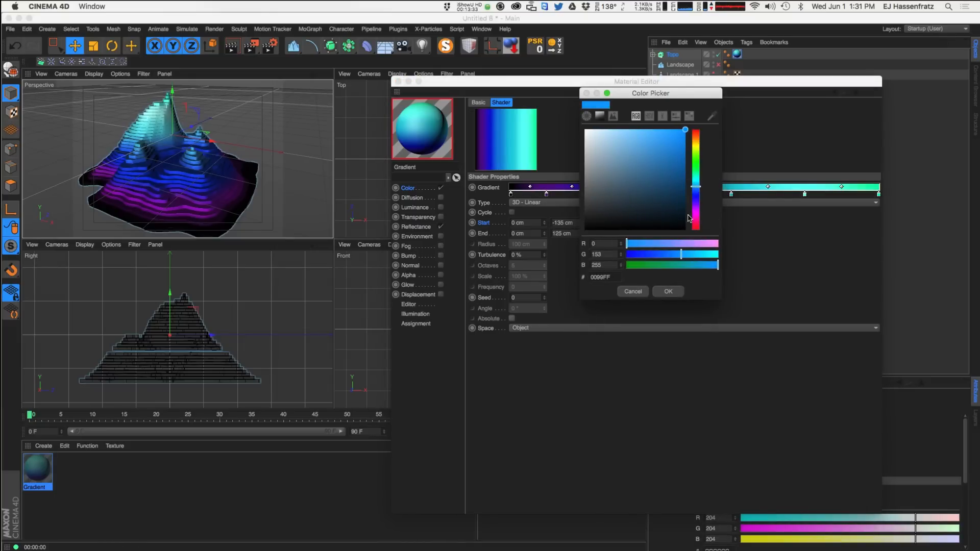
left_click(668, 291)
Remove the cyan knot and respace the blue, azure and turquoise knots along the gradient
left_click_drag(732, 195, 755, 195)
left_click_drag(652, 195, 662, 194)
left_click_drag(600, 194, 692, 194)
left_click_drag(755, 194, 772, 227)
left_click_drag(804, 194, 818, 195)
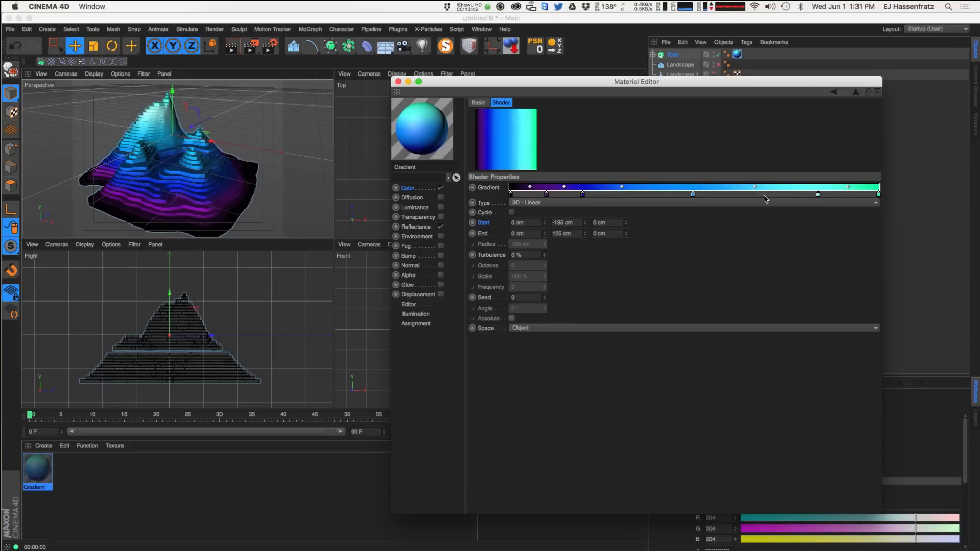
left_click_drag(691, 195, 701, 195)
Adjust the gradient's Y coordinates to -123 cm for Start and 106 cm for End so the peak turns greener
left_click_drag(201, 158, 169, 177, "alt")
right_click_drag(169, 180, 204, 180, "alt")
left_click_drag(204, 180, 214, 169, "alt")
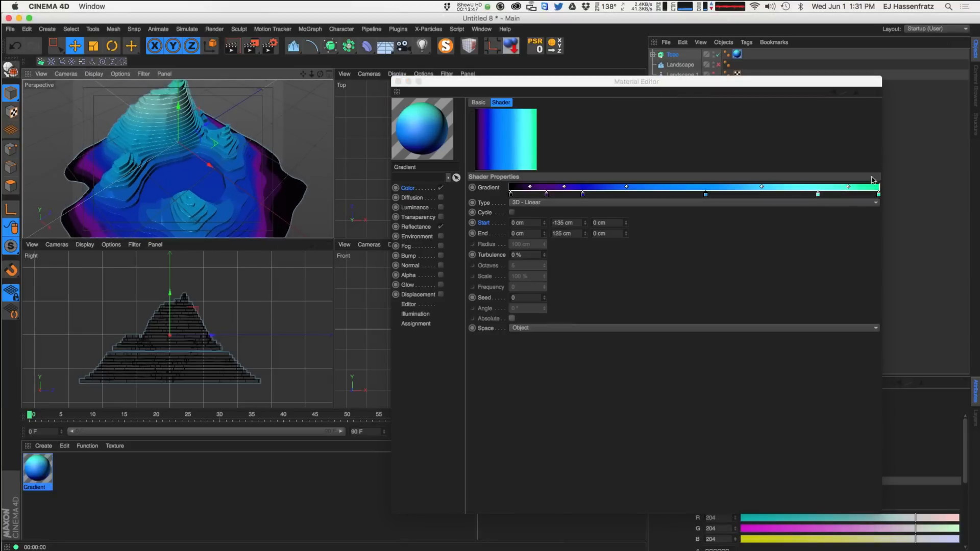
left_click(878, 196)
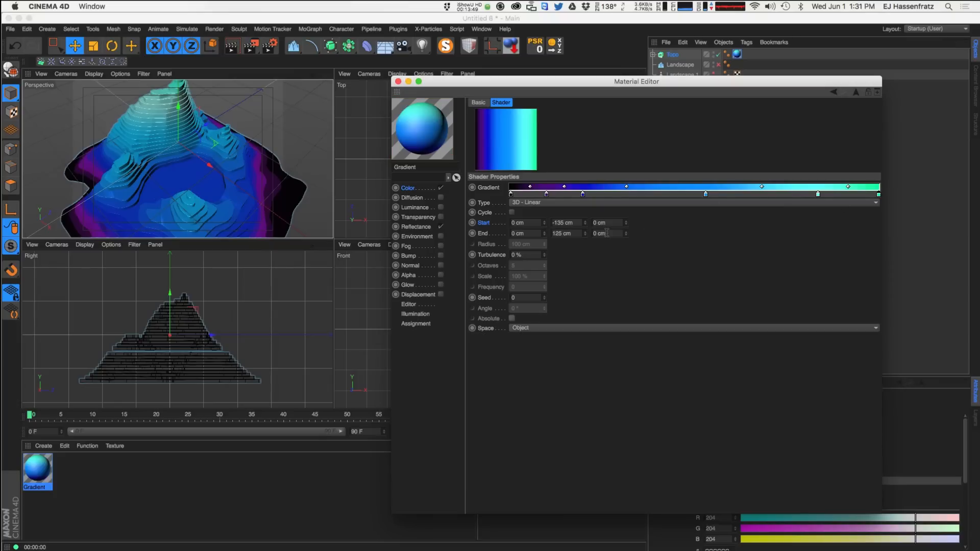
left_click_drag(585, 234, 583, 238)
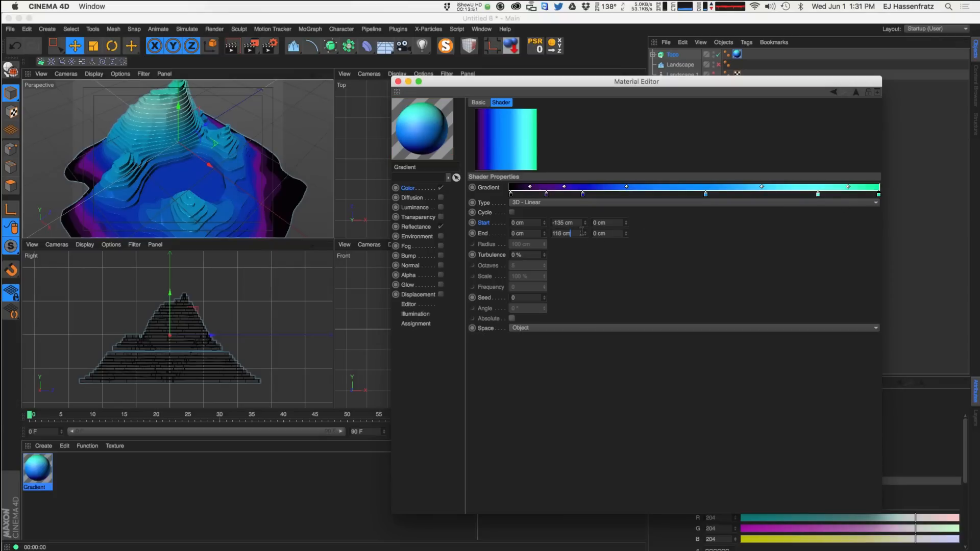
key("1")
left_click_drag(313, 137, 319, 154)
left_click_drag(585, 234, 582, 228)
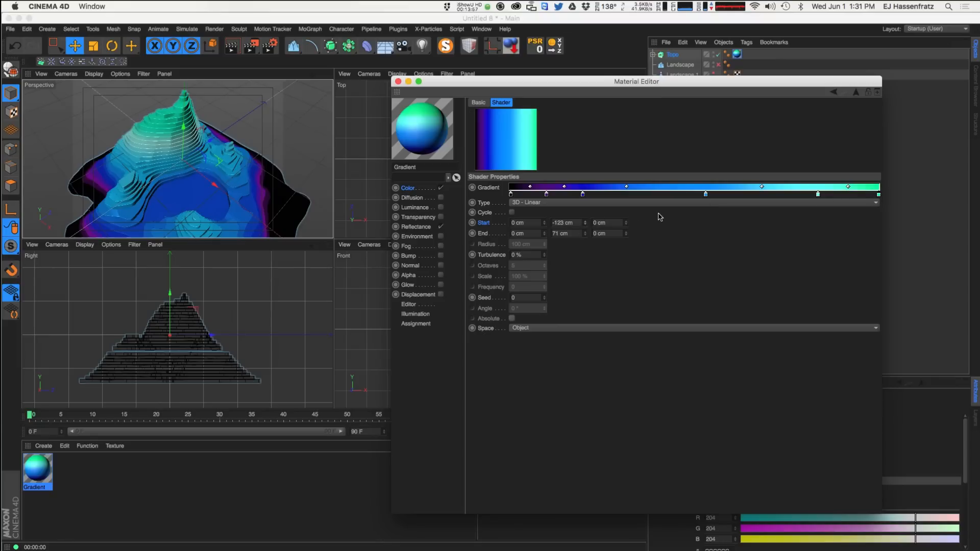
left_click_drag(587, 231, 586, 233)
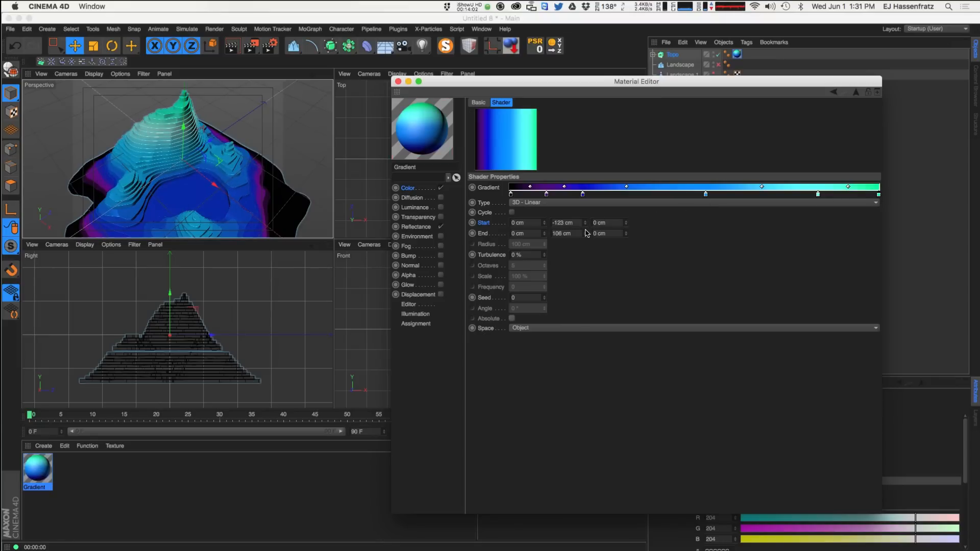
Shift the turquoise knot's hue toward cyan and move the azure and blue knots slightly toward the green end
double_click(818, 194)
left_click_drag(862, 179, 863, 187)
left_click(836, 292)
left_click_drag(705, 194, 726, 194)
left_click_drag(582, 194, 587, 193)
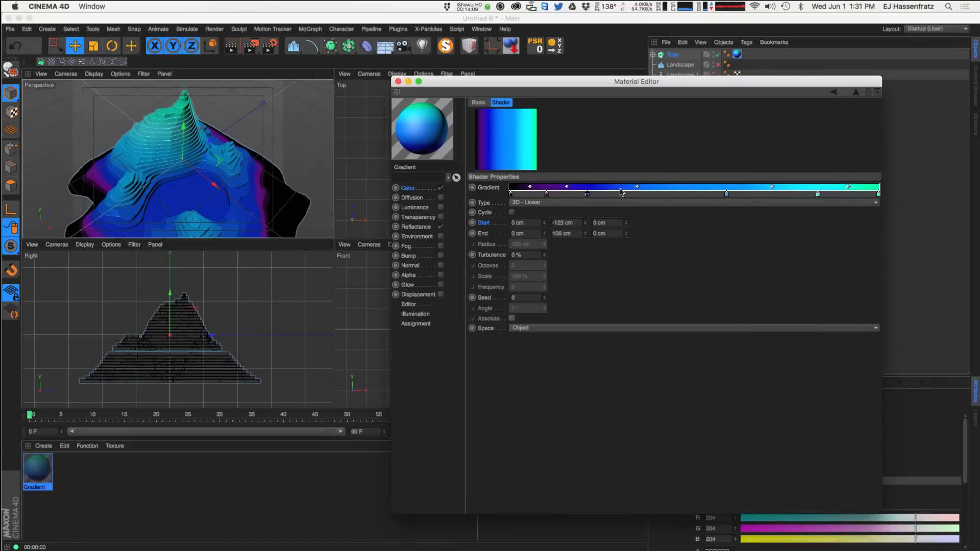
Add a magenta knot between the purple and blue knots and darken its colour
double_click(586, 193)
mouse_move(623, 197)
left_mouse_down()
mouse_move(623, 164)
mouse_move(623, 212)
left_mouse_up()
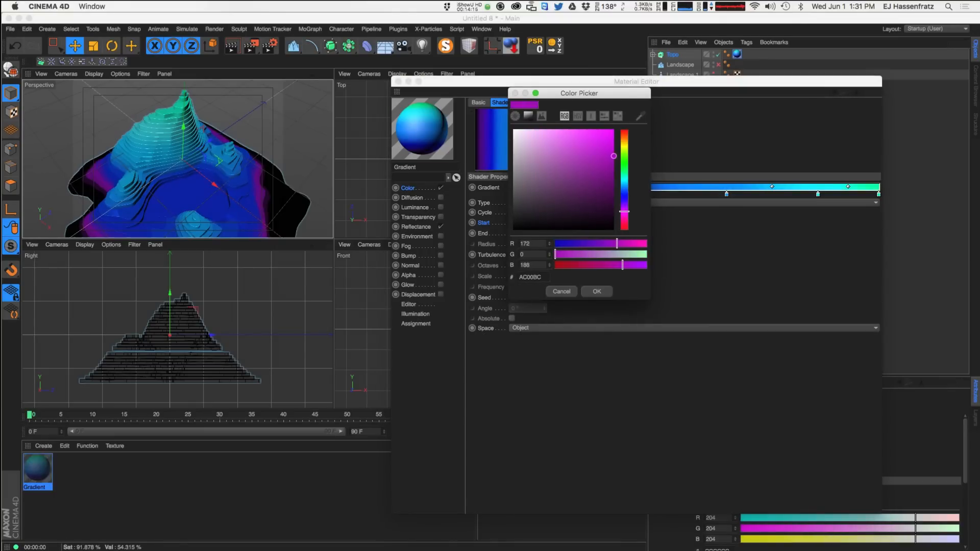
key("Return")
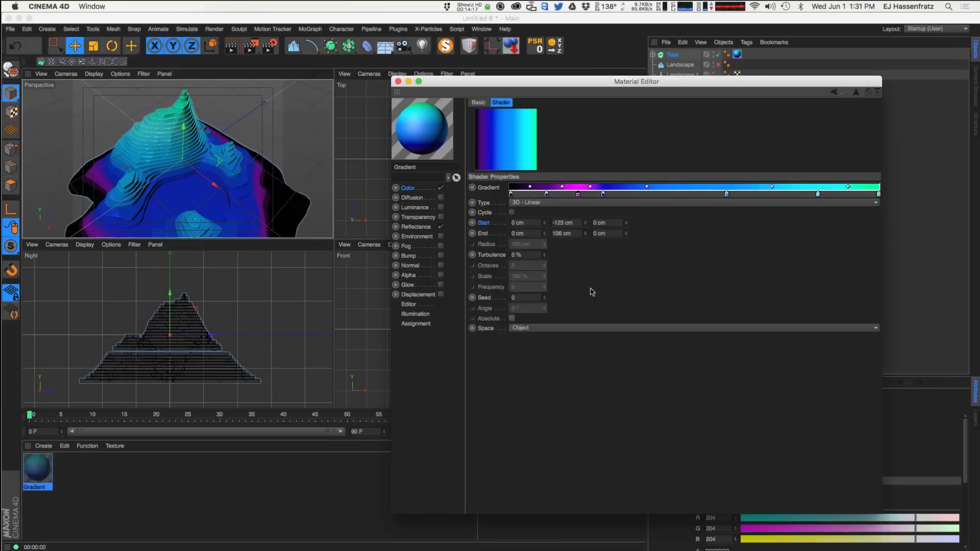
mouse_move(577, 194)
left_mouse_down()
mouse_move(532, 196)
mouse_move(618, 194)
mouse_move(605, 154)
left_mouse_up()
double_click(577, 194)
left_click(587, 293)
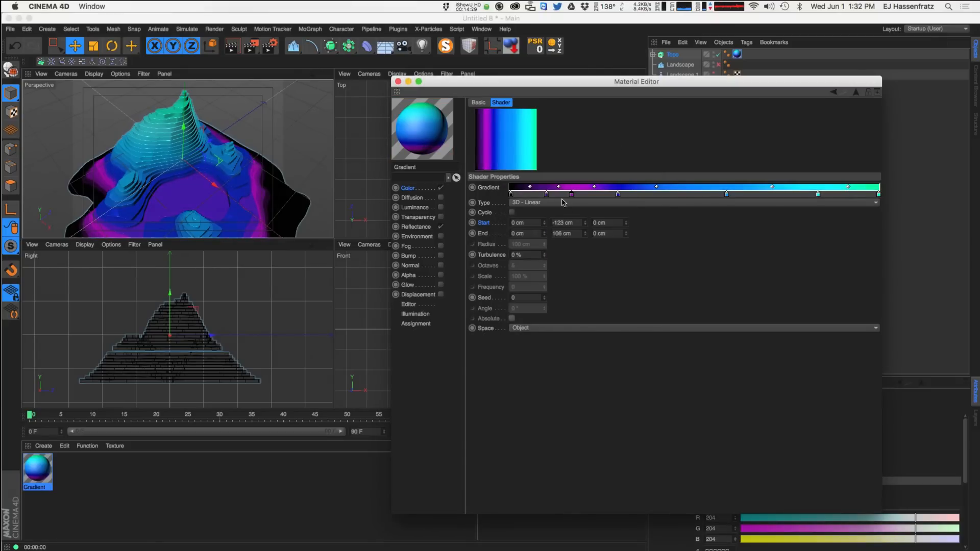
Spread the purple, magenta, blue and azure knots farther toward the green end to widen the magenta band
left_click(563, 194)
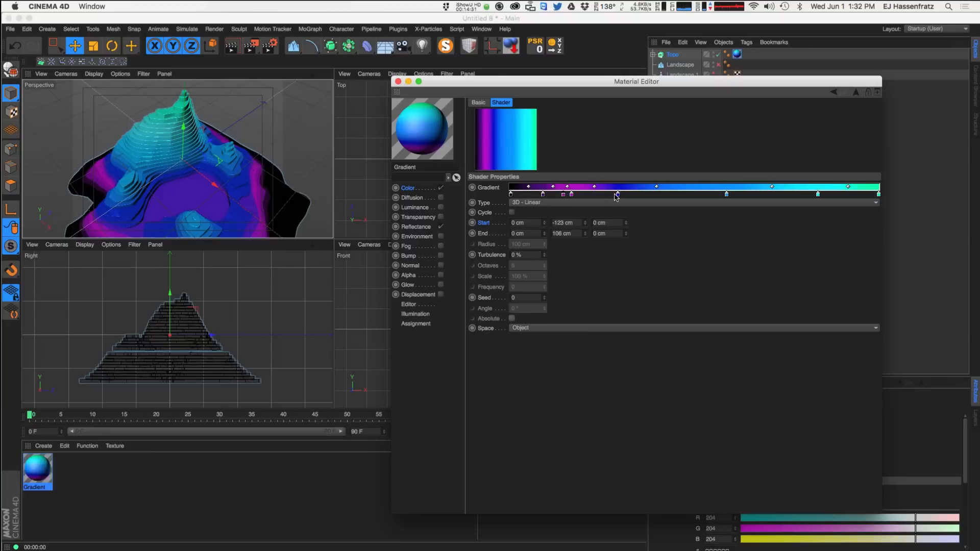
left_click_drag(564, 194, 658, 194)
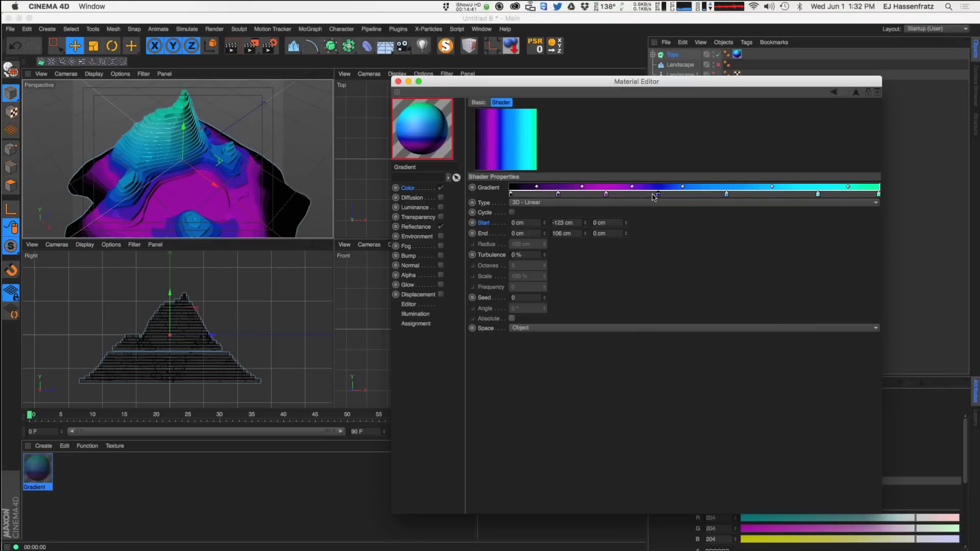
left_click_drag(219, 188, 193, 184, "alt")
left_click_drag(726, 195, 756, 194)
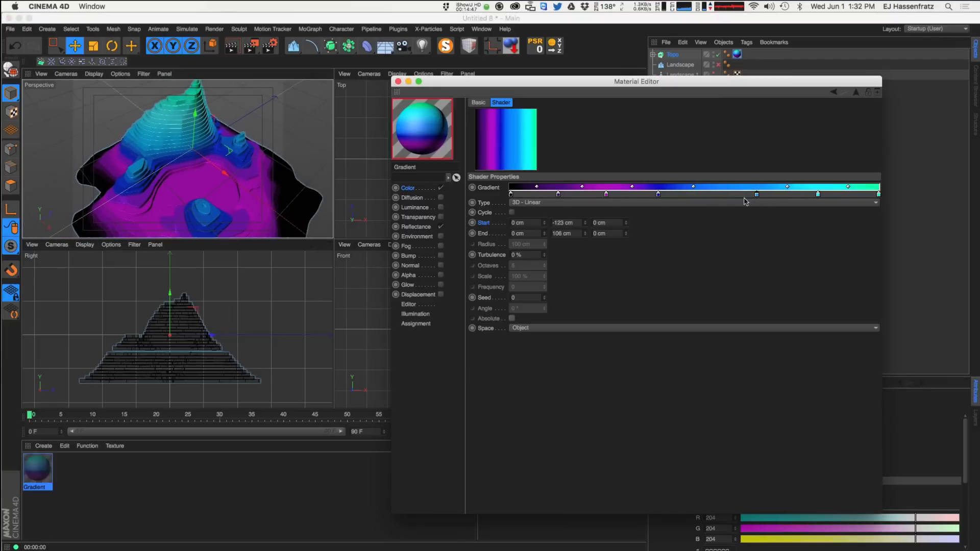
Shift the gradient's blue, azure and turquoise knots slightly farther toward the green end
left_click_drag(658, 194, 675, 194)
left_click_drag(818, 194, 836, 196)
left_click_drag(758, 196, 771, 195)
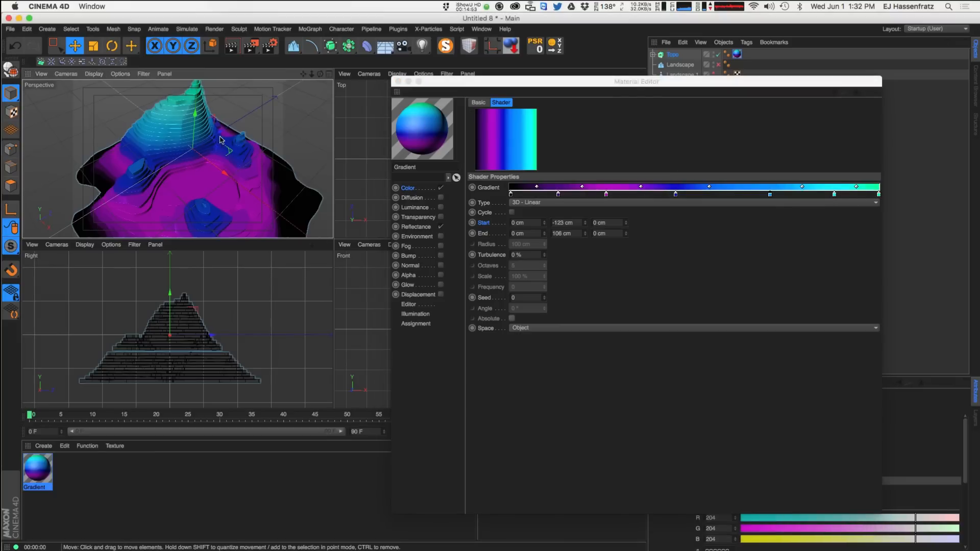
Copy the Color channel's gradient texture, enable Luminance, and paste the gradient into the Luminance texture
left_click(422, 192)
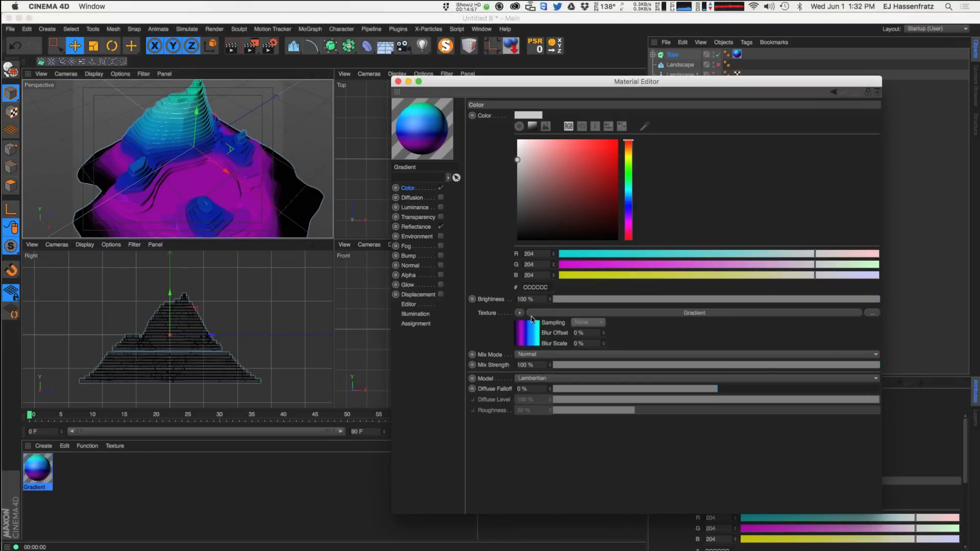
right_click(494, 311)
left_click(519, 344)
left_click(440, 208)
right_click(503, 208)
left_click(510, 224)
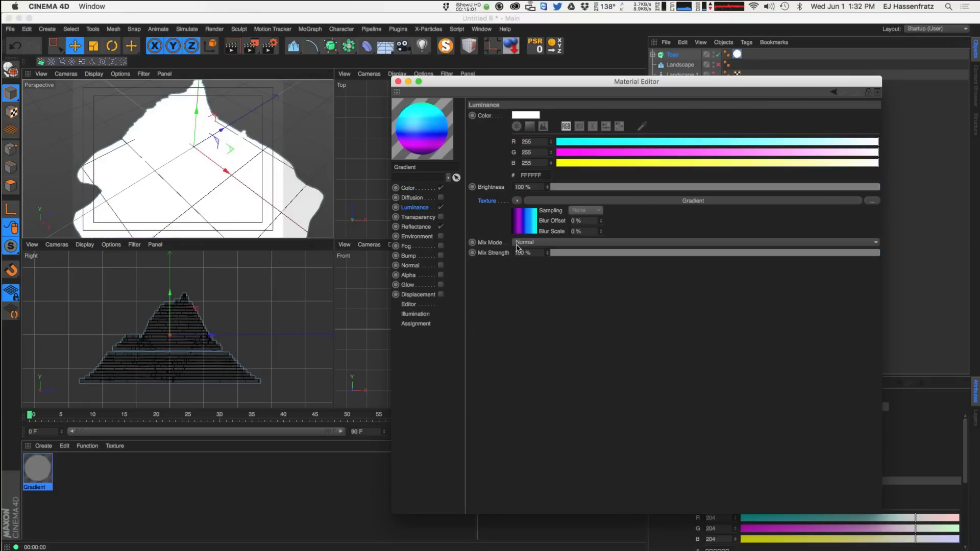
Set the Color channel's Texture parameter as the XPresso driver
left_click(407, 188)
left_click(567, 314)
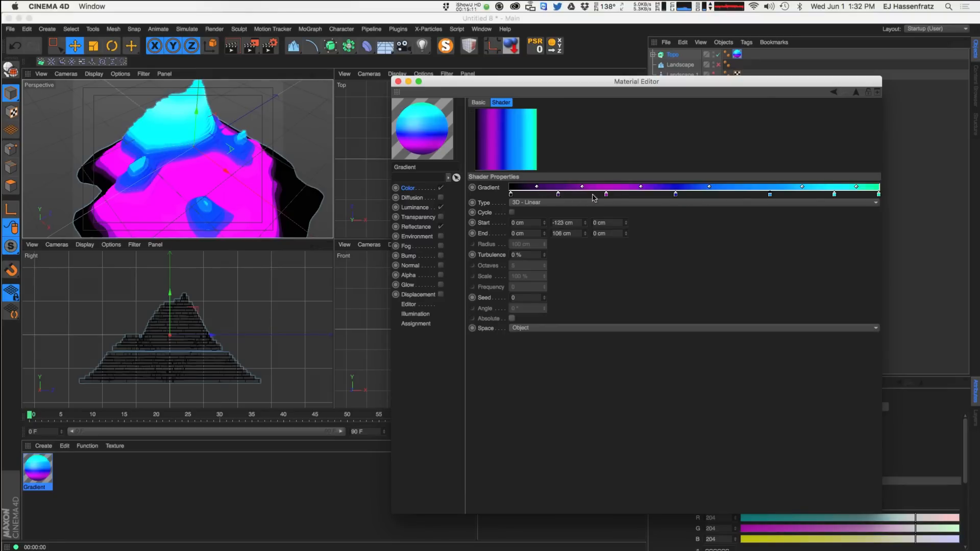
left_click(415, 208)
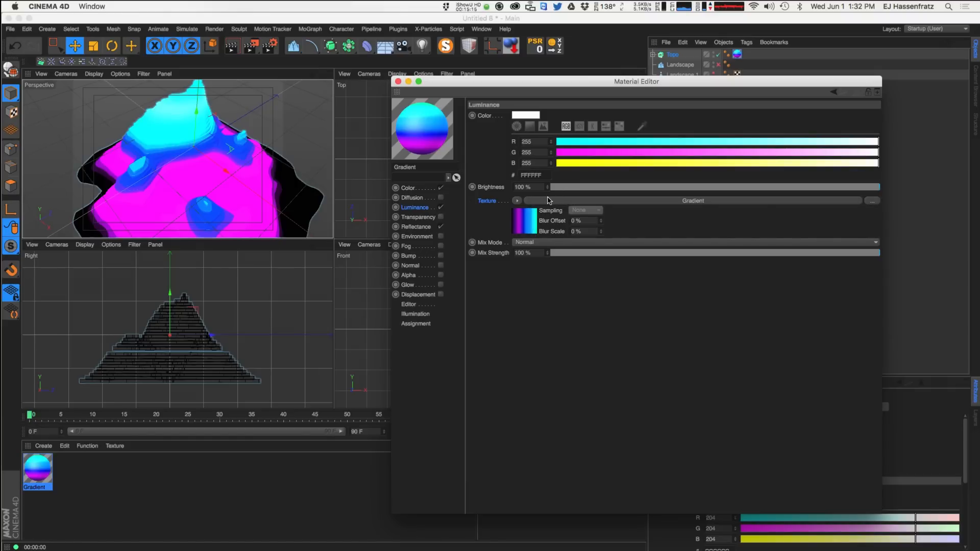
left_click(408, 188)
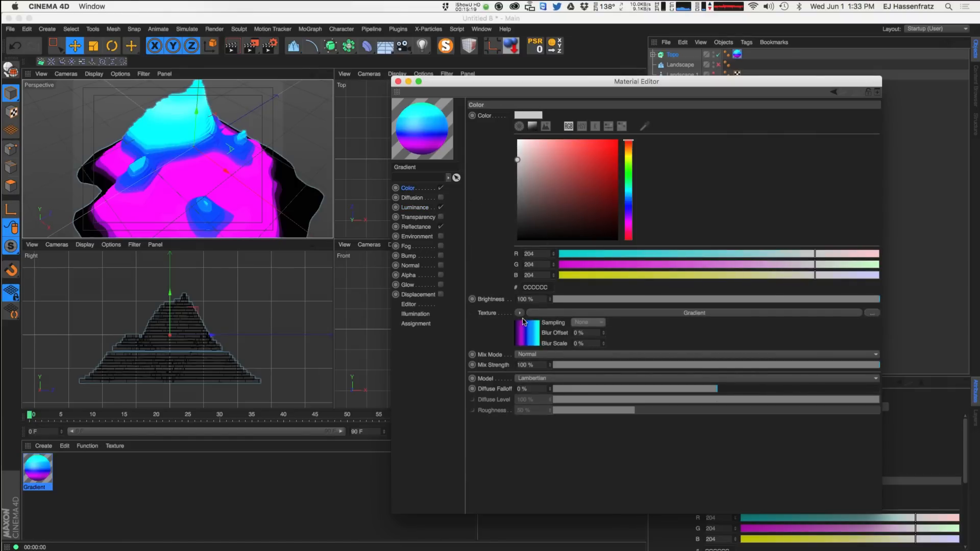
right_click(492, 316)
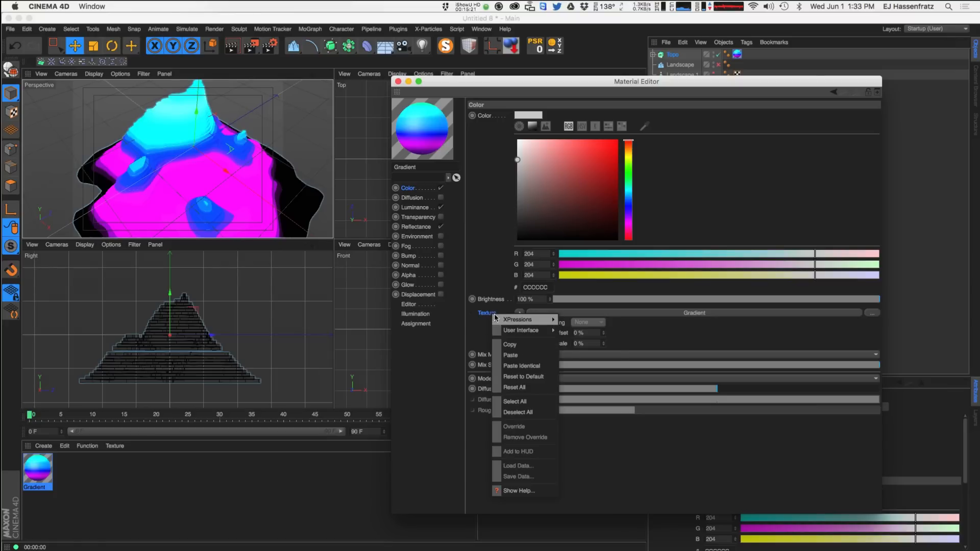
mouse_move(516, 323)
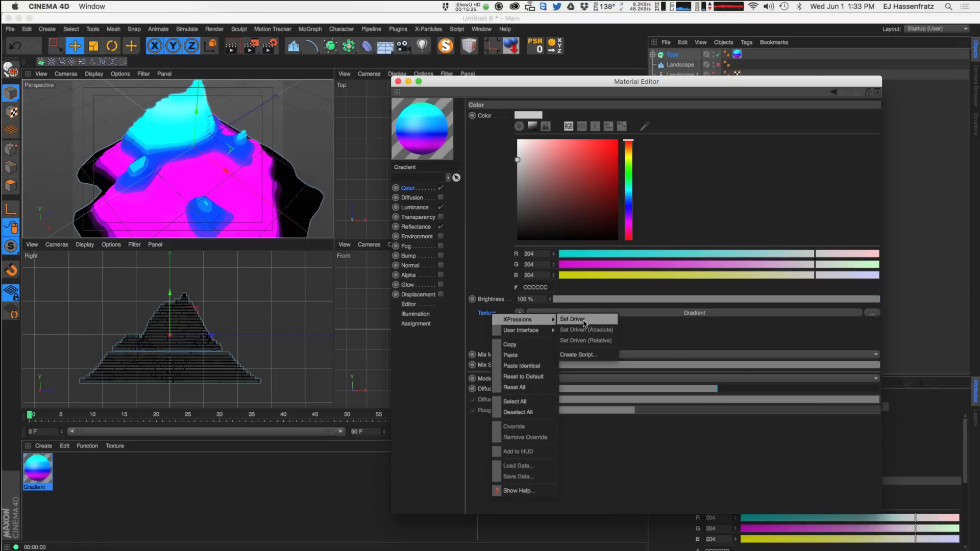
left_click(576, 323)
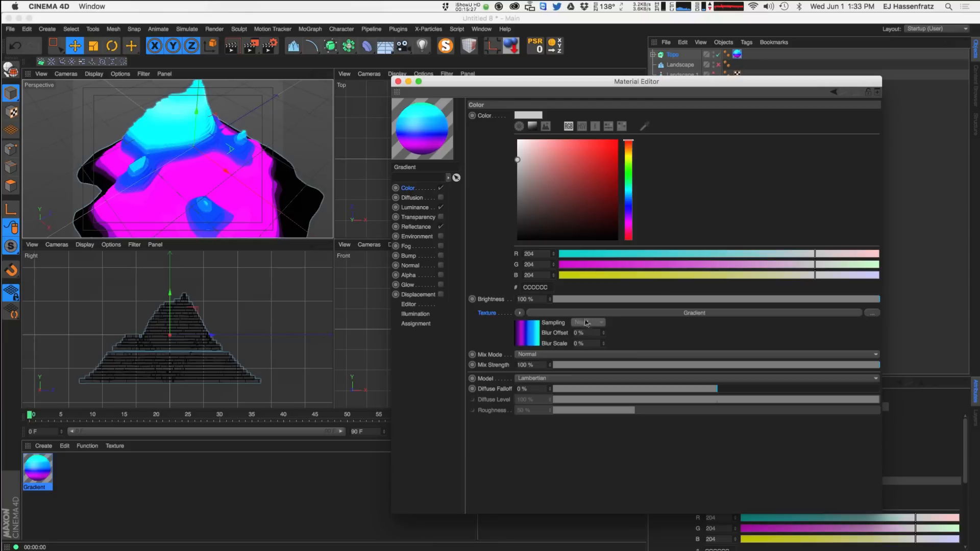
Make the Luminance channel's Texture an absolute driven parameter linked to the Color texture
left_click(420, 209)
left_click(485, 202)
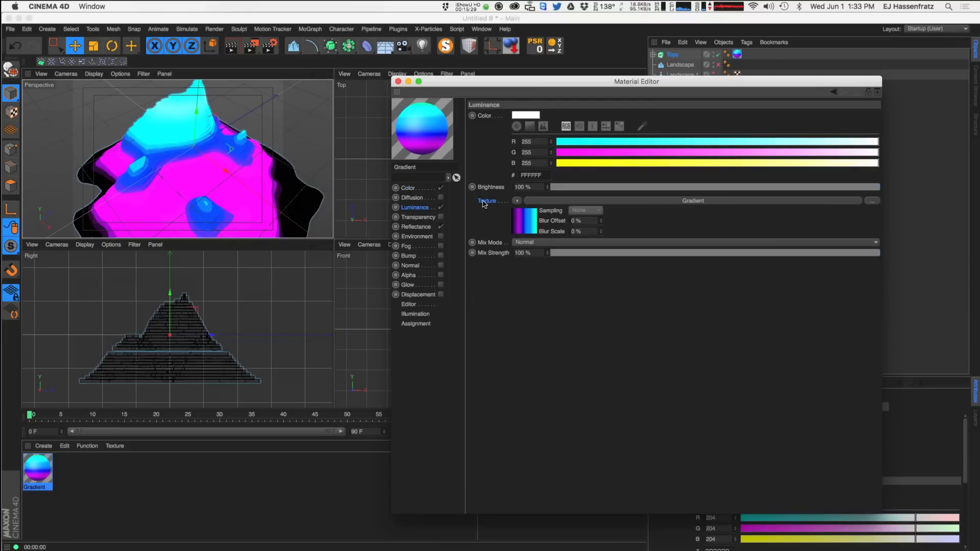
right_click(495, 204)
mouse_move(495, 207)
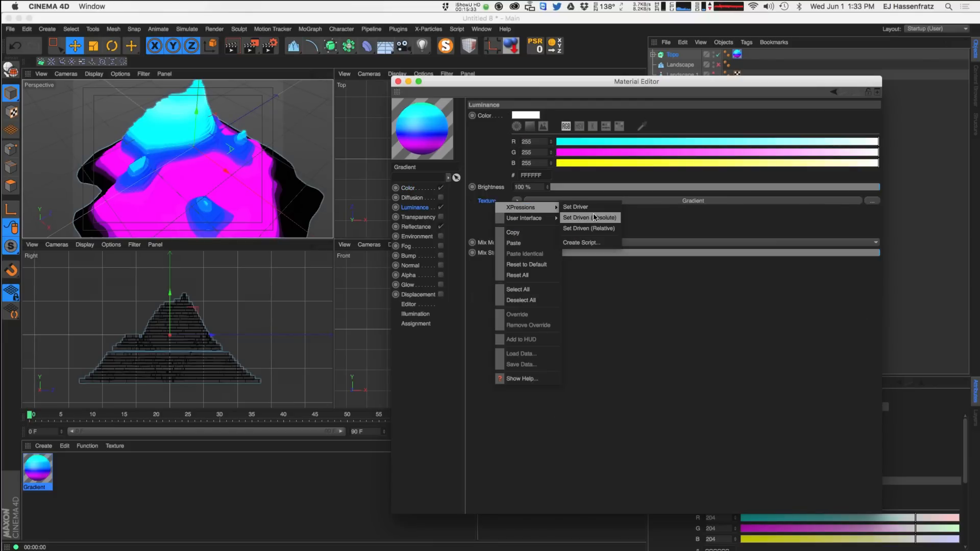
left_click(612, 219)
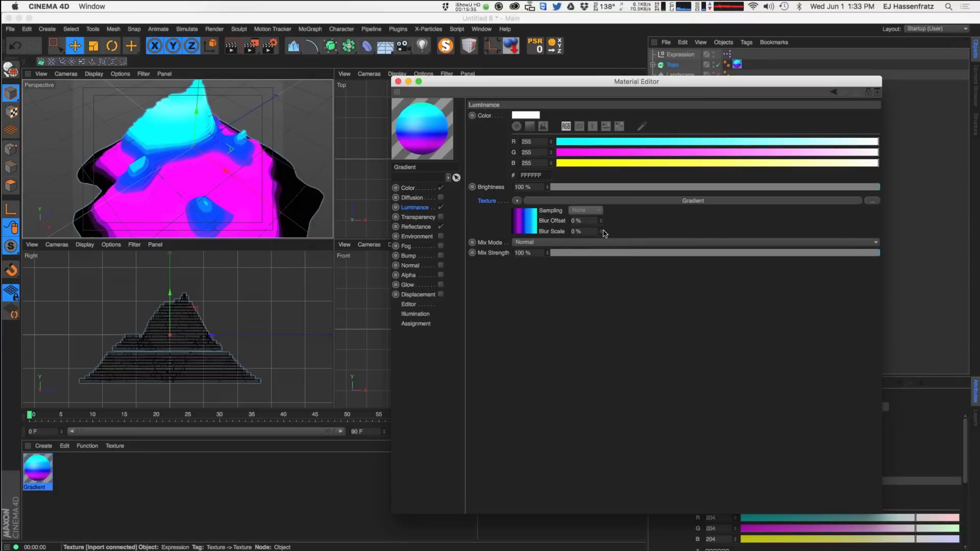
Move the Color gradient's blue and magenta knots far toward the green end to test the texture link
left_click(427, 189)
left_click(590, 313)
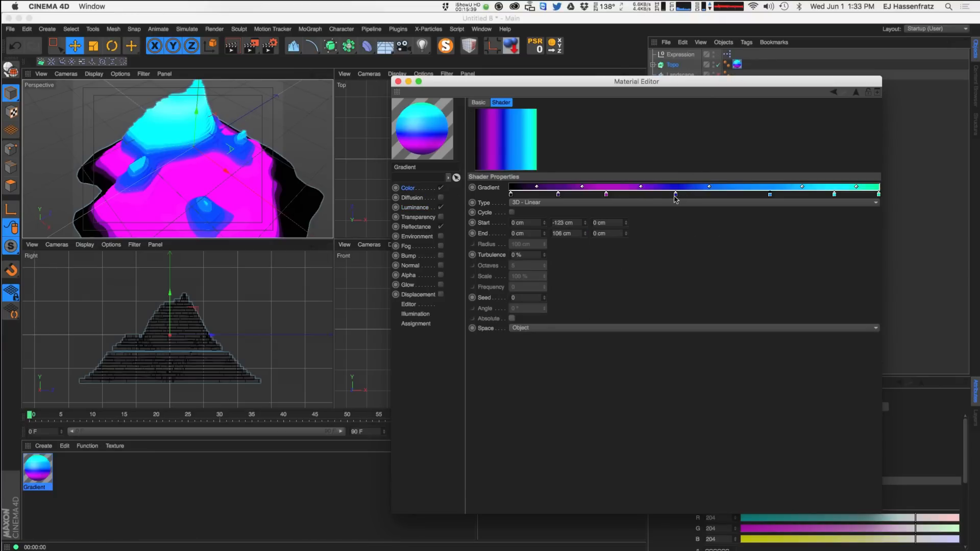
left_click_drag(680, 196, 739, 196)
left_click_drag(607, 197, 708, 199)
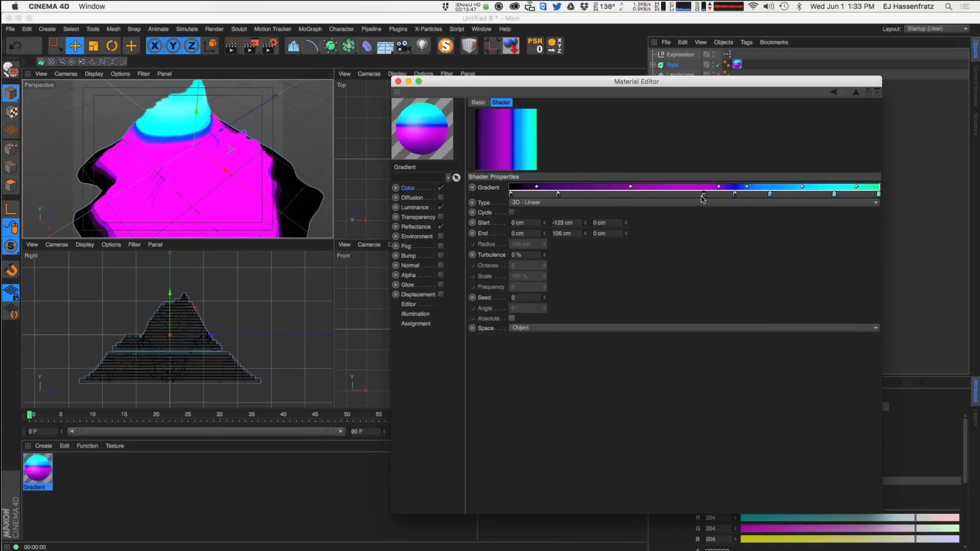
Check the Luminance channel's gradient against the Color channel's gradient to verify the link
left_click(425, 209)
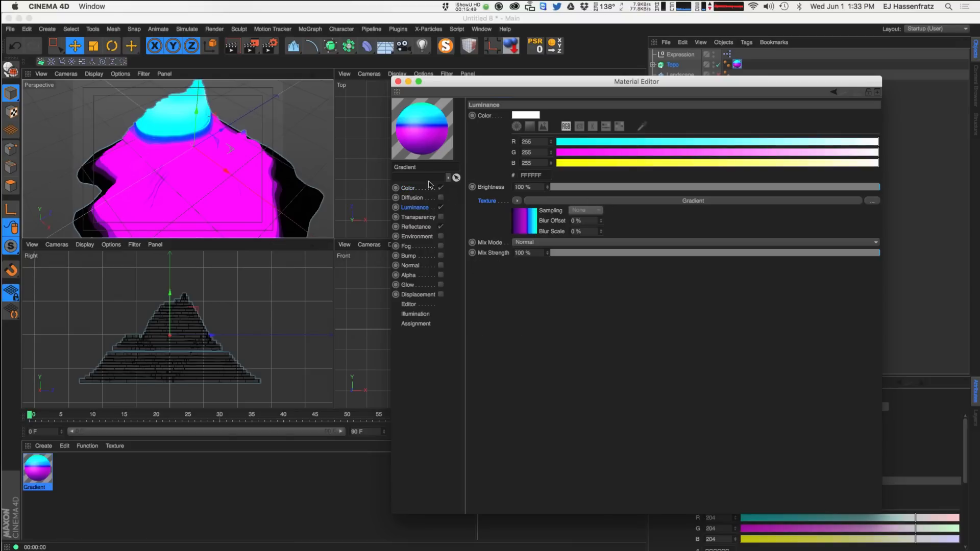
left_click(704, 200)
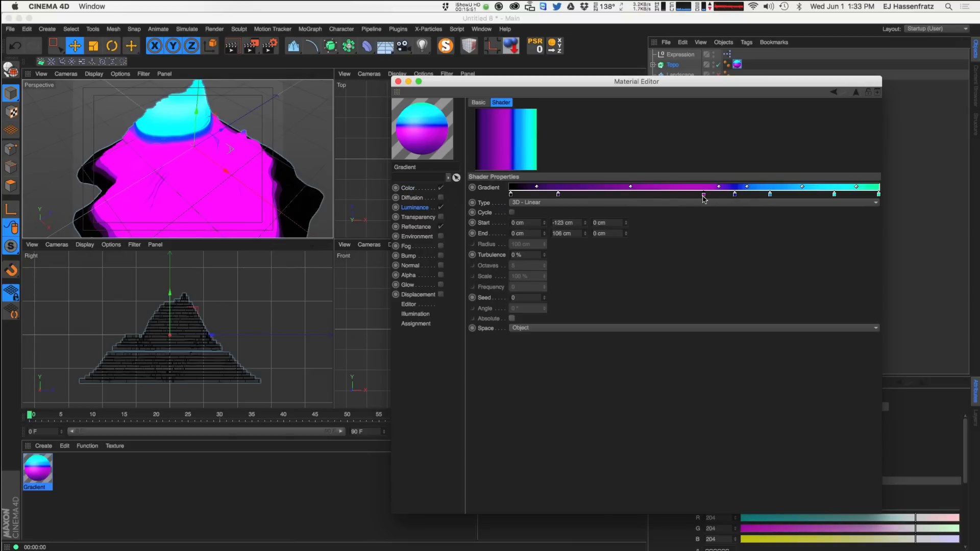
left_click(422, 189)
left_click(586, 314)
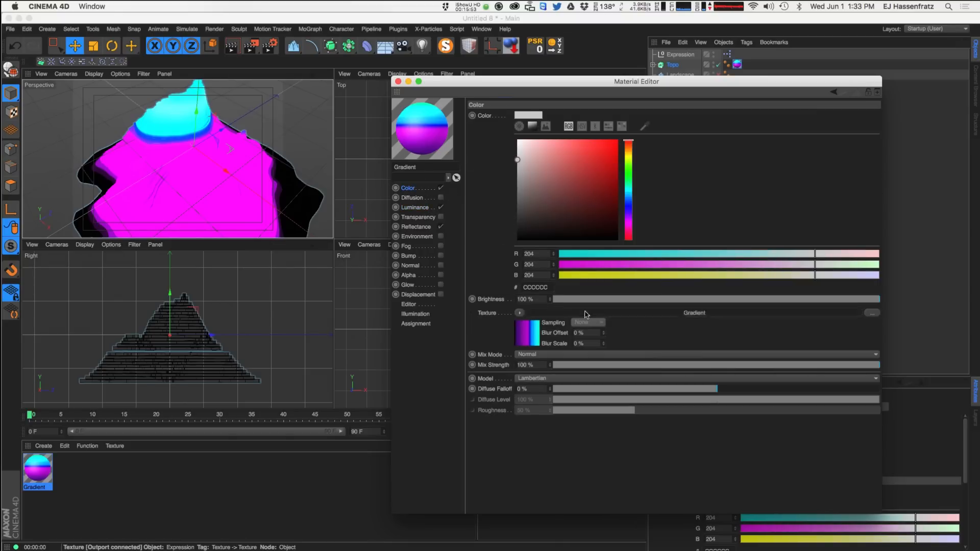
Inspect the Expression object's XPresso tag and how its two Gradient nodes are wired through their Texture ports
left_click_drag(663, 80, 498, 152)
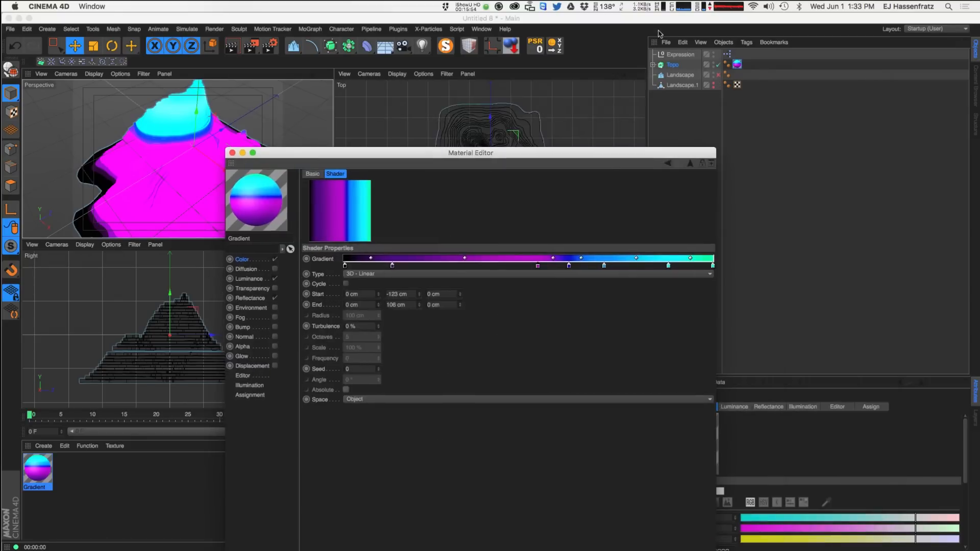
left_click(684, 55)
double_click(727, 53)
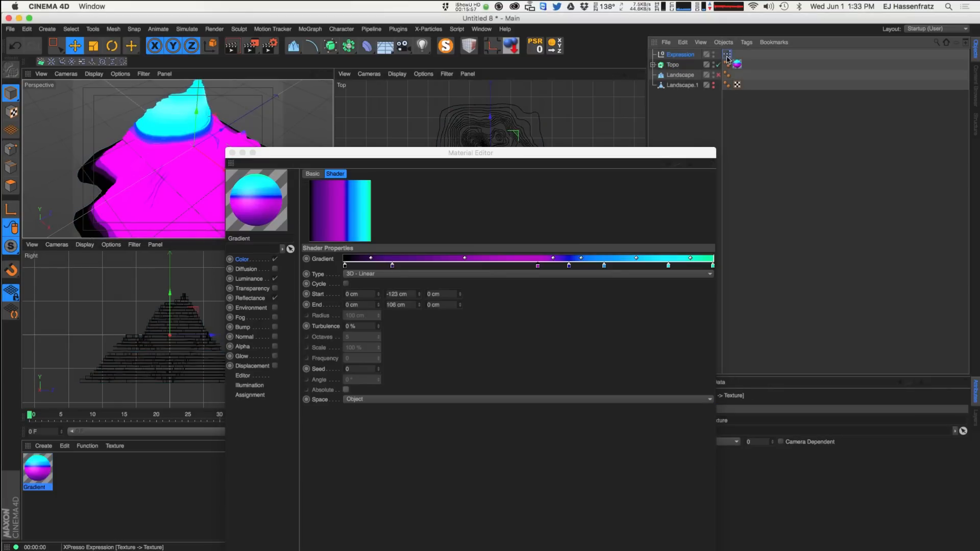
left_click_drag(281, 77, 562, 119)
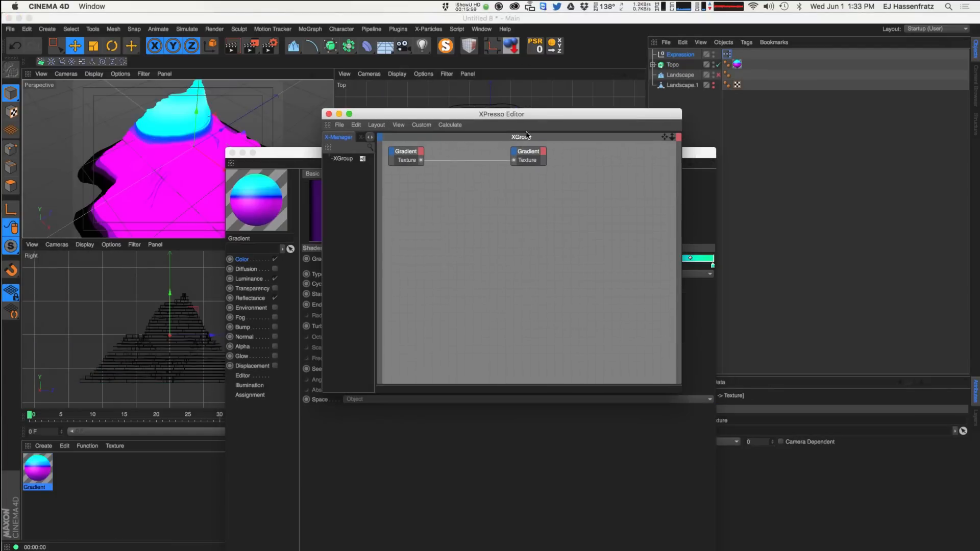
left_click(409, 162)
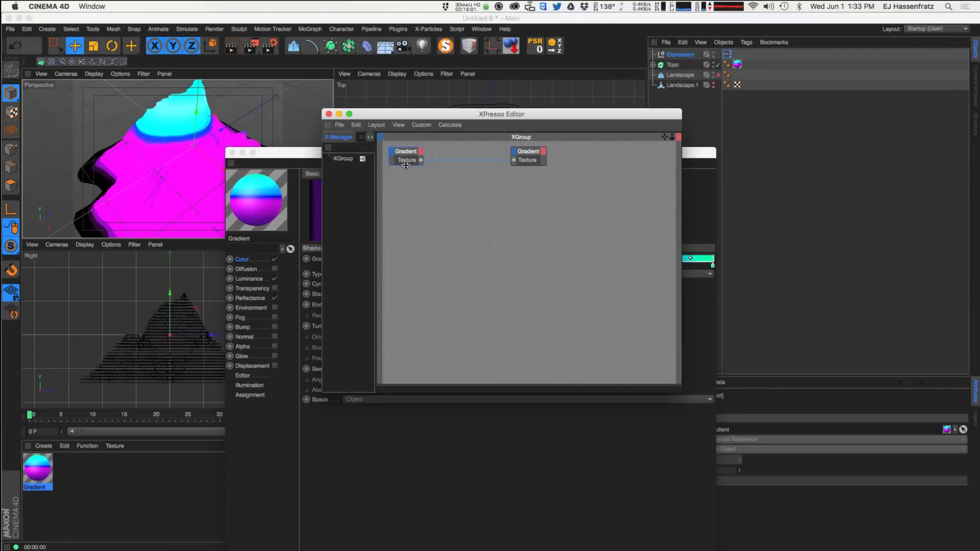
left_click(523, 159)
left_click_drag(510, 119, 548, 118)
left_click(441, 152)
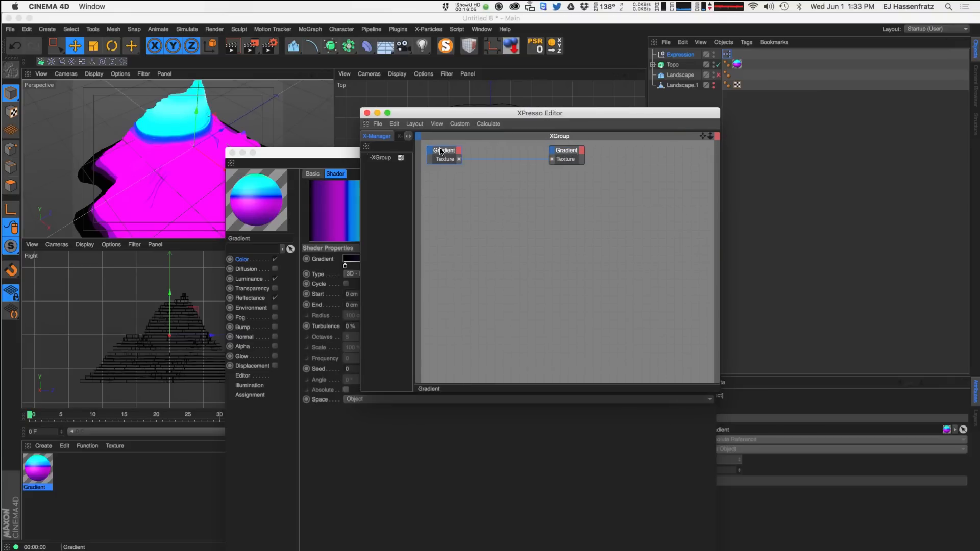
left_click(564, 152)
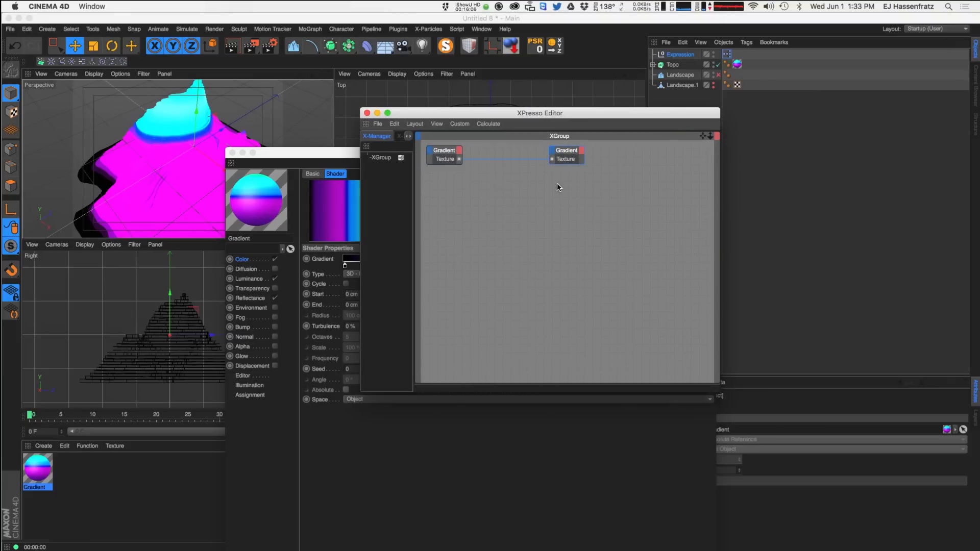
left_click(367, 113)
Move the Color gradient's magenta and blue knots back toward the black end to restore the azure slopes
left_click_drag(411, 150, 453, 117)
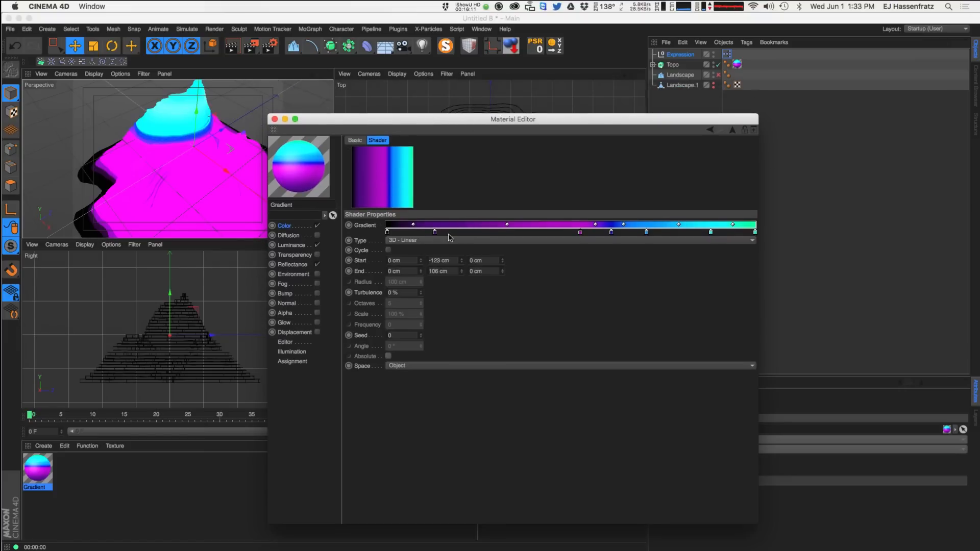
left_click_drag(579, 234, 529, 234)
left_click_drag(610, 233, 505, 233)
left_click_drag(584, 234, 482, 233)
left_click_drag(559, 235, 547, 234)
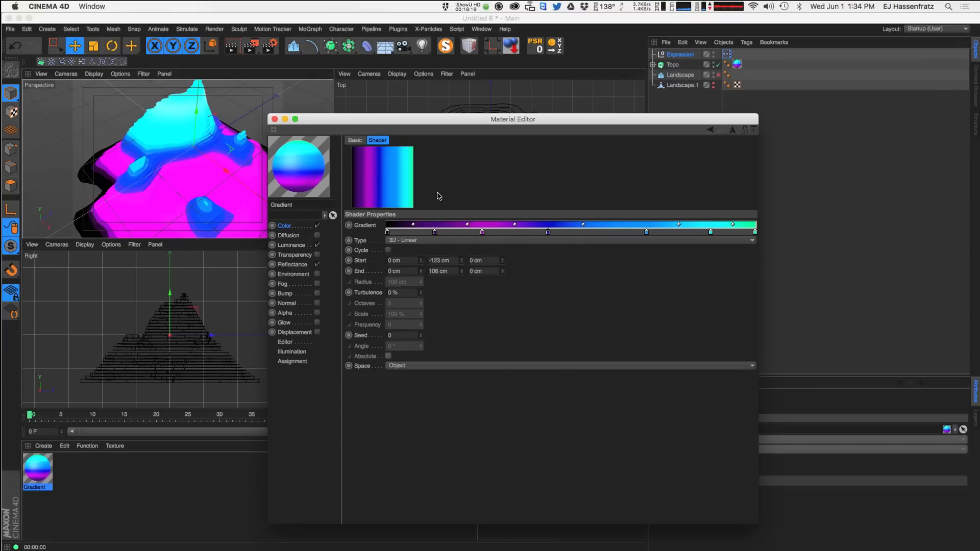
Review the material's Luminance gradient and Reflectance layers, and turn on an interactive render region over the perspective view
left_click(292, 246)
left_click(459, 240)
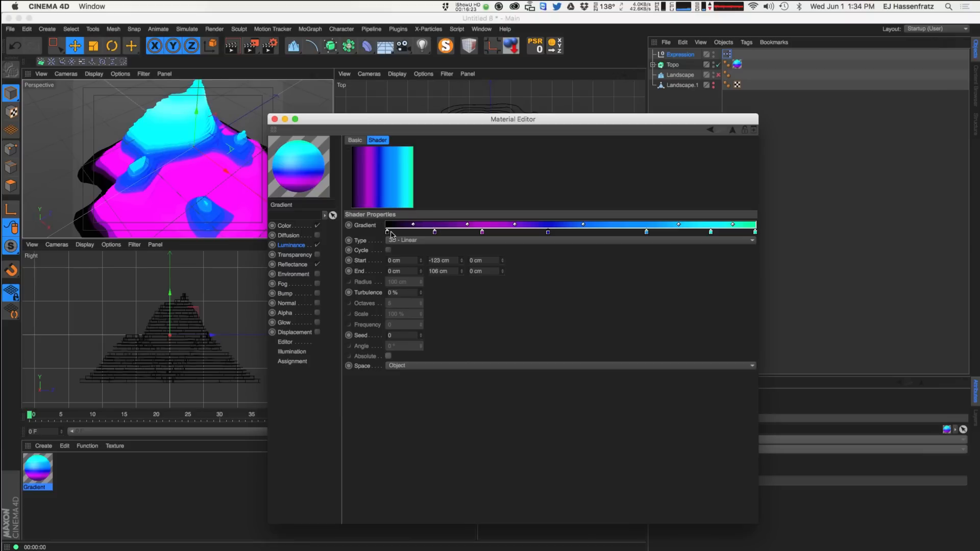
left_click(293, 264)
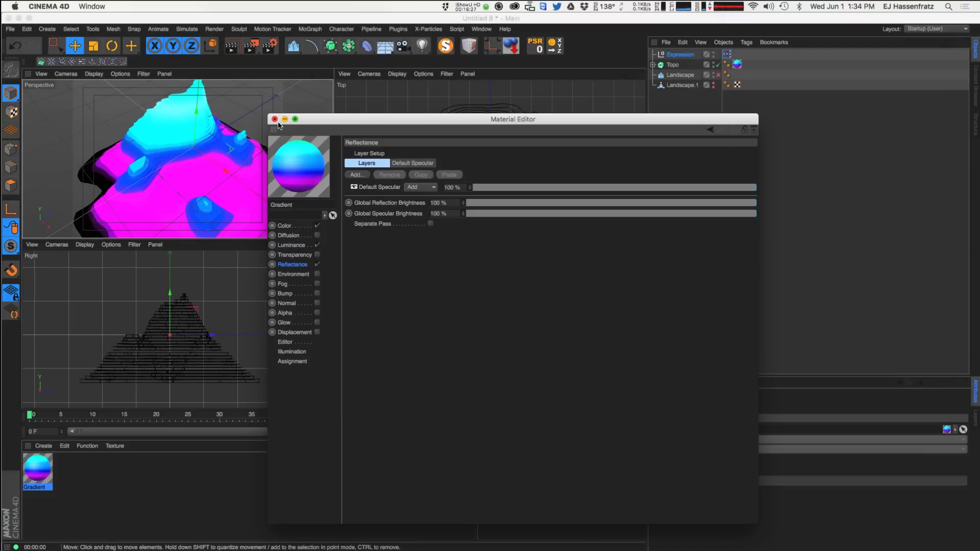
left_click_drag(279, 125, 328, 122)
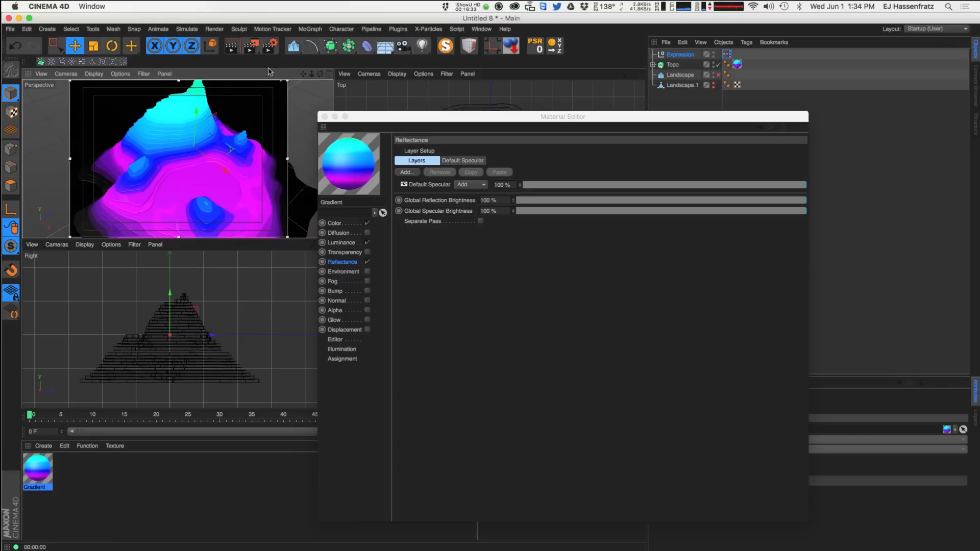
Remove the Hair Render effect from the render settings and add Ambient Occlusion
left_click(270, 46)
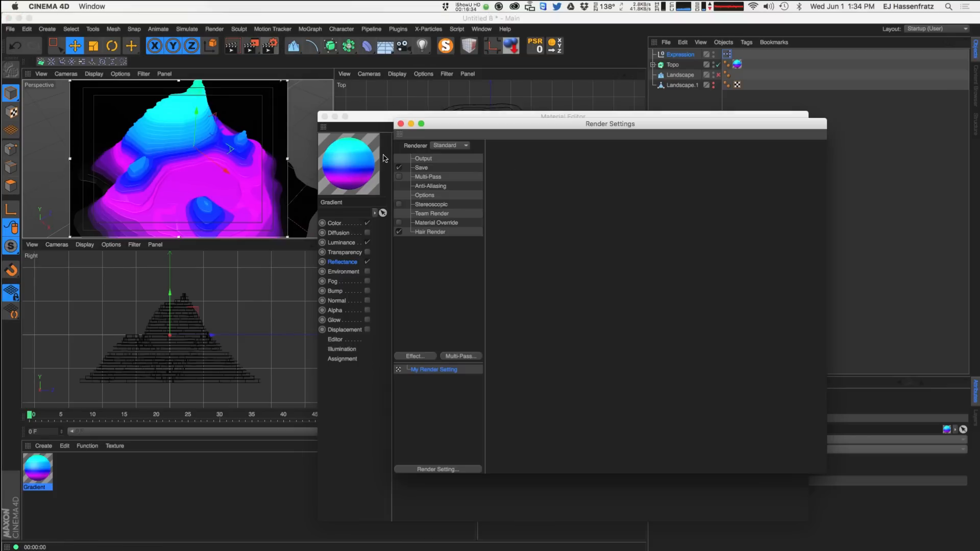
left_click(429, 232)
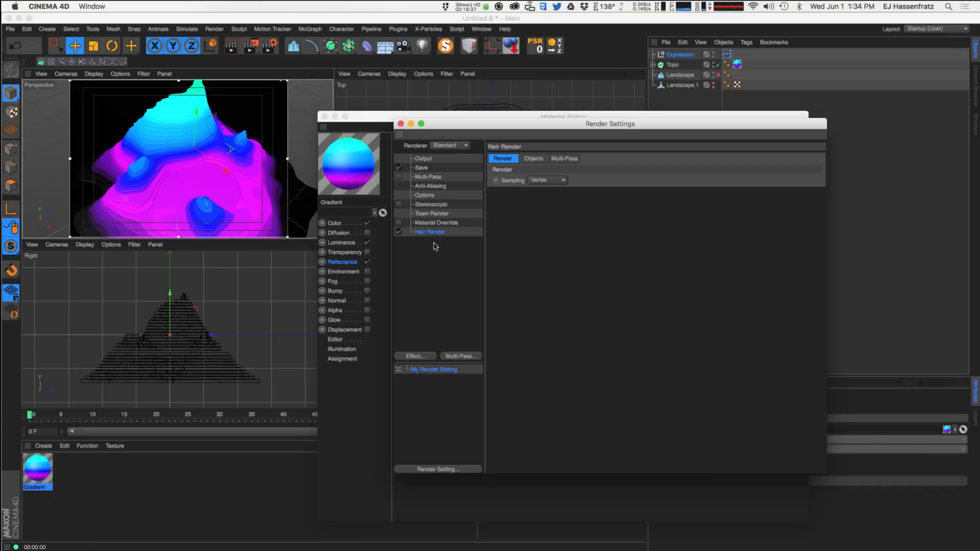
key("Delete")
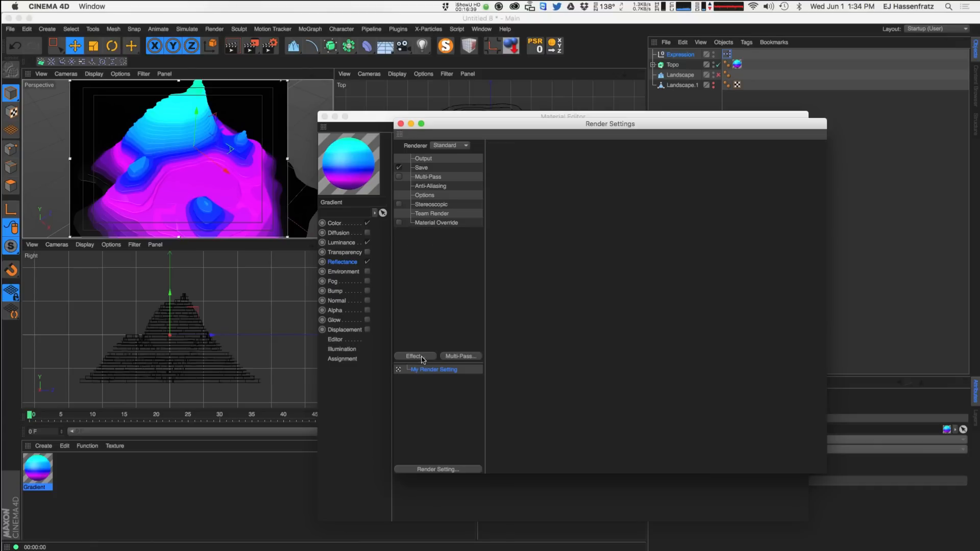
left_click(415, 356)
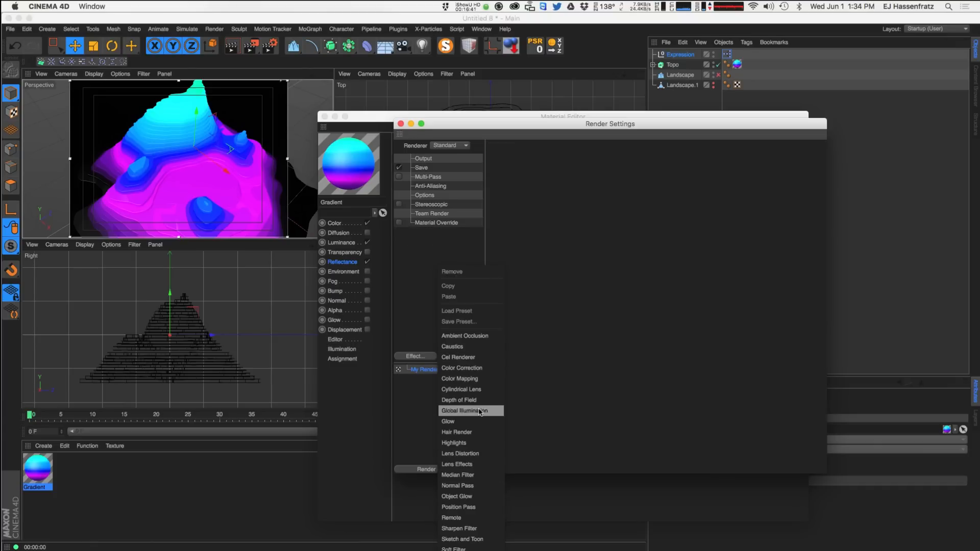
left_click(465, 335)
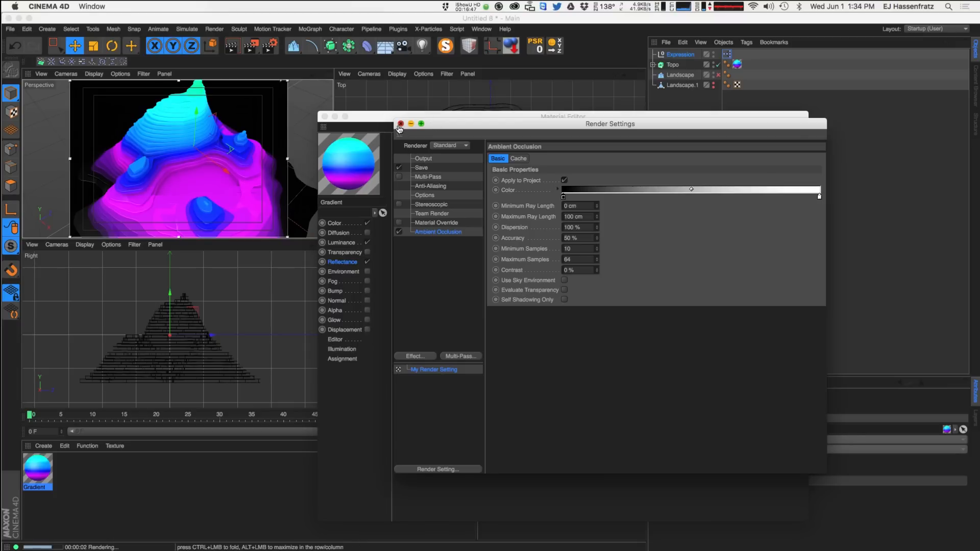
left_click(400, 124)
Add an HDRI Studio rig to the scene with the HDRI Studio plugin
left_click(398, 29)
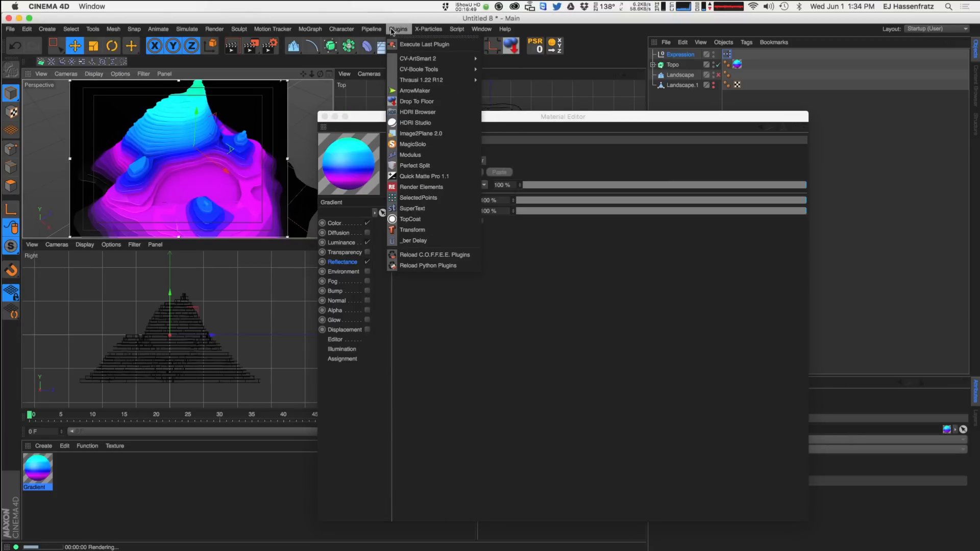
left_click(415, 124)
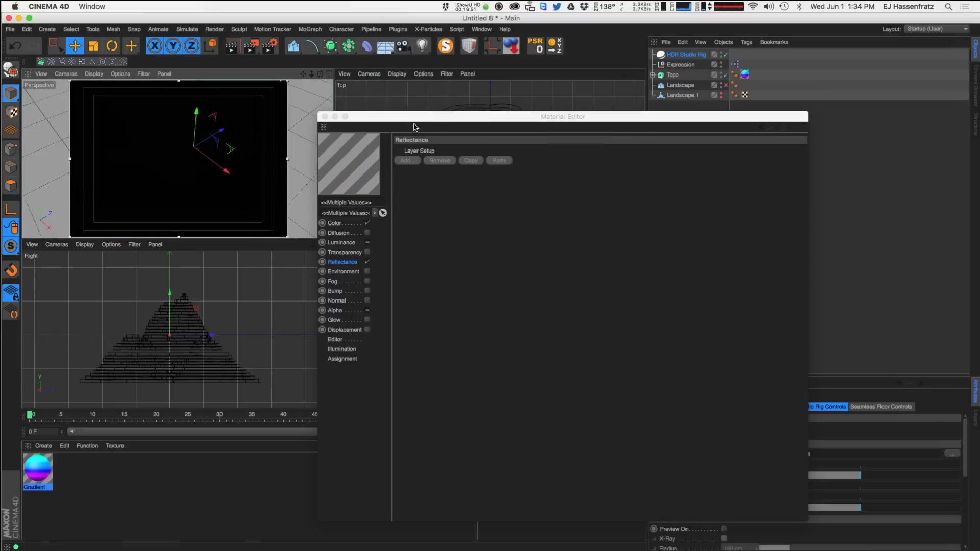
Turn off the HDRI Studio rig's seamless floor while leaving its background on
left_click(325, 117)
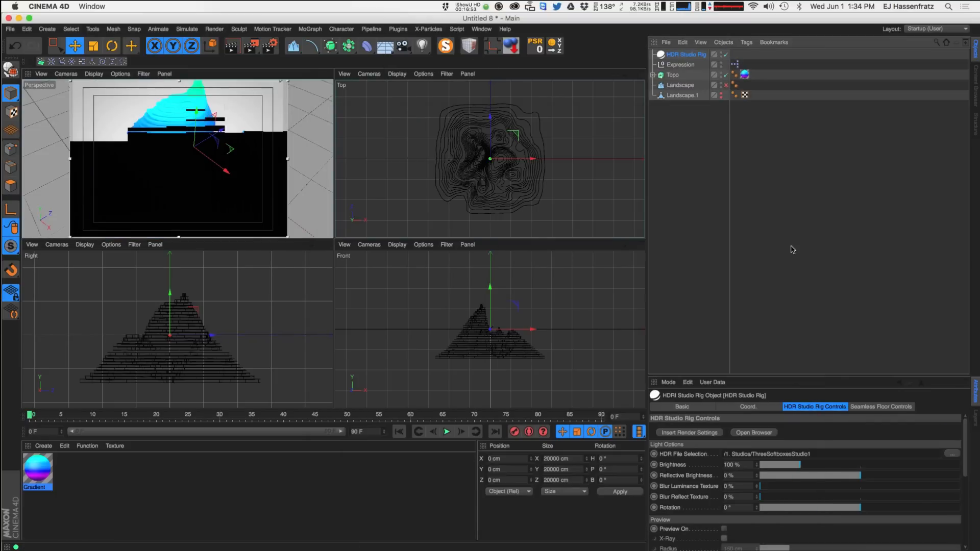
left_click_drag(790, 377, 765, 250)
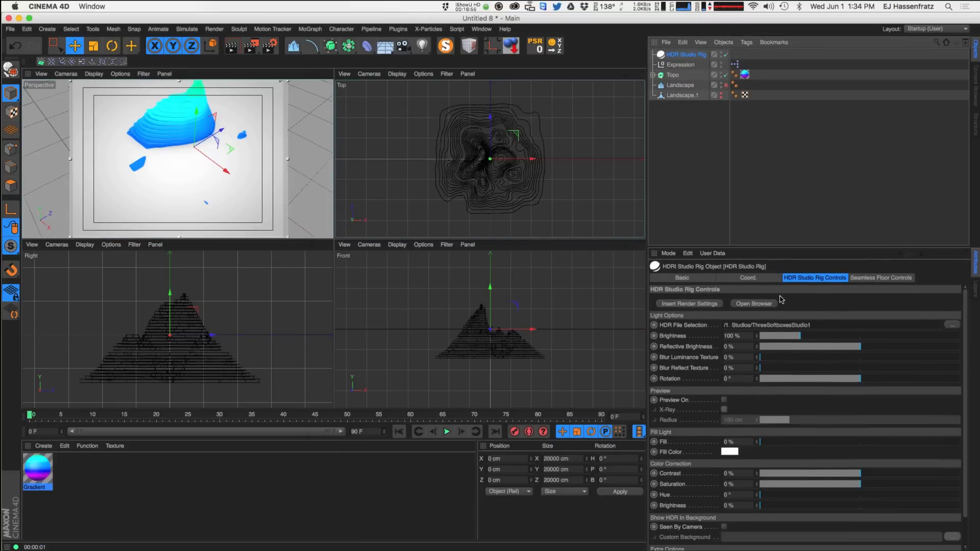
left_click(880, 278)
left_click(717, 346)
left_click(717, 356)
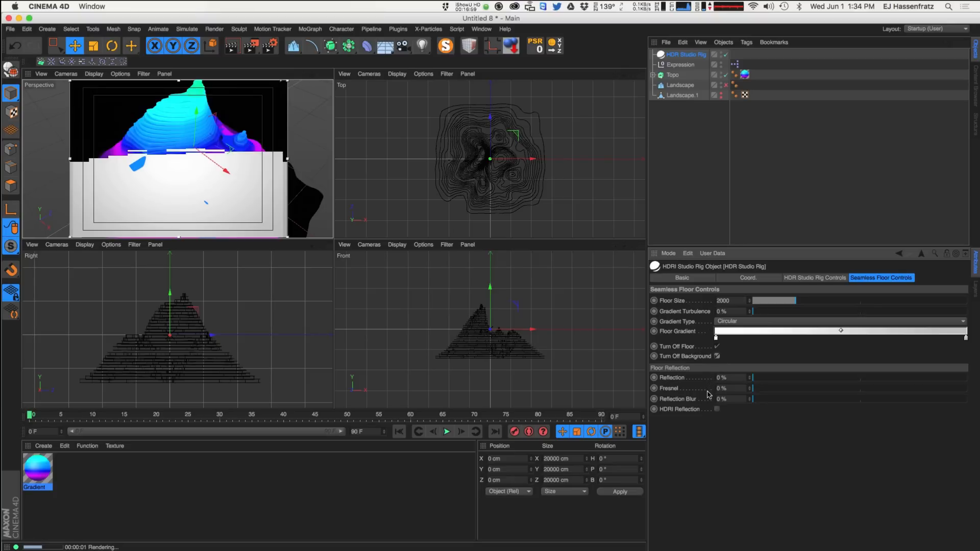
left_click(717, 356)
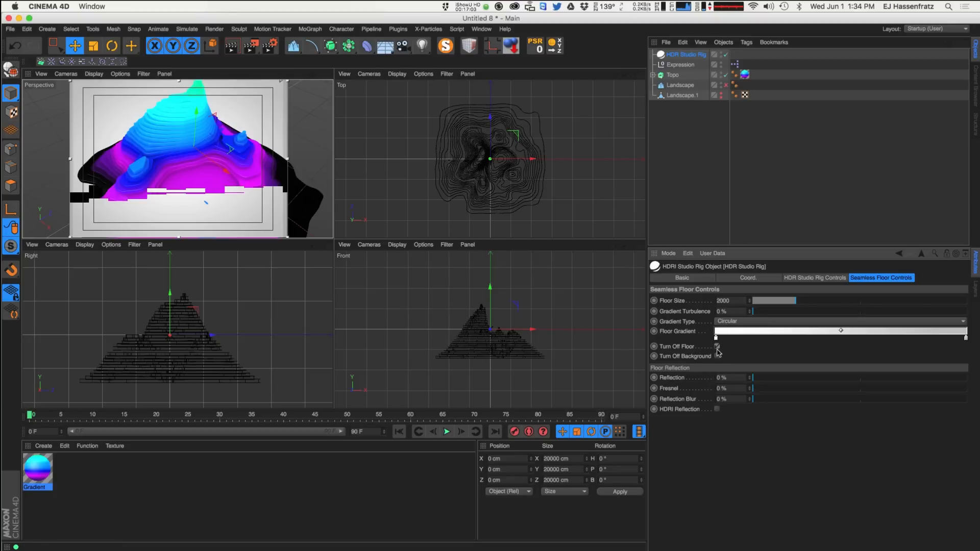
Darken the Floor Gradient, setting the start knot to RGB 40, 38, 41 and the end knot to near black
double_click(715, 337)
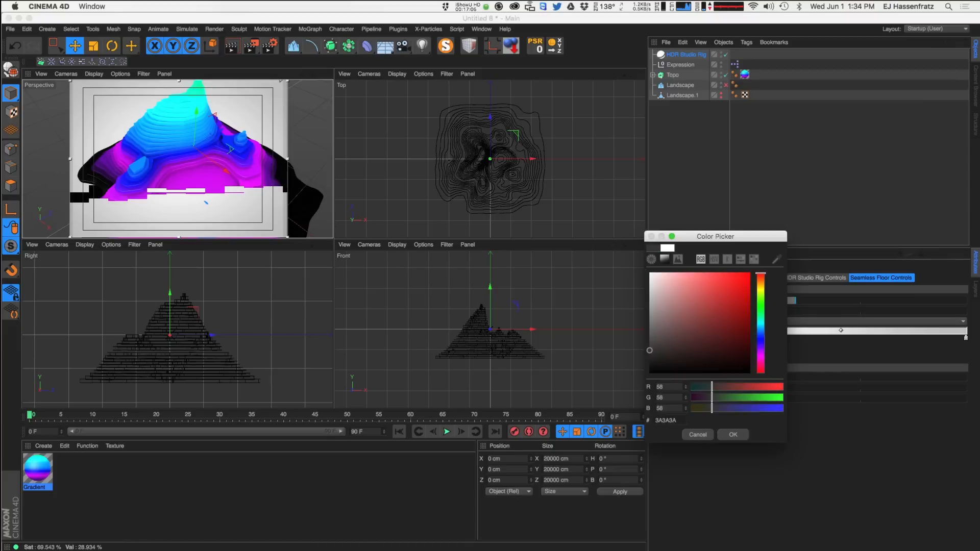
left_click(760, 348)
left_click(667, 351)
left_click_drag(669, 356, 657, 357)
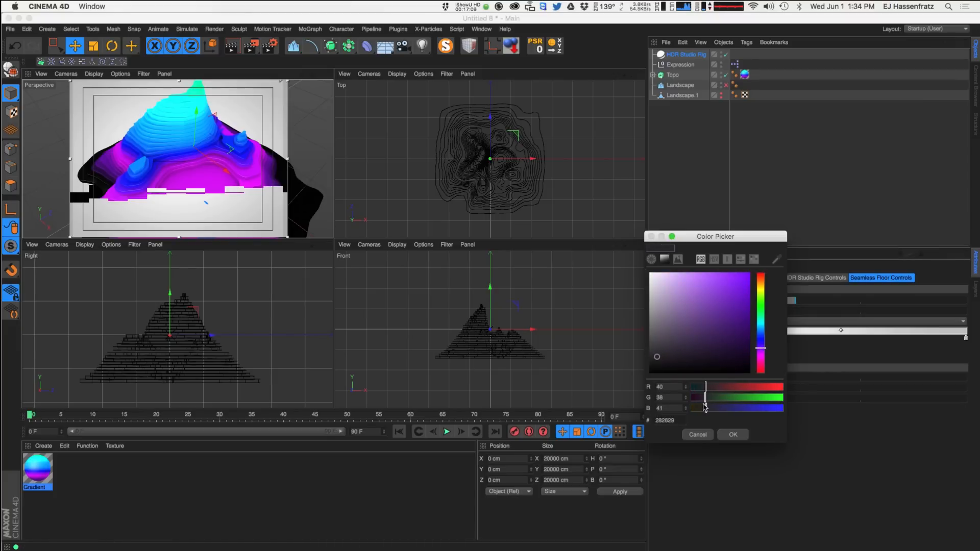
left_click(733, 435)
double_click(965, 337)
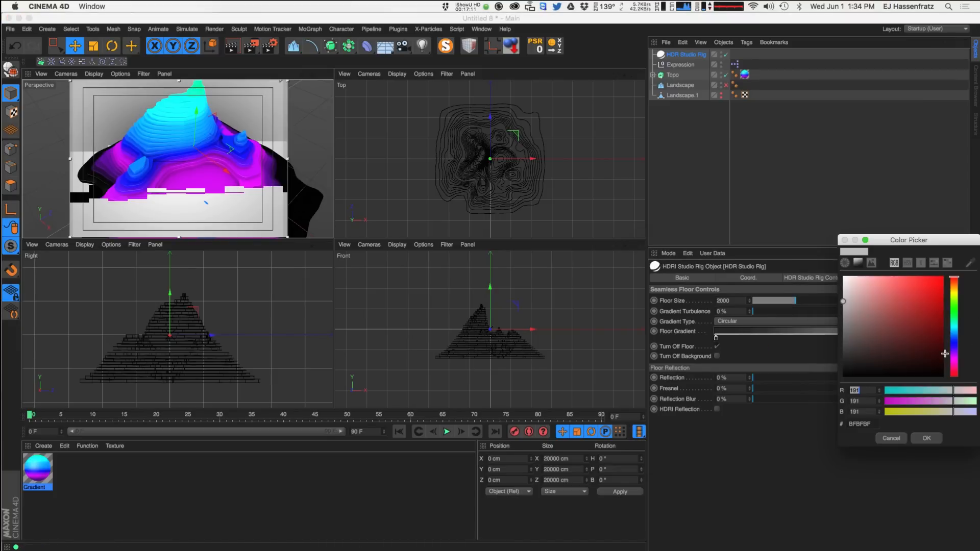
left_click(901, 437)
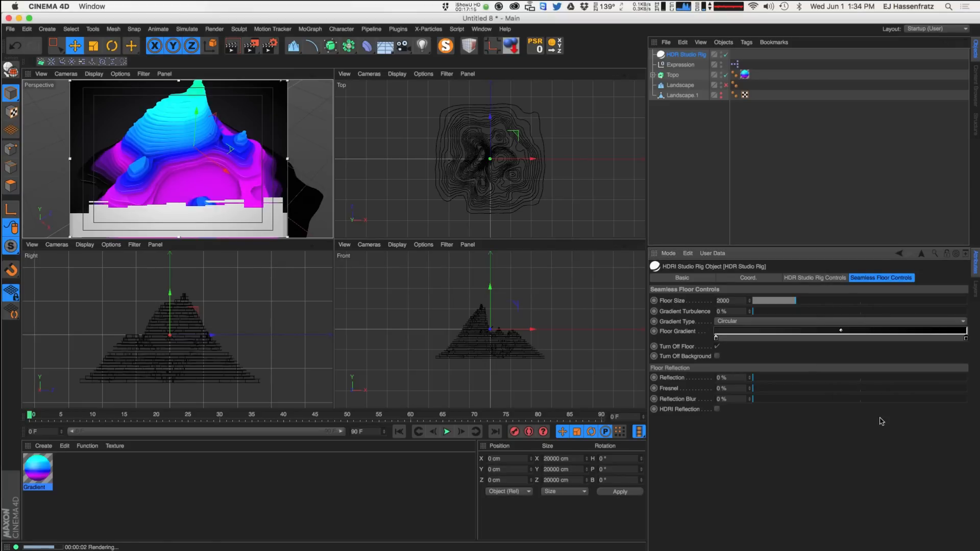
Recolour the Floor Gradient's start knot to a dark purple, RGB 29, 9, 47
left_click(711, 362)
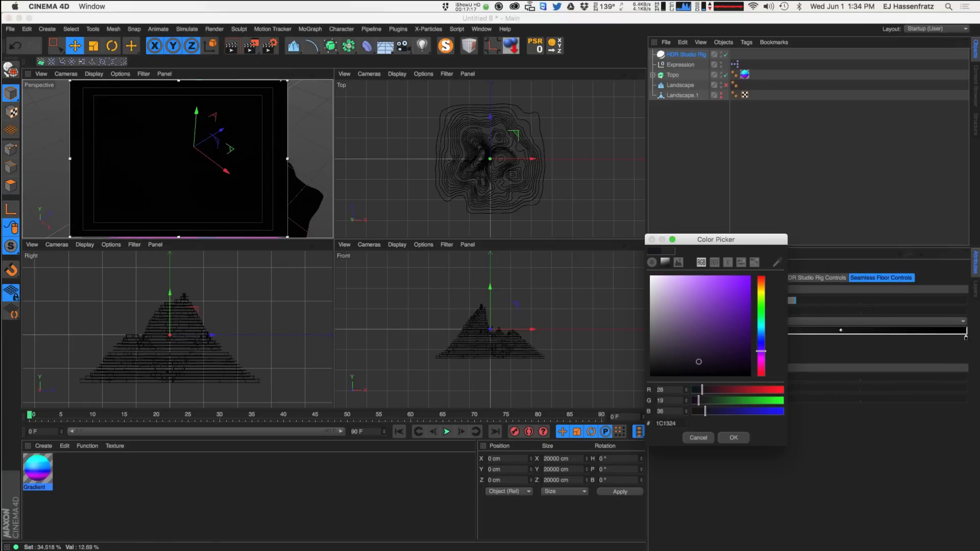
left_click(733, 439)
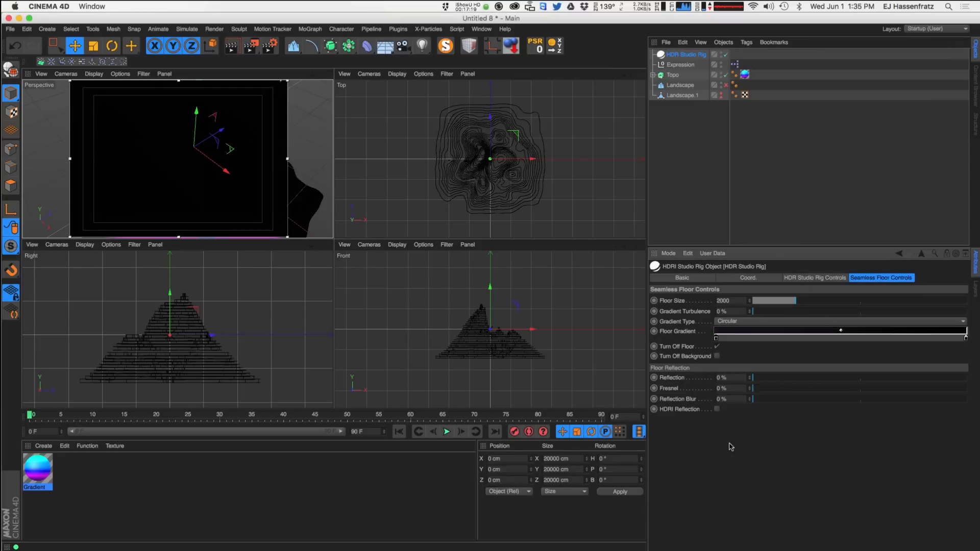
double_click(716, 338)
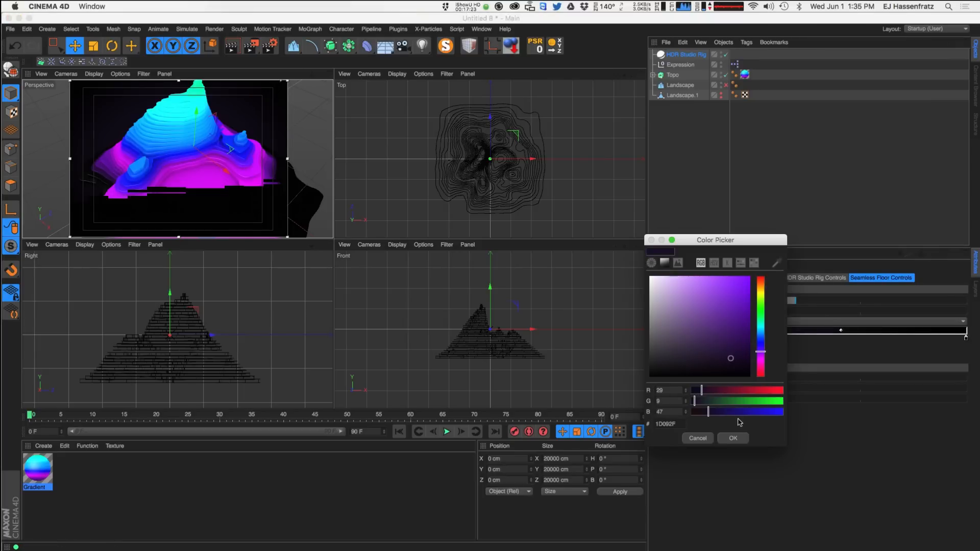
left_click(737, 439)
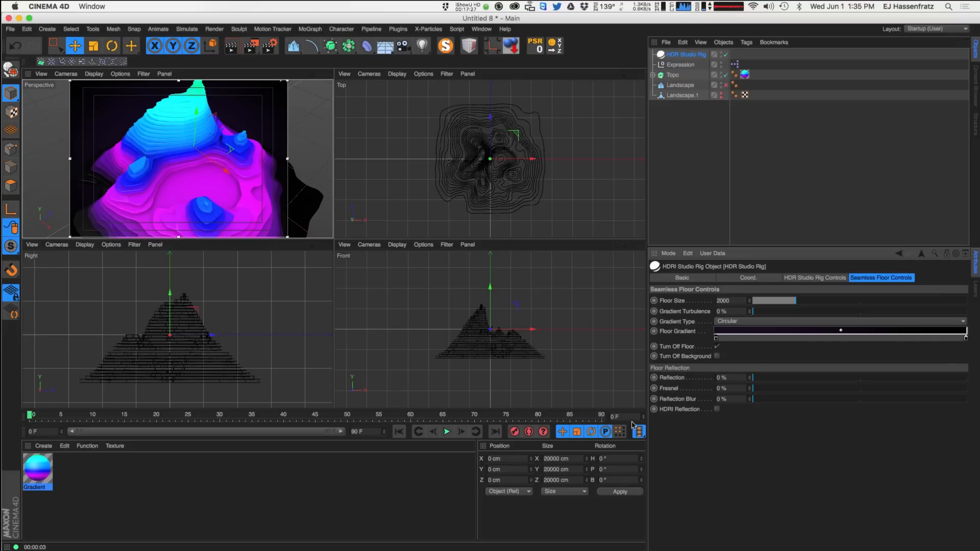
Add an area light and move it in front of the mountain to about Z -196 cm
left_click(422, 46)
left_click(502, 77)
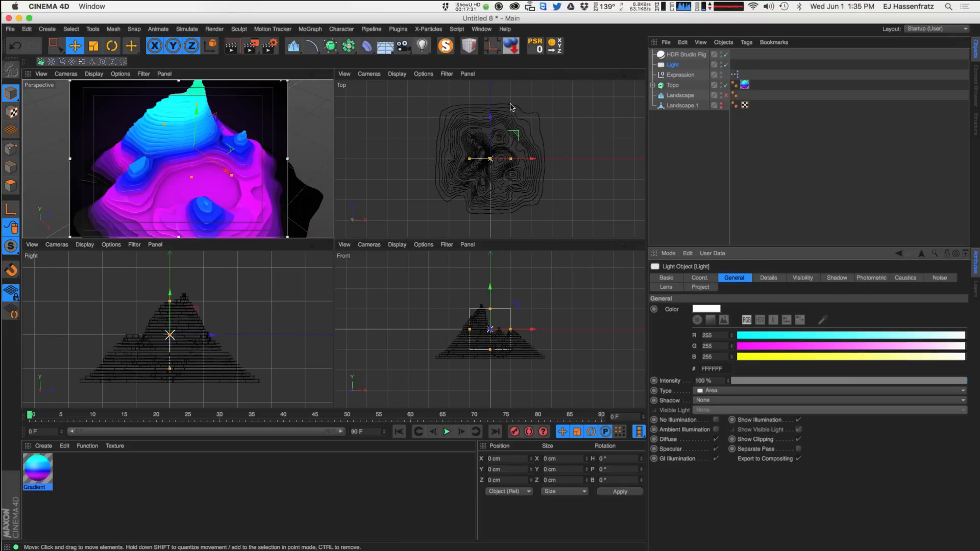
left_click_drag(494, 162, 494, 185)
Place the light at about X 263, Y 224, Z -223 cm and rotate it toward the mountain to about H 23°, P -35°, B -22°
key("r")
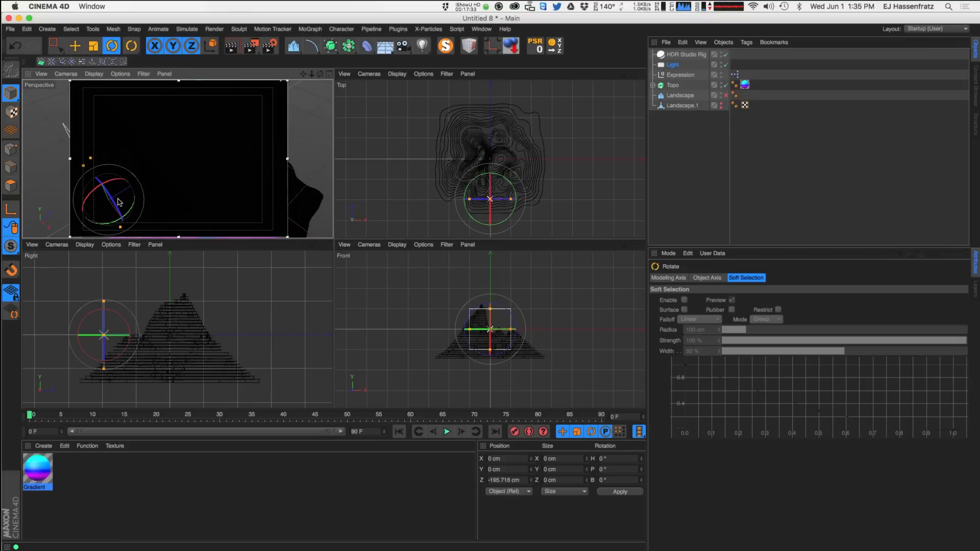
left_click_drag(107, 207, 132, 194)
key("e")
left_click_drag(491, 199, 551, 204)
left_click_drag(550, 330, 599, 284)
key("r")
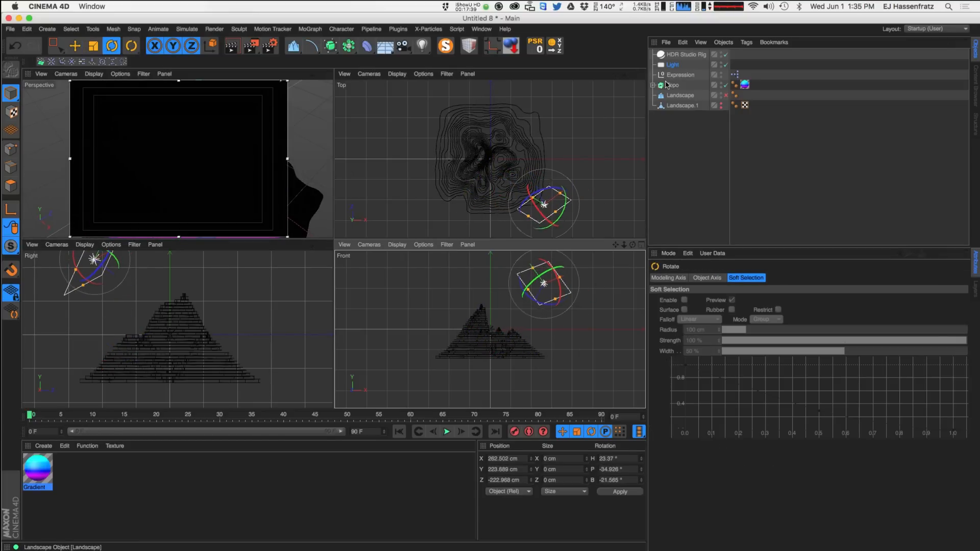
left_click(672, 65)
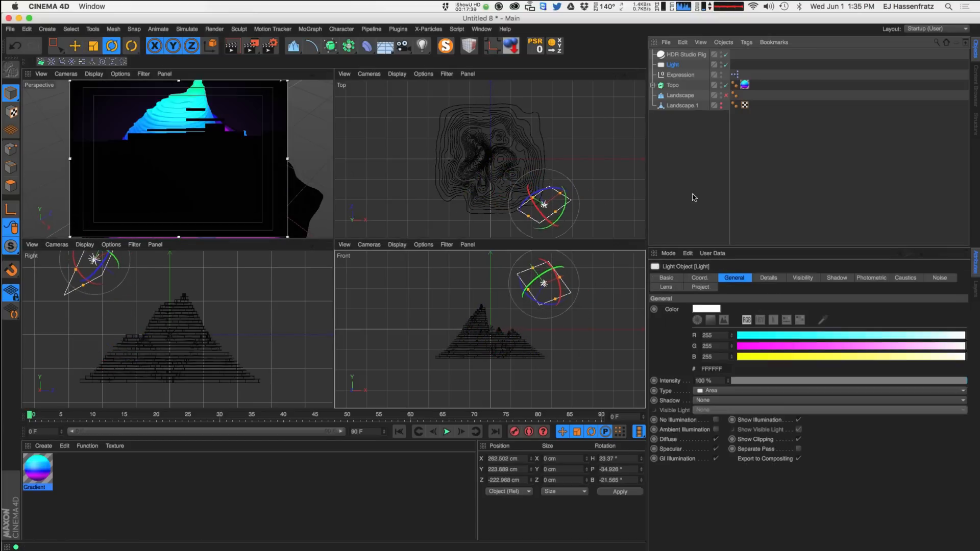
Give the light an Area shadow with 4% accuracy and 4 minimum samples
left_click(726, 401)
left_click(729, 439)
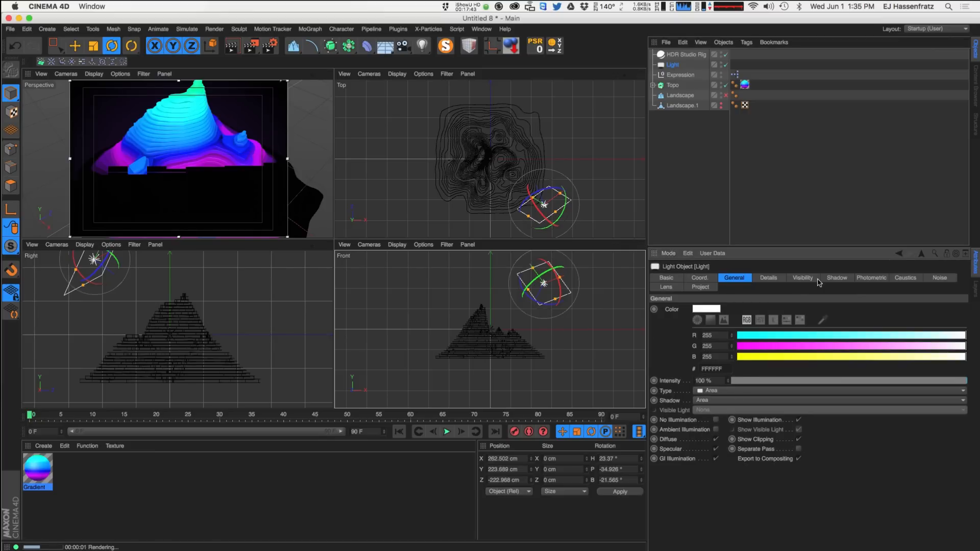
left_click(833, 278)
left_click(730, 366)
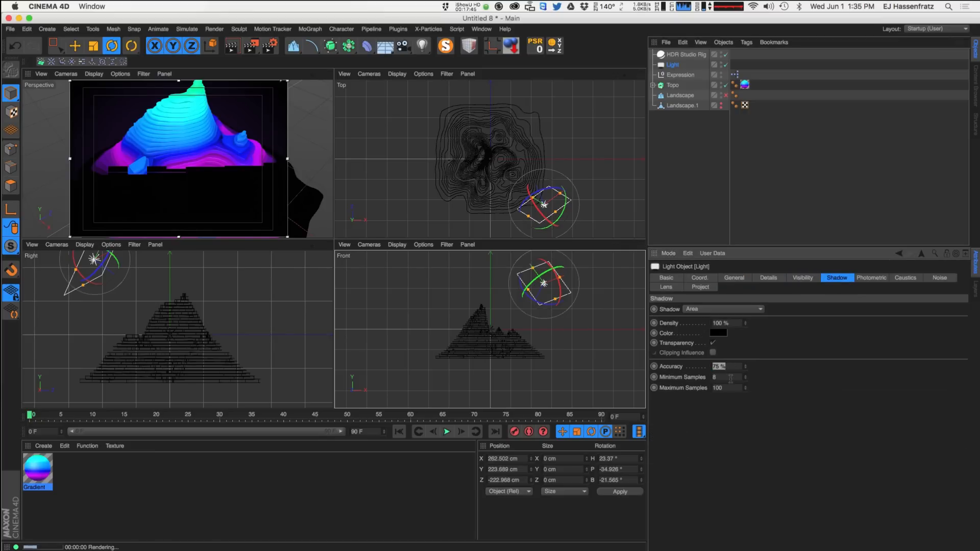
type("4")
key("Tab")
type("4")
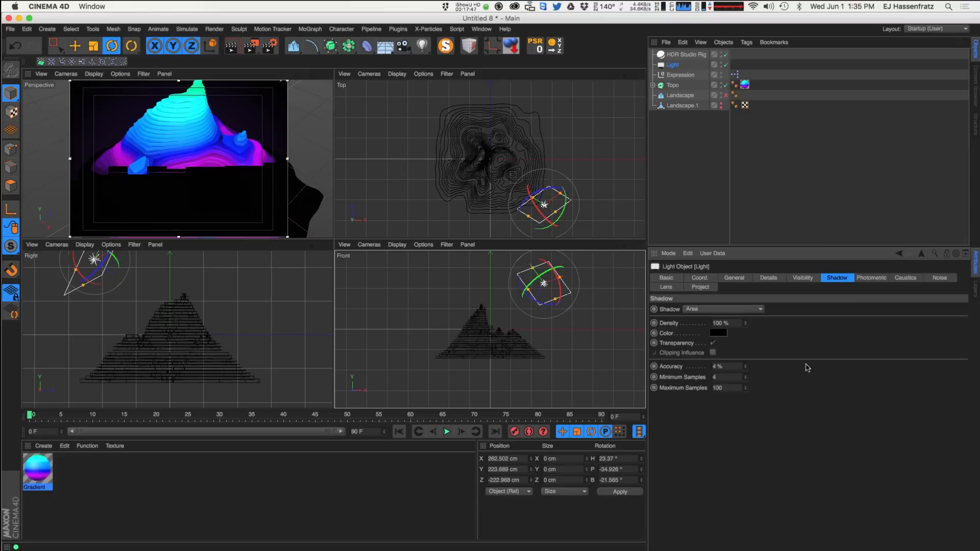
Set the light's falloff to Inverse Square (Physically Accurate)
left_click(803, 279)
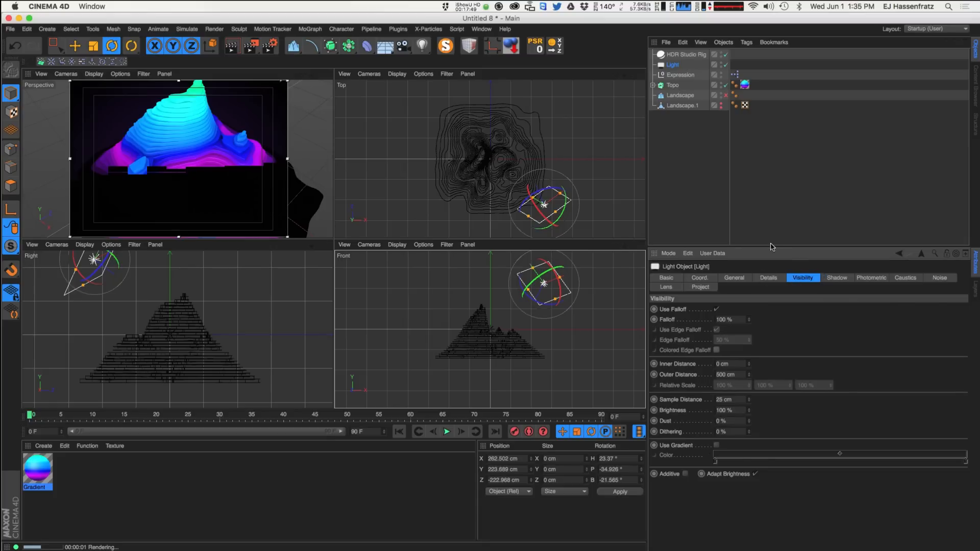
left_click(768, 278)
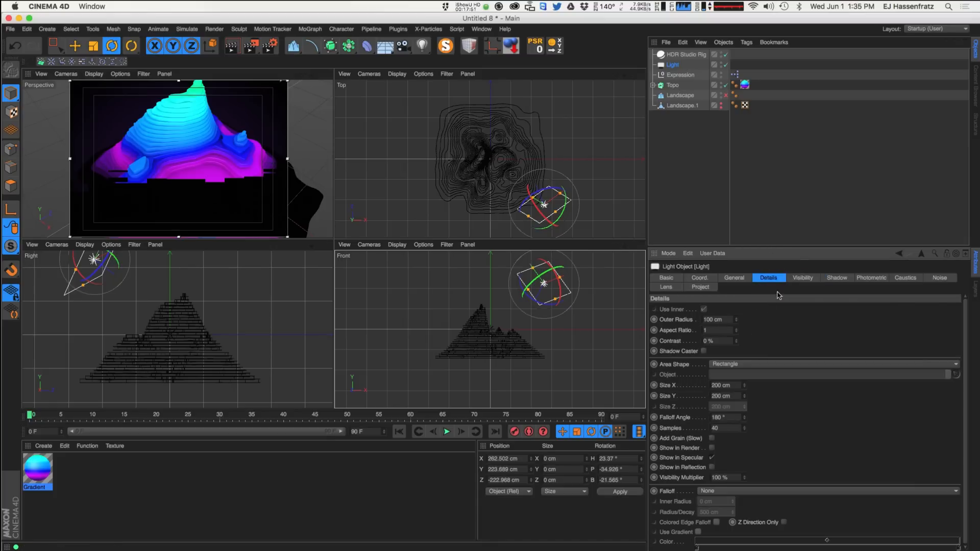
left_click(751, 491)
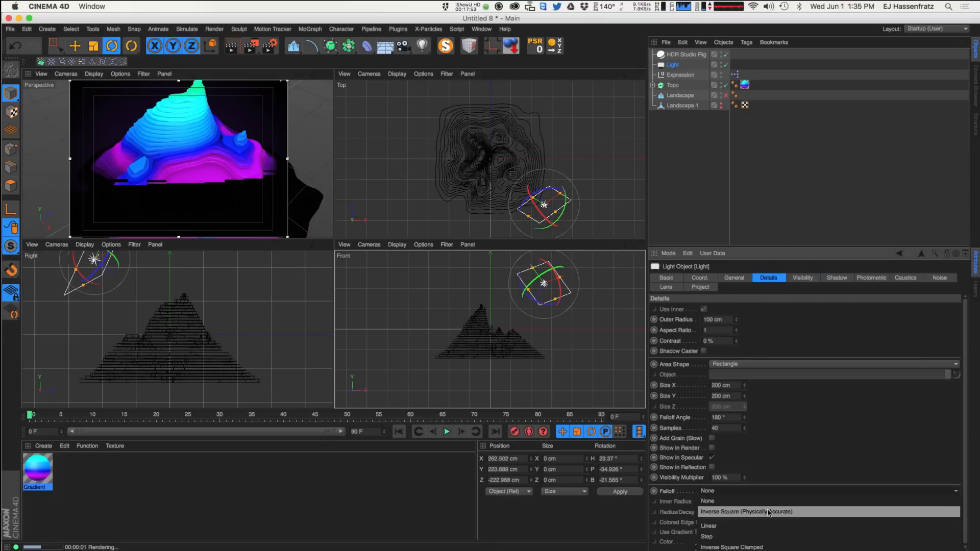
left_click(774, 513)
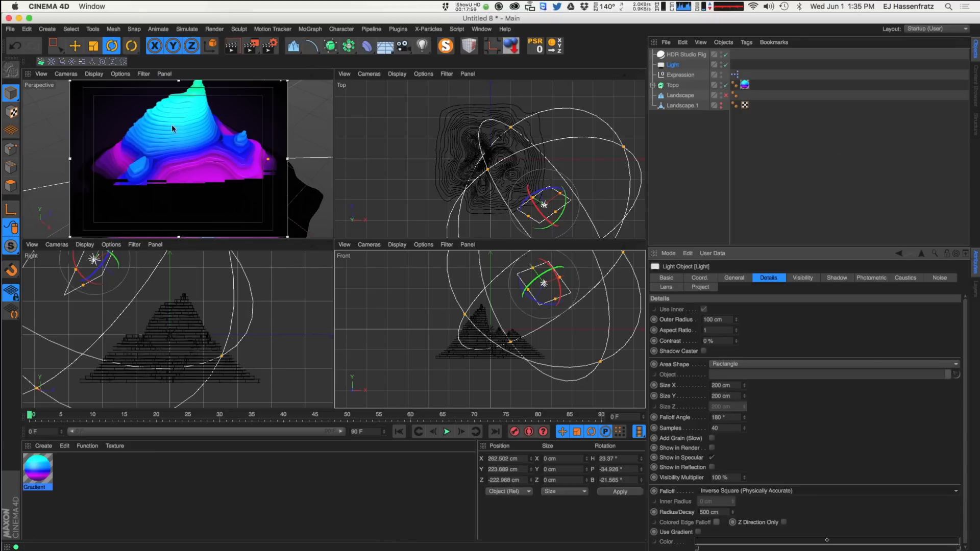
Rotate the light to a steeper downward angle and set its intensity to 85%
left_click_drag(550, 205, 544, 198)
left_click(733, 277)
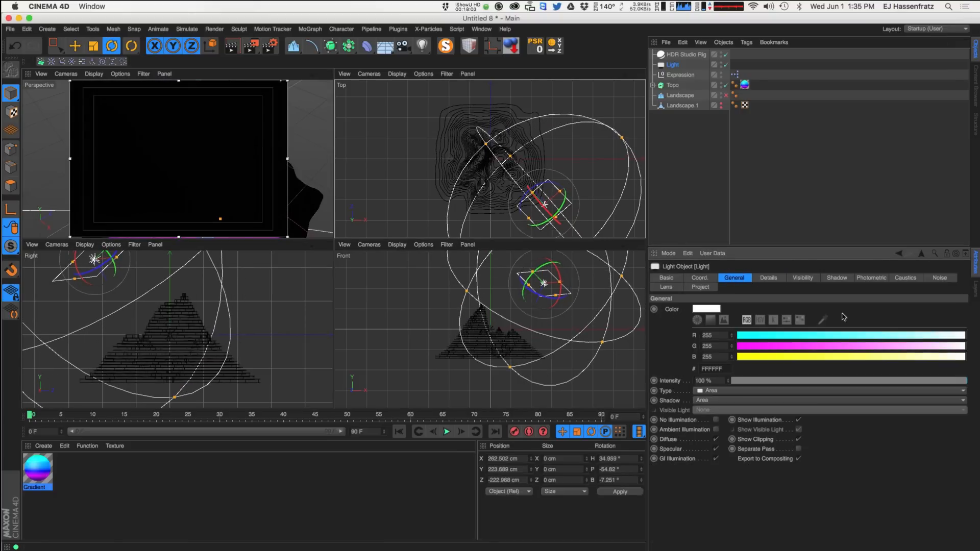
left_click(708, 381)
type("85")
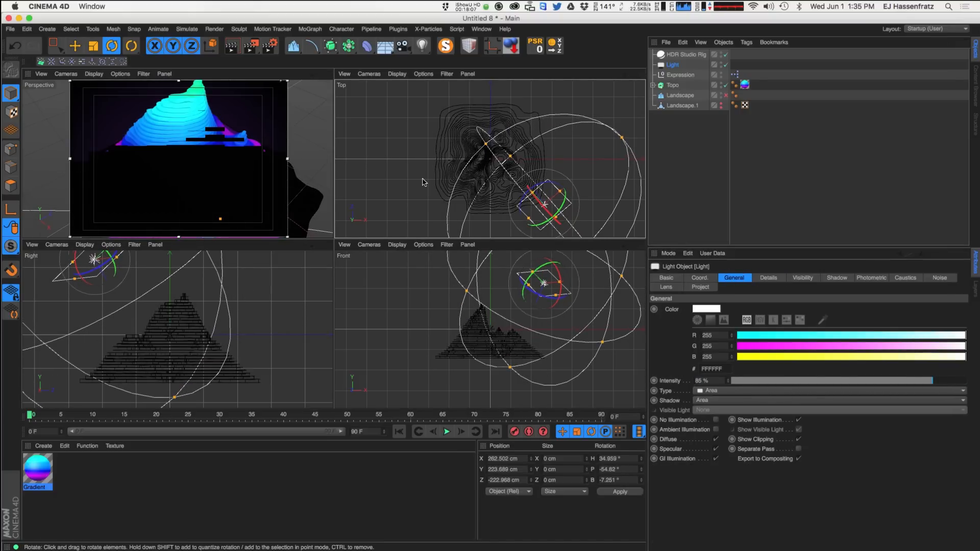
Open the Gradient material for editing and move its editor window clear of the object list
left_click(49, 459)
double_click(50, 459)
left_click_drag(306, 71, 536, 88)
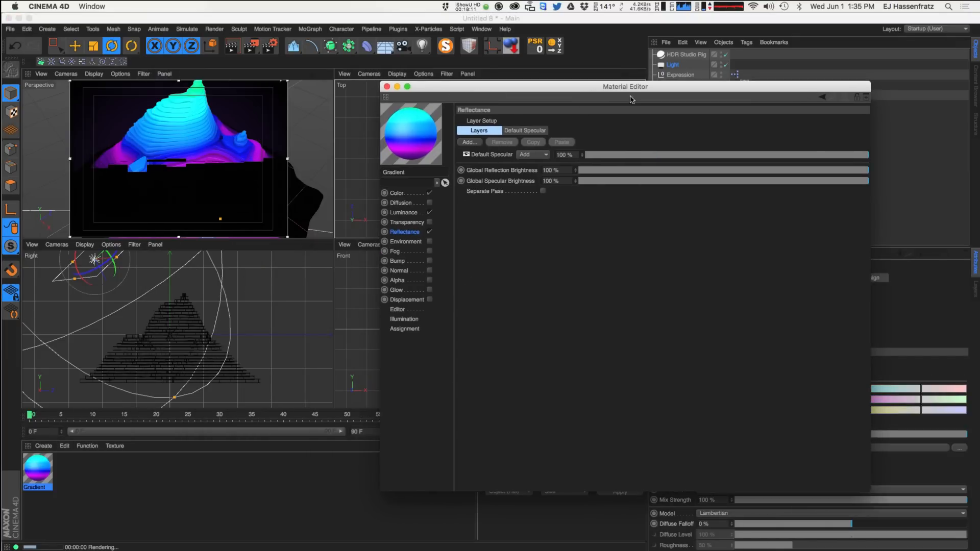
left_click_drag(654, 87, 481, 127)
Display the HDR Studio Rig's main controls and reposition the Material Editor window
left_click(684, 54)
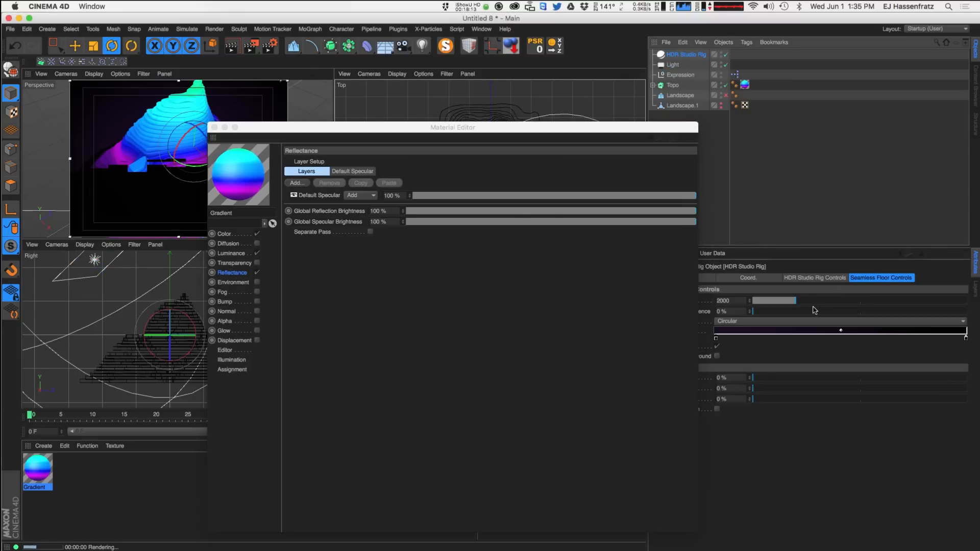
left_click(819, 278)
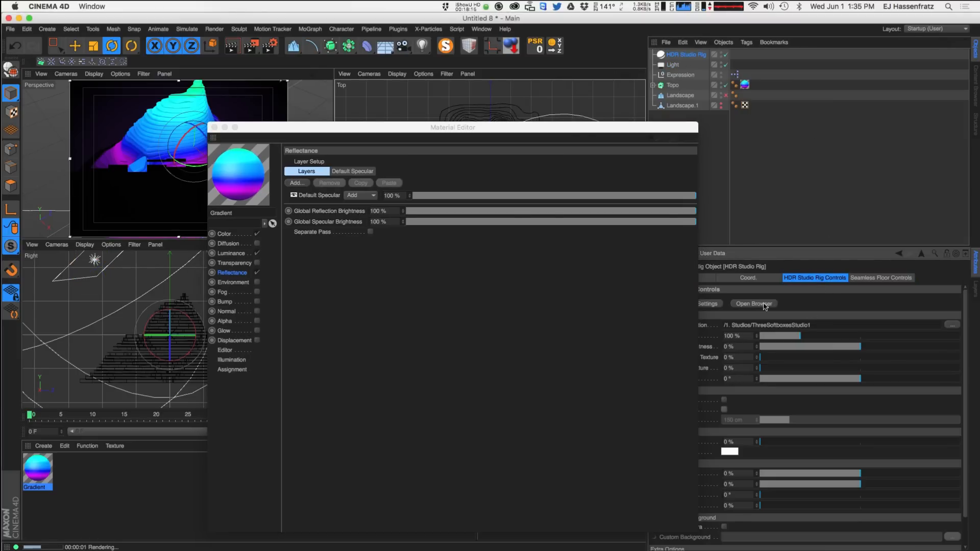
left_click_drag(557, 131, 555, 124)
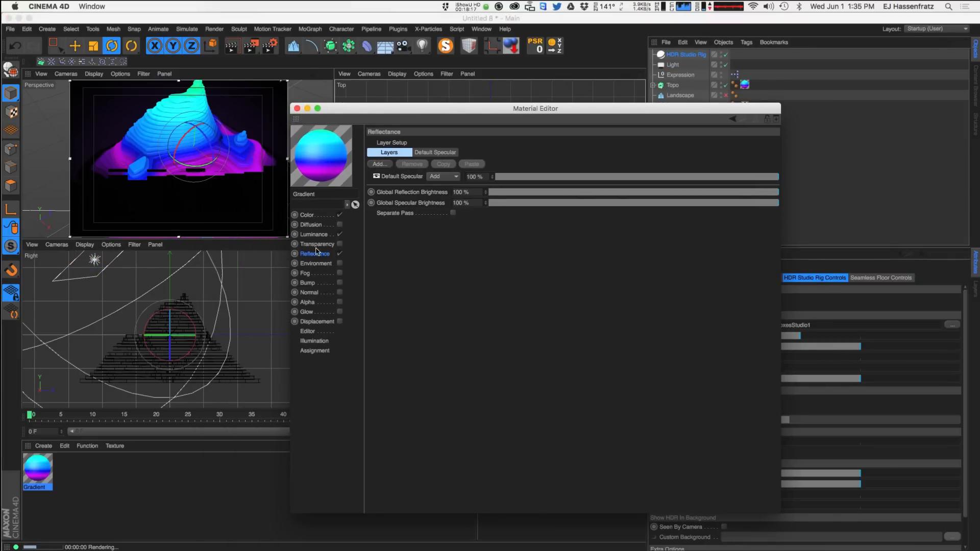
Set the Gradient material's Default Specular layer to 65% specular strength and -8% falloff
left_click(403, 176)
left_click_drag(574, 340, 671, 339)
left_click_drag(592, 319, 613, 321)
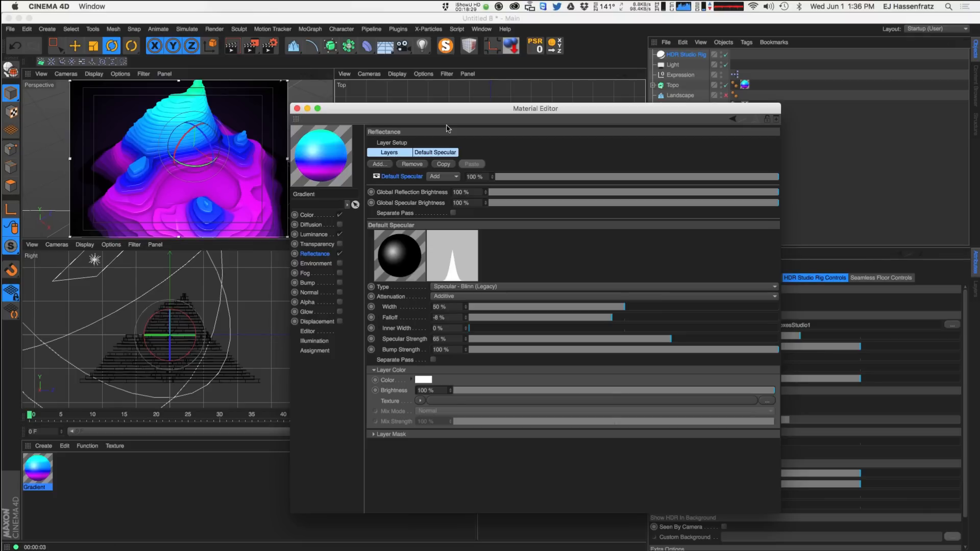
Set the Gradient material's luminance brightness to 0% and its texture mix strength to 74%
left_click(316, 234)
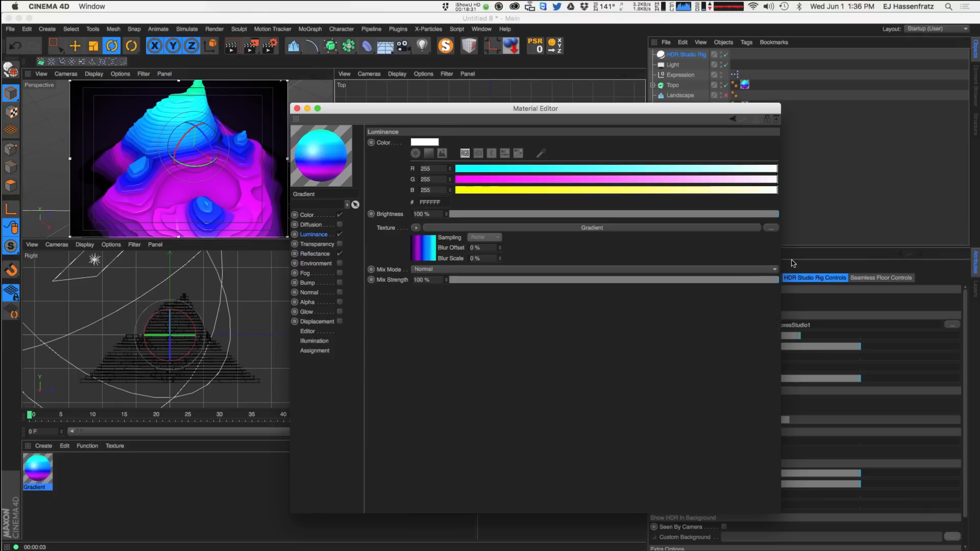
left_click_drag(571, 216, 416, 223)
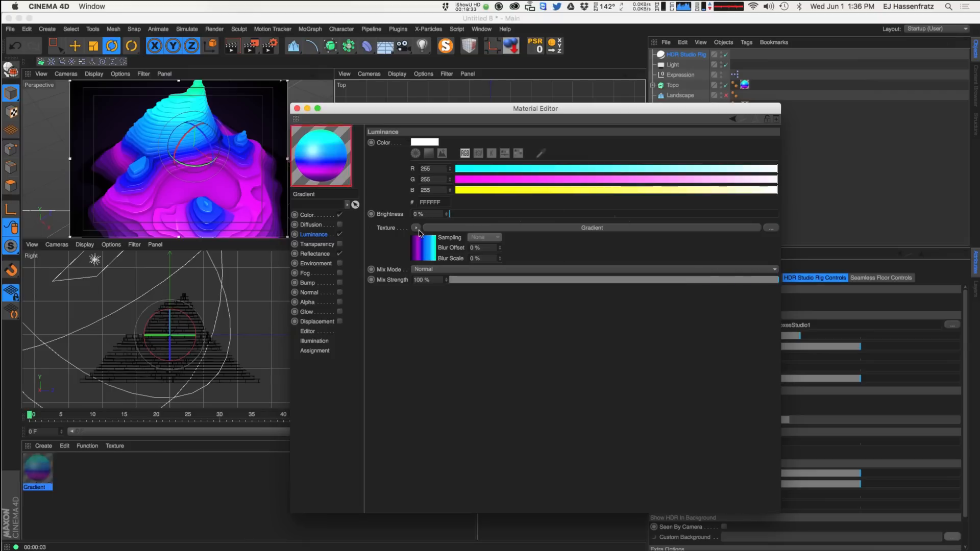
left_click(749, 279)
left_click_drag(748, 280, 697, 284)
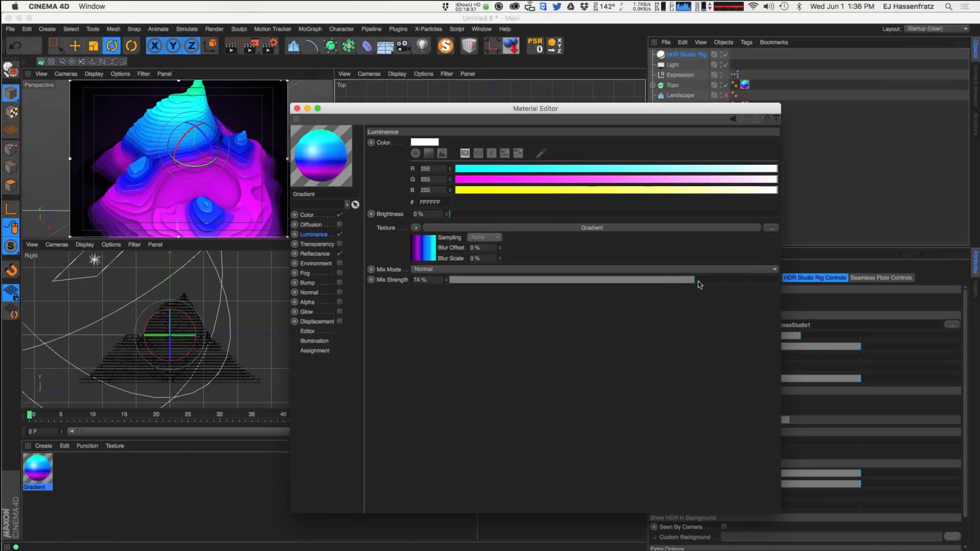
Maximize the perspective view beside the Material Editor and set the luminance mix strength to 75%
key("e")
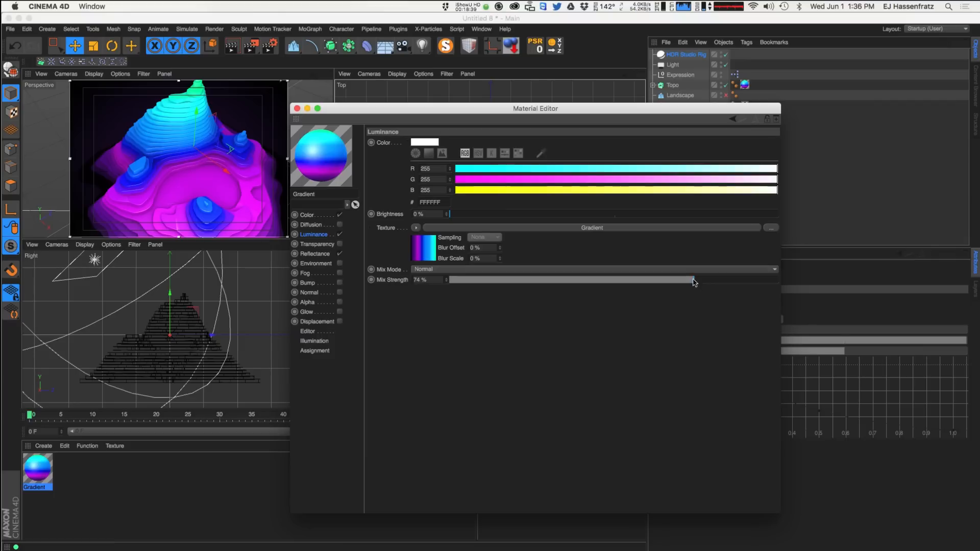
left_click(329, 74)
left_click_drag(388, 116, 562, 109)
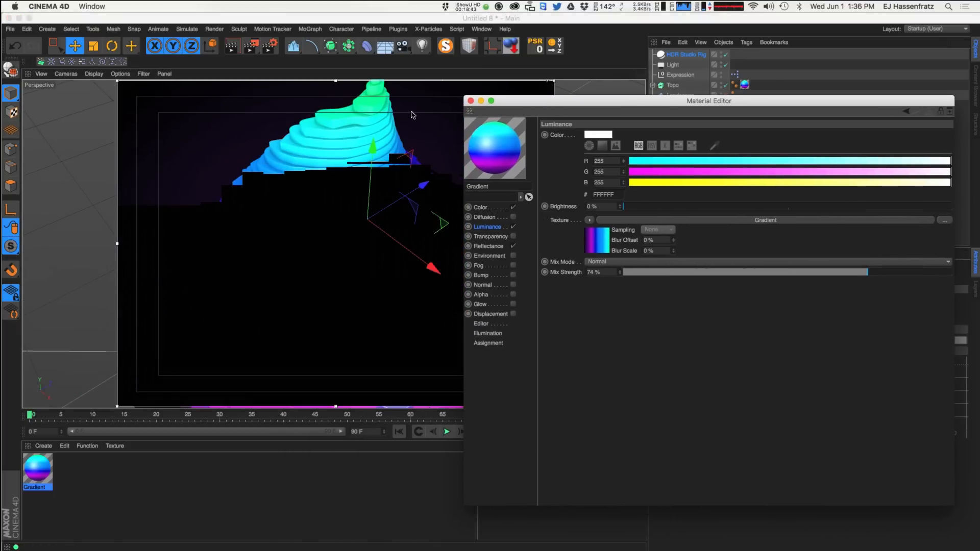
left_click_drag(296, 178, 380, 271, "alt")
key("super+r")
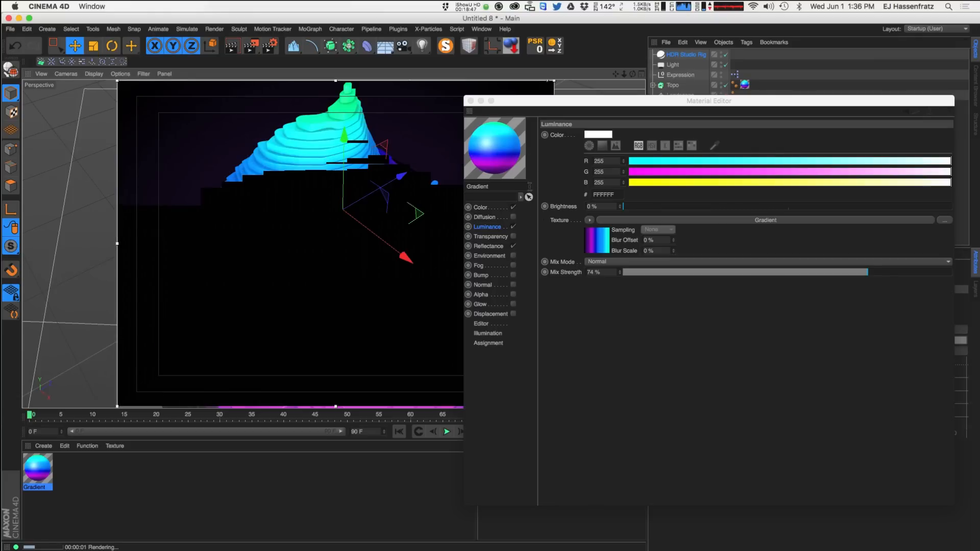
left_click(620, 271)
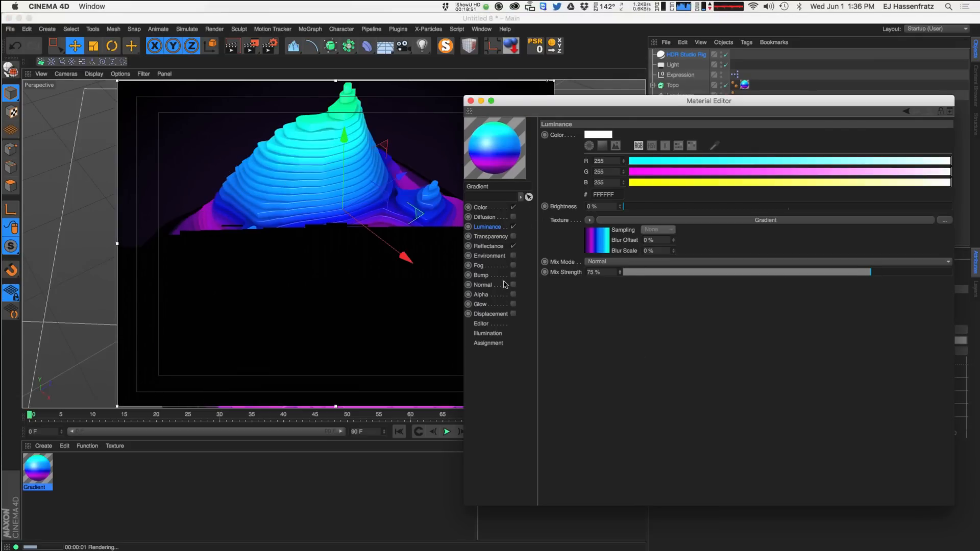
Add a Beckmann reflectance layer to the Gradient material and set its attenuation to Additive
left_click(493, 247)
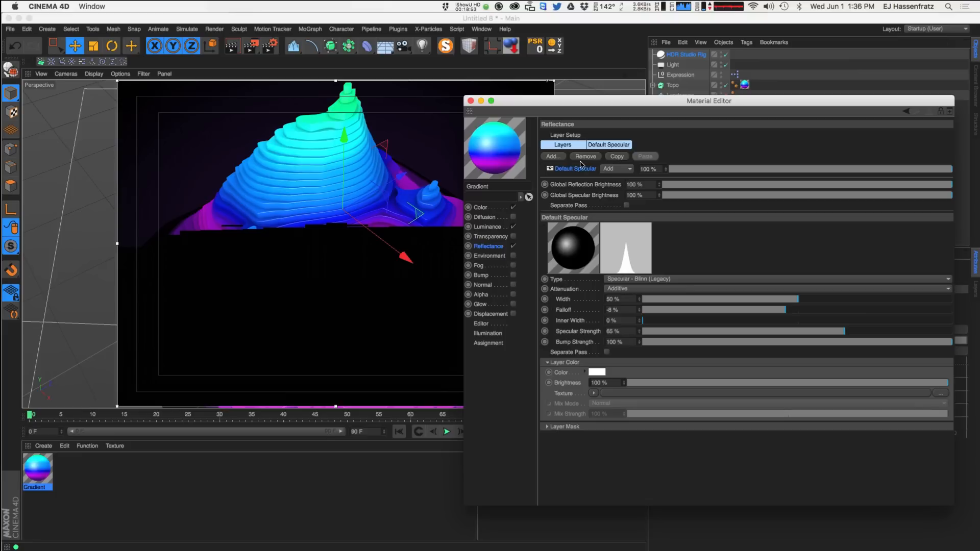
left_click(555, 156)
left_click(593, 161)
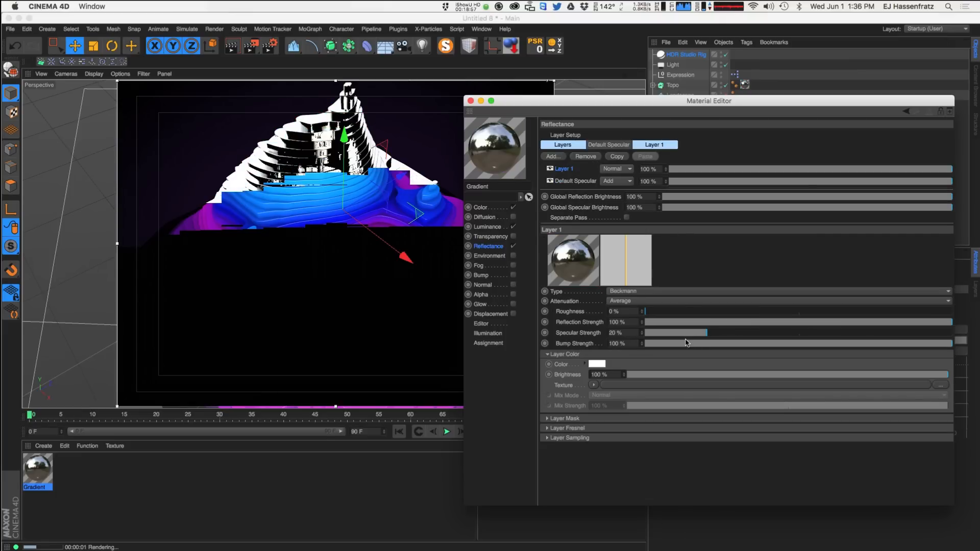
left_click(642, 301)
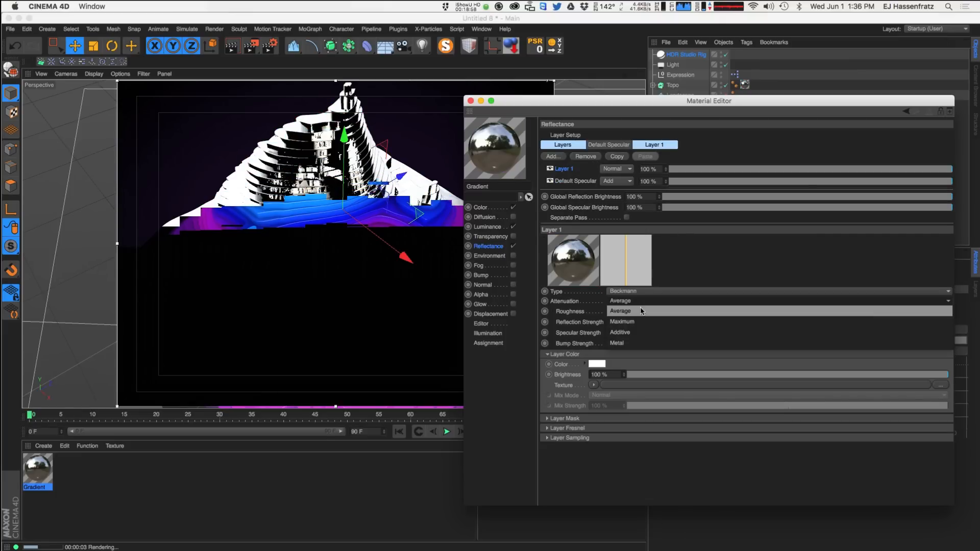
left_click(645, 345)
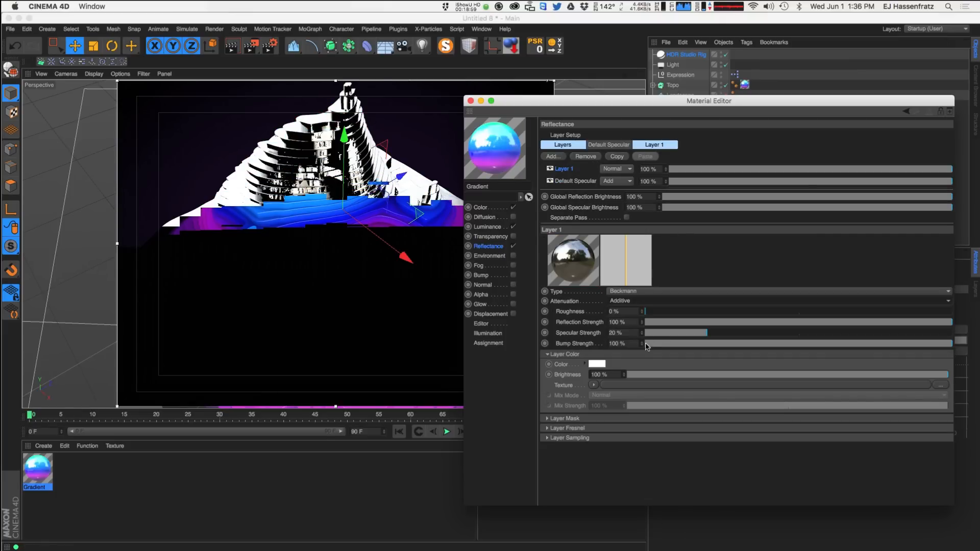
Set the Beckmann layer's reflection strength to 19%, specular strength to 0% and roughness to 10%
left_click(704, 322)
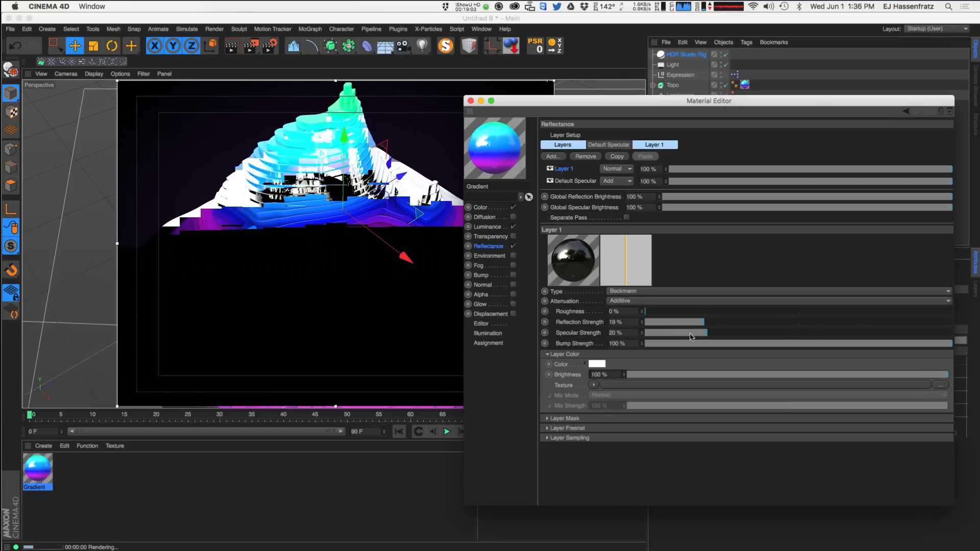
left_click_drag(690, 335, 614, 341)
left_click(676, 312)
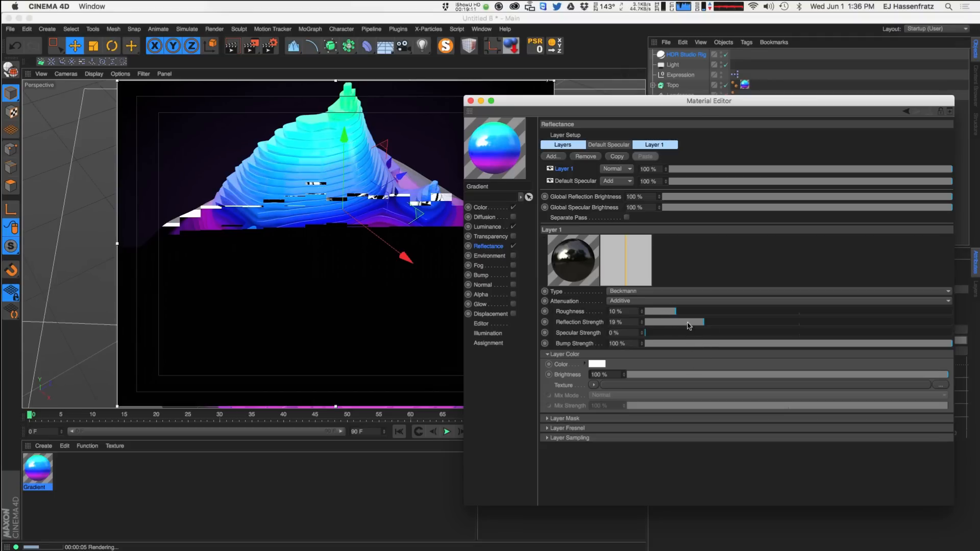
Set the Beckmann layer's reflection strength to 20% and its roughness to 15%
left_click_drag(689, 326, 681, 325)
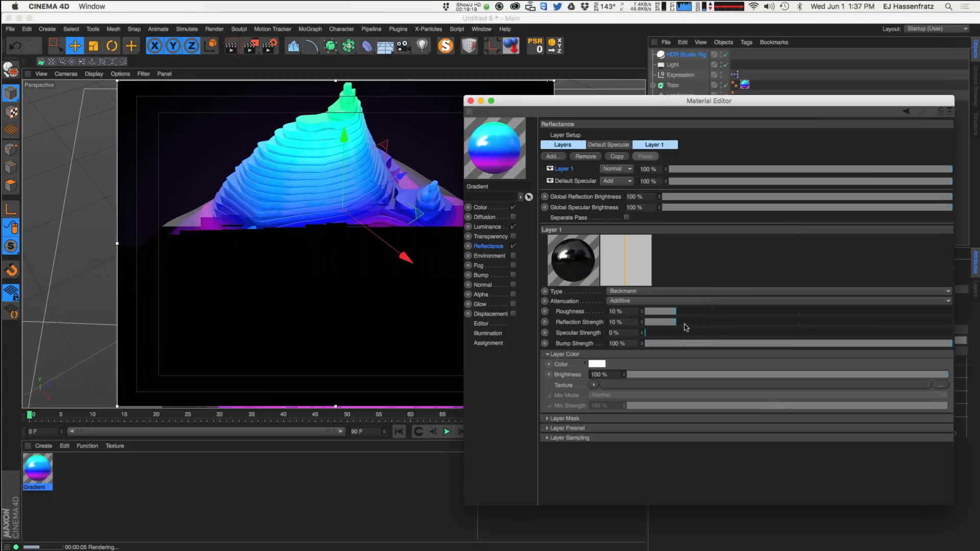
left_click_drag(684, 323, 707, 323)
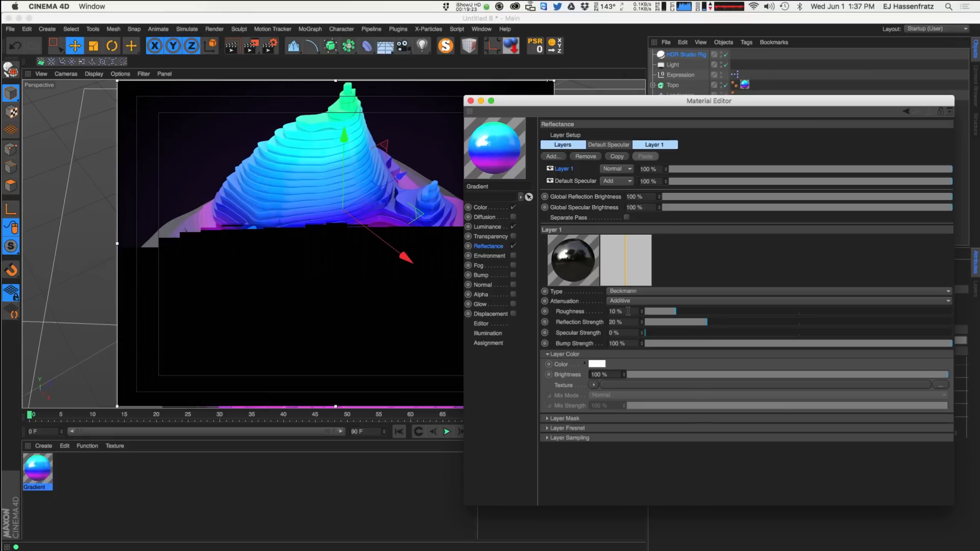
type("15")
key("Return")
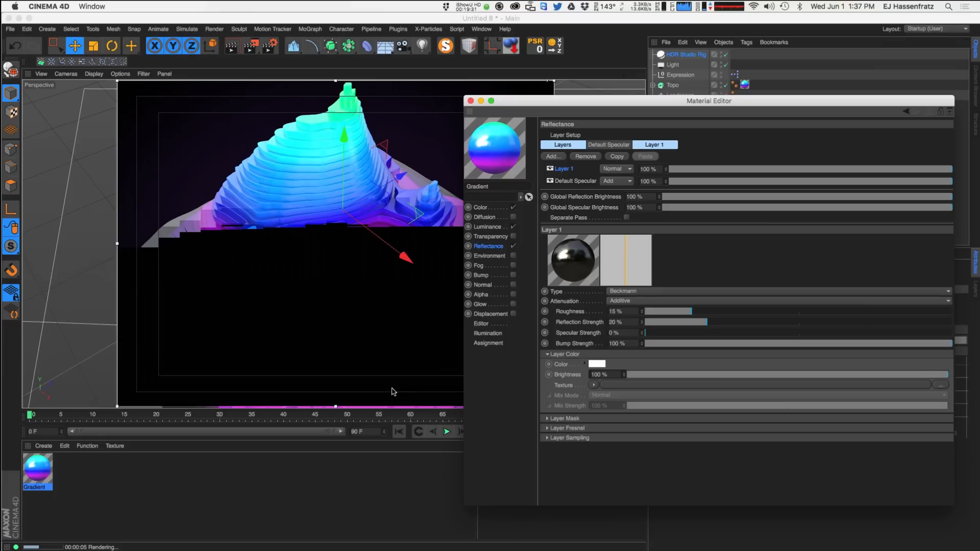
Tint the Beckmann layer's color light cyan, C2FFFF, by lowering red to 194
left_click(597, 364)
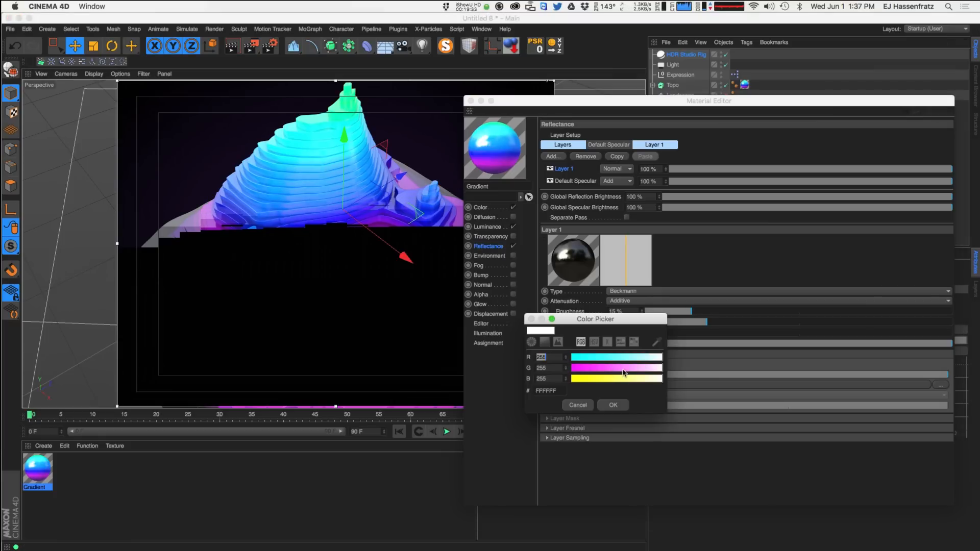
left_click(649, 358)
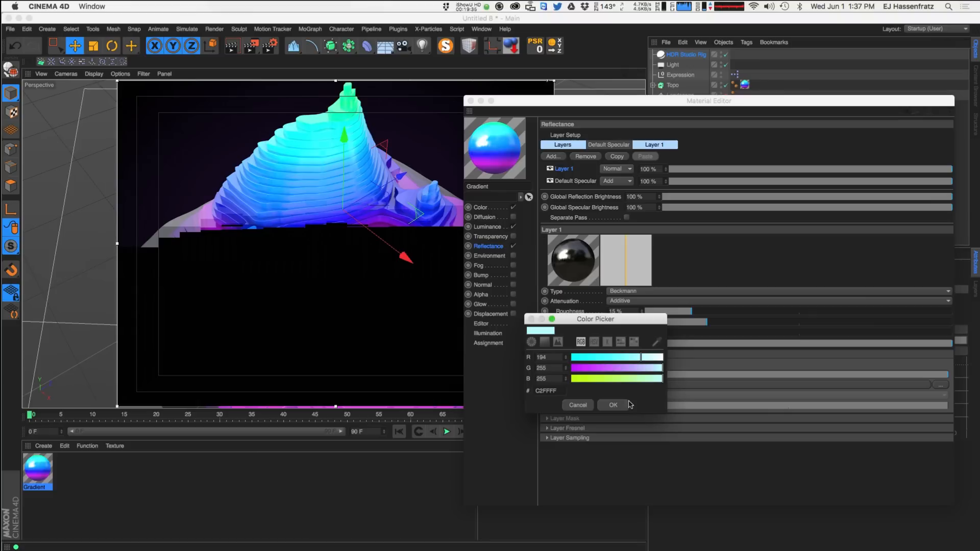
left_click(613, 404)
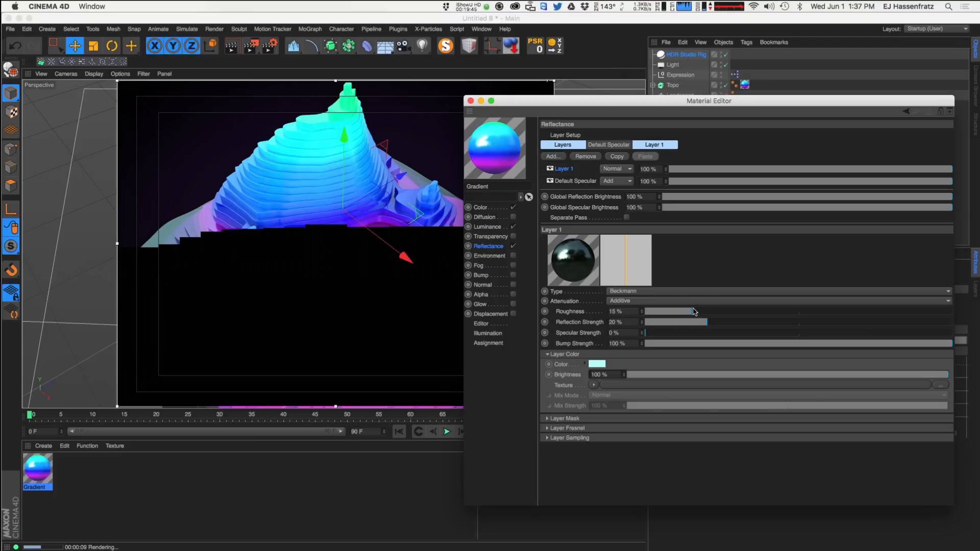
Give the Beckmann layer a Dielectric Fresnel with the Plexiglas preset
left_click(576, 428)
left_click(597, 438)
left_click(599, 459)
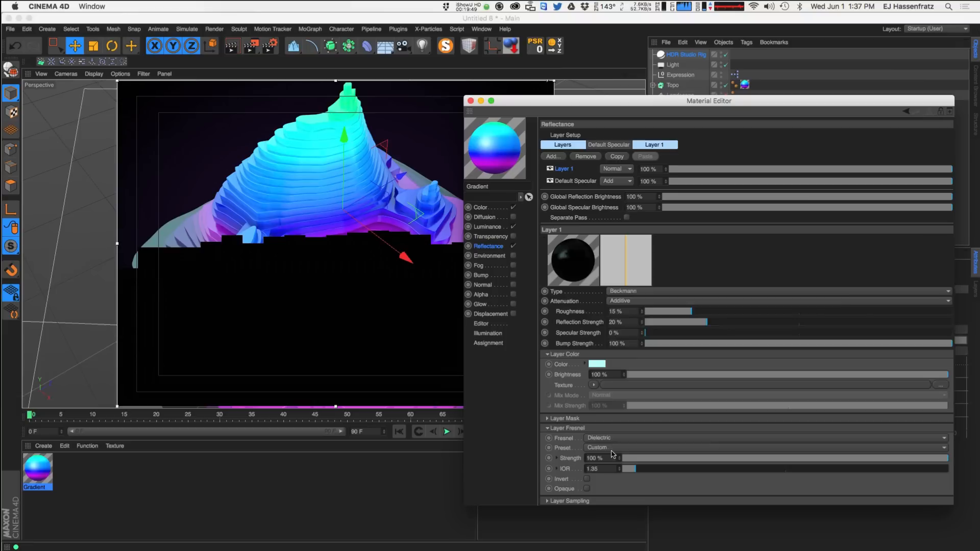
left_click(610, 447)
left_click(607, 385)
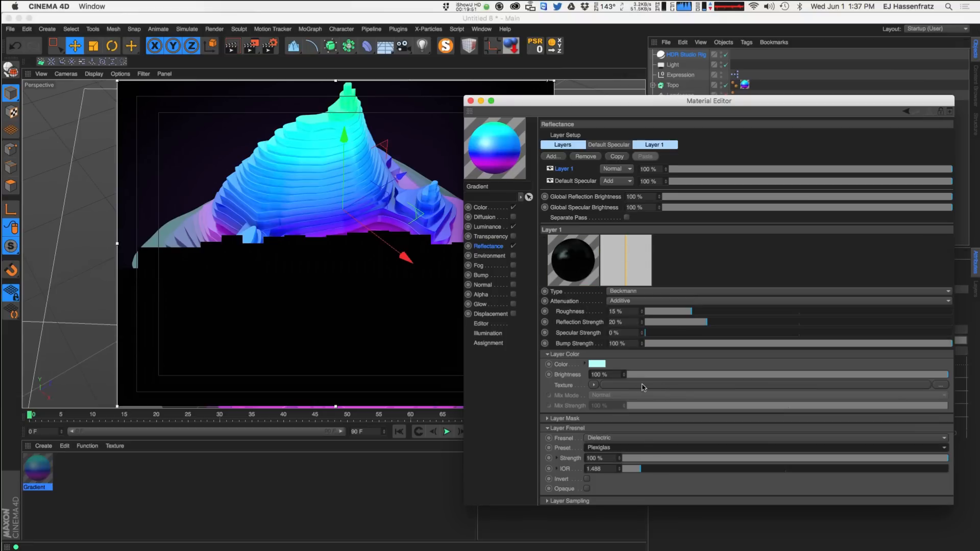
Set the Beckmann layer's Fresnel strength to 85% and close the Material Editor
left_click(922, 458)
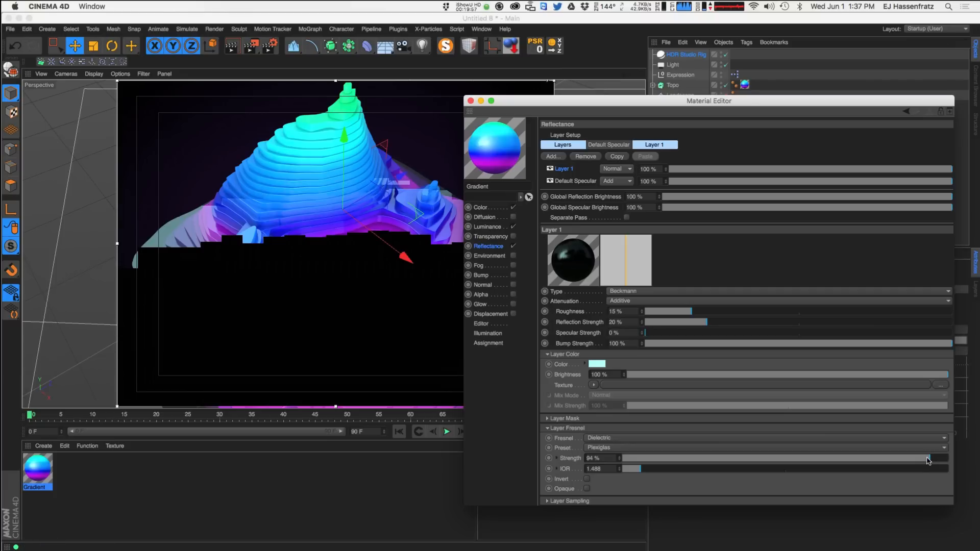
left_click_drag(923, 460, 886, 465)
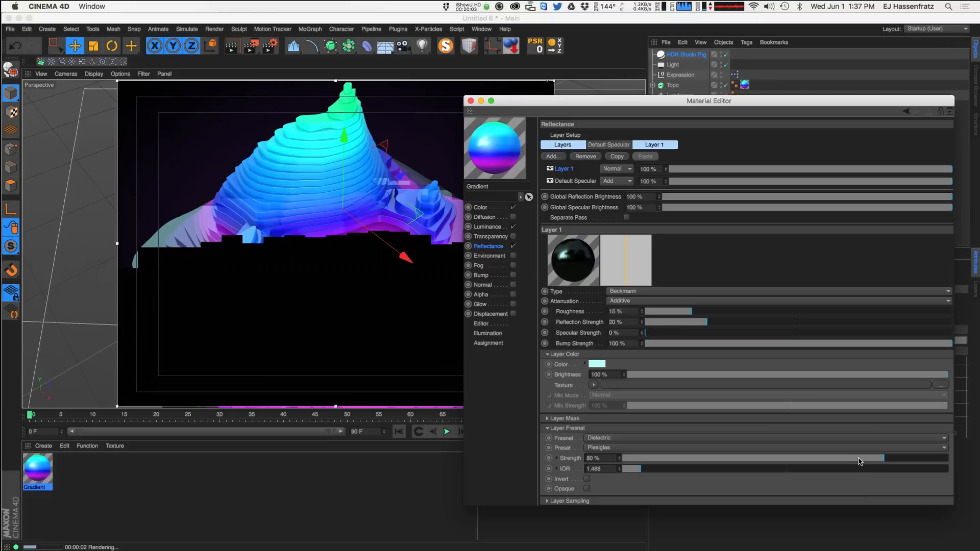
left_click_drag(883, 465, 896, 463)
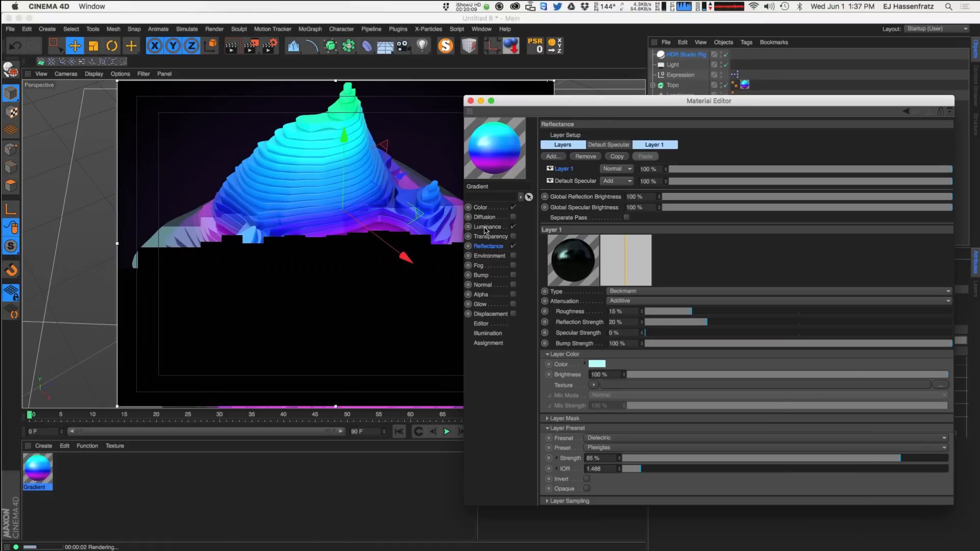
left_click(471, 101)
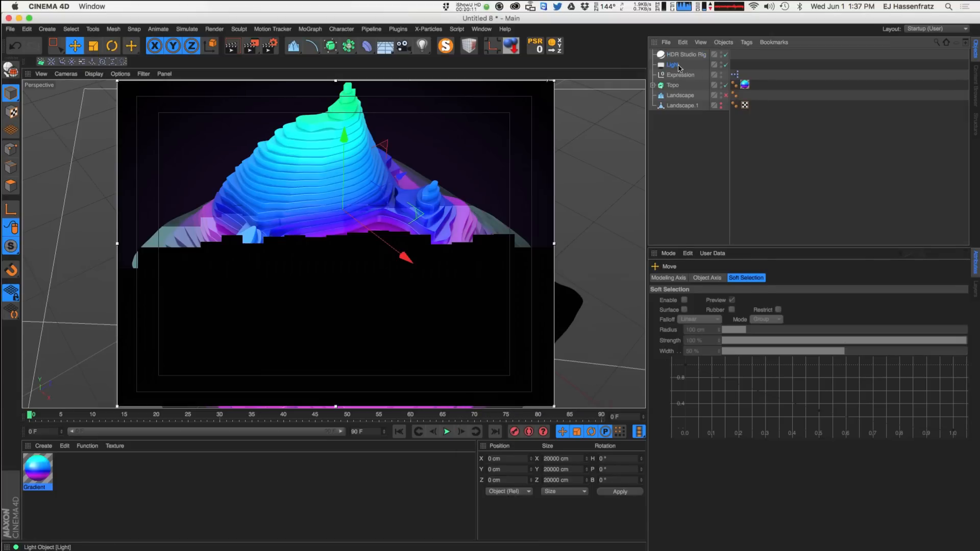
Select the area light, then switch the renderer to Physical in the render settings
left_click(702, 65)
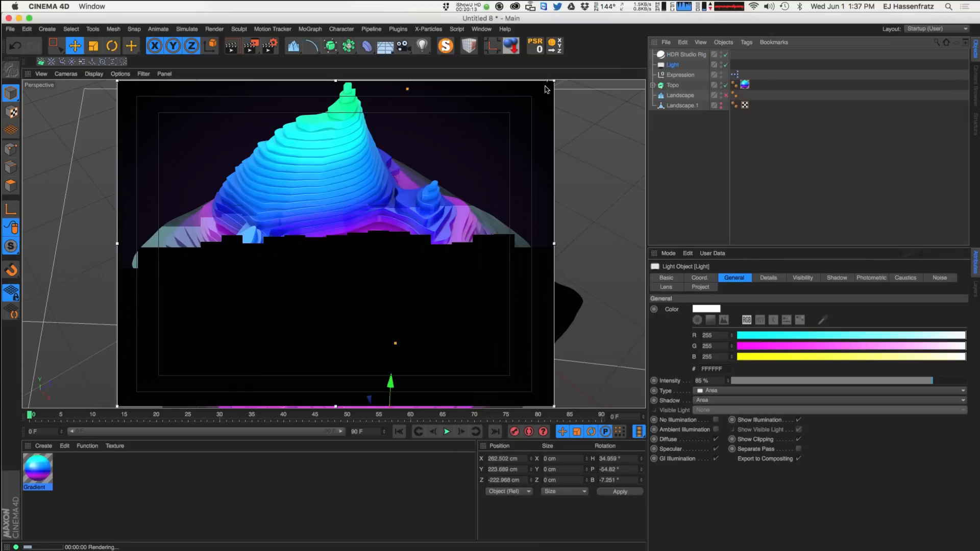
left_click(269, 46)
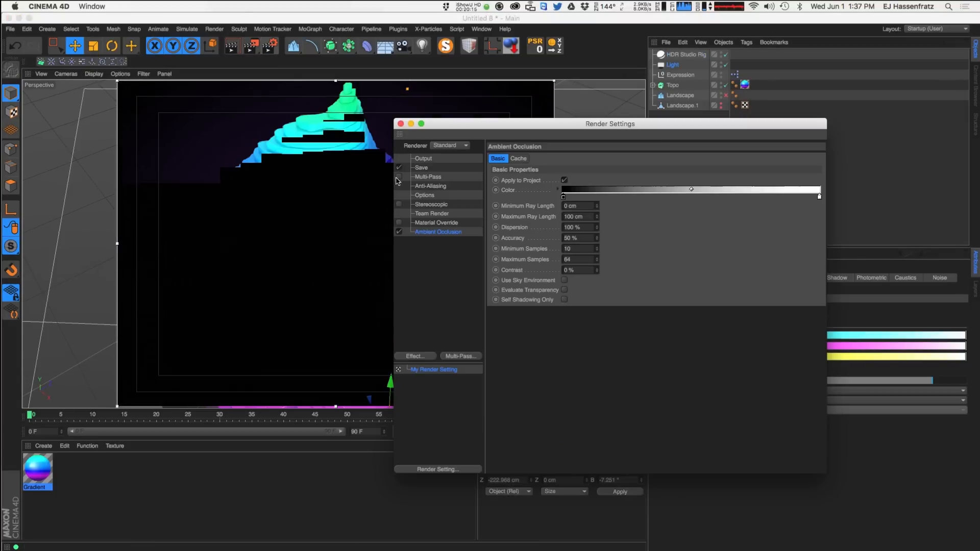
left_click(446, 146)
left_click(443, 167)
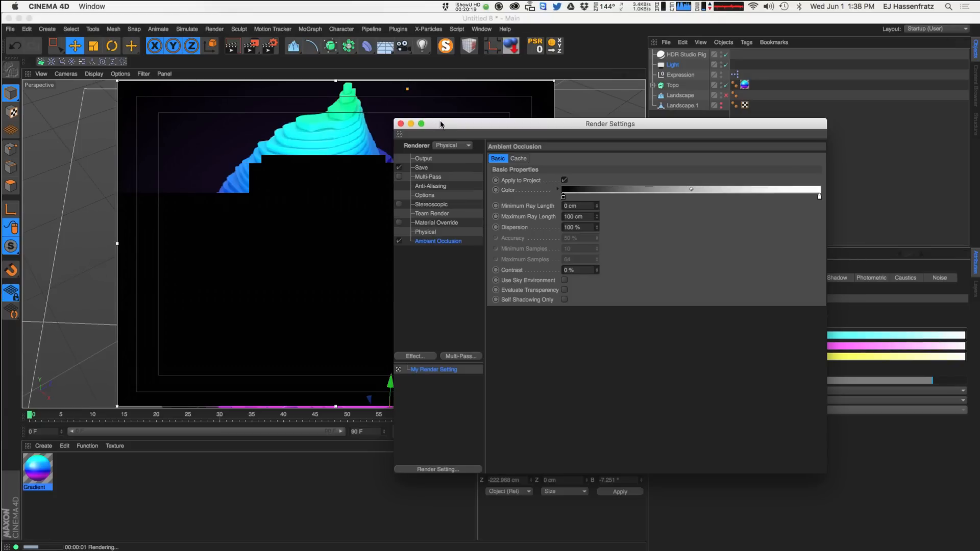
left_click_drag(440, 124, 619, 154)
left_click(549, 118)
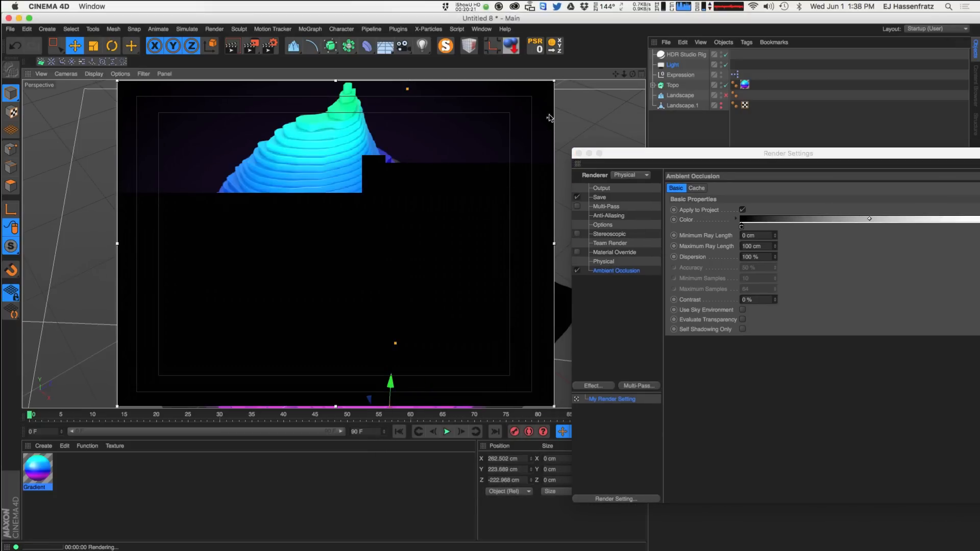
left_click_drag(605, 155, 576, 145)
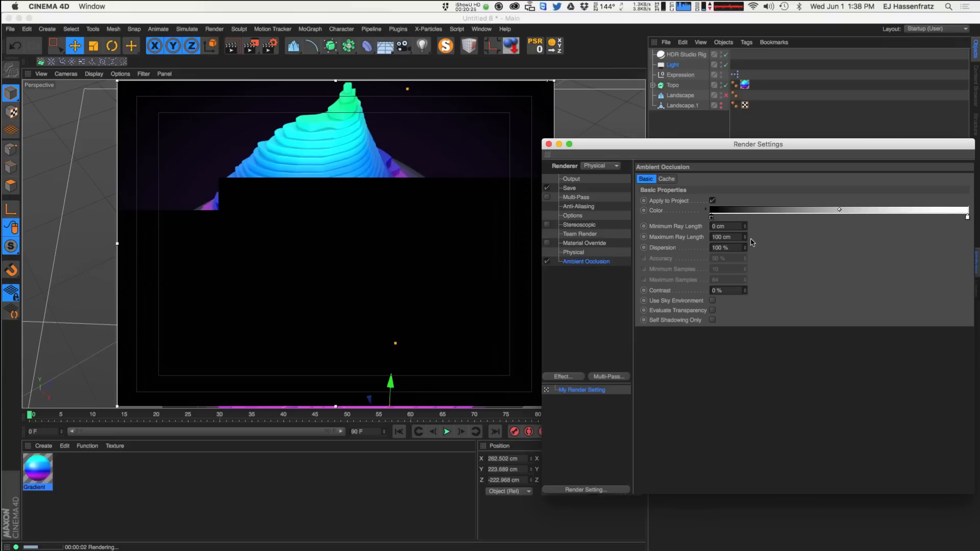
Set the Physical renderer's sampling subdivisions to 4, minimum shading subdivisions to 2 and maximum shading subdivisions to 4
left_click(573, 253)
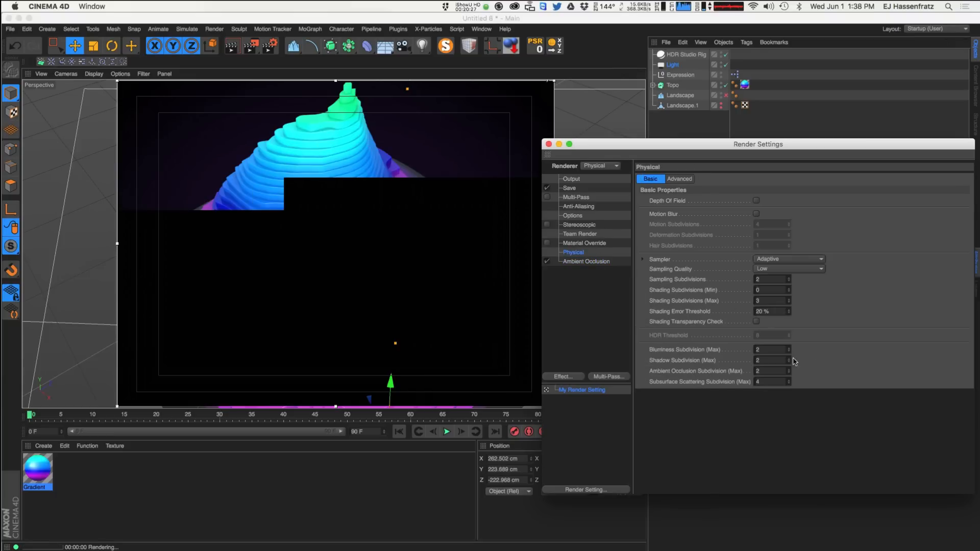
left_click_drag(771, 280, 745, 286)
type("4")
key("Tab")
type("2")
key("Tab")
type("4")
key("Return")
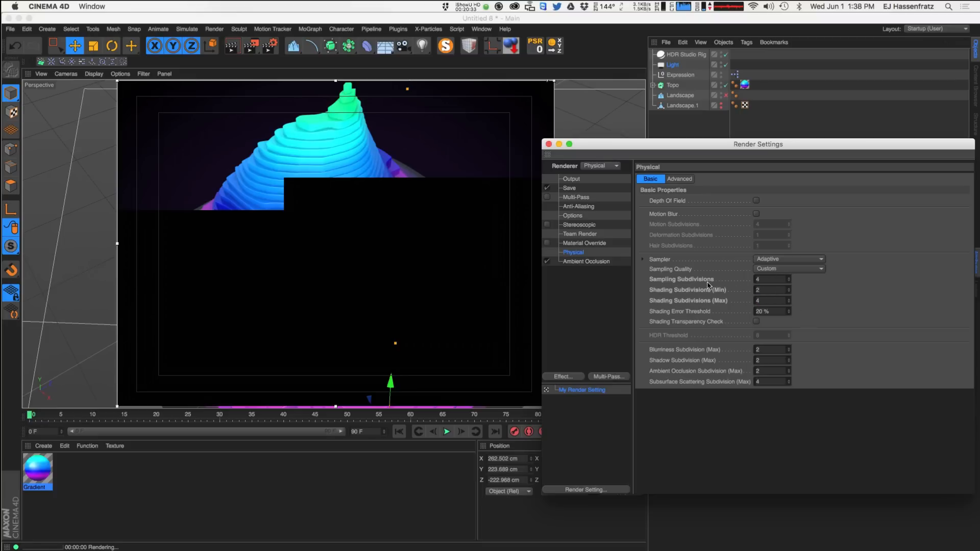
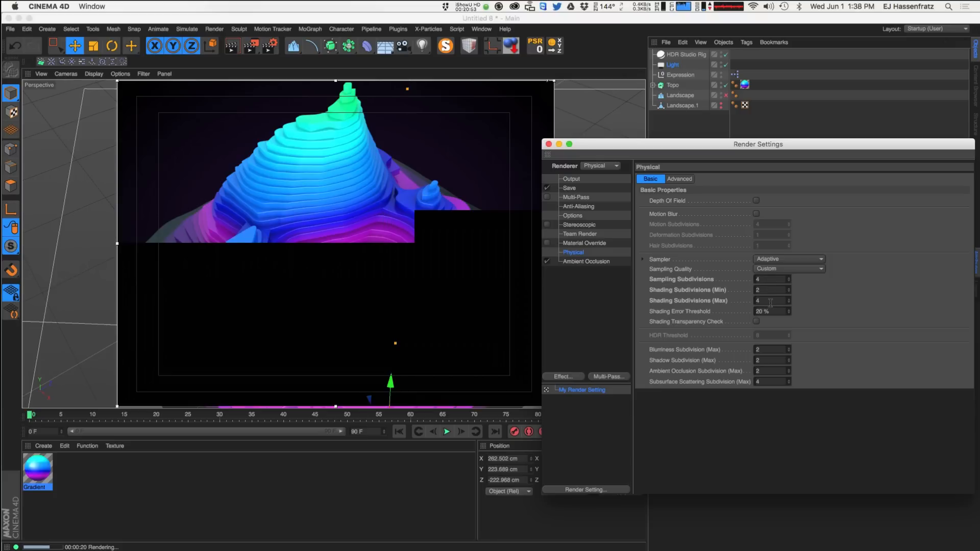
Reduce the sampling subdivisions and the maximum shading subdivisions to 3 each
left_click_drag(770, 302, 755, 303)
double_click(772, 281)
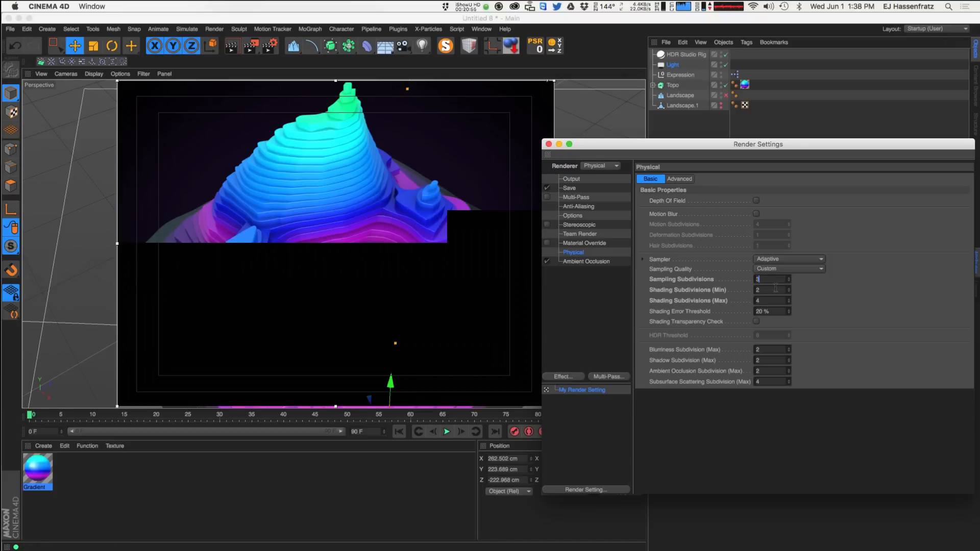
left_click_drag(766, 301, 743, 301)
Set the maximum blurriness, shadow and ambient occlusion subdivisions to 3 each
double_click(771, 350)
type("3")
double_click(767, 371)
type("3")
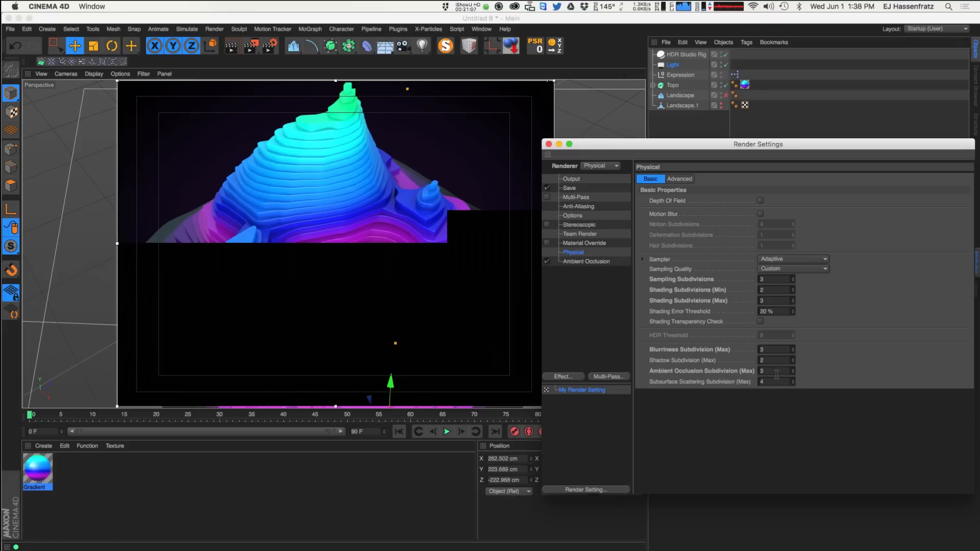
double_click(775, 362)
type("3")
left_click(700, 362)
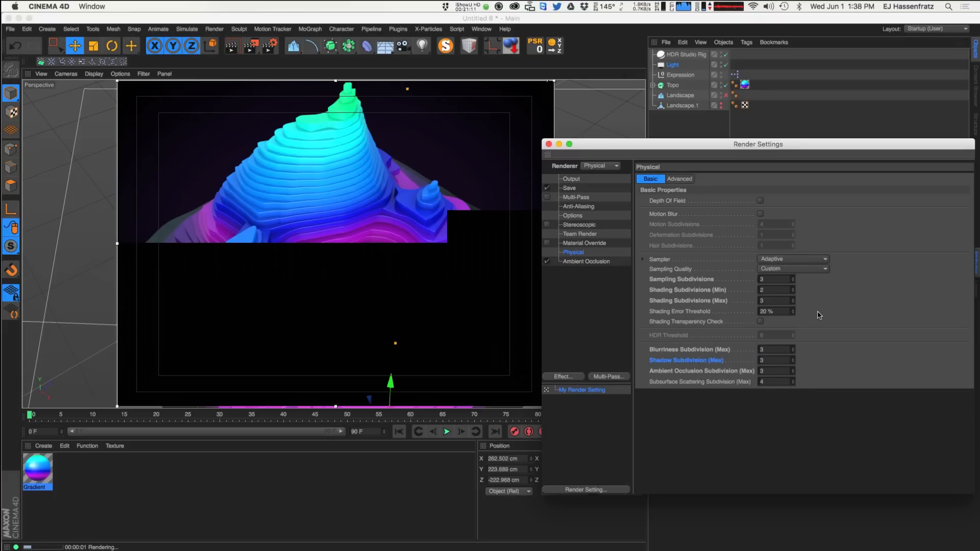
Show the four-view layout and preview the render of the whole landscape in the perspective view
right_click_drag(352, 233, 423, 205, "alt")
middle_click_drag(374, 191, 358, 127, "alt")
left_click(641, 74)
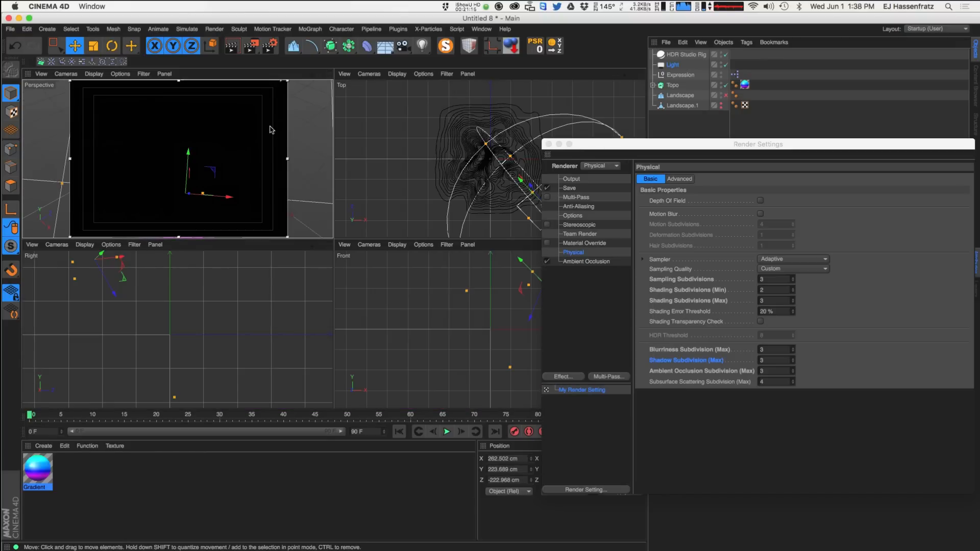
left_click_drag(657, 146, 446, 129)
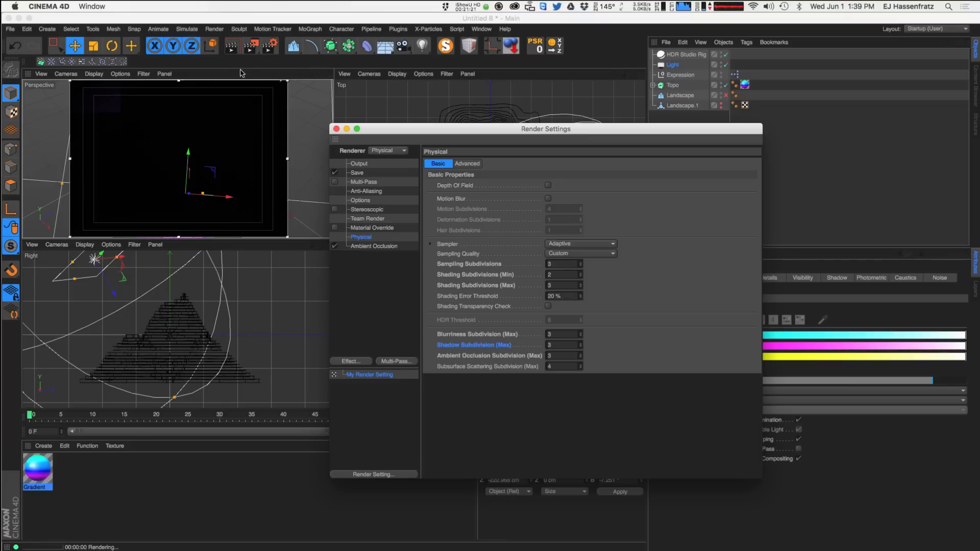
left_click(239, 78)
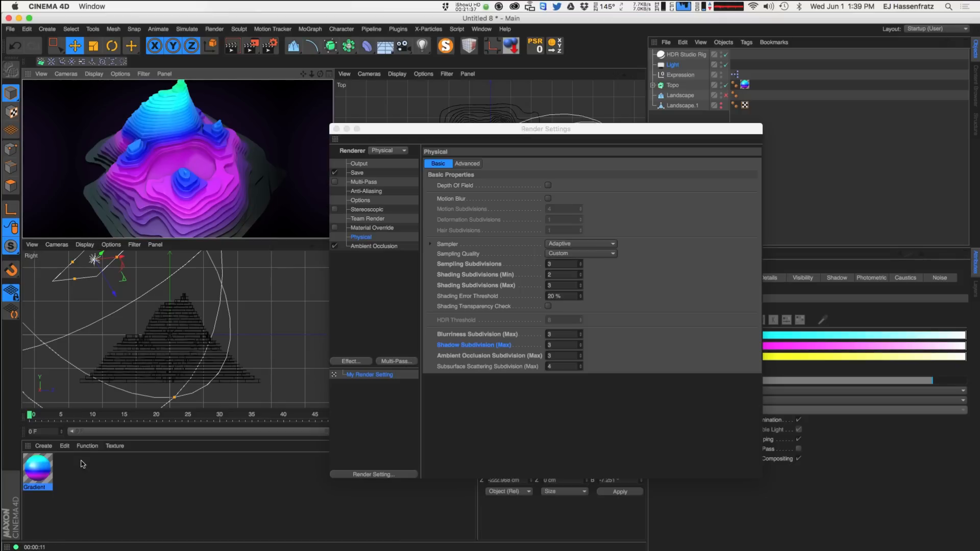
In the Gradient material's color gradient, move the dark purple and magenta knots toward the blue knot
left_click(43, 466)
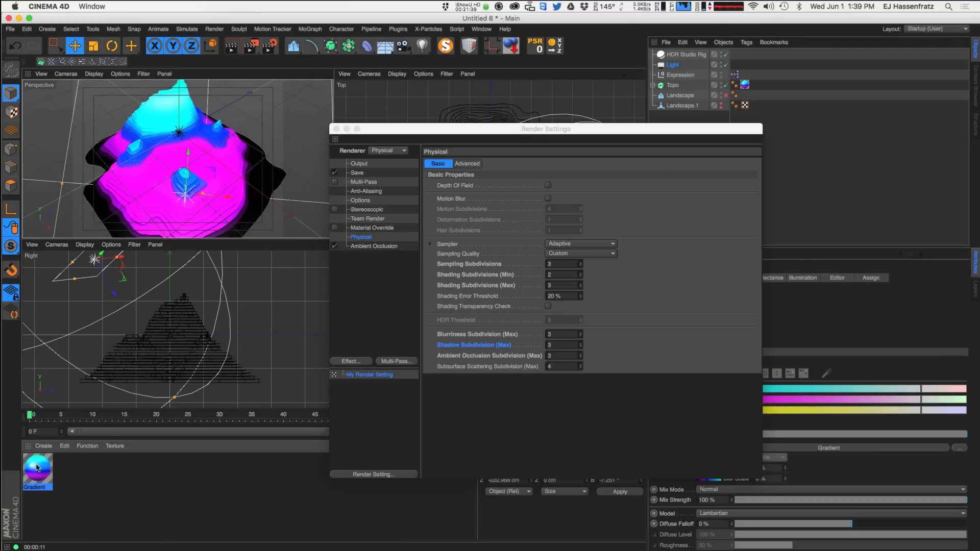
double_click(41, 467)
left_click_drag(365, 72, 567, 75)
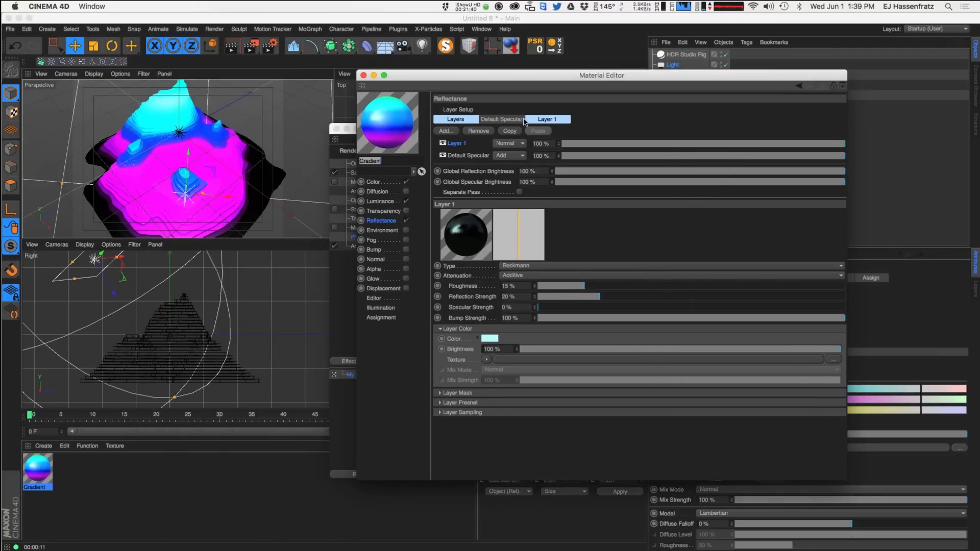
left_click(399, 184)
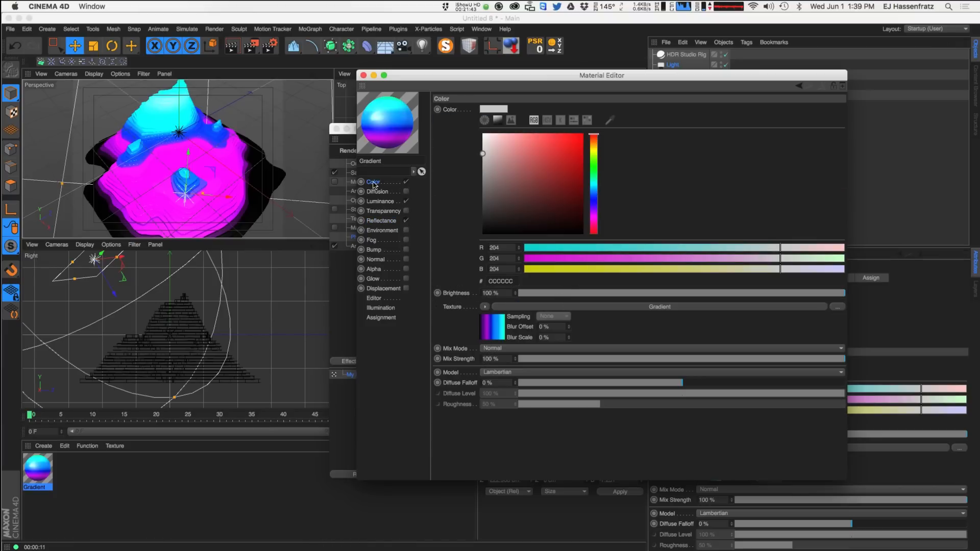
left_click(530, 306)
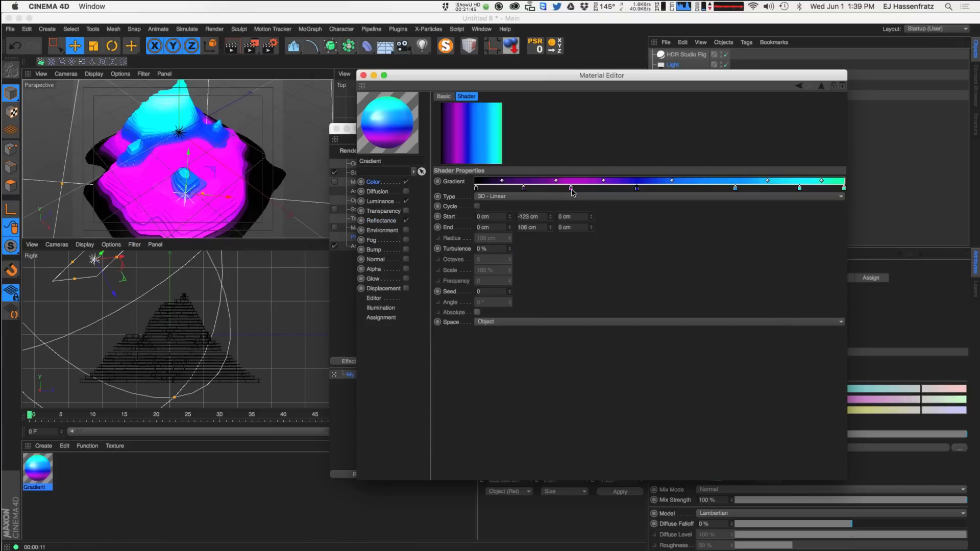
left_click_drag(637, 189, 620, 189)
left_click_drag(523, 188, 617, 188)
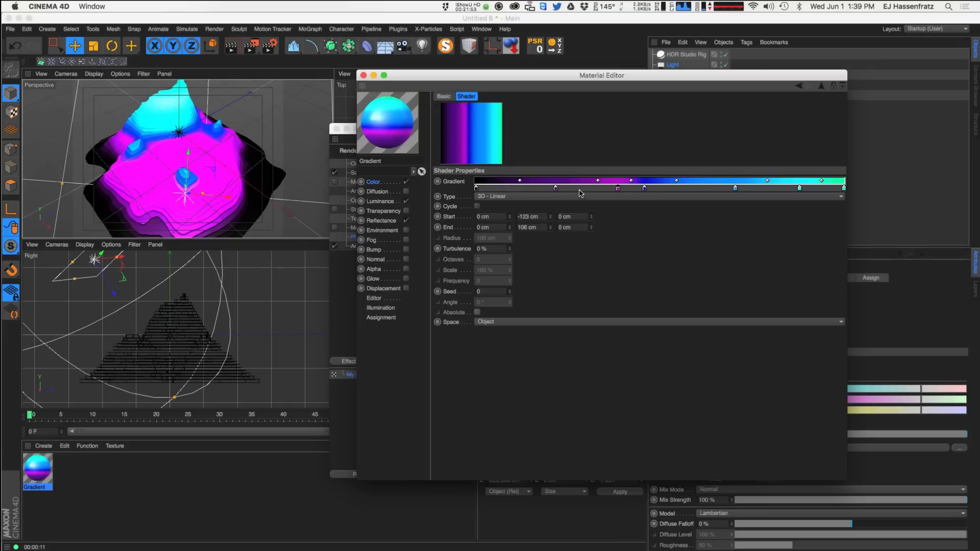
Bring the dark purple knot closer to the magenta knot and shift the midpoint after the blue knot toward light blue
left_click_drag(555, 189, 587, 189)
left_click(719, 188)
left_click_drag(715, 201, 702, 209)
left_click_drag(645, 189, 703, 183)
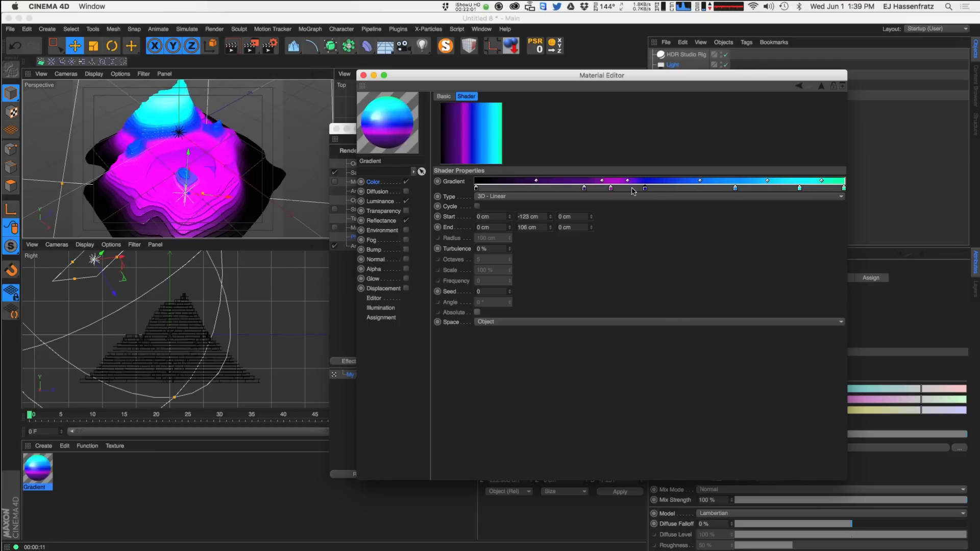
Recolor the gradient's magenta knot to purple 9F00C4 and shift the dark purple knot slightly toward black
double_click(663, 189)
left_click_drag(647, 182, 578, 188)
left_click(631, 231)
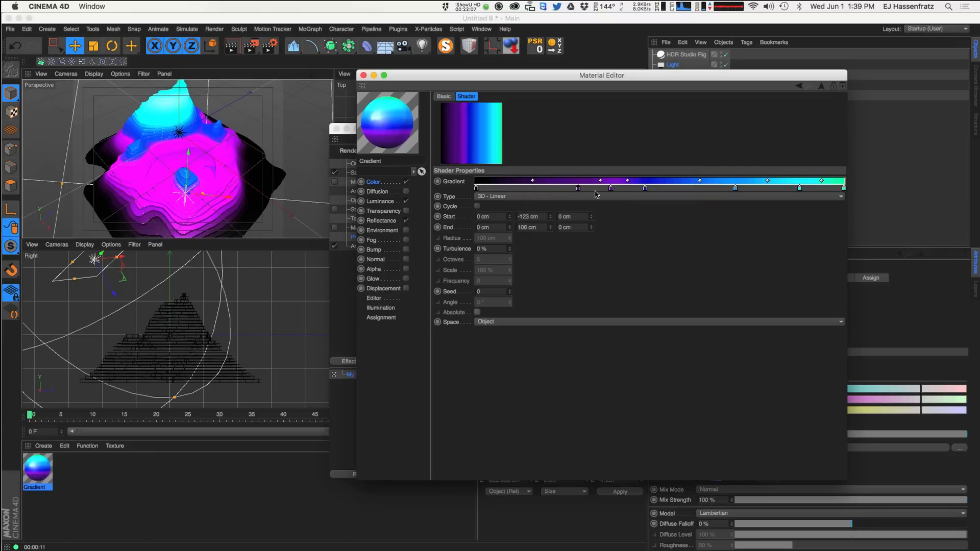
double_click(610, 188)
left_click(643, 184)
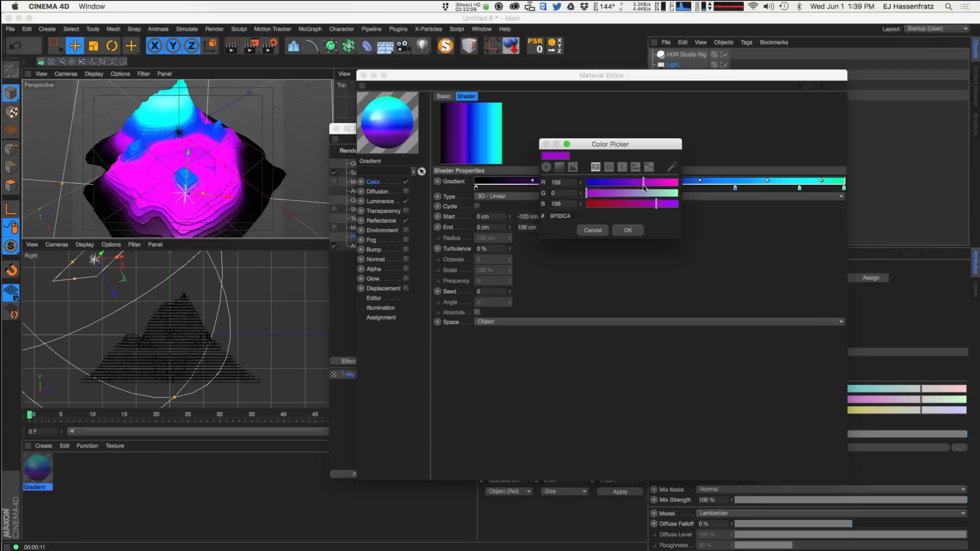
left_click(627, 230)
Check the luminance gradient, then move the color gradient's midpoint between black and dark purple closer to black
left_click(393, 202)
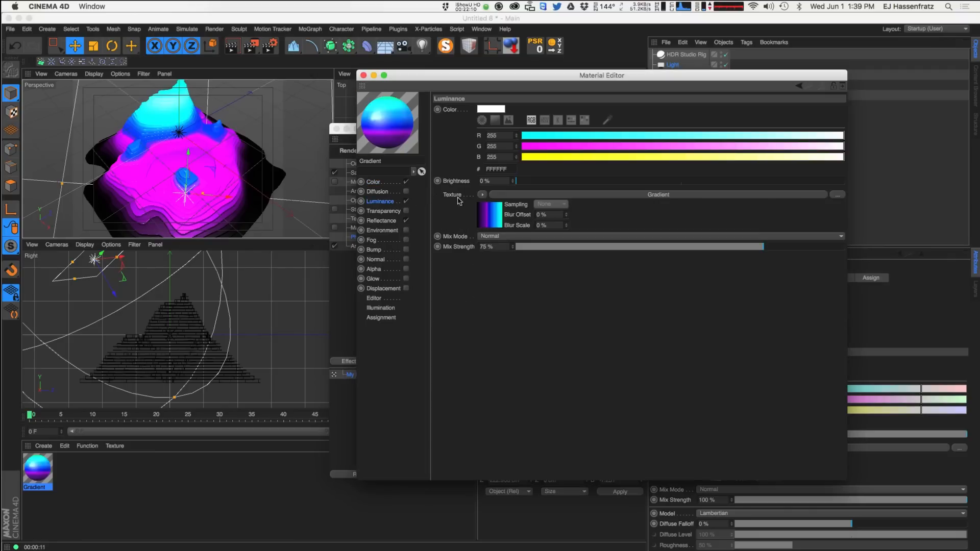
left_click(523, 194)
left_click(385, 182)
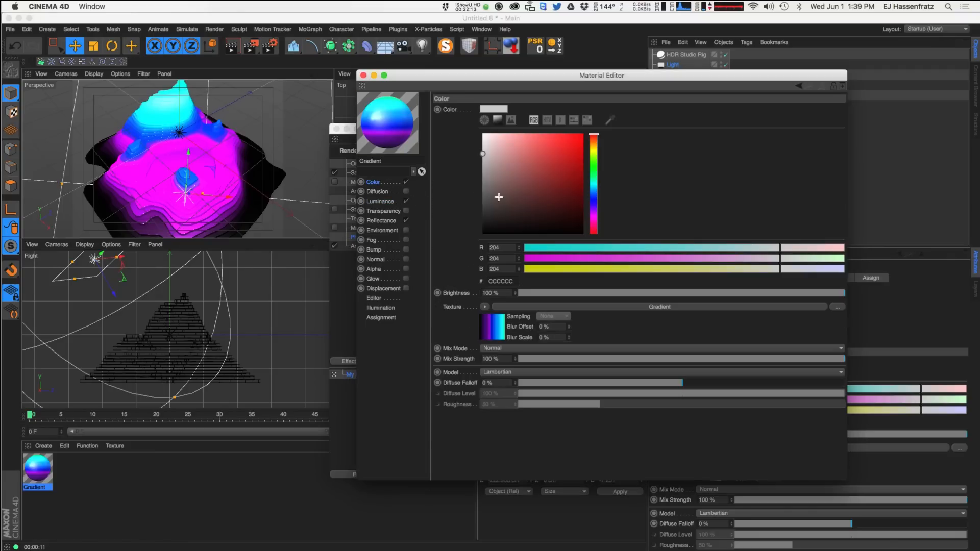
left_click(531, 296)
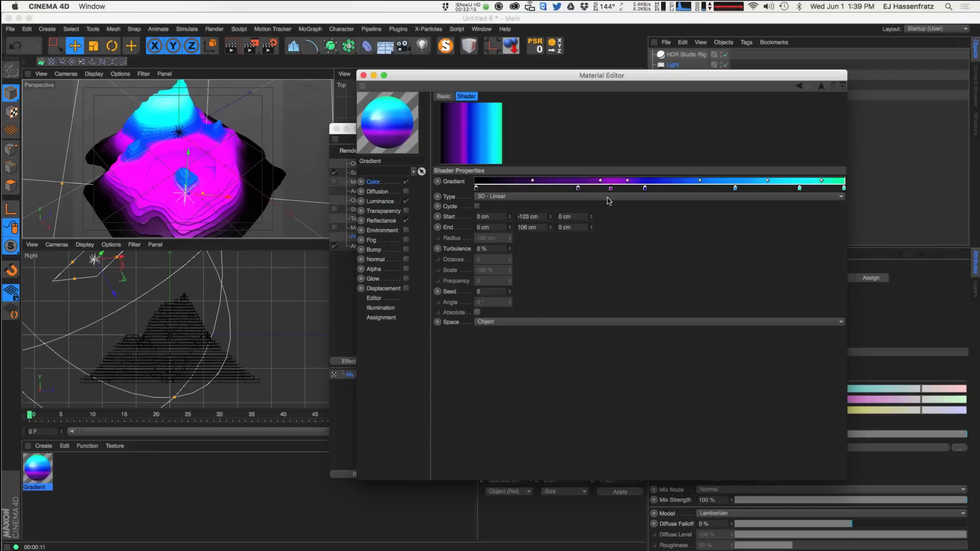
left_click_drag(476, 188, 501, 219)
left_click_drag(527, 181, 504, 185)
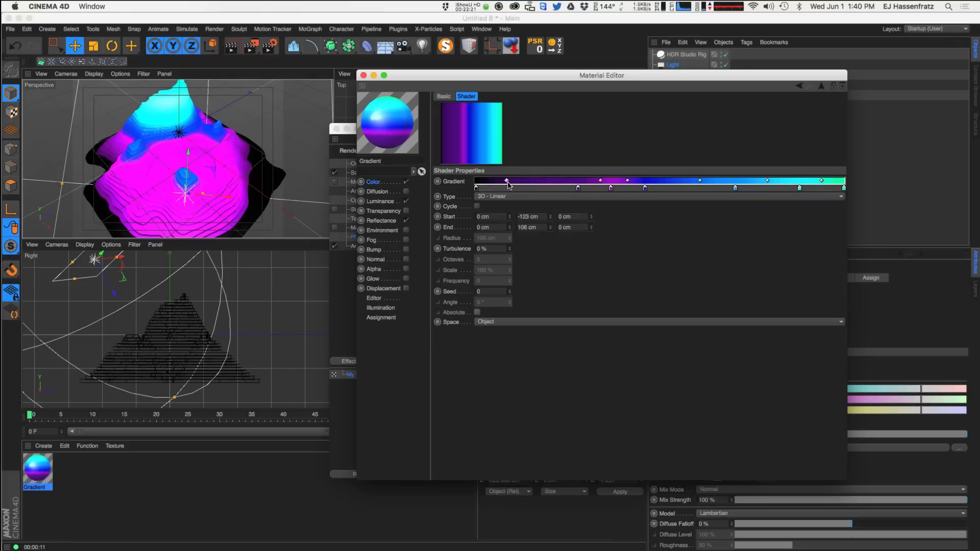
Place the color gradient's dark purple and purple knots close together and shift the blue knot toward them
mouse_move(597, 181)
left_mouse_down()
mouse_move(539, 188)
mouse_move(566, 204)
mouse_move(563, 185)
mouse_move(595, 187)
mouse_move(528, 190)
mouse_move(598, 189)
left_mouse_up()
left_click_drag(526, 189, 550, 189)
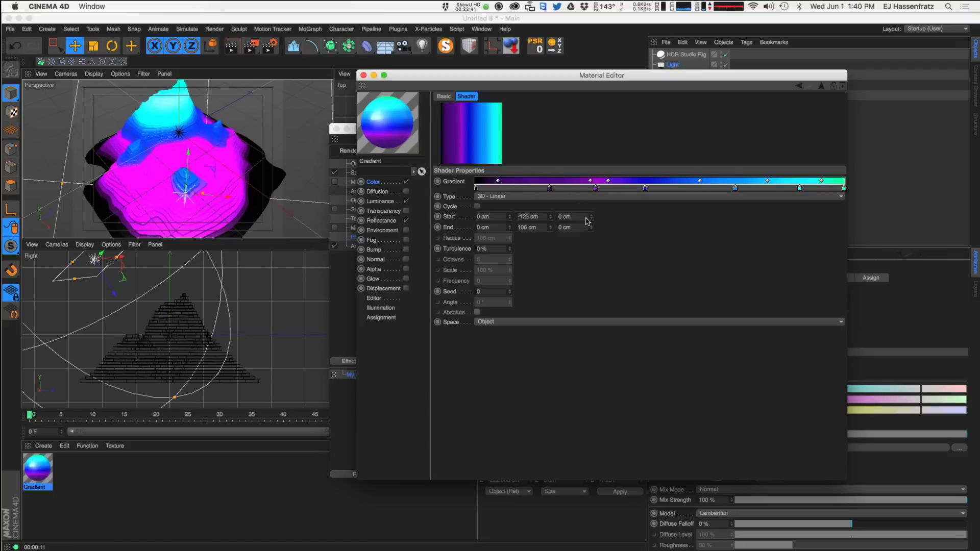
left_click_drag(549, 189, 575, 189)
left_click_drag(644, 189, 615, 190)
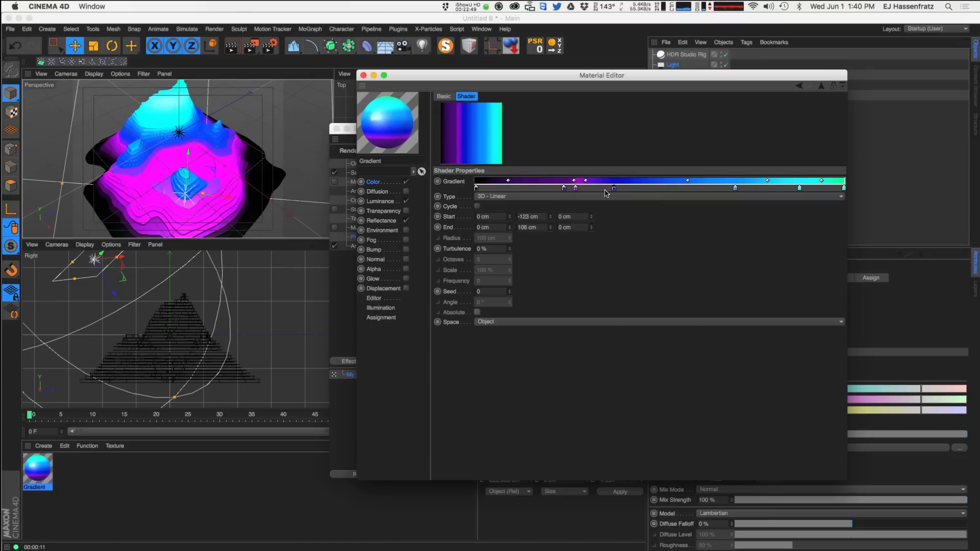
Nudge the light blue and cyan knots toward the green end and set the gradient's Y end position to 110 cm
left_click_drag(735, 189, 739, 190)
left_click_drag(799, 189, 810, 189)
left_click_drag(553, 229, 550, 230)
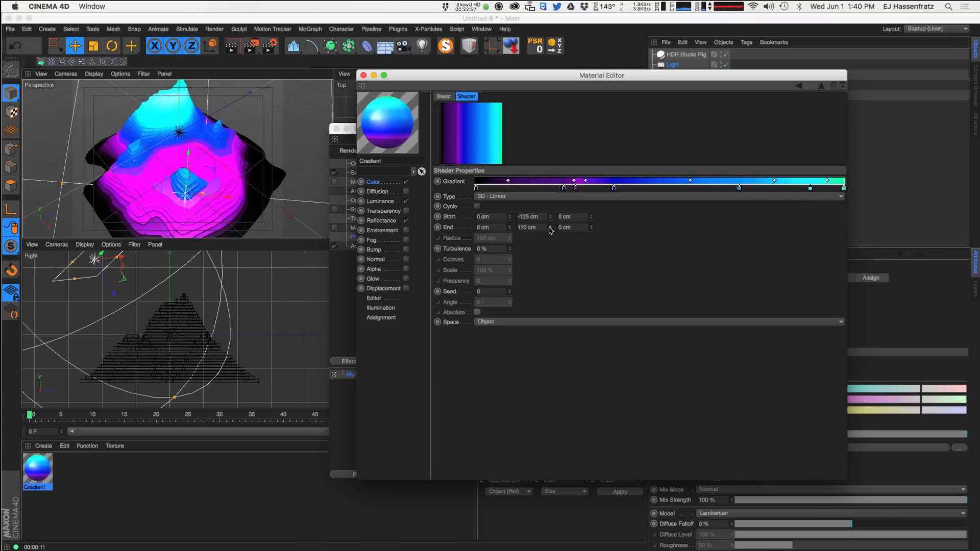
Close the Material Editor and render the perspective view with the revised gradient
left_click(364, 75)
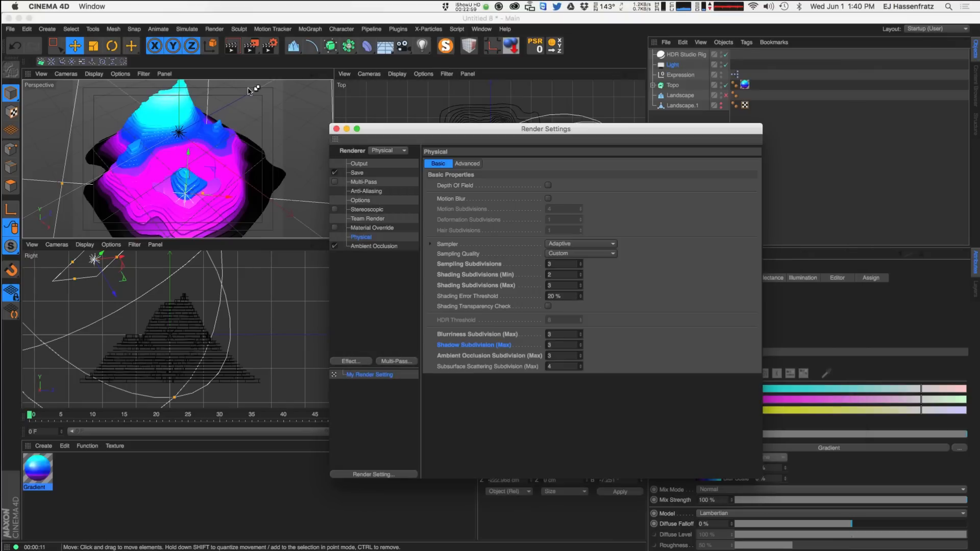
left_click(252, 99)
key("super+r")
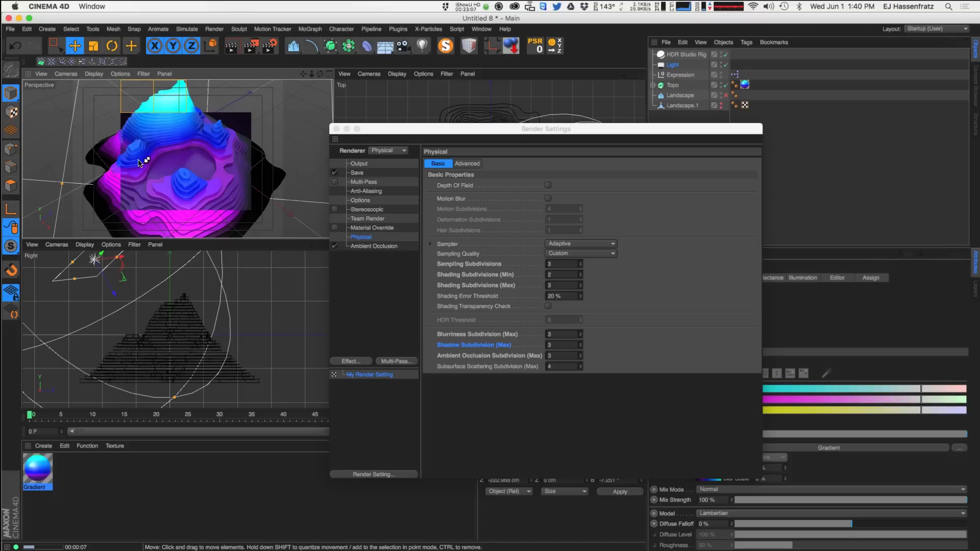
Render the perspective view again to check the current gradient colors on the landscape
left_click(201, 170)
key("super+r")
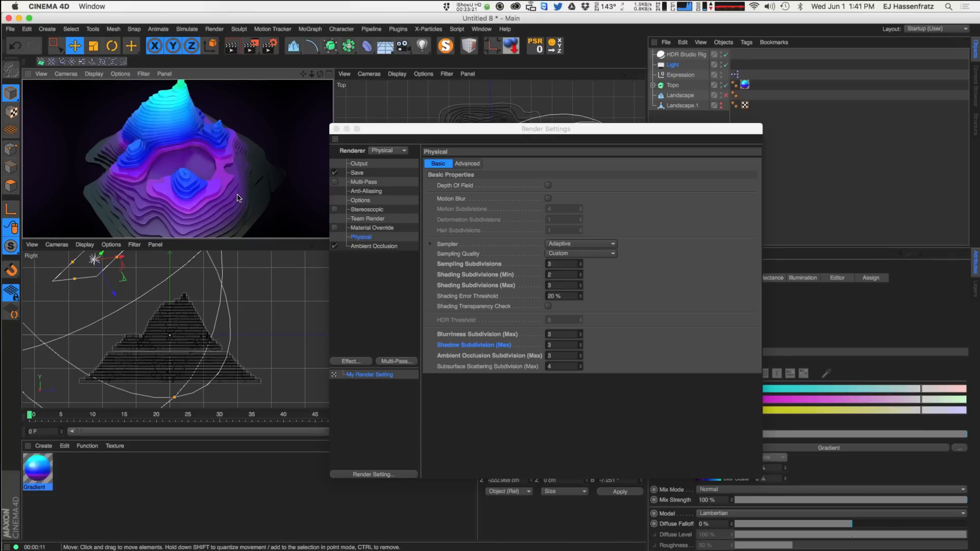
left_click(184, 185)
Open the landscape material's color gradient in the Material Editor, with the editor moved clear of the perspective view
double_click(38, 468)
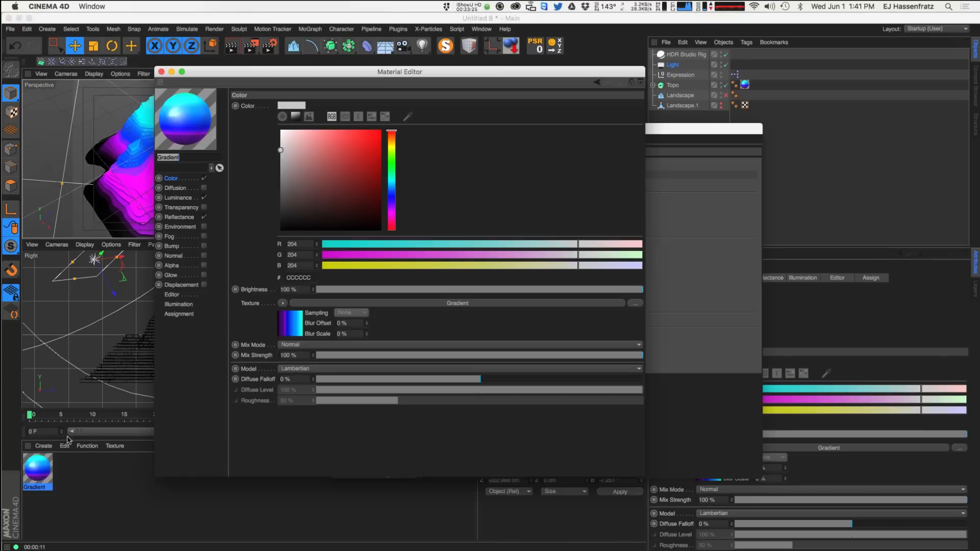
left_click_drag(278, 71, 484, 87)
type("3")
left_click_drag(181, 185, 183, 176)
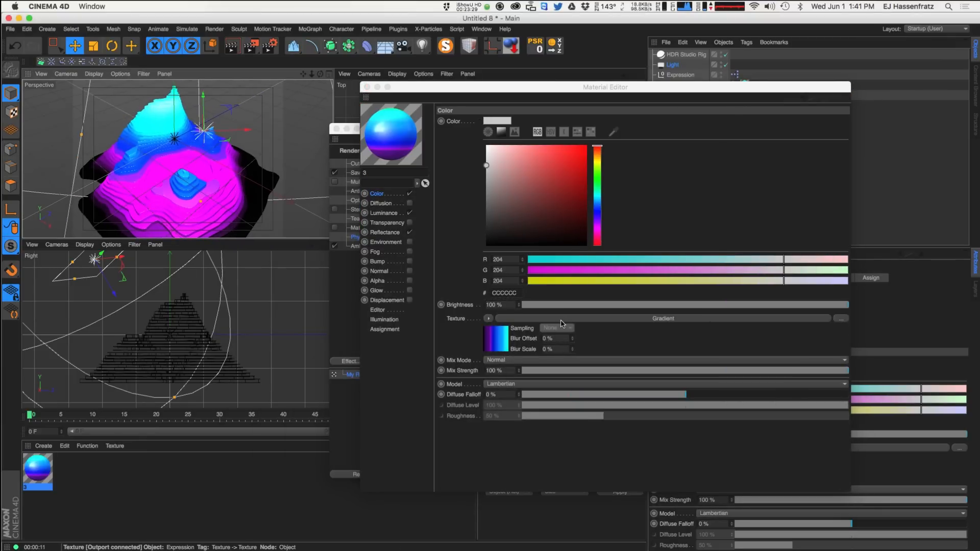
left_click(561, 319)
Shift the color gradient's light blue and cyan knots toward blue and its dark purple knot toward black, then render the perspective view
left_click_drag(743, 200, 723, 200)
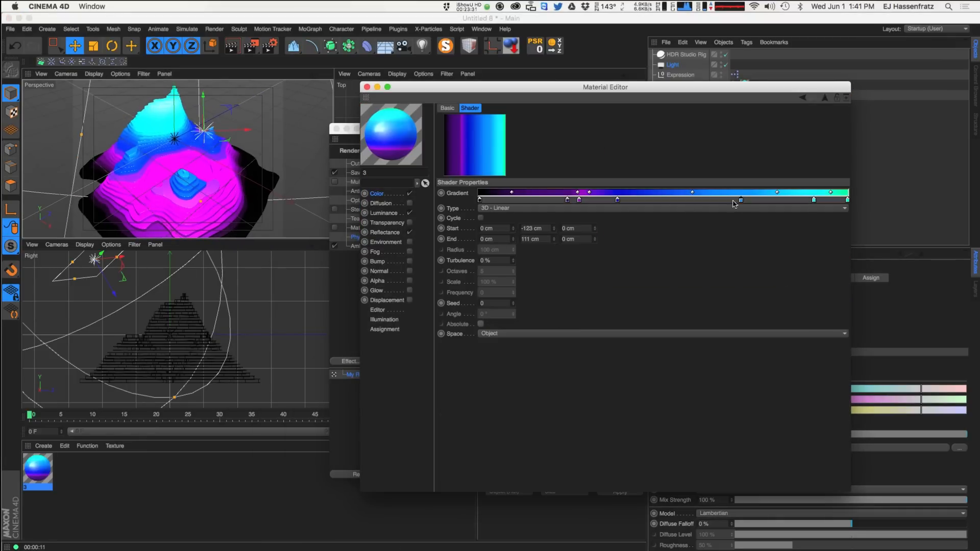
left_click_drag(813, 200, 765, 200)
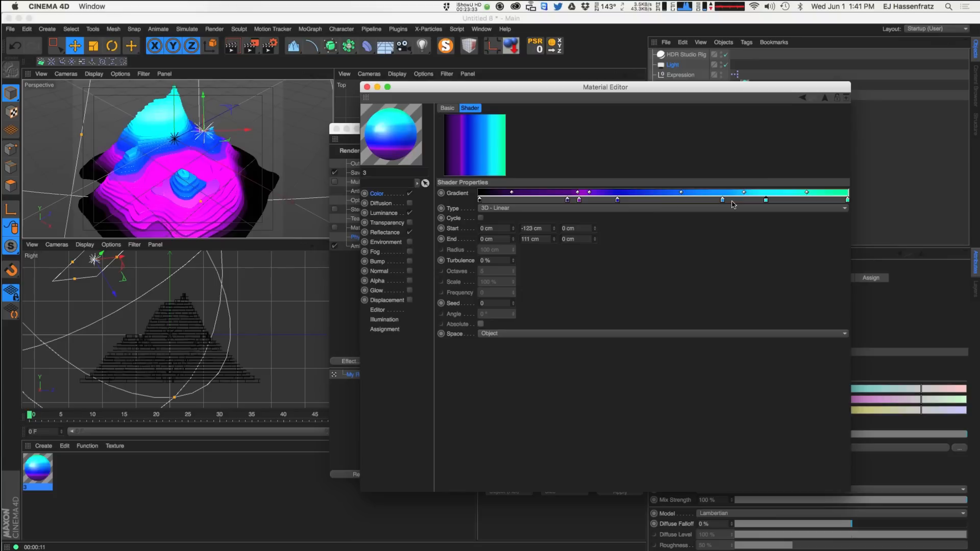
left_click_drag(722, 199, 701, 200)
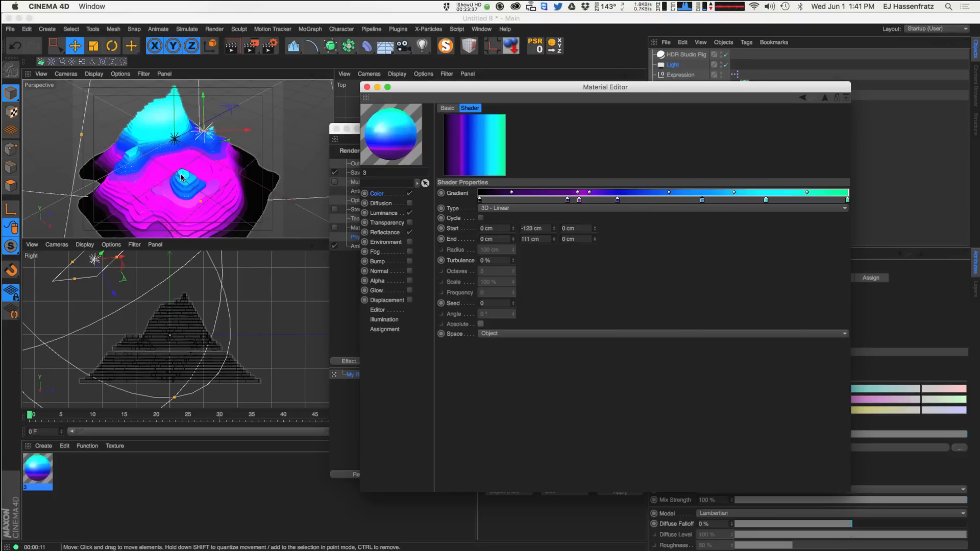
left_click_drag(567, 199, 546, 200)
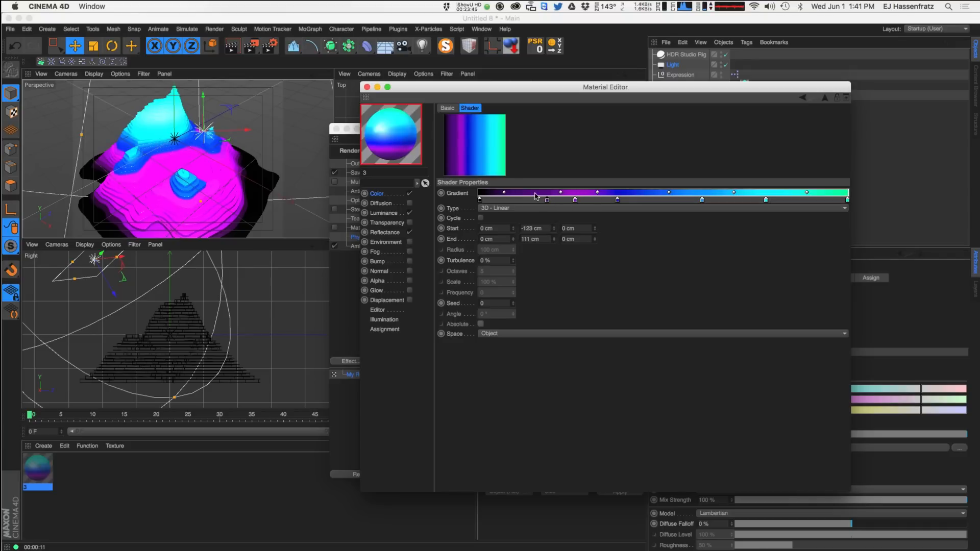
left_click(218, 80)
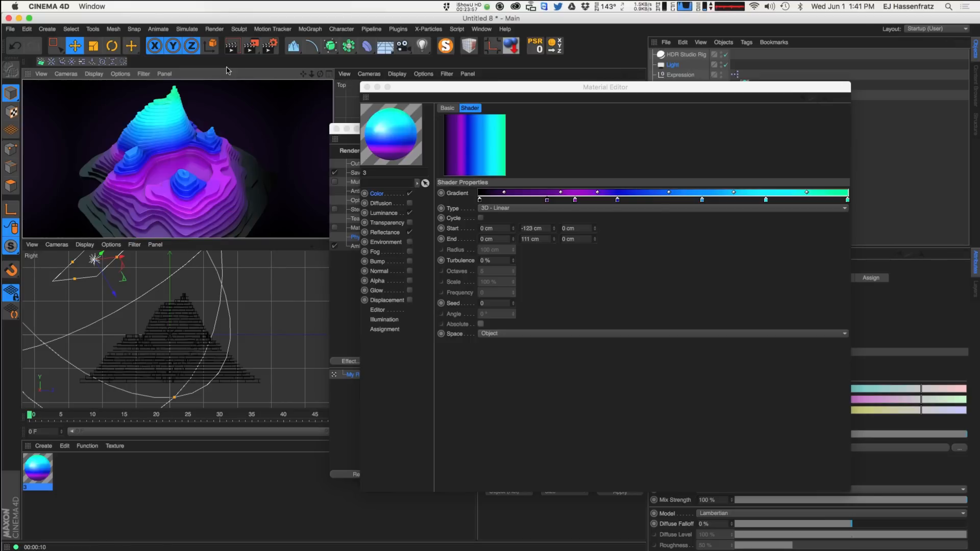
Move the blue, light blue and cyan knots toward purple, place the green knot just short of the gradient's end, and render the view
left_click_drag(766, 200, 752, 200)
left_click_drag(847, 200, 818, 200)
mouse_move(702, 200)
left_mouse_down()
mouse_move(670, 200)
mouse_move(692, 192)
left_mouse_up()
mouse_move(751, 200)
left_mouse_down()
mouse_move(722, 198)
mouse_move(763, 193)
left_mouse_up()
left_click_drag(617, 199, 603, 200)
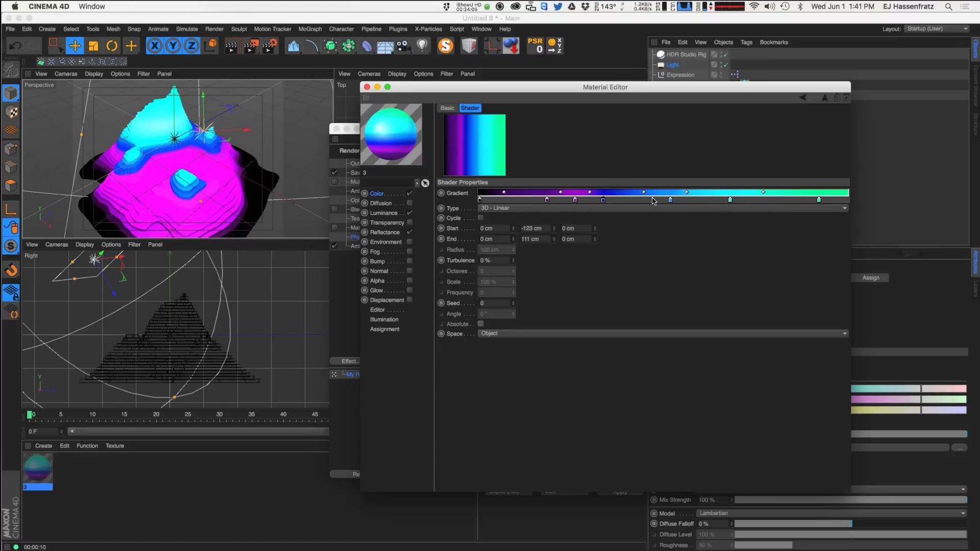
left_click_drag(670, 199, 649, 200)
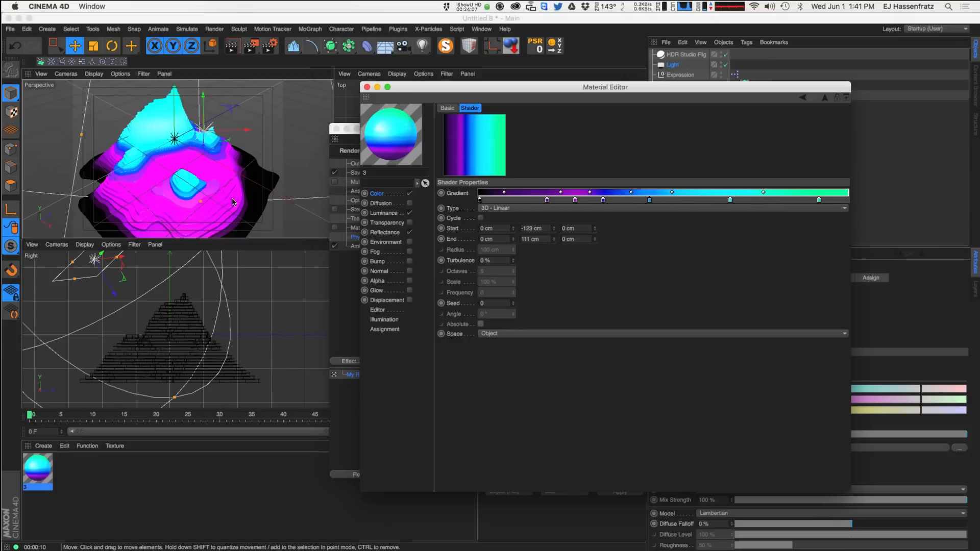
left_click_drag(820, 201, 843, 201)
left_click(231, 47)
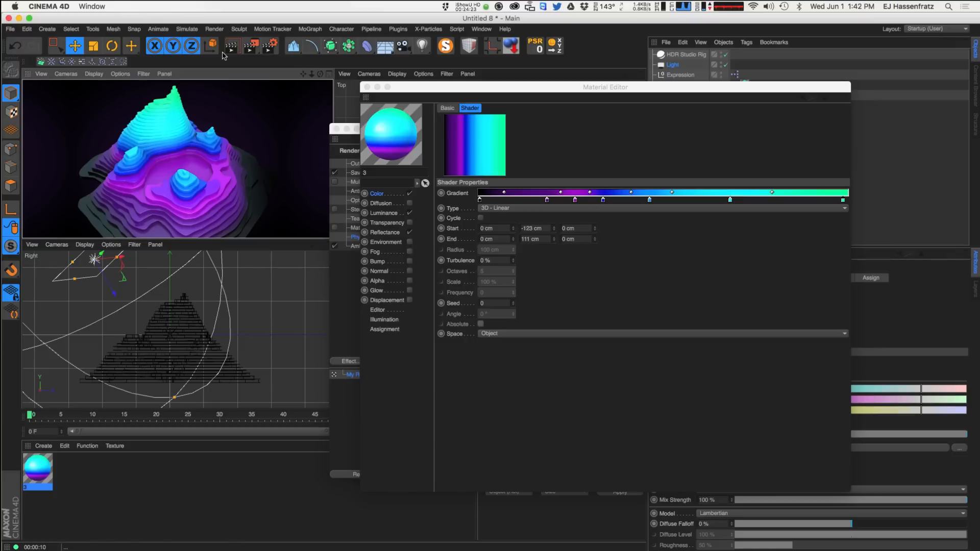
Close the Material Editor and Render Settings, then raise the HDR Studio Rig's light brightness to 128%
left_click(366, 87)
left_click(336, 129)
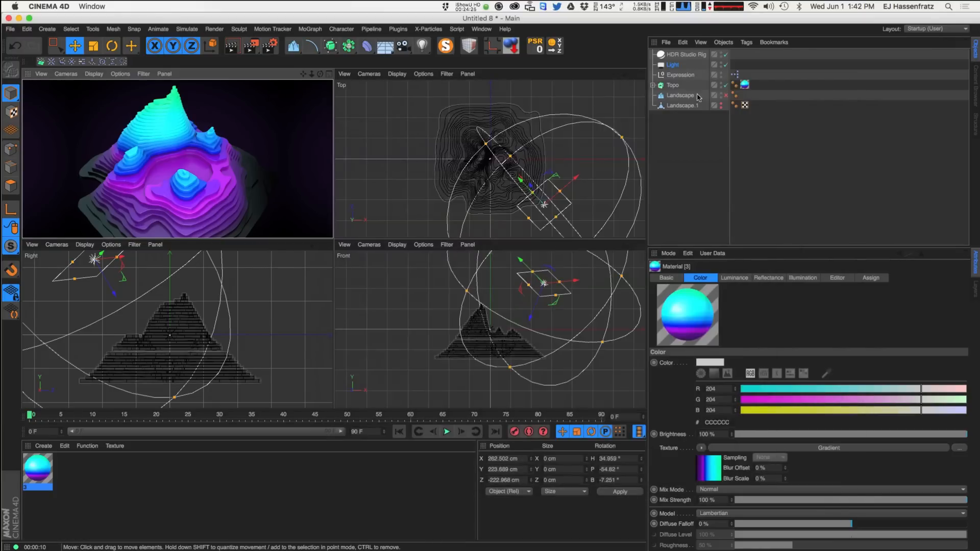
left_click(686, 54)
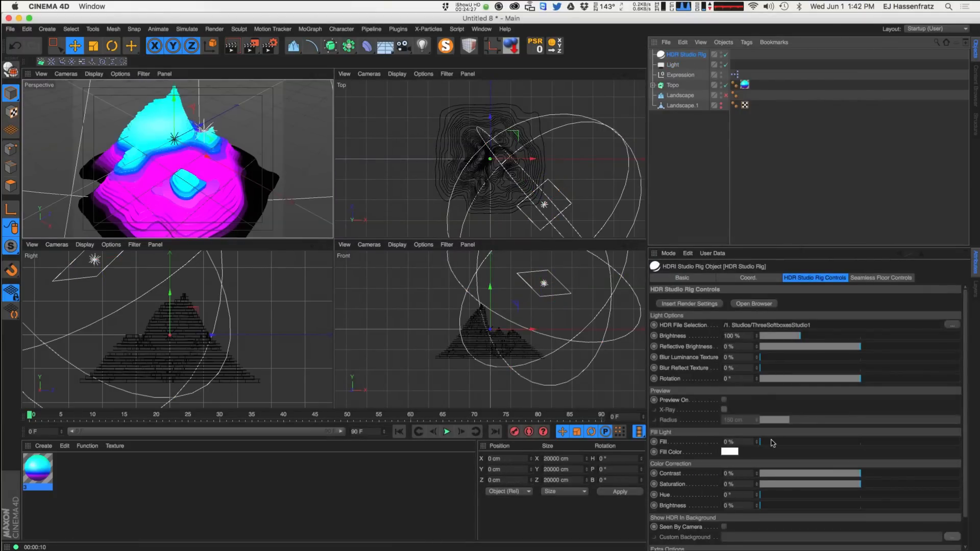
left_click_drag(812, 336, 811, 338)
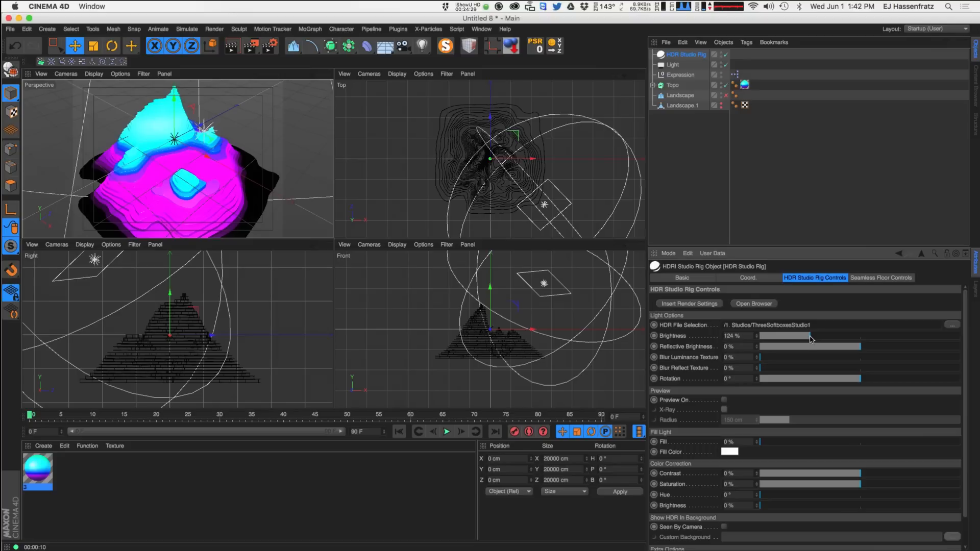
Give the HDR Studio Rig a pale cyan fill light at 5%
left_click(730, 451)
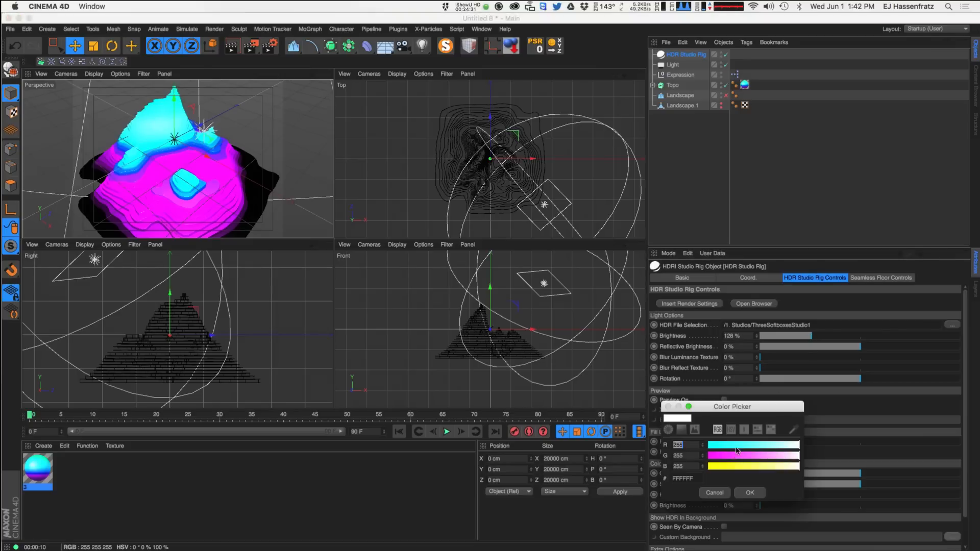
left_click_drag(792, 446, 757, 446)
left_click(759, 491)
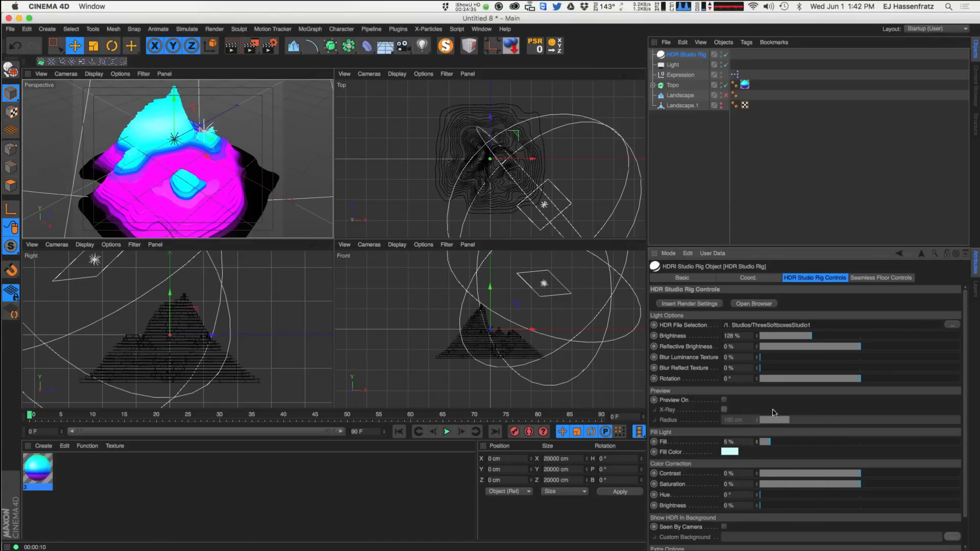
left_click(881, 278)
Lower the area light's intensity to about 75%, tilt it to a pitch of about -32°, and shift it to about X 233, Z -255 cm
left_click(672, 65)
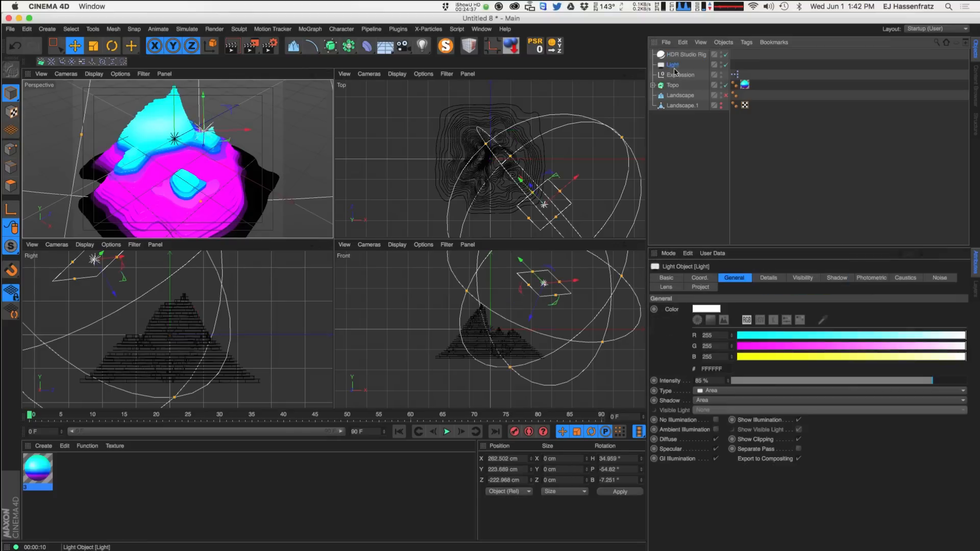
left_click_drag(916, 381, 912, 381)
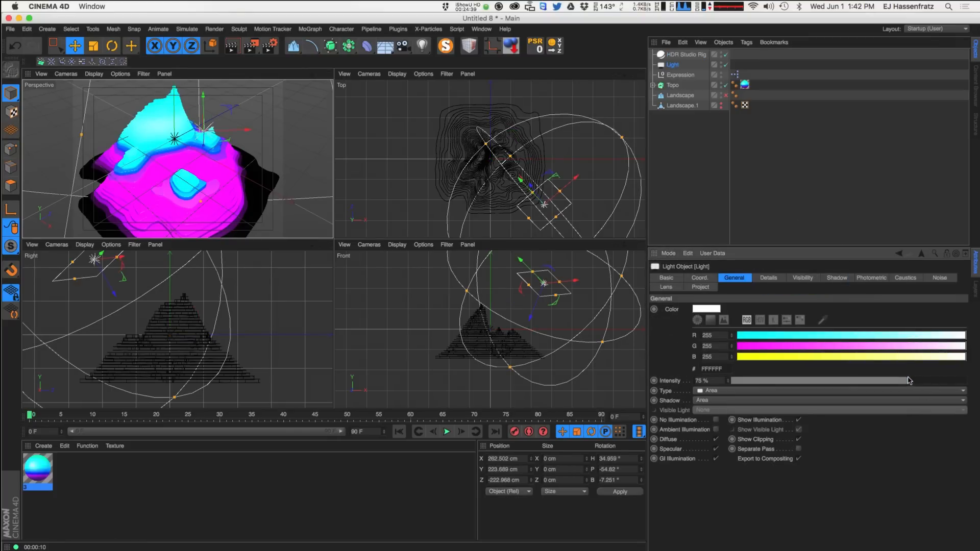
key("r")
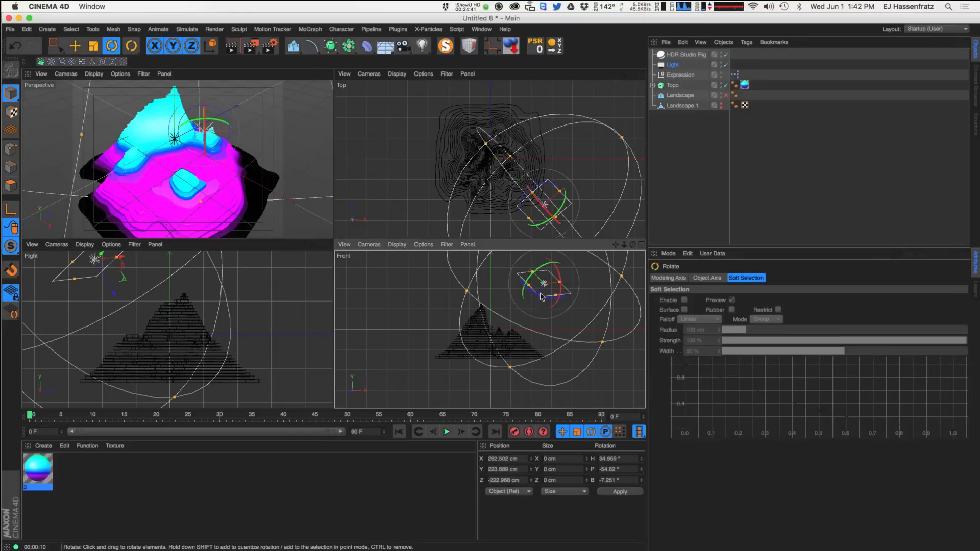
left_click_drag(560, 279, 563, 303)
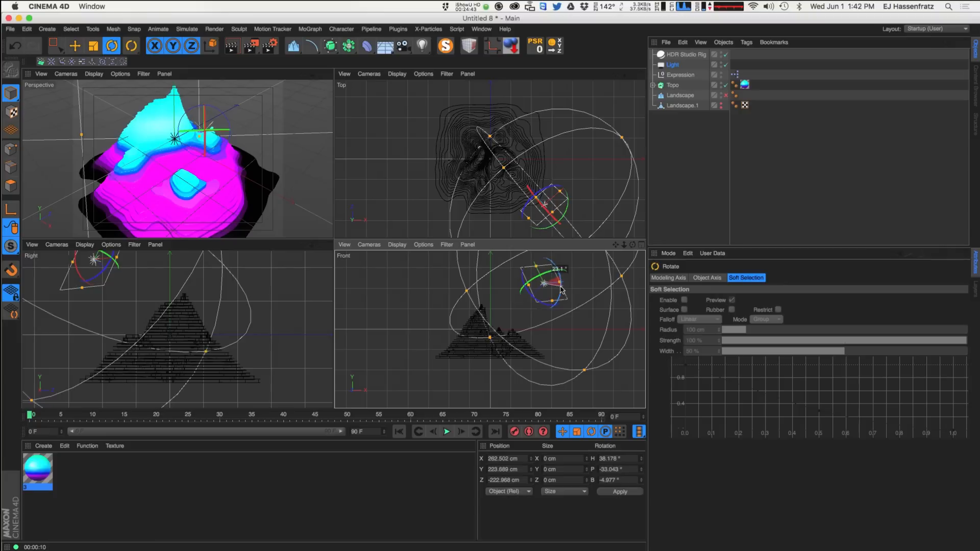
key("e")
left_click_drag(602, 203, 596, 209)
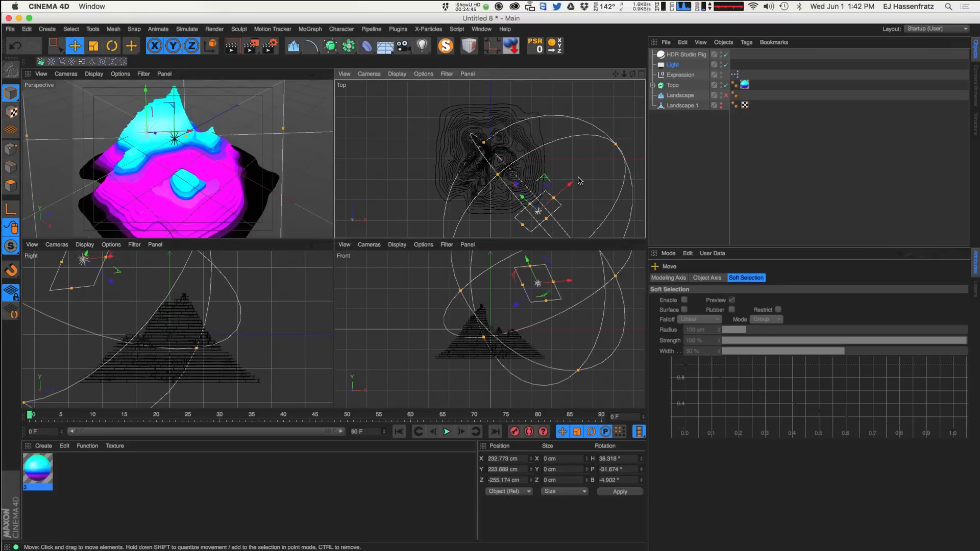
left_click_drag(403, 45, 403, 61)
left_click(423, 59)
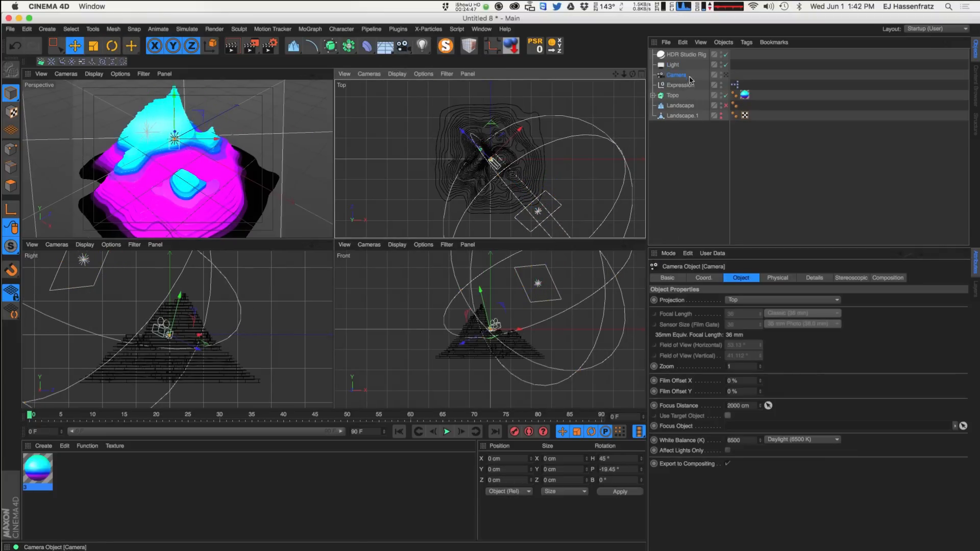
left_click(244, 79)
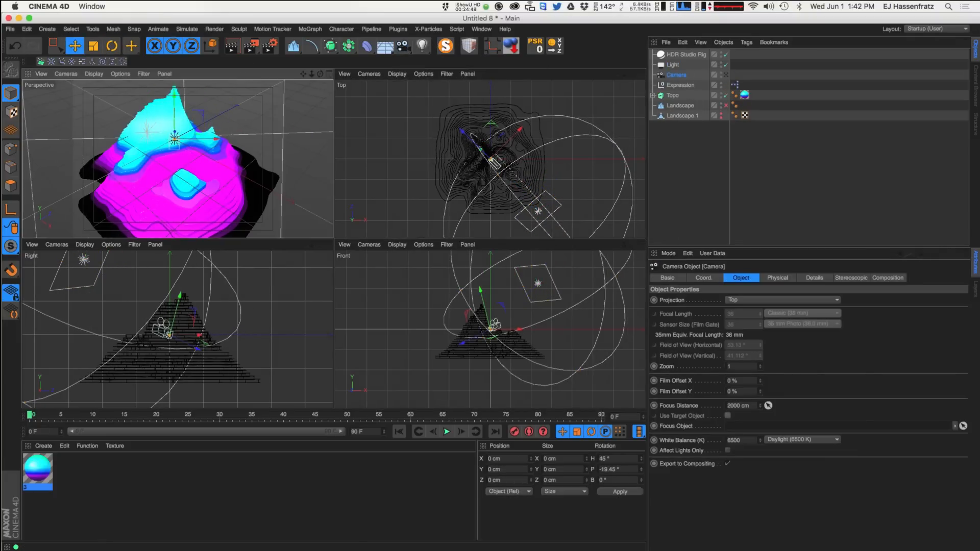
left_click(725, 75)
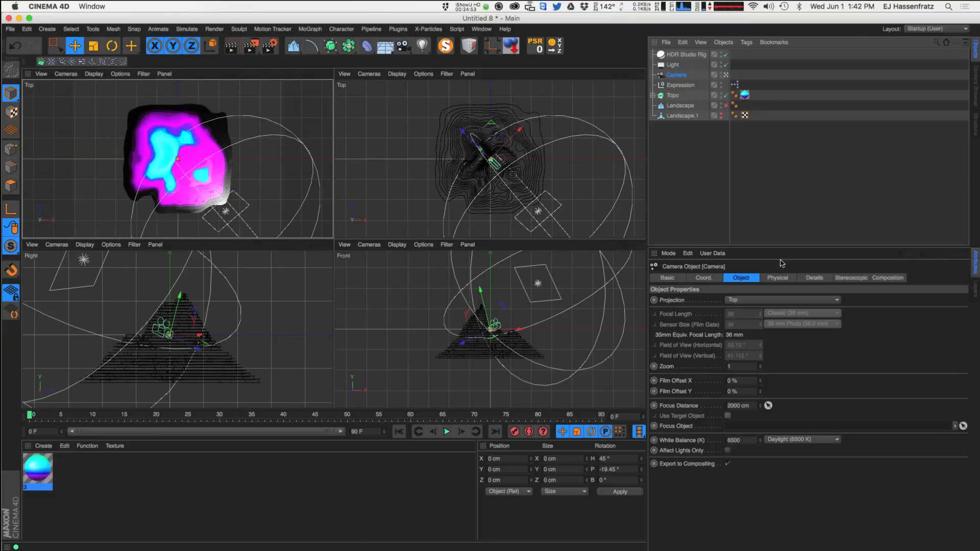
key("Delete")
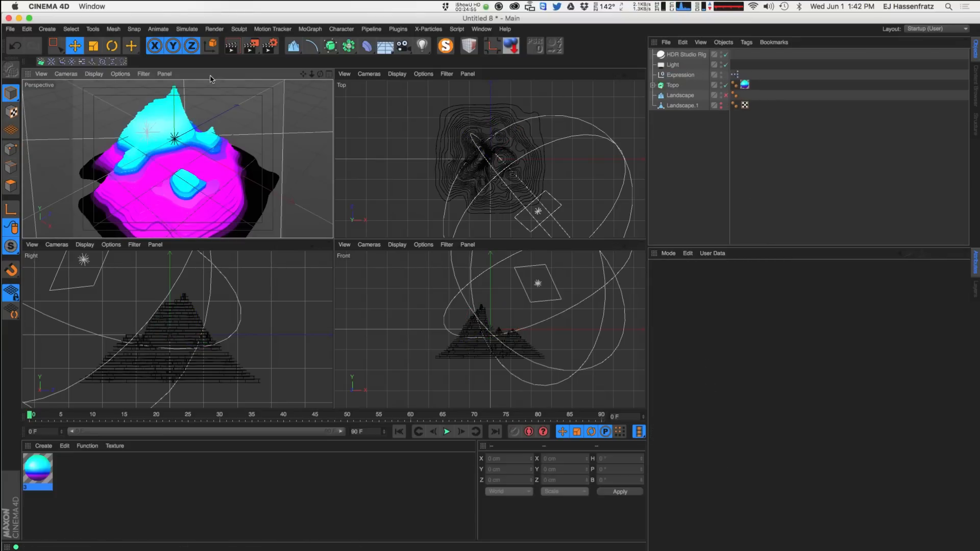
Add a camera from the perspective view, look through it, and set its focal length to 35 and sensor size to 50
left_click_drag(403, 45, 439, 54)
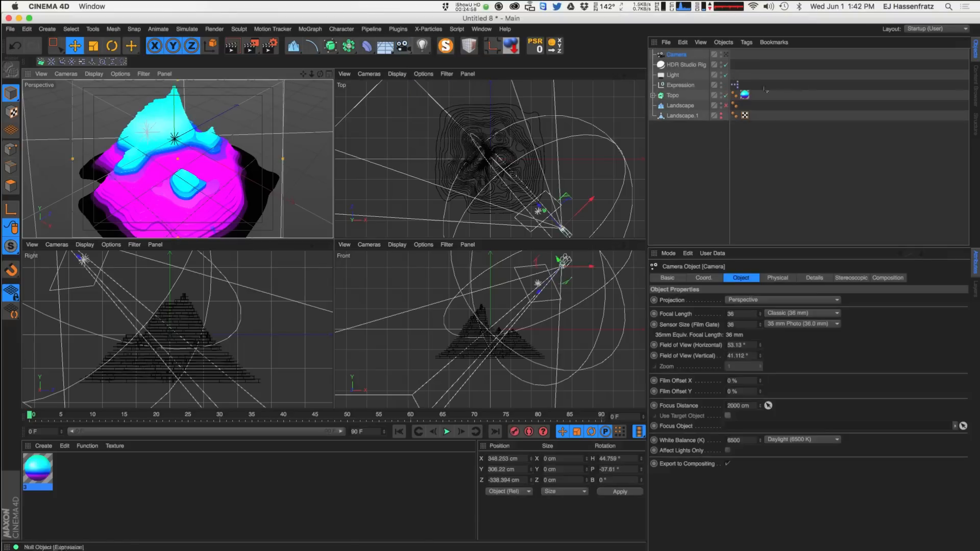
left_click(726, 55)
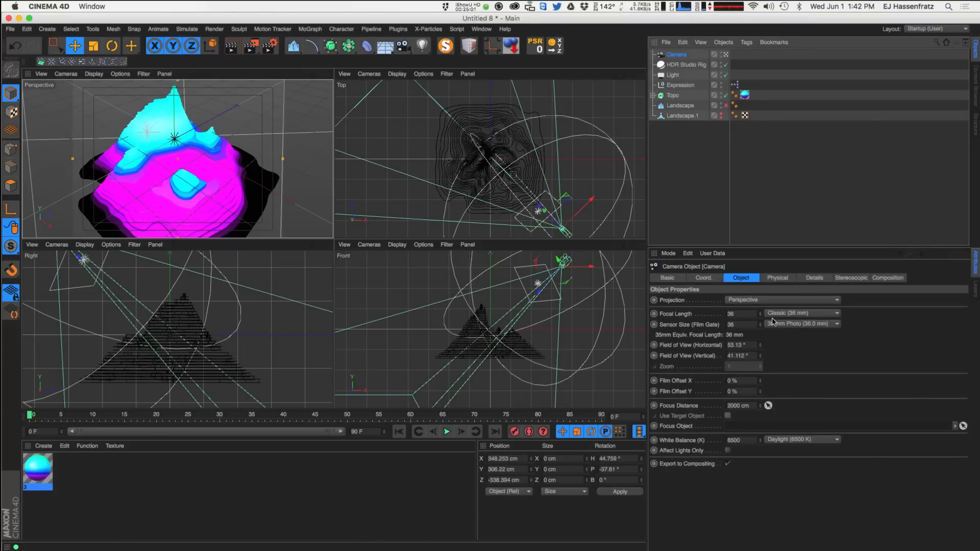
left_click(739, 312)
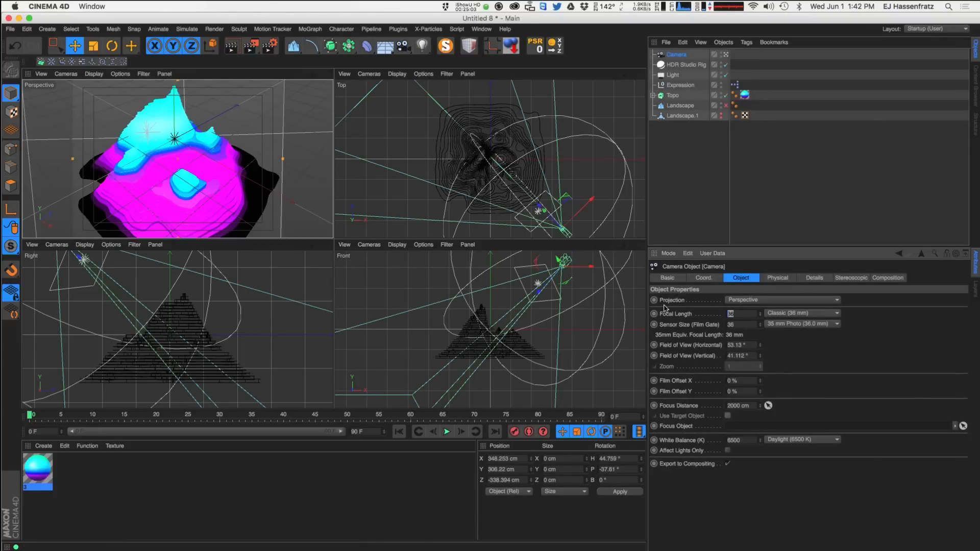
key("Tab")
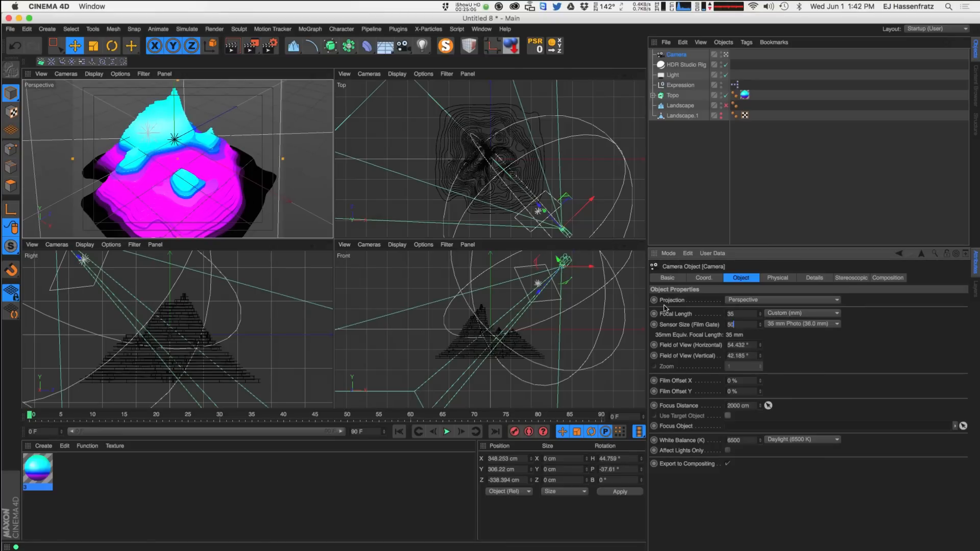
type("50")
key("Return")
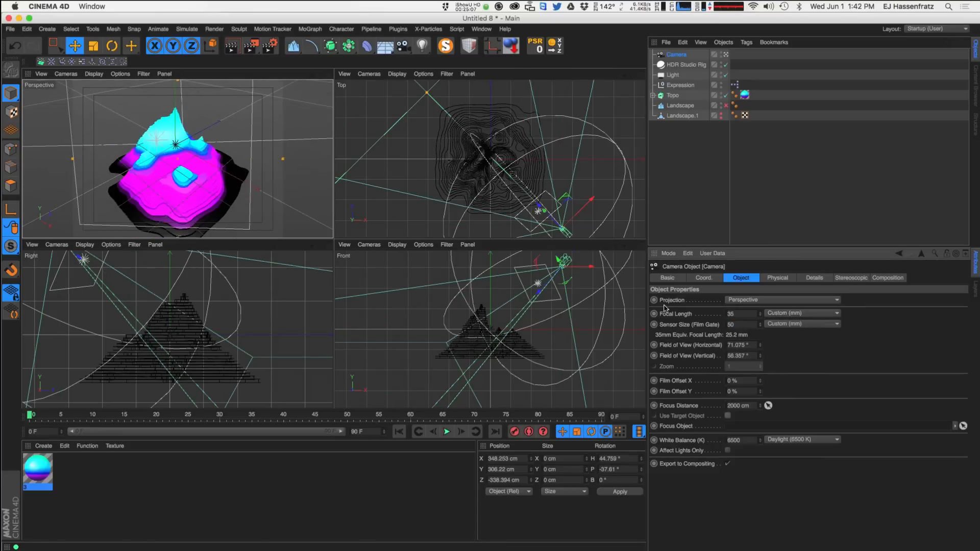
Bring the camera in close above the landscape and set its focal length to 30
scroll(182, 177, "up", 5)
left_click_drag(179, 162, 245, 161, "alt")
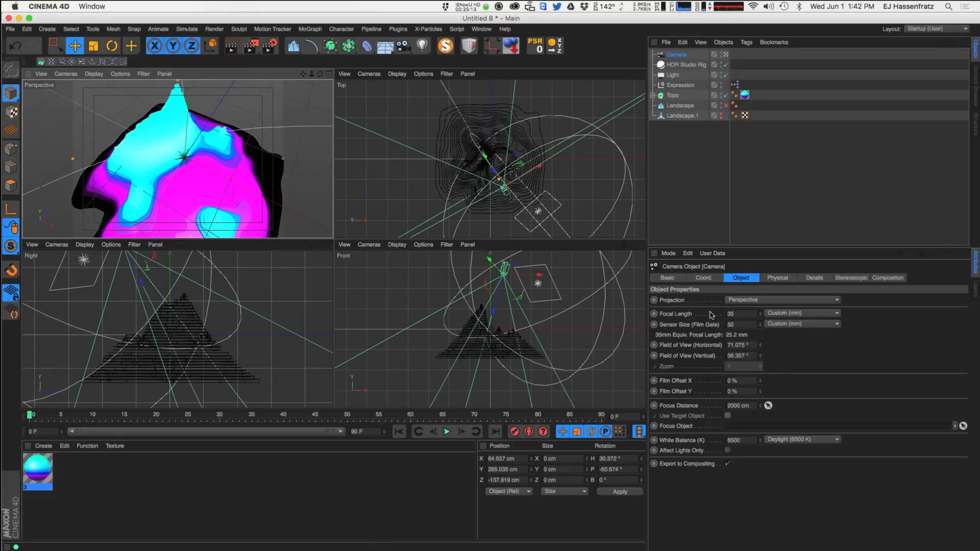
left_click_drag(737, 316, 548, 341)
type("30")
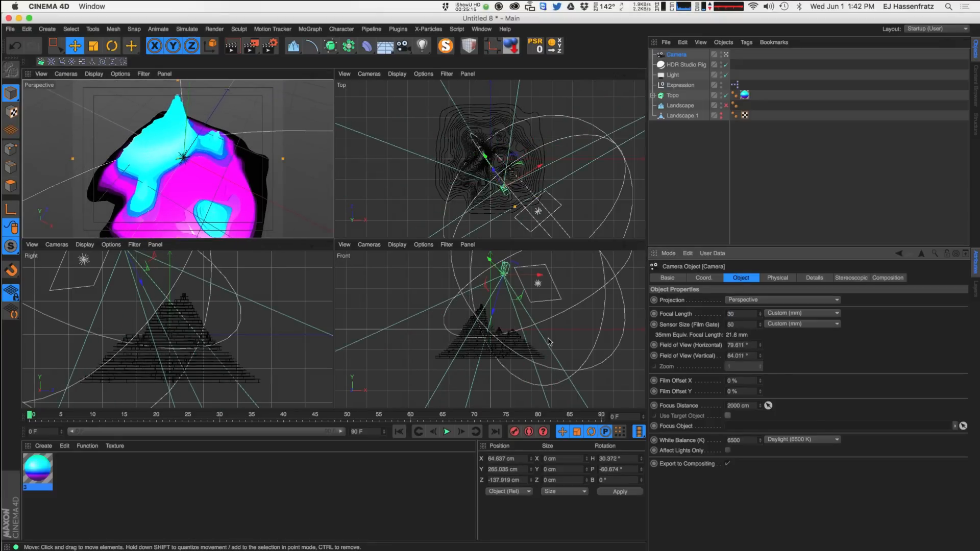
key("Return")
Orbit the camera around the main peak and dolly it in to frame the landscape steeply from above
scroll(177, 162, "up", 5)
left_click_drag(176, 162, 194, 214, "alt")
scroll(170, 159, "down", 4)
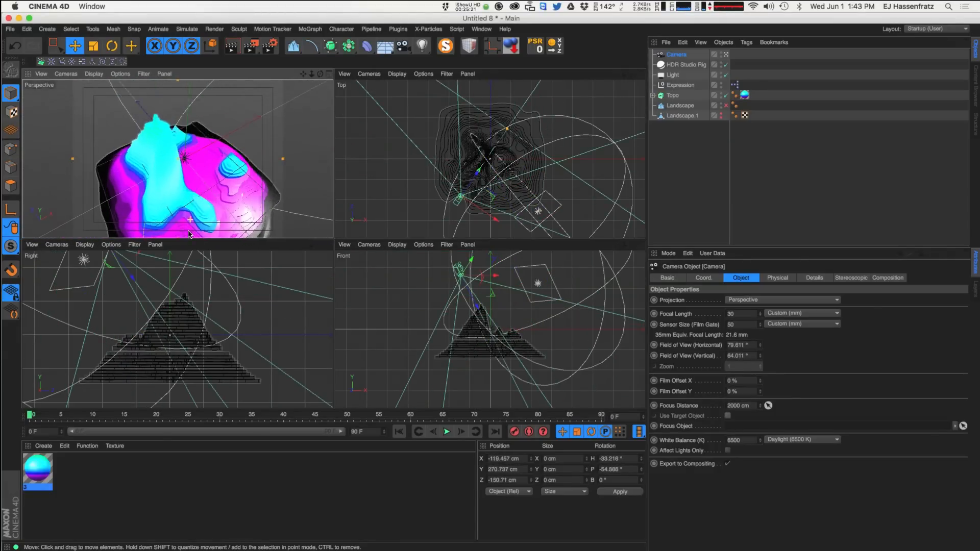
scroll(214, 204, "up", 5)
scroll(233, 199, "down", 4)
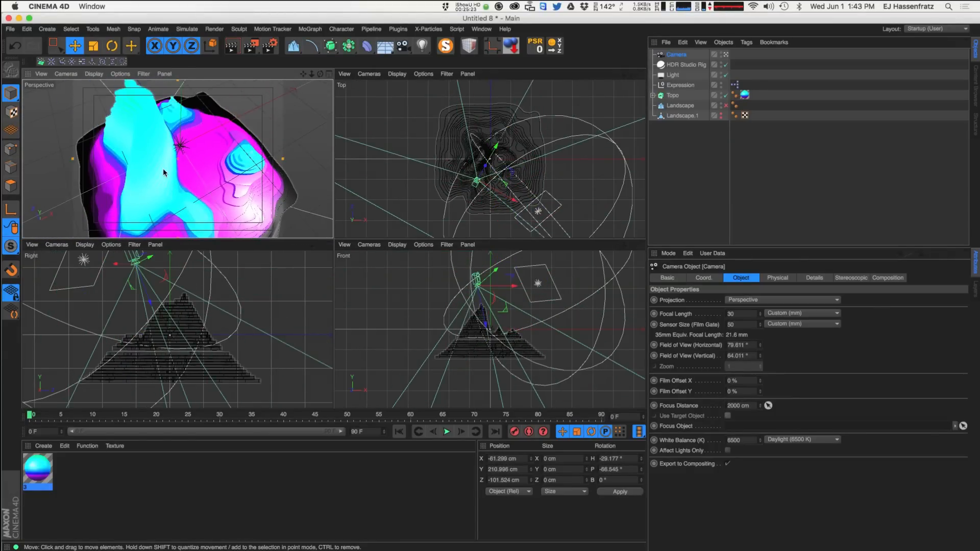
Set the render output size to 1280 × 720 pixels
left_click(269, 47)
left_click(376, 164)
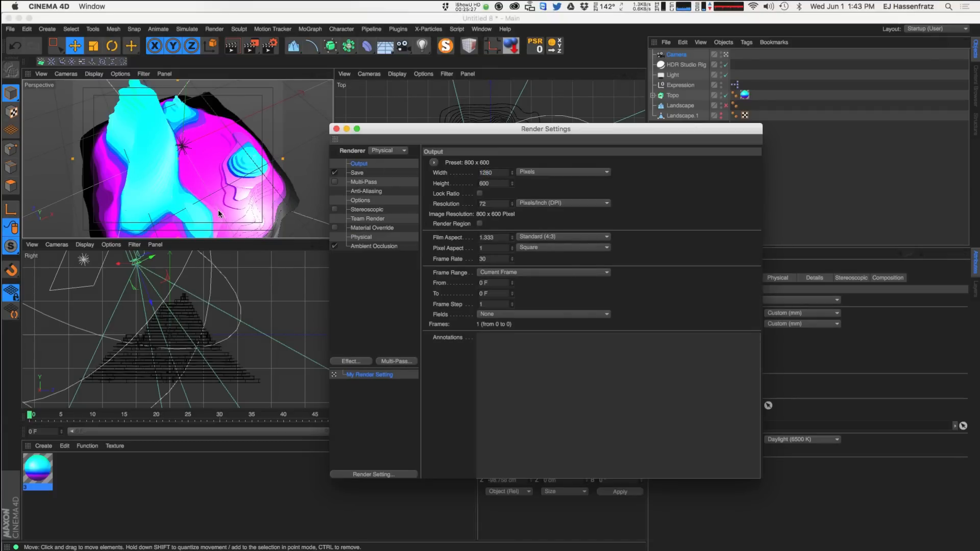
key("Tab")
type("720")
Move and orbit the camera to the opposite side of the main peak, looking steeply down on the landscape
left_click(180, 159)
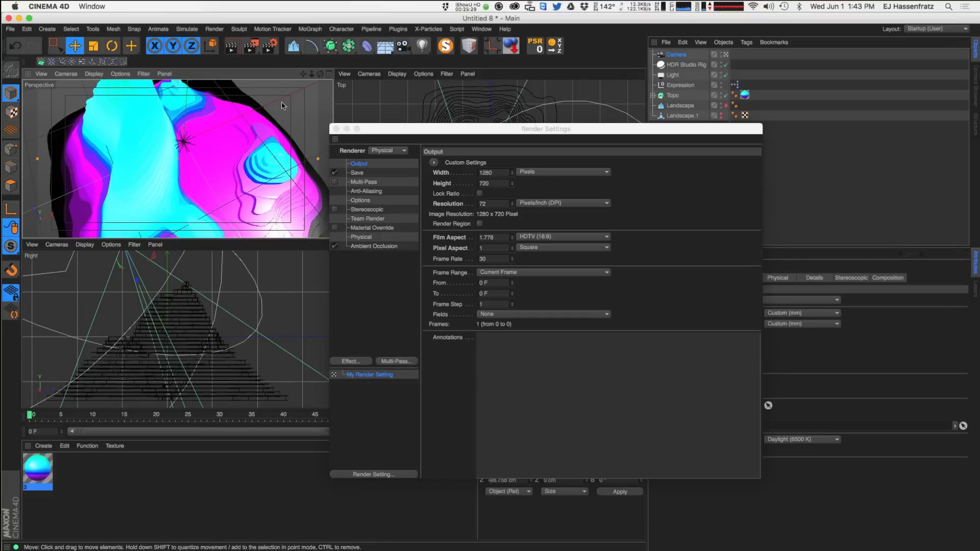
middle_click_drag(180, 159, 157, 186, "alt")
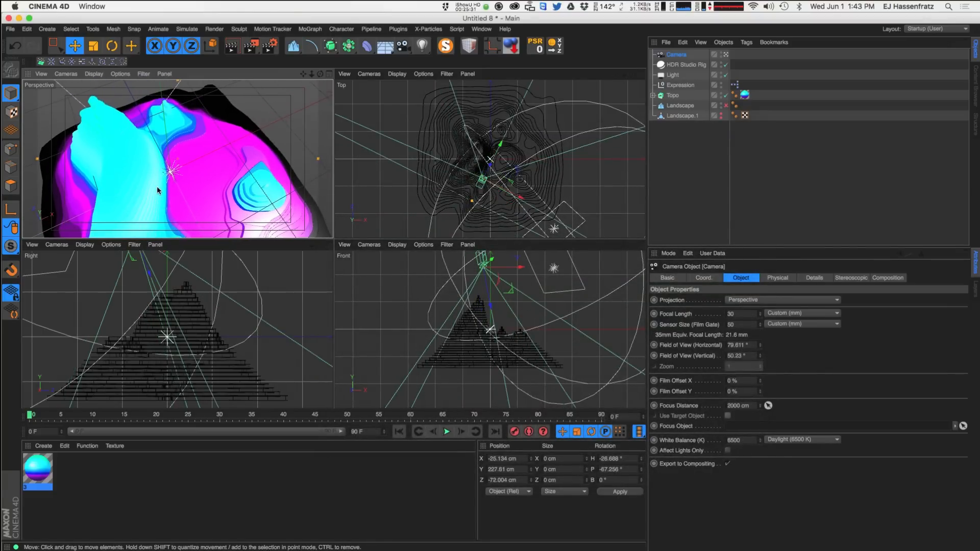
left_click_drag(142, 179, 219, 194, "alt")
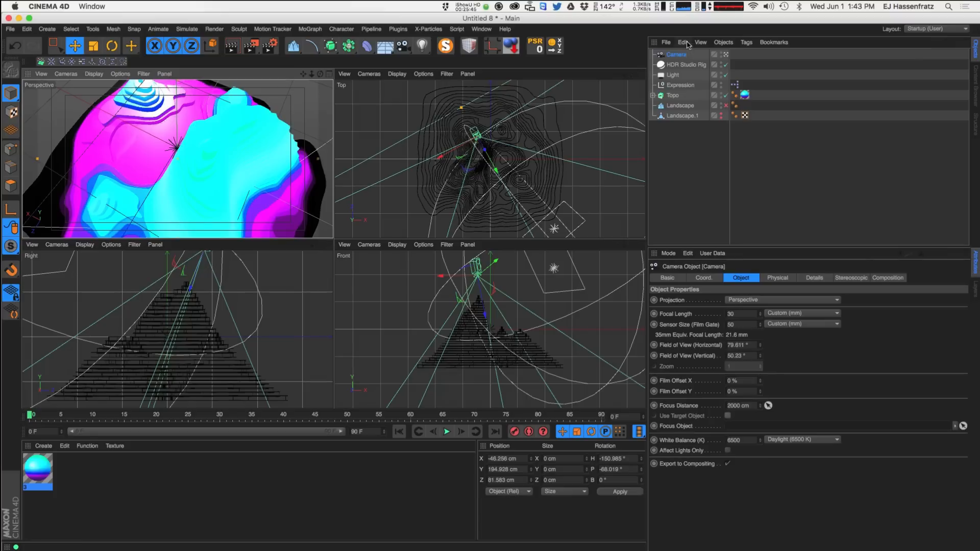
Set the first color of the HDRI Studio Rig's floor gradient to dark purple, hex 320038
left_click(686, 64)
double_click(715, 339)
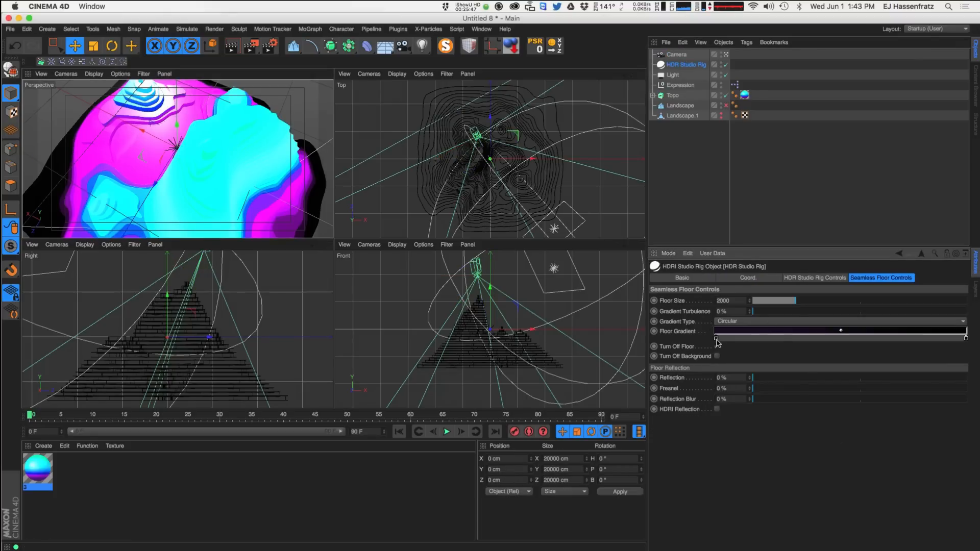
left_click(667, 318)
left_click(748, 399)
left_click(762, 413)
left_click_drag(740, 412, 751, 409)
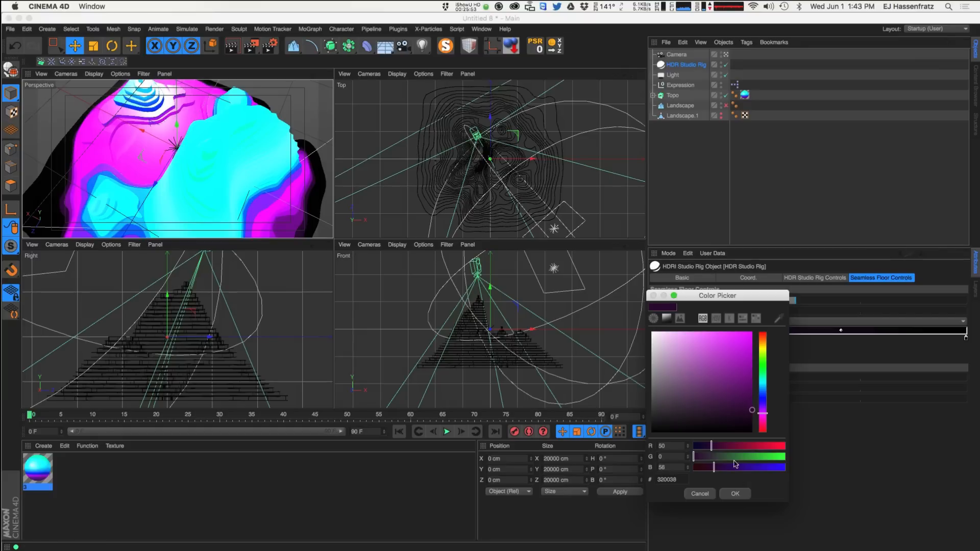
left_click(736, 493)
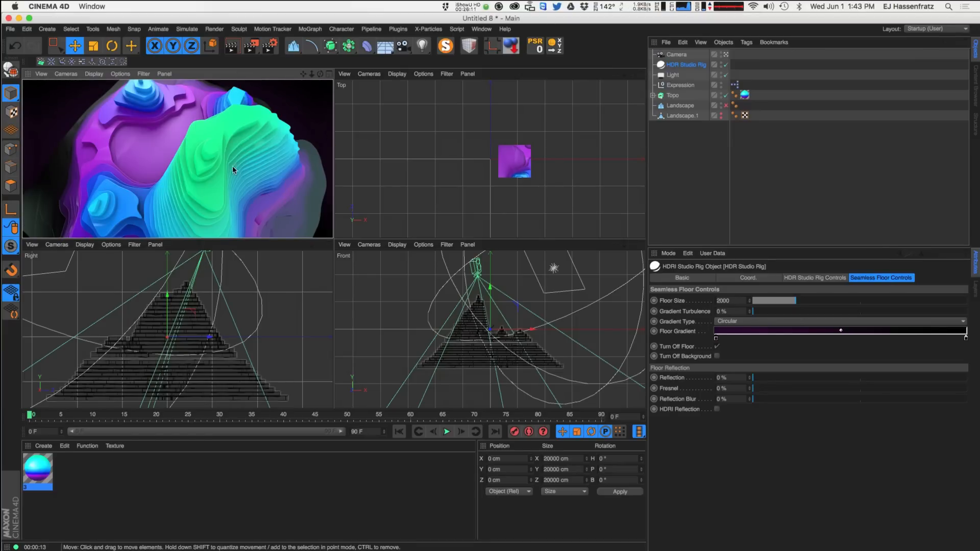
Orbit the camera slightly around the peak and start an interactive render region over the perspective view
mouse_move(200, 173)
left_mouse_down("alt")
mouse_move(205, 188)
mouse_move(217, 182)
mouse_move(211, 199)
mouse_move(247, 187)
left_mouse_up("alt")
key("alt+r")
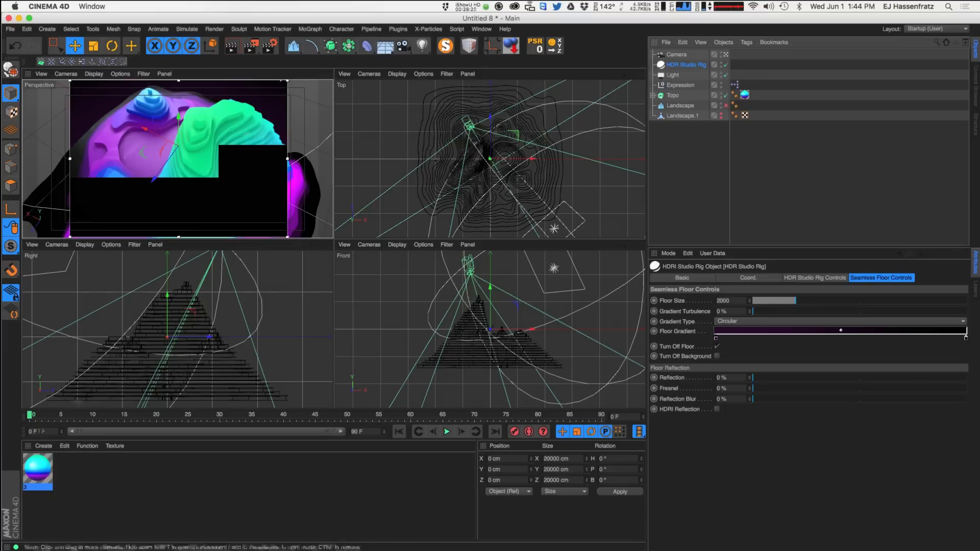
Raise the Layer Fresnel strength of Layer 1 in the gradient material's reflectance to 100%
double_click(38, 472)
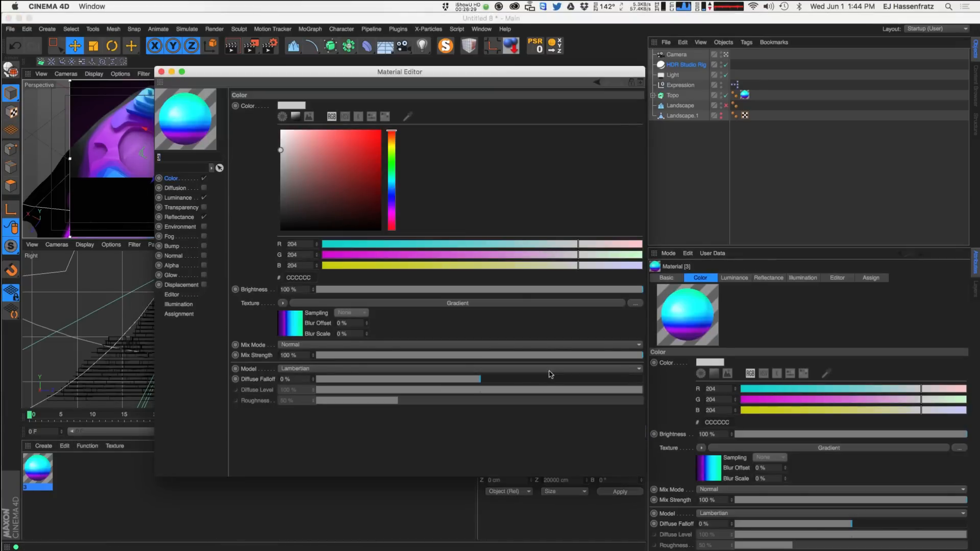
left_click(179, 217)
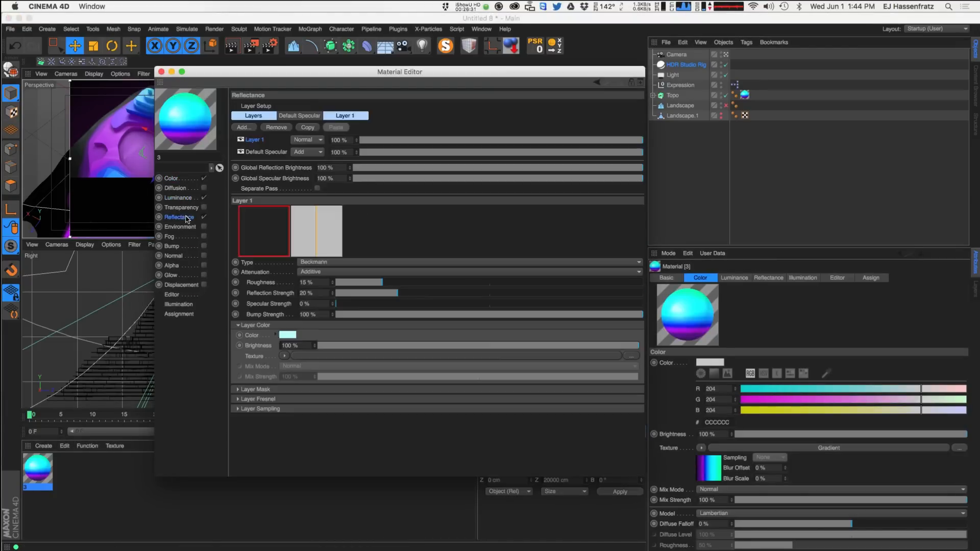
left_click(257, 399)
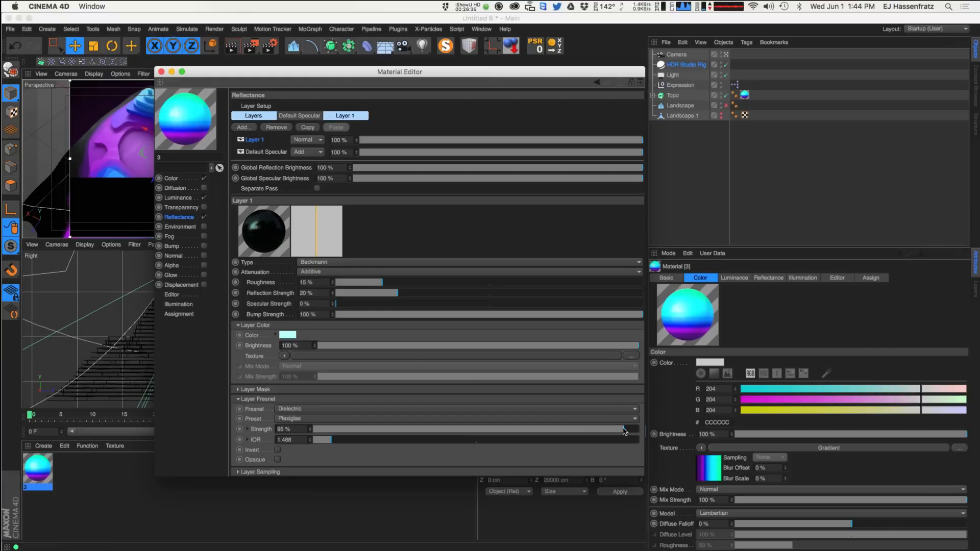
left_click_drag(626, 431, 641, 430)
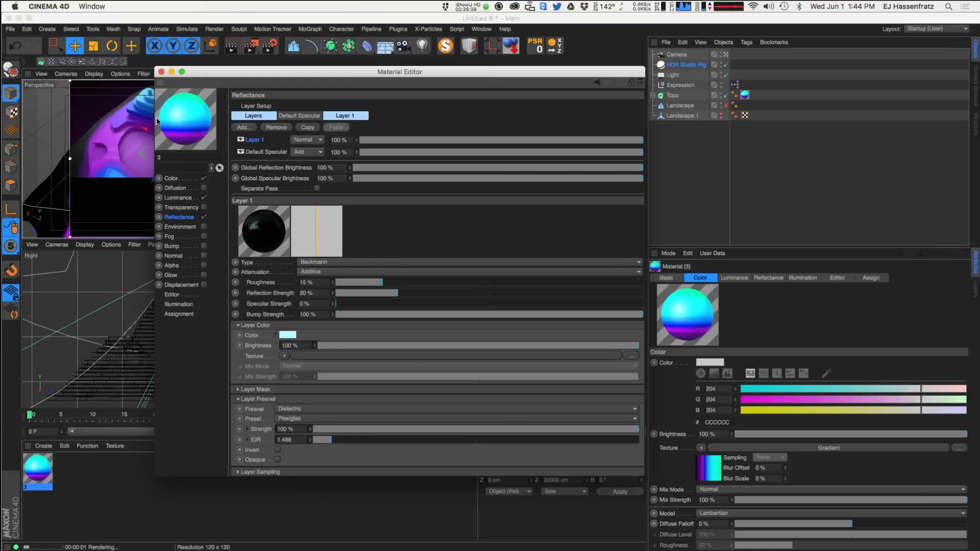
left_click_drag(216, 72, 363, 75)
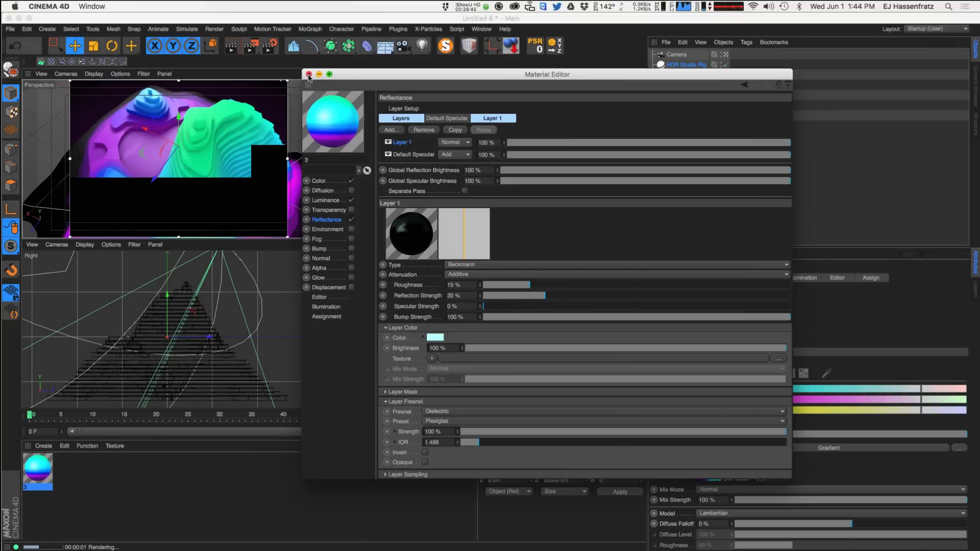
Tighten the Default Specular highlight to 25% width and 20% inner width, with a specular strength of 123%
left_click(419, 154)
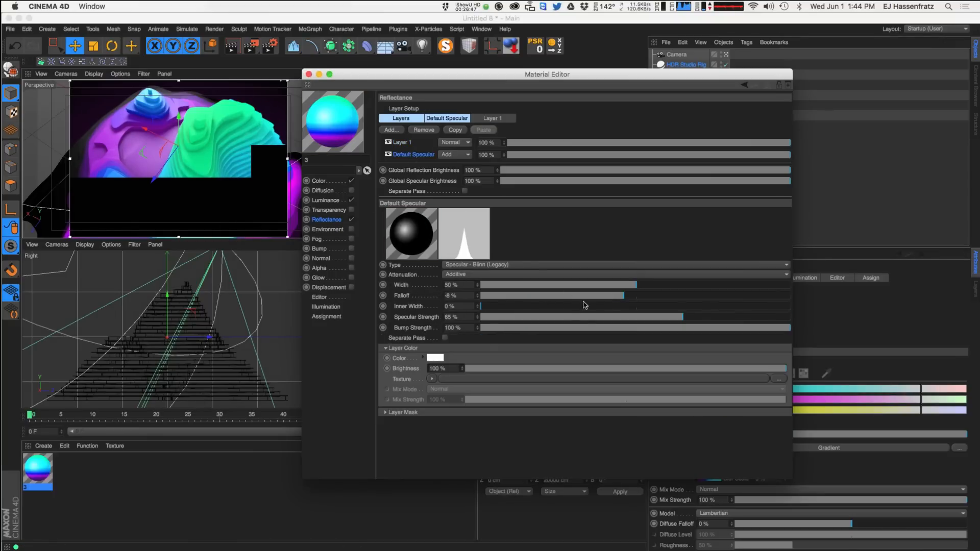
left_click_drag(622, 287, 592, 287)
left_click_drag(683, 317, 757, 316)
left_click_drag(592, 286, 560, 285)
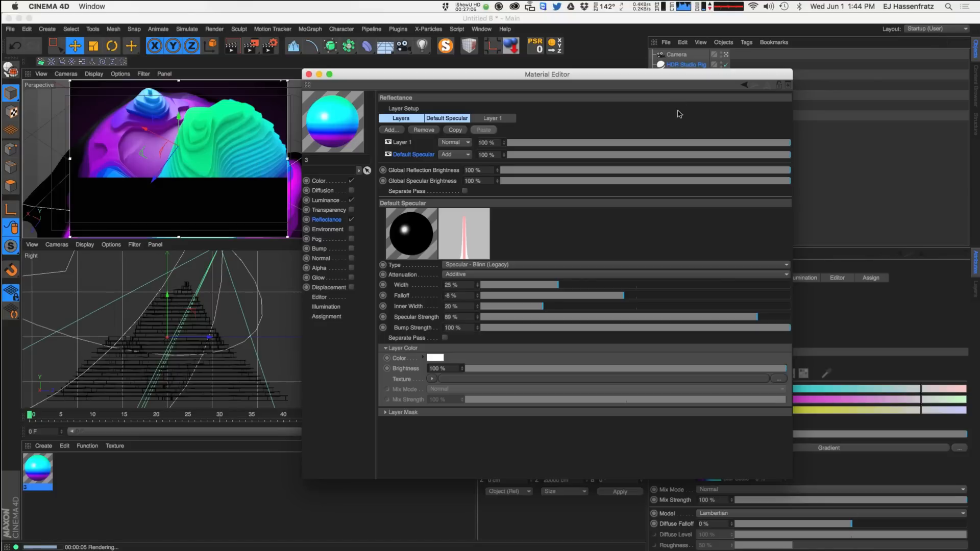
left_click_drag(757, 318, 804, 318)
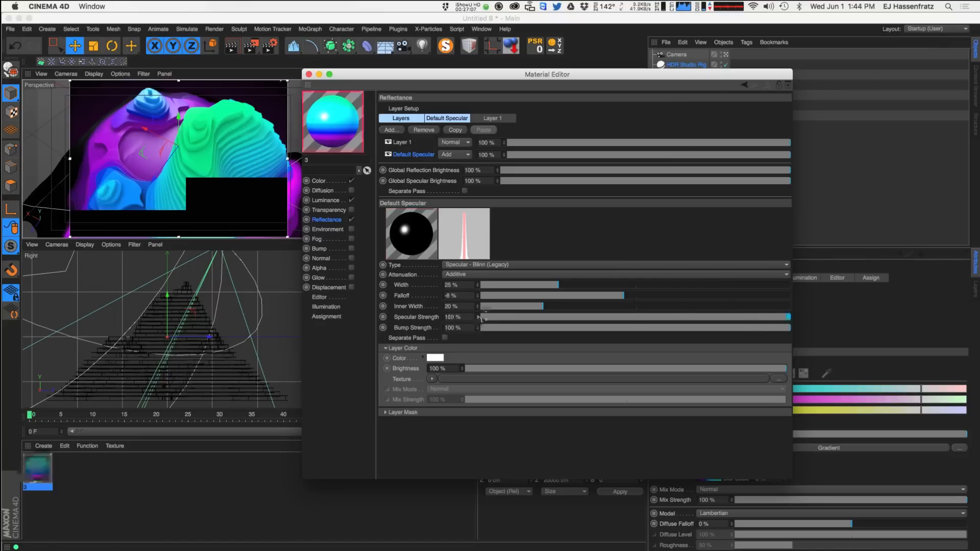
Tint the Default Specular layer color pale green, with red lowered to 204, and close the material editor
left_click(435, 357)
left_click_drag(502, 350, 486, 353)
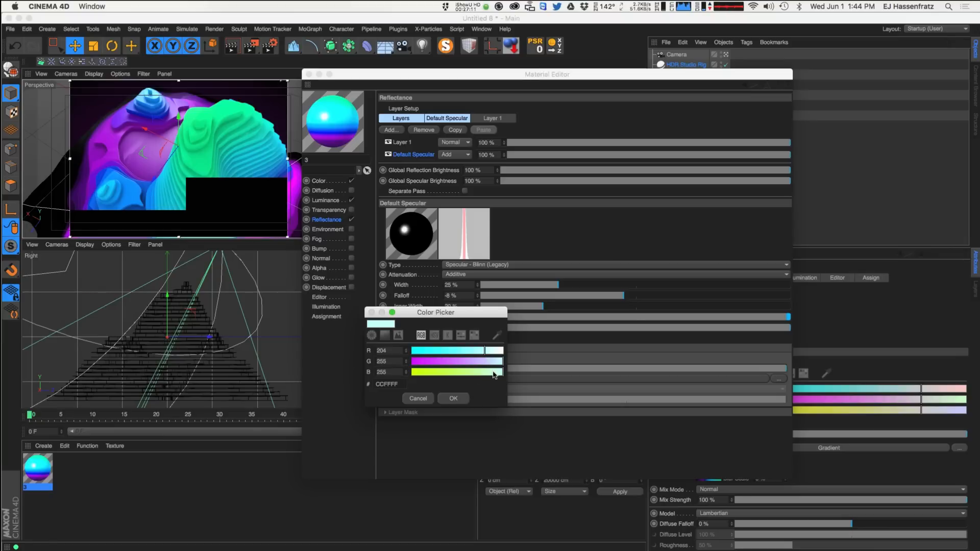
left_click(453, 398)
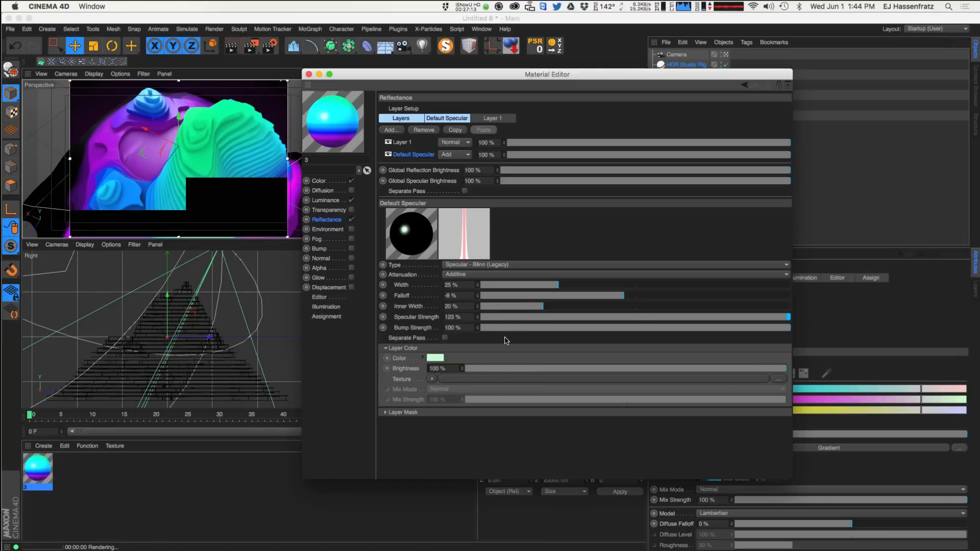
left_click(308, 74)
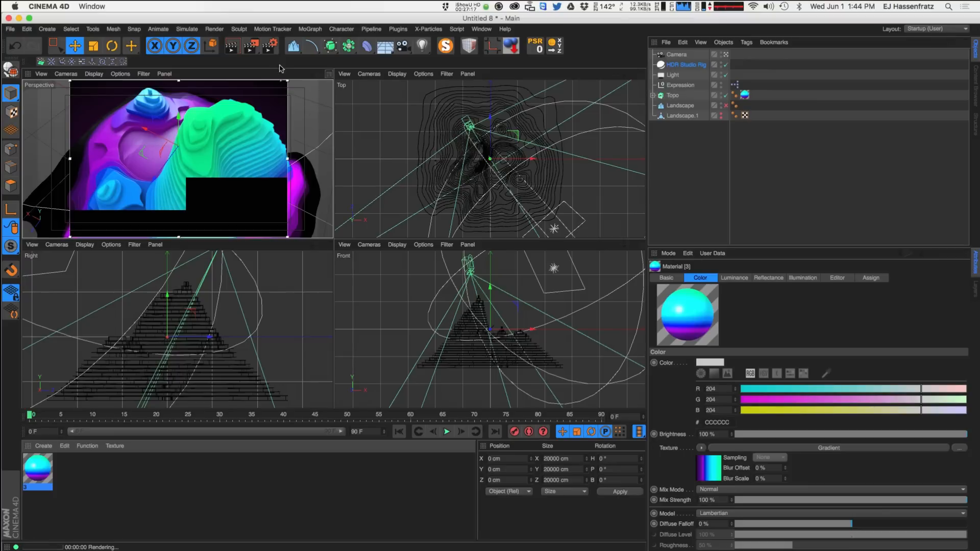
Save the project as colorful_topo_2.c4d in the TOPOGRAPHIC_MAPZ folder
key("super+s")
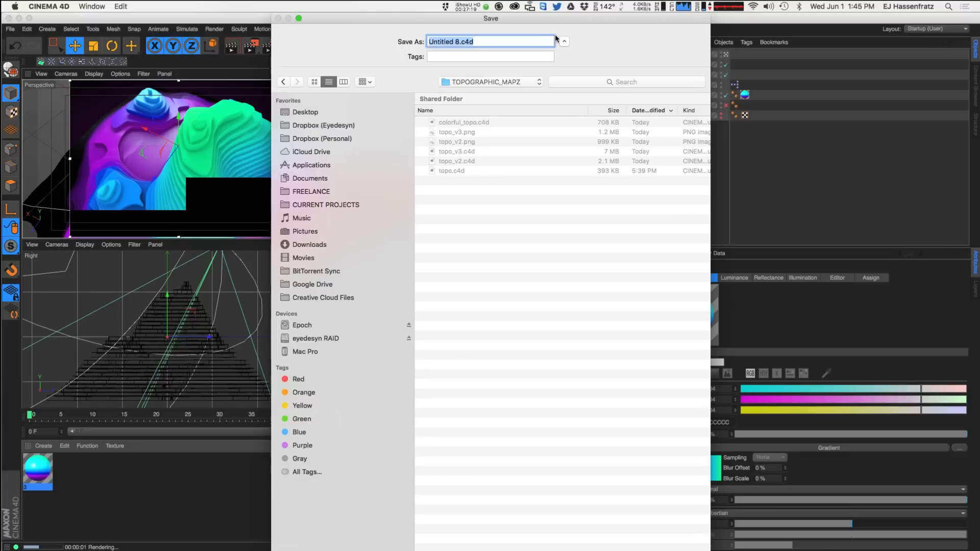
left_click(473, 123)
left_click(469, 42)
type("_2")
key("Return")
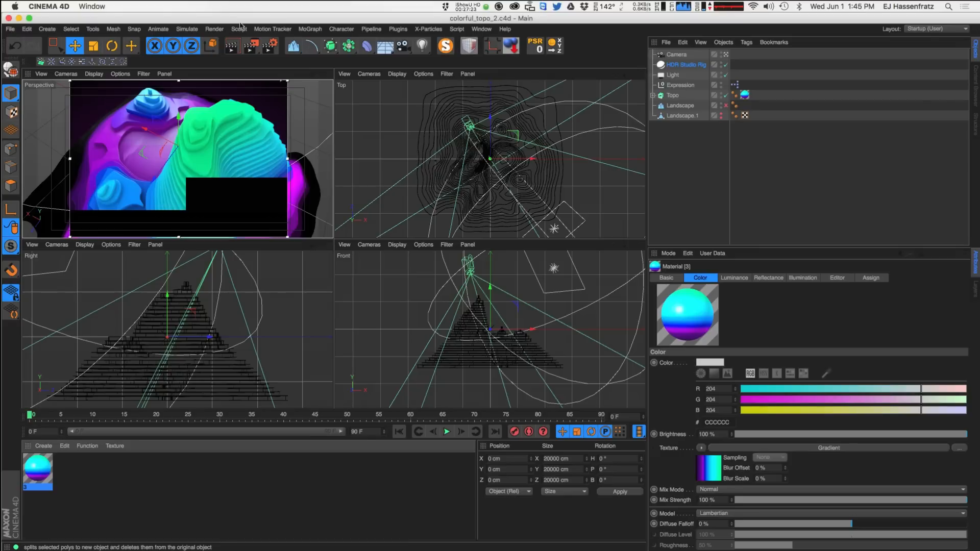
Set the render's anti-aliasing filter to Gauss (Animation)
left_click(268, 46)
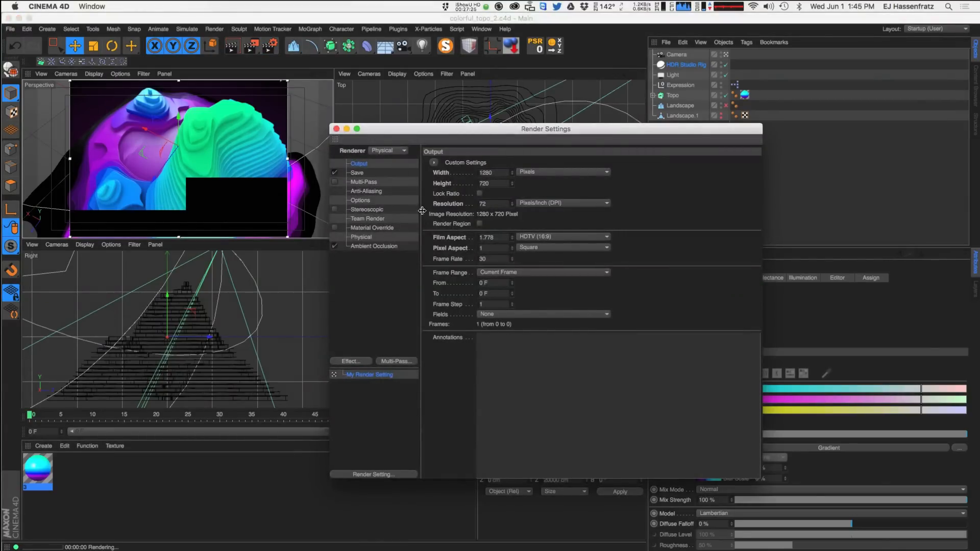
left_click(366, 191)
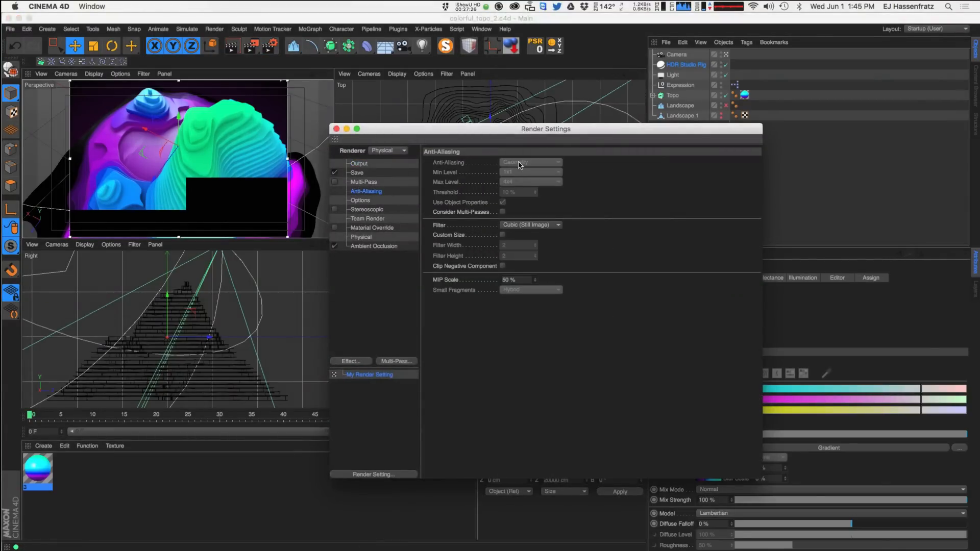
left_click(531, 225)
left_click(531, 270)
left_click(541, 225)
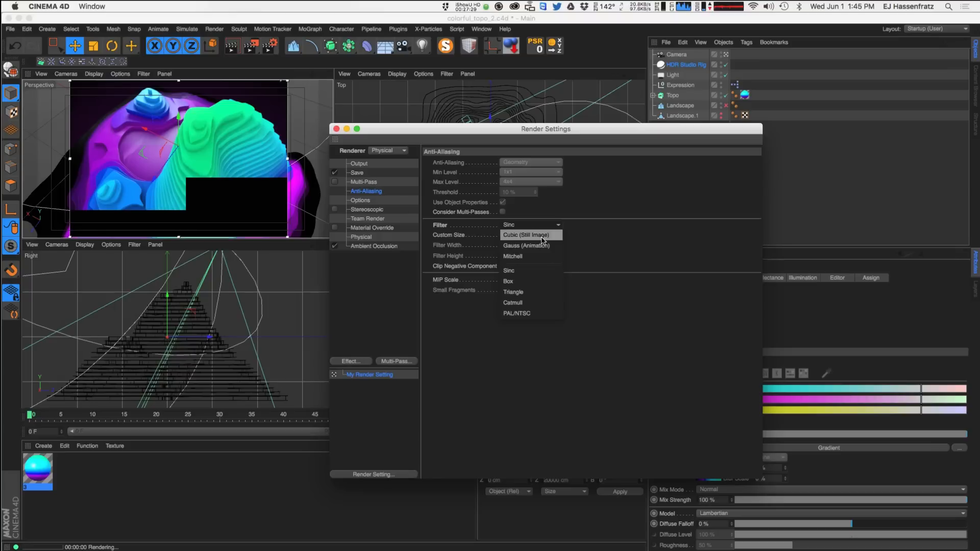
left_click(539, 248)
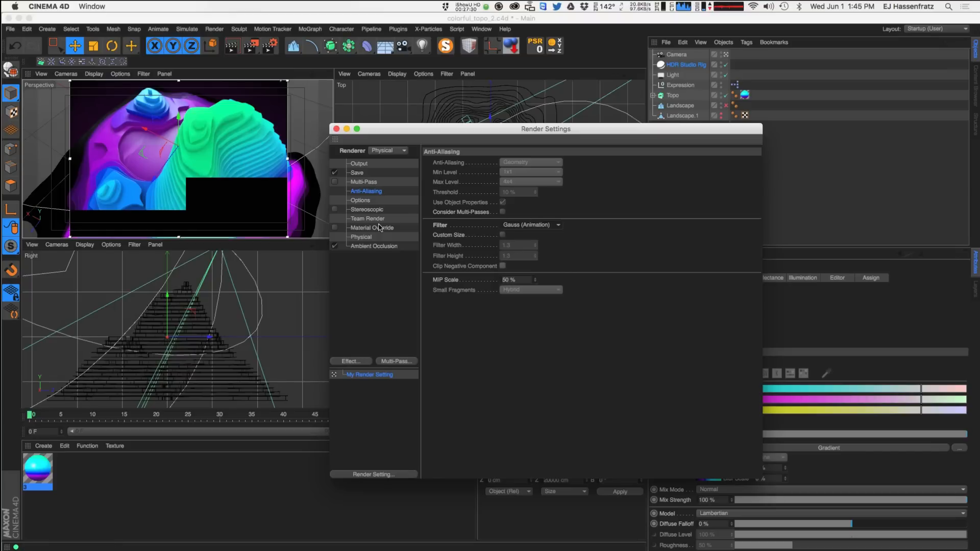
left_click(366, 201)
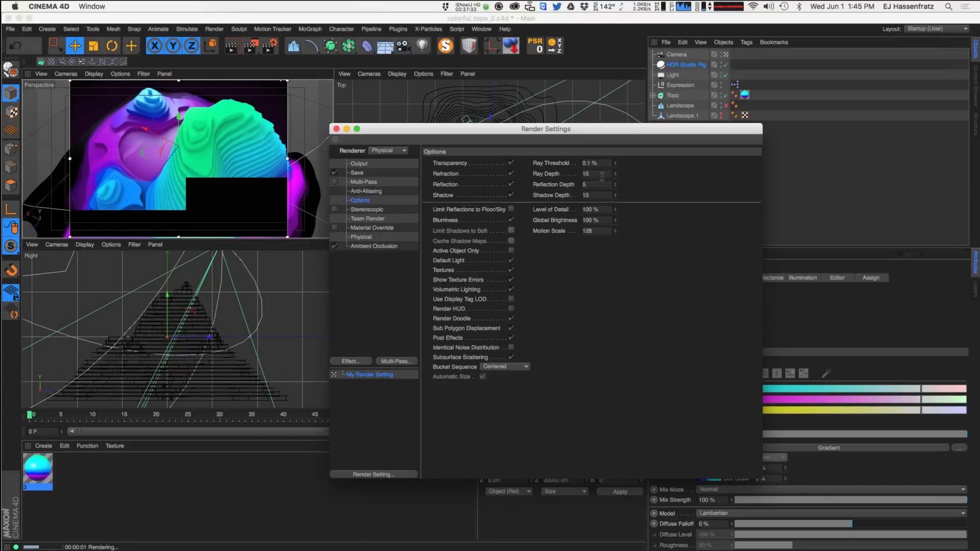
left_click(336, 129)
left_click_drag(250, 46, 221, 87)
Set the Ambient Occlusion maximum ray length to 80 cm and close the render settings
left_click(270, 46)
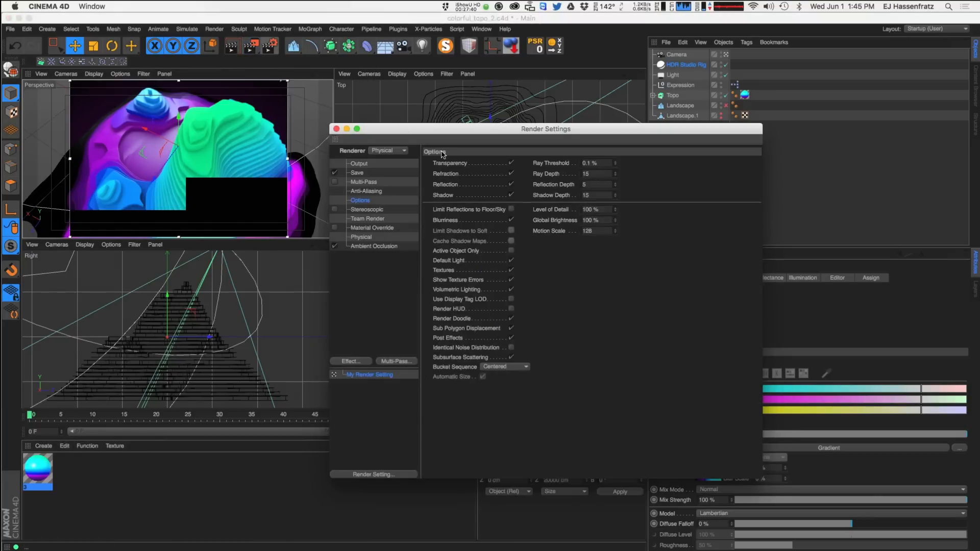
left_click(374, 246)
left_click_drag(521, 222, 500, 222)
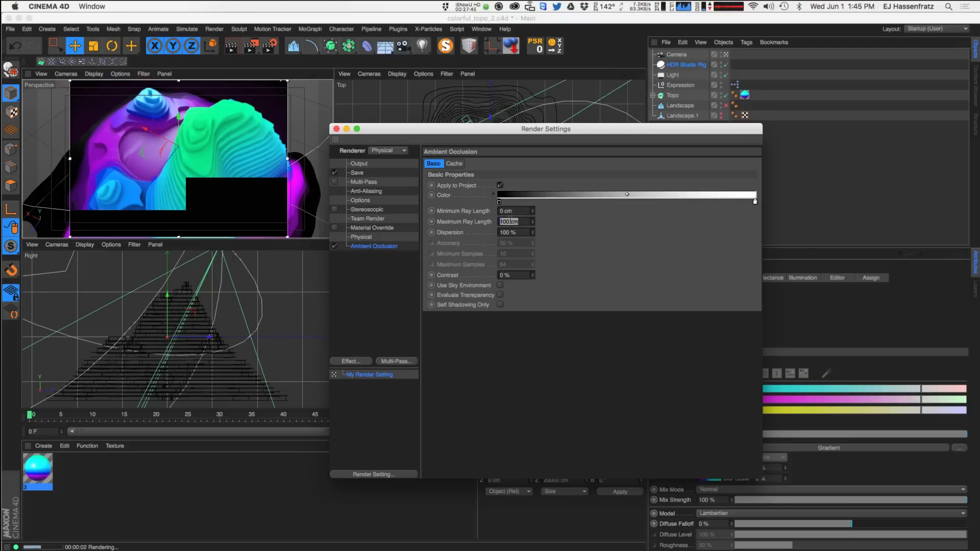
type("80")
key("Return")
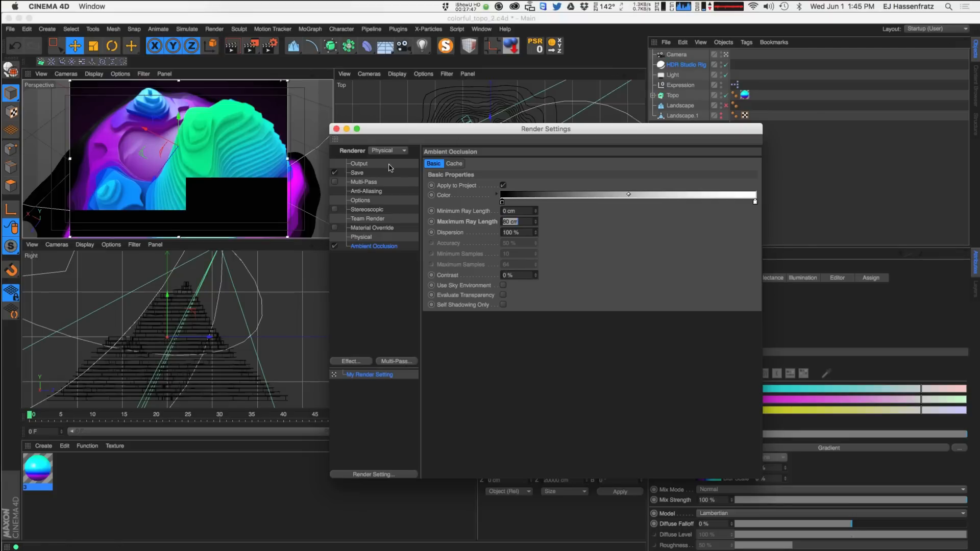
left_click(337, 129)
Render the scene to the Picture Viewer and select the new colorful_topo_2 render in its history
left_click_drag(250, 45, 282, 101)
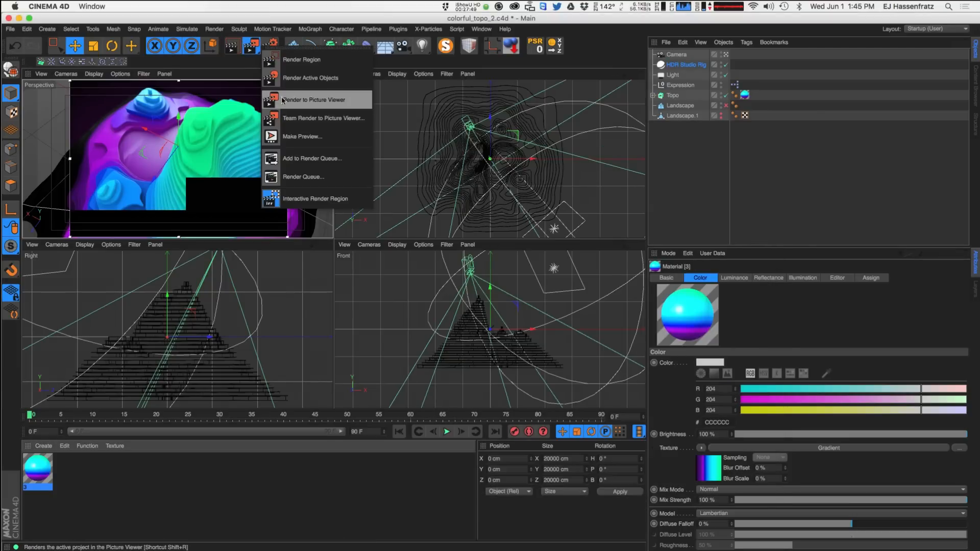
left_click(282, 101)
left_click(661, 439)
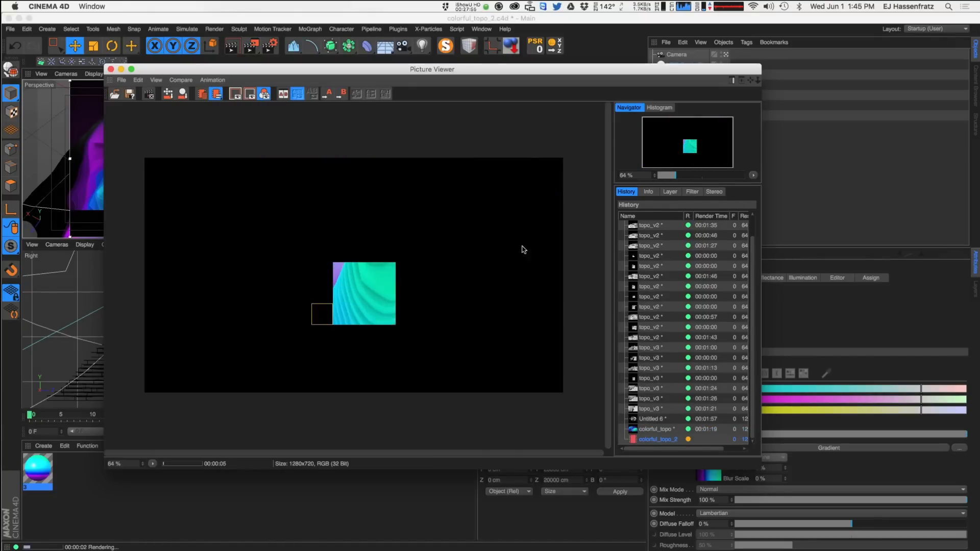
Enable the image filter for the new render in the Picture Viewer
left_click(692, 193)
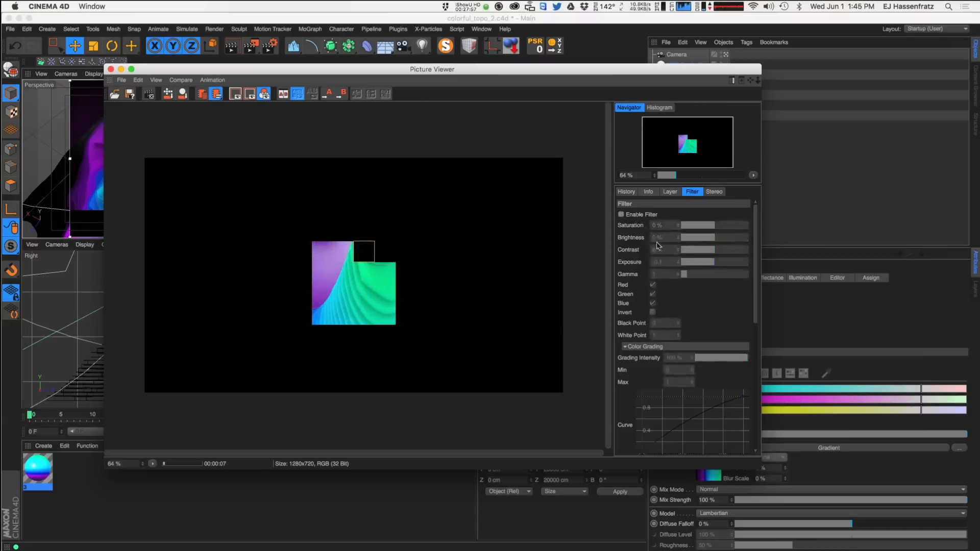
left_click(641, 215)
right_click(645, 214)
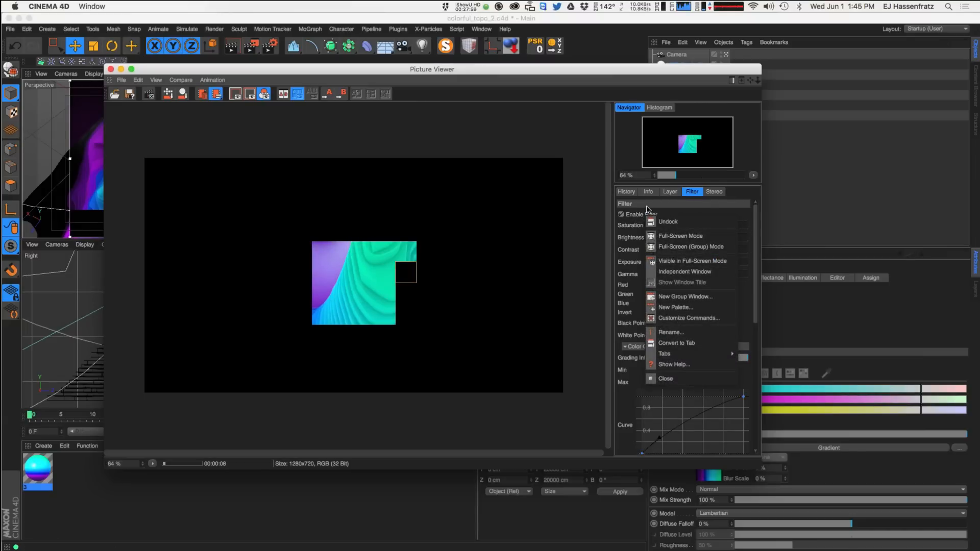
left_click(685, 207)
Shape the render filter's main color grading curve into an S-curve with darker shadows and brighter highlights
left_click(742, 397)
left_click_drag(719, 403, 717, 412)
scroll(756, 333, "down", 4)
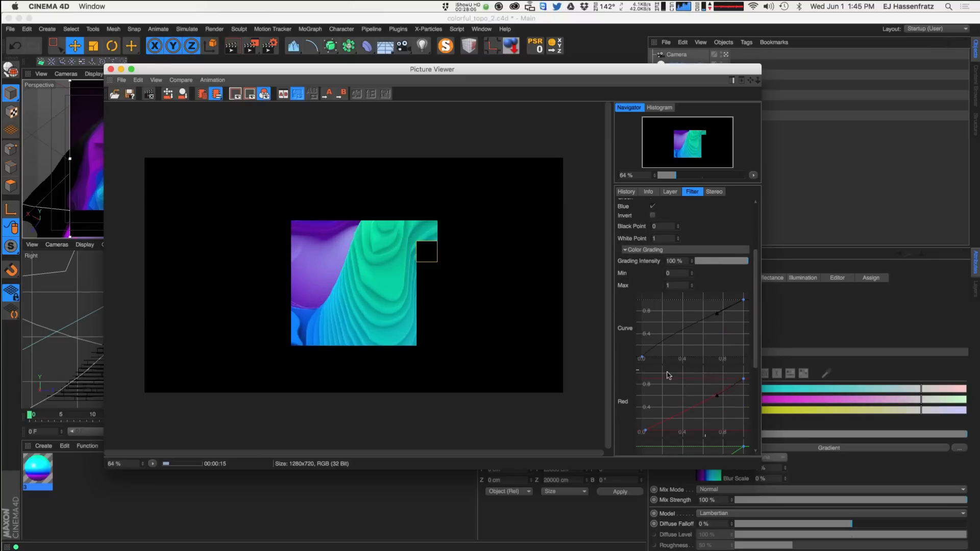
left_click(641, 357)
mouse_move(660, 342)
left_mouse_down()
mouse_move(673, 354)
mouse_move(664, 344)
mouse_move(645, 350)
left_mouse_up()
left_click_drag(743, 303, 783, 283)
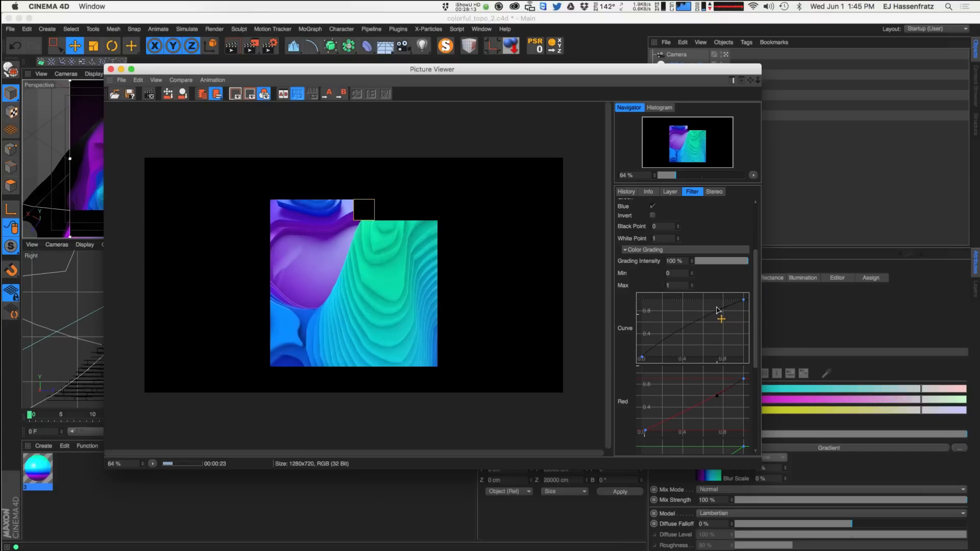
left_click(641, 357)
left_click_drag(658, 341, 674, 351)
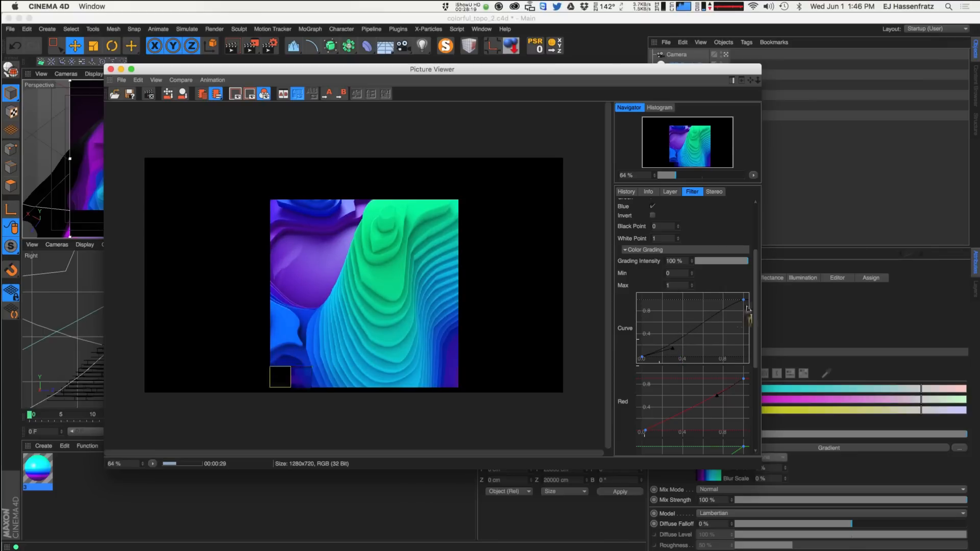
left_click_drag(714, 308, 713, 303)
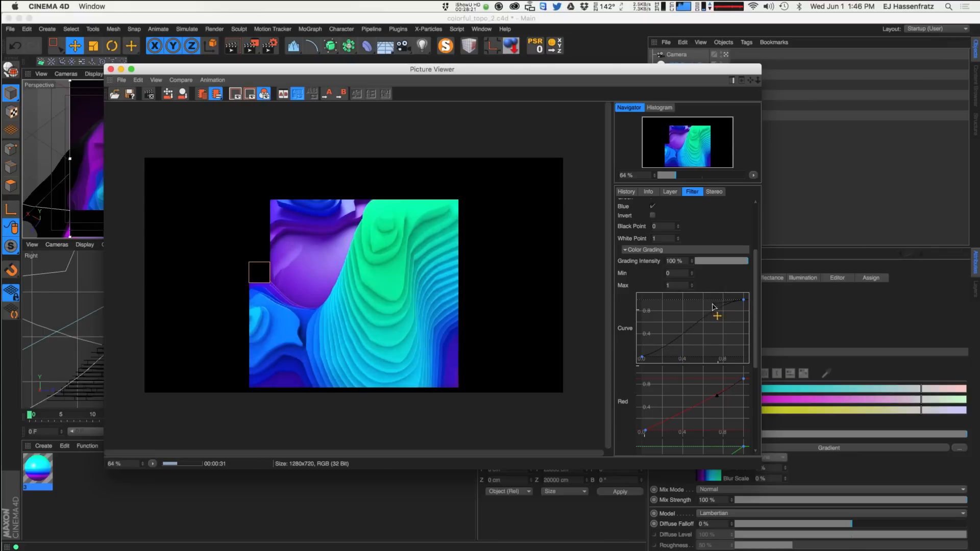
Adjust the red, green and blue grading curves, lifting the low tones of red and blue and lowering those of green
scroll(724, 324, "down", 5)
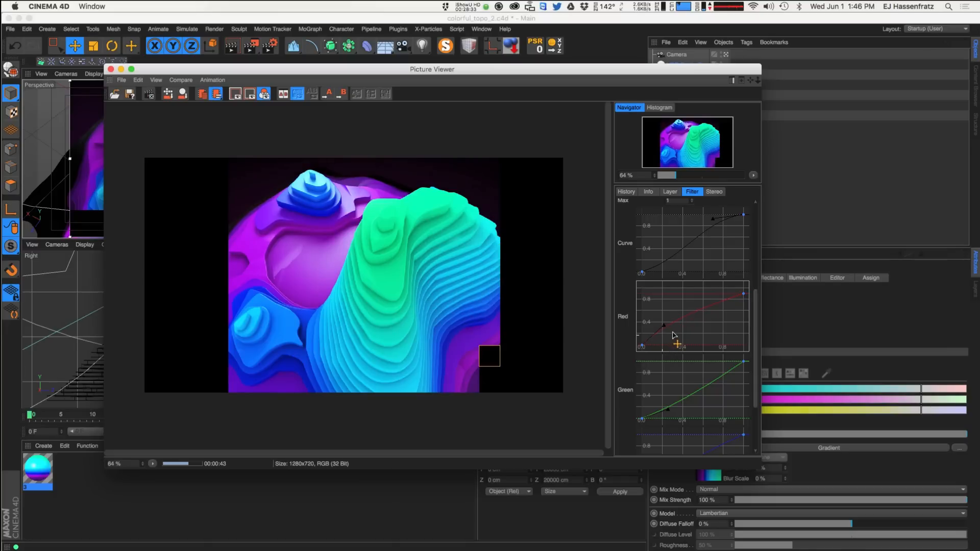
left_click(724, 374)
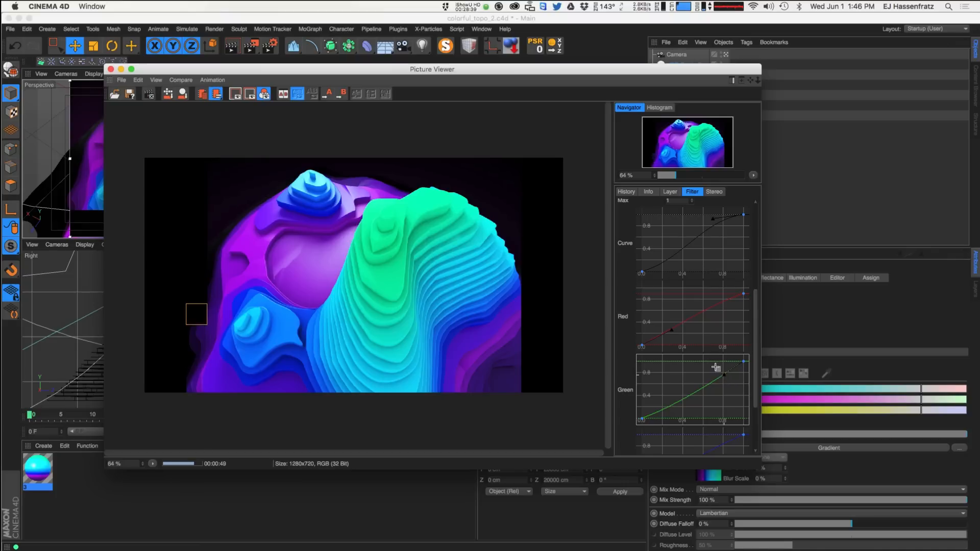
left_click_drag(716, 371, 664, 408)
scroll(740, 417, "down", 4)
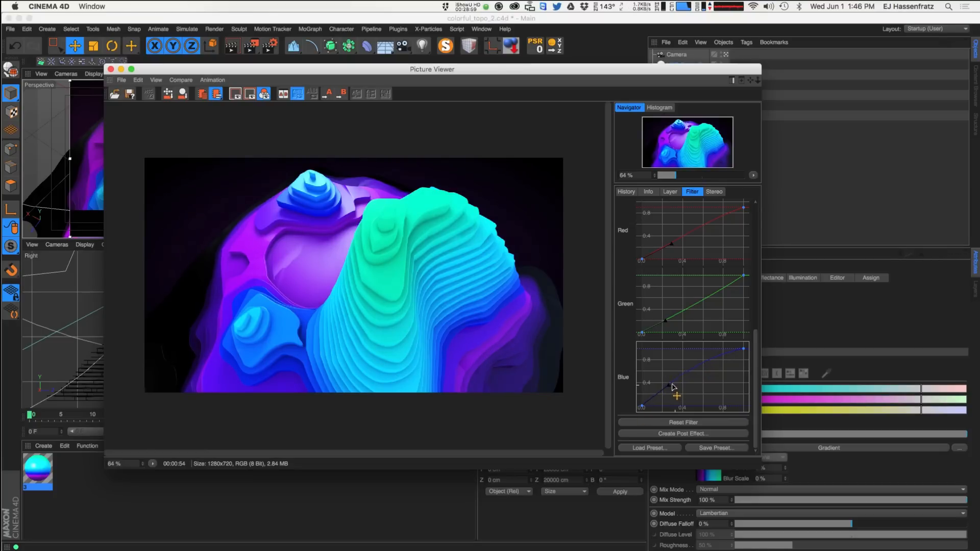
Try lowering the filter's exposure to -0.3 and return it to 0
scroll(758, 356, "up", 10)
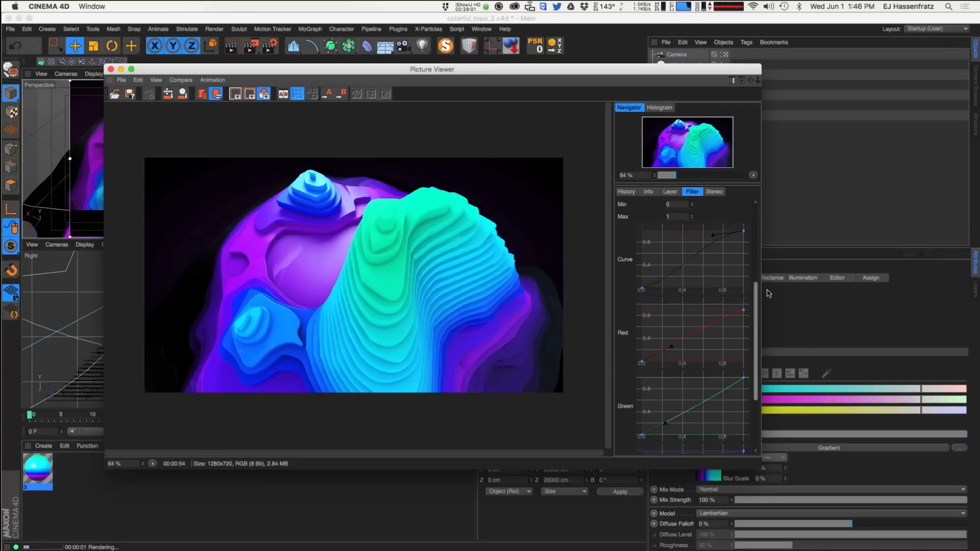
left_click(677, 260)
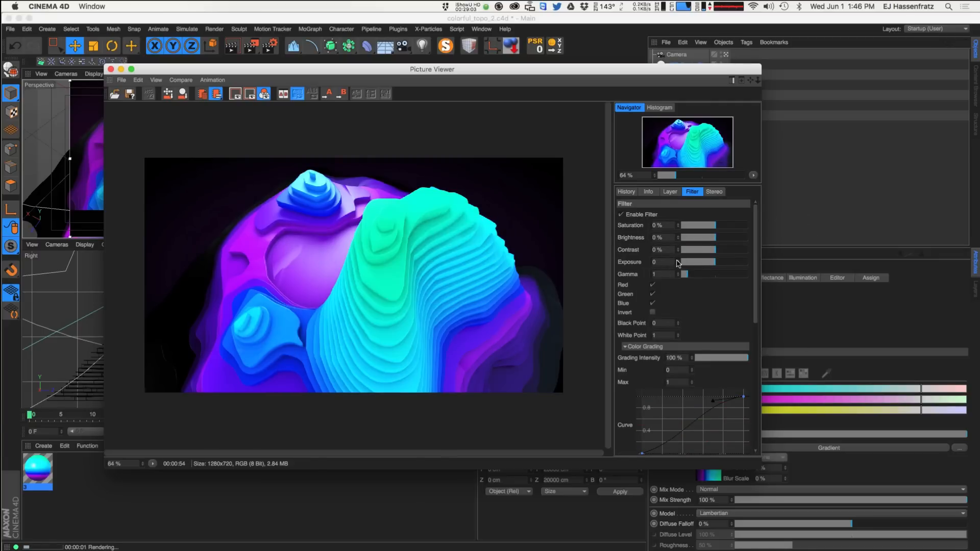
left_click(677, 264)
left_click(677, 264)
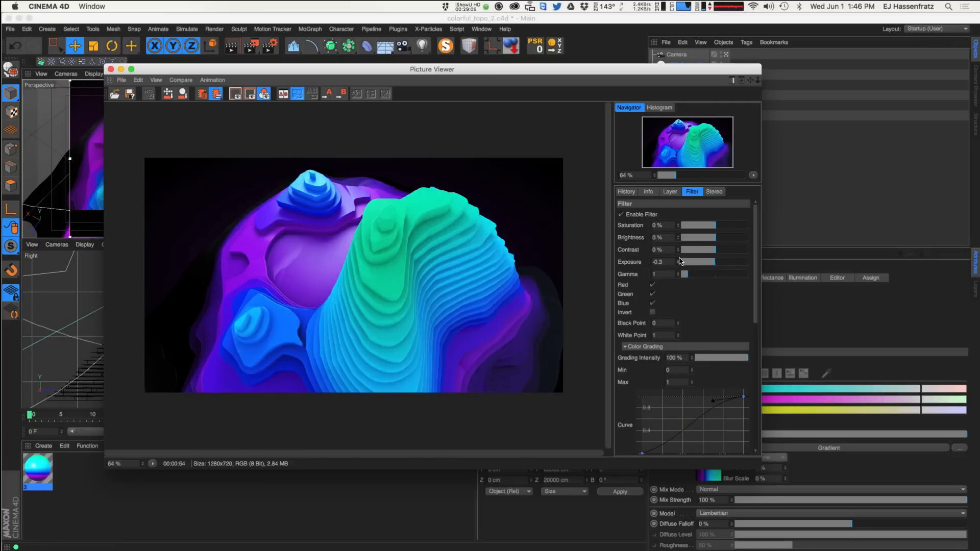
left_click(678, 260)
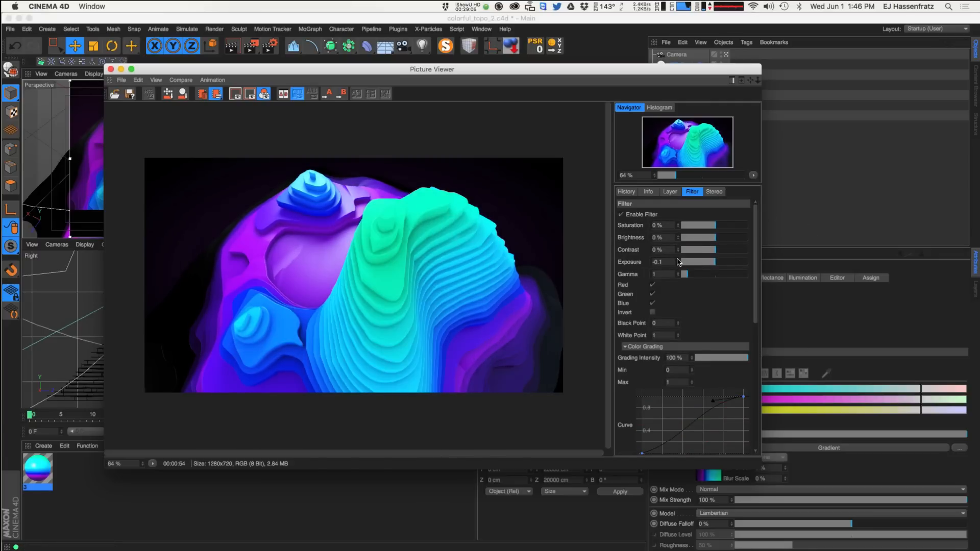
Save the new render as the 16 bits/channel PNG still image colorful_topo_2.png in TOPOGRAPHIC_MAPZ with Use Filter enabled
left_click(626, 192)
right_click(645, 441)
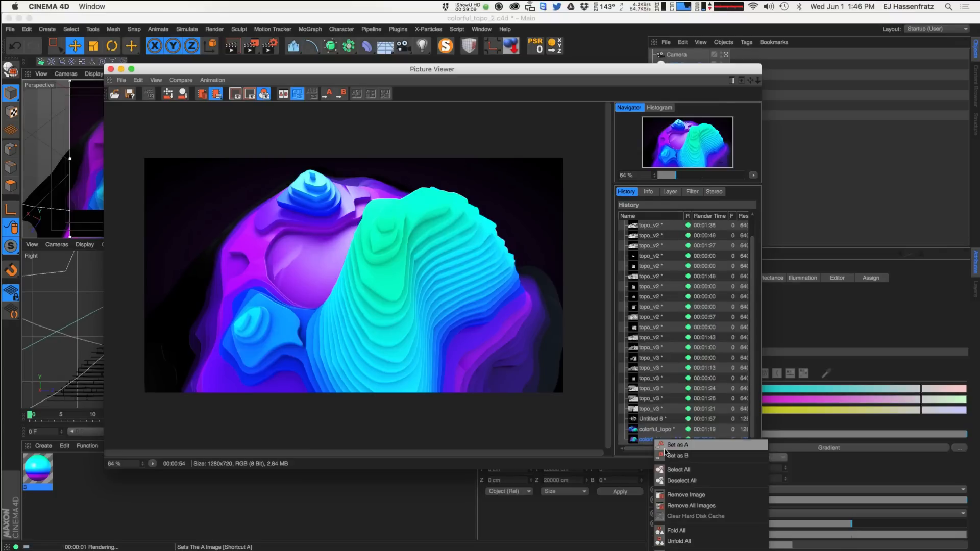
left_click(679, 550)
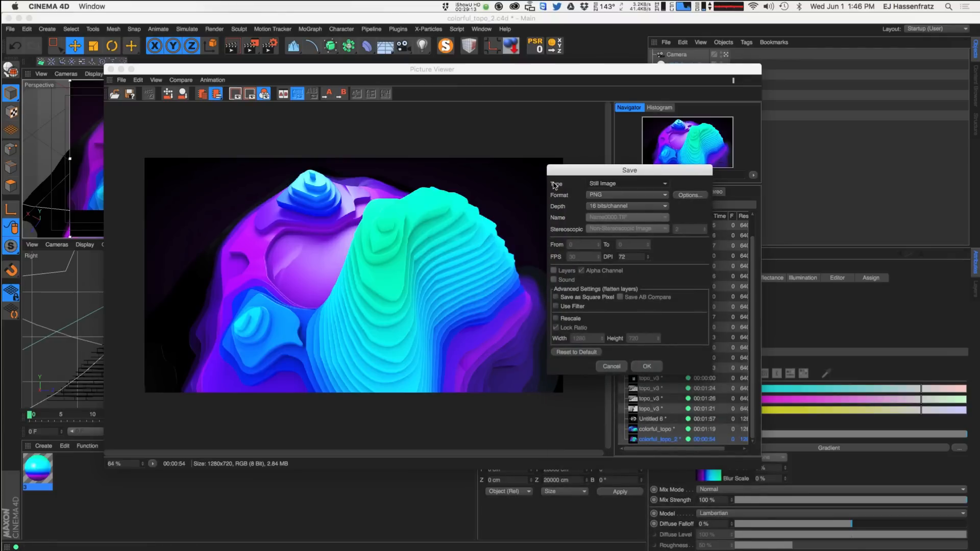
left_click(596, 194)
left_click(602, 195)
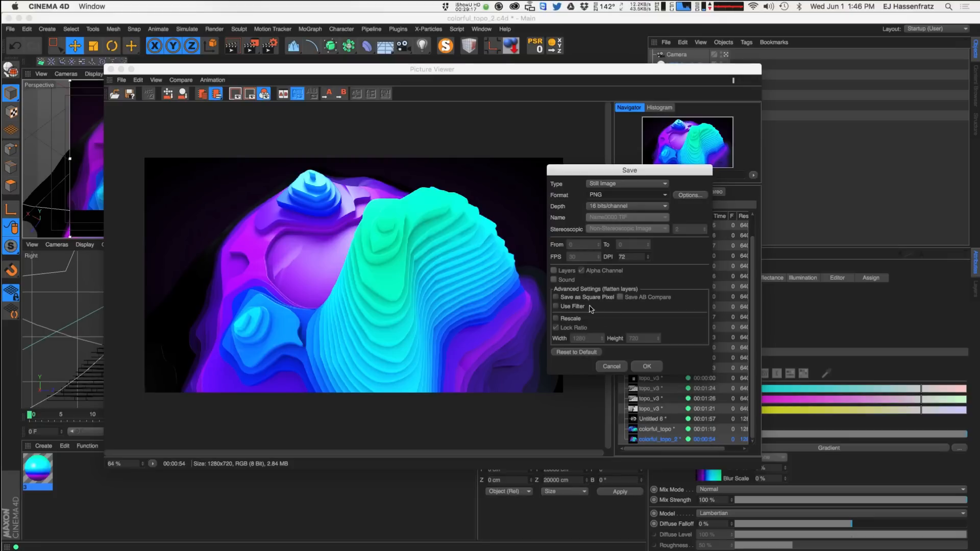
left_click(580, 308)
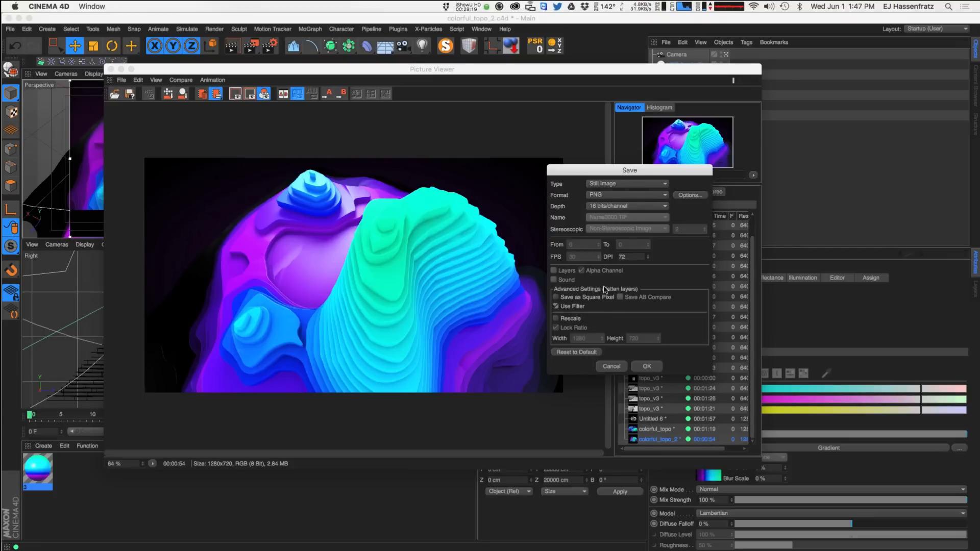
left_click(540, 366)
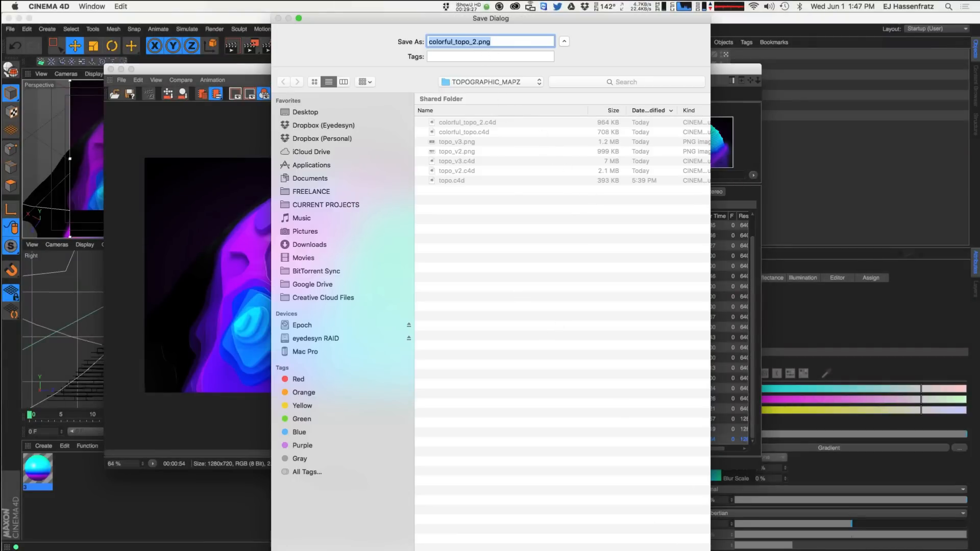
key("Return")
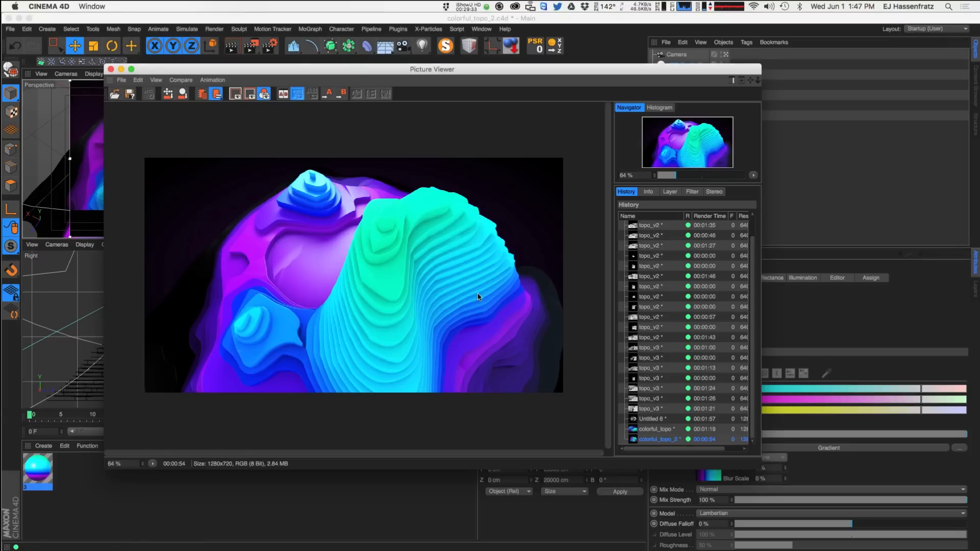
Close the Picture Viewer and orbit the perspective camera to look at the landscape more from above
left_click(699, 195)
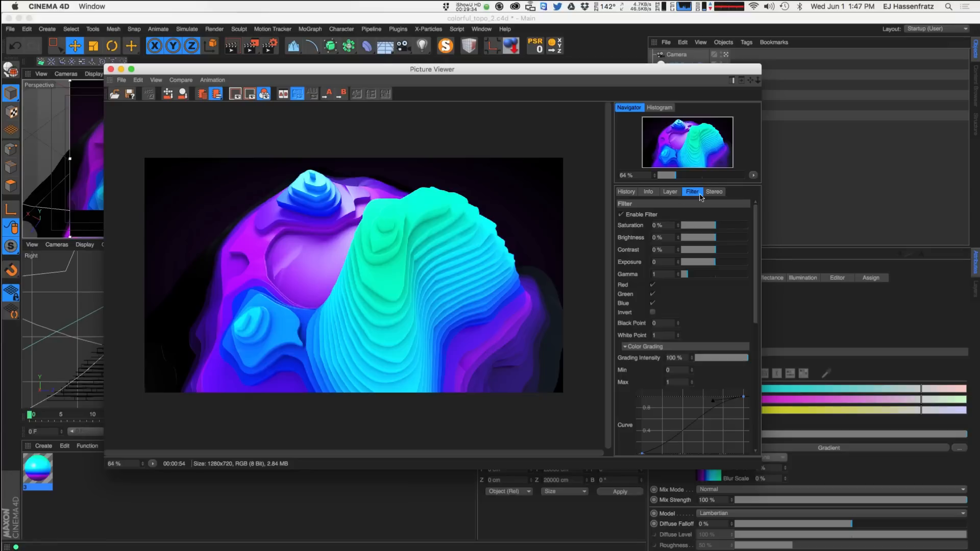
left_click(630, 192)
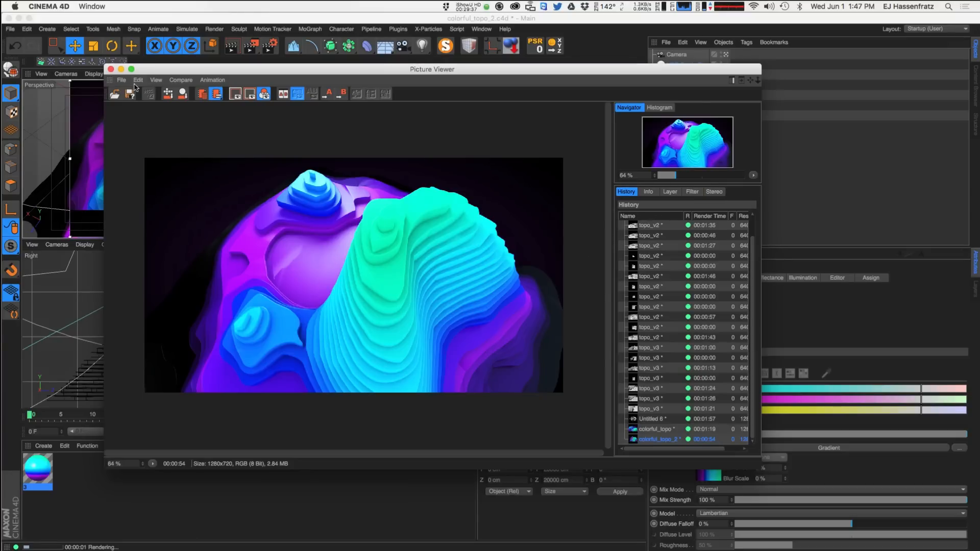
left_click(110, 70)
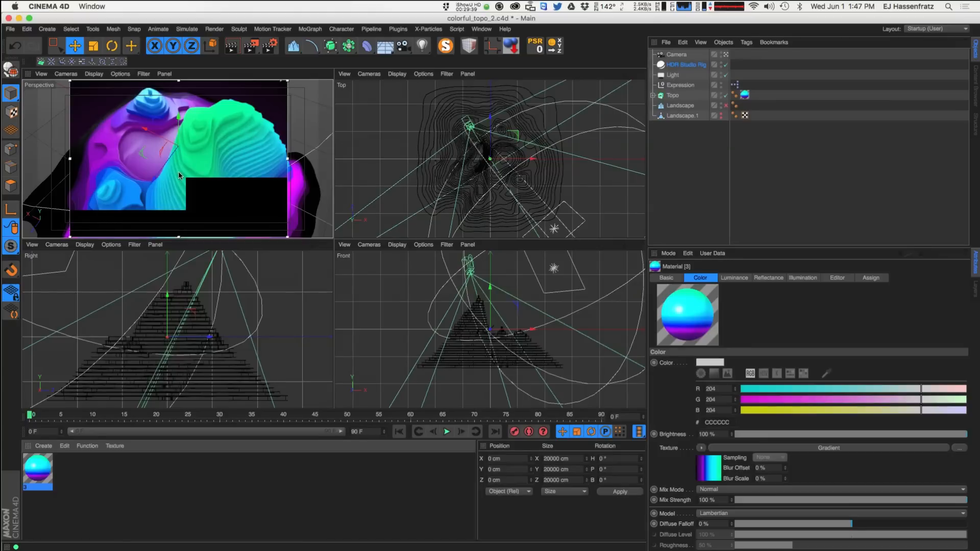
left_click_drag(122, 169, 191, 183, "alt")
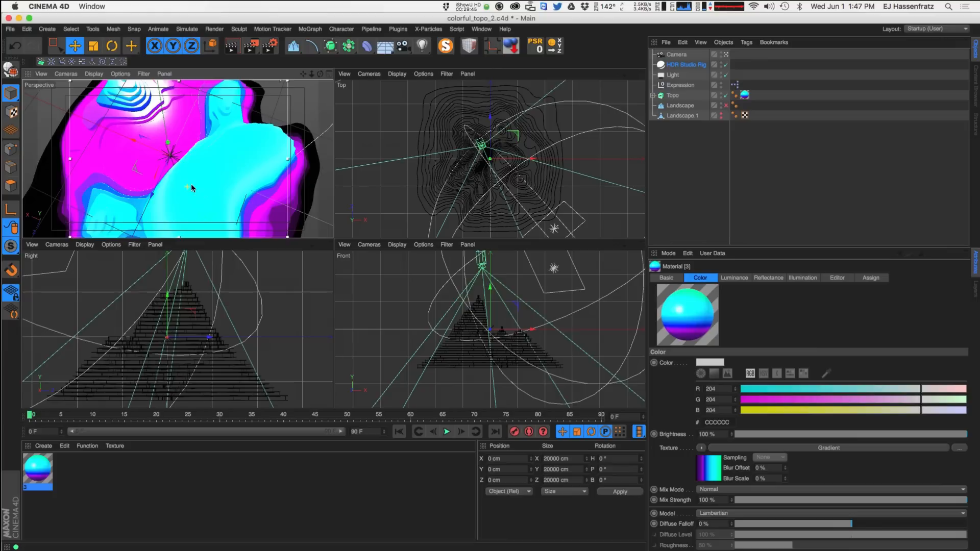
left_click_drag(37, 157, 42, 157)
left_click_drag(287, 160, 318, 165)
left_click_drag(197, 164, 216, 193, "alt")
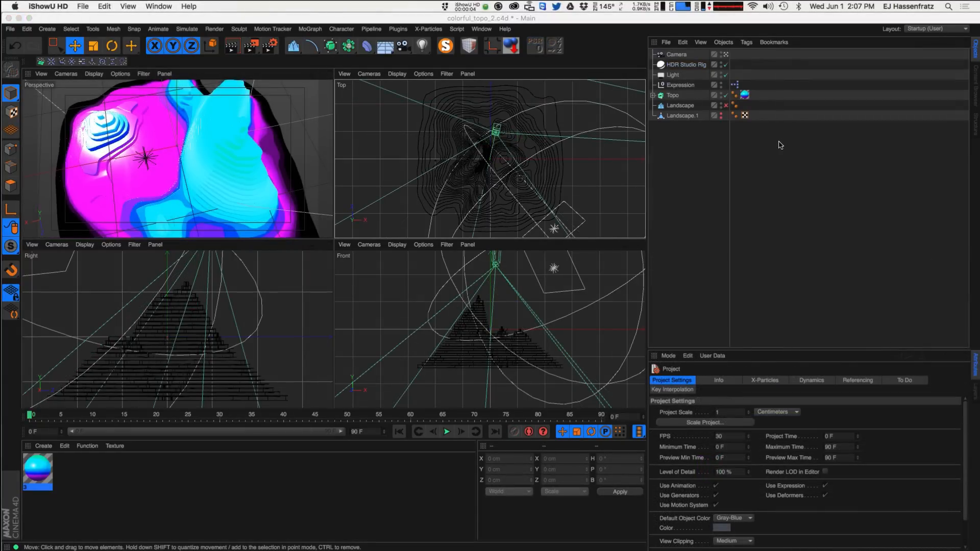
Examine the landscape's contour splines in a maximized perspective view with the Topo extrusion temporarily switched off
middle_click(324, 82)
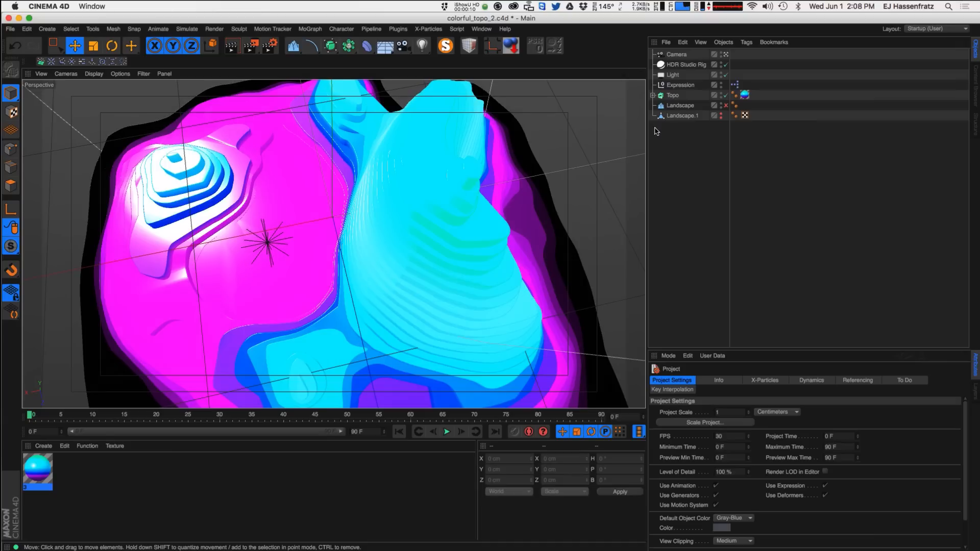
left_click(672, 95)
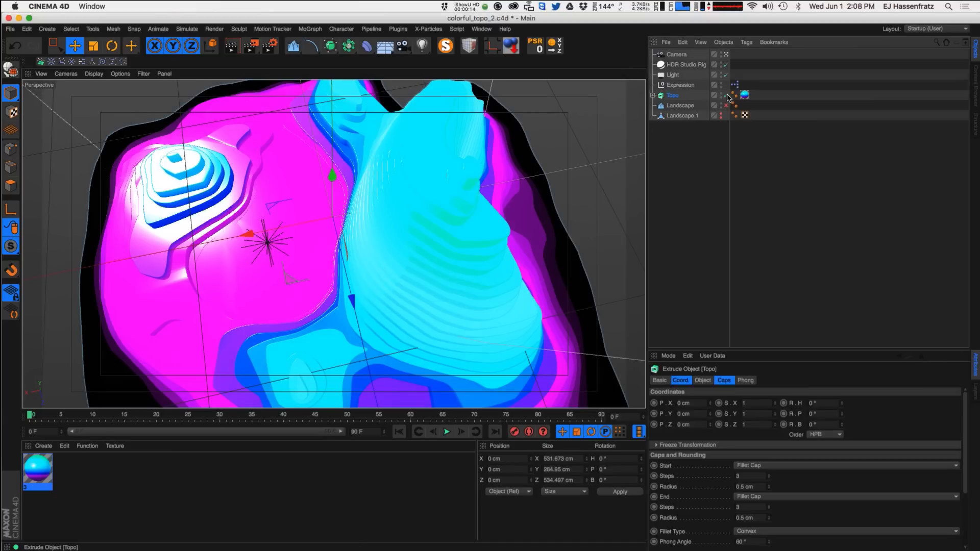
left_click(726, 95)
mouse_move(286, 240)
left_mouse_down("alt")
mouse_move(318, 225)
mouse_move(300, 240)
left_mouse_up("alt")
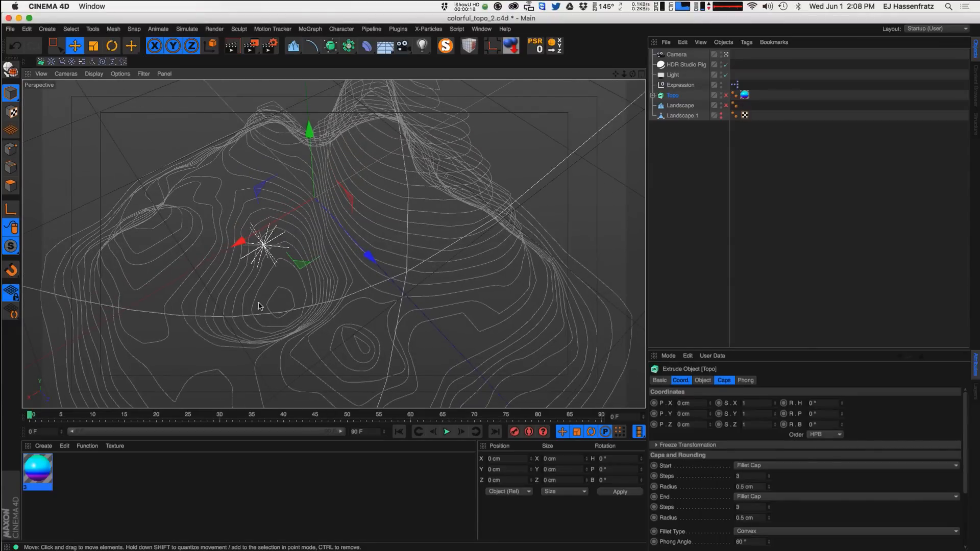
left_click_drag(280, 299, 332, 240, "alt")
left_click(725, 94)
left_click(725, 105)
left_click_drag(253, 279, 230, 277, "alt")
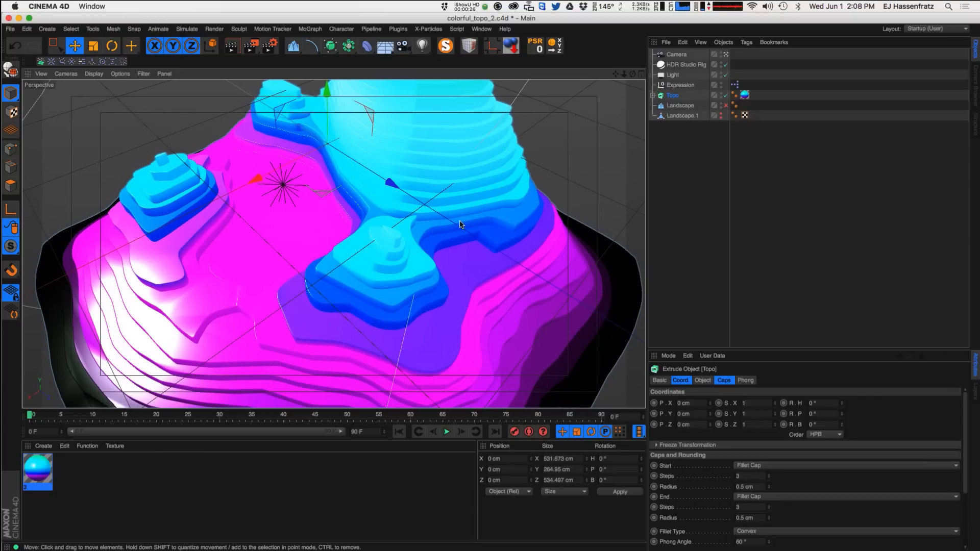
Expand the Topo object's spline hierarchy, return to the four-view layout and switch off the Topo extrusion
left_click(653, 95)
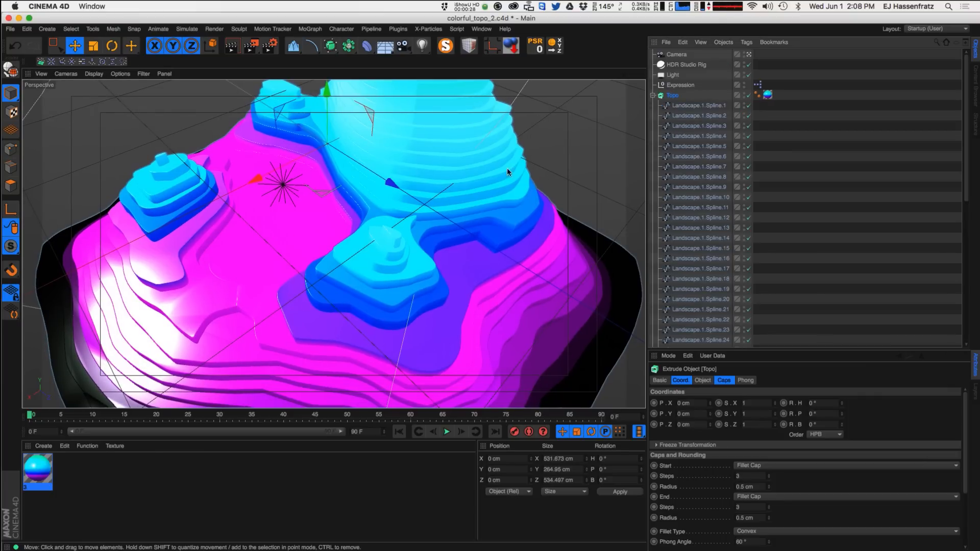
left_click(636, 76)
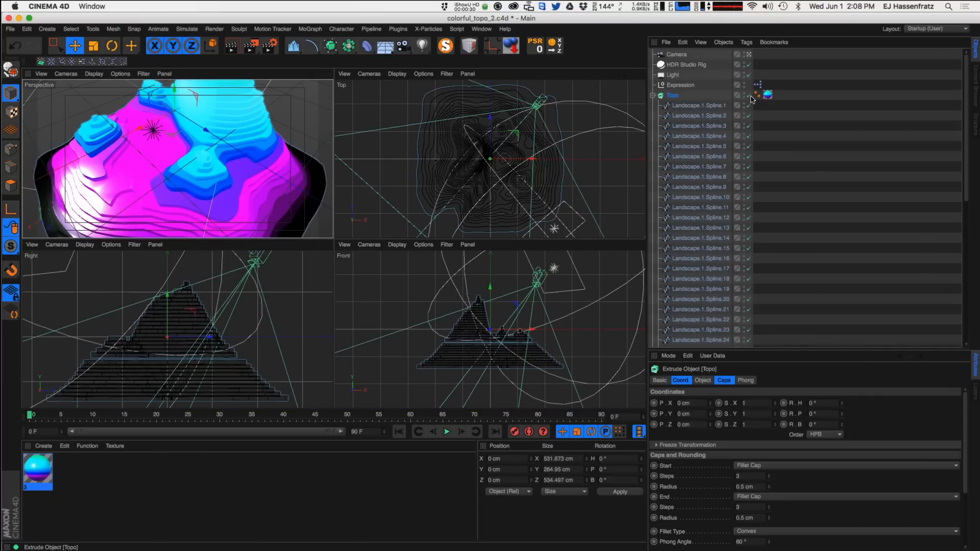
left_click(748, 95)
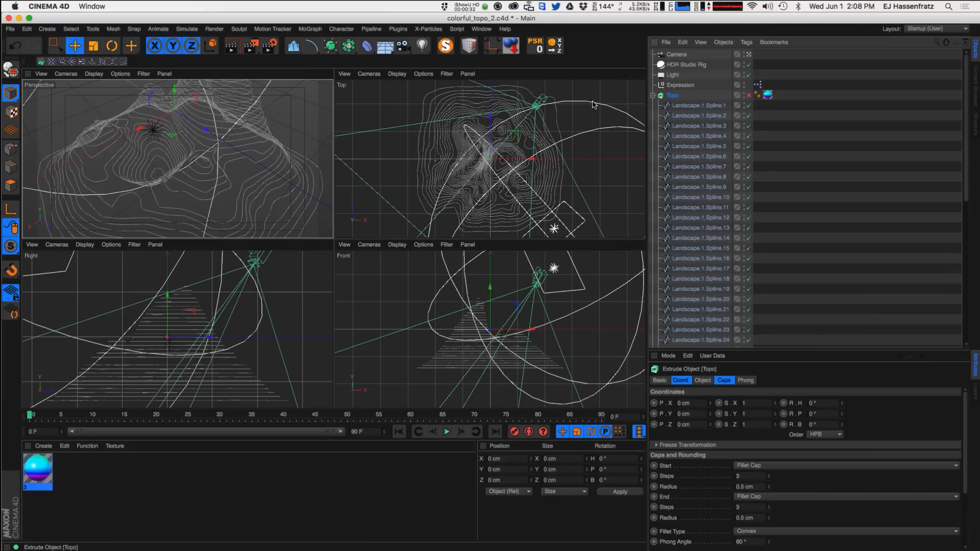
middle_click_drag(119, 336, 130, 326, "alt")
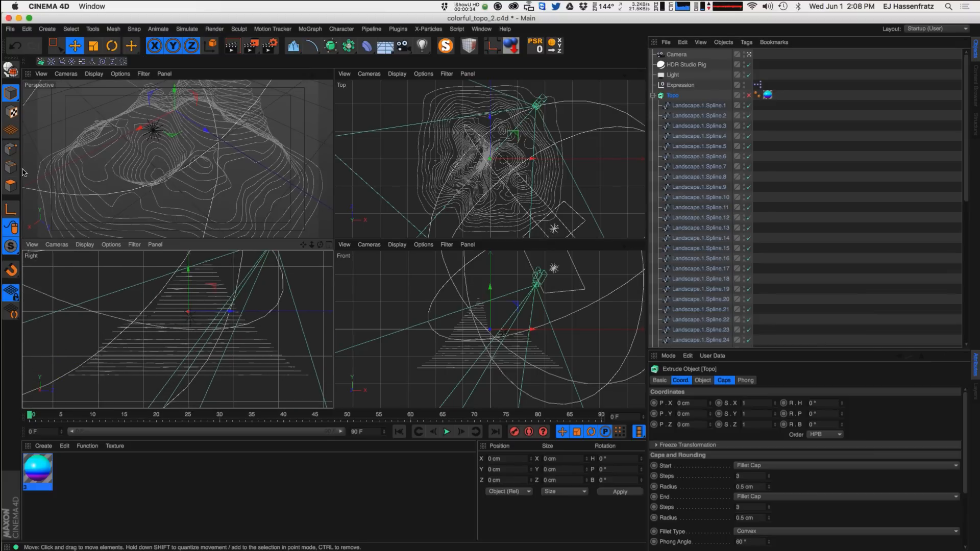
Rectangle-select contour levels going down the Right view, ending on the level with Landscape.1.Spline.9 and Landscape.1.Spline.19
left_click(60, 52)
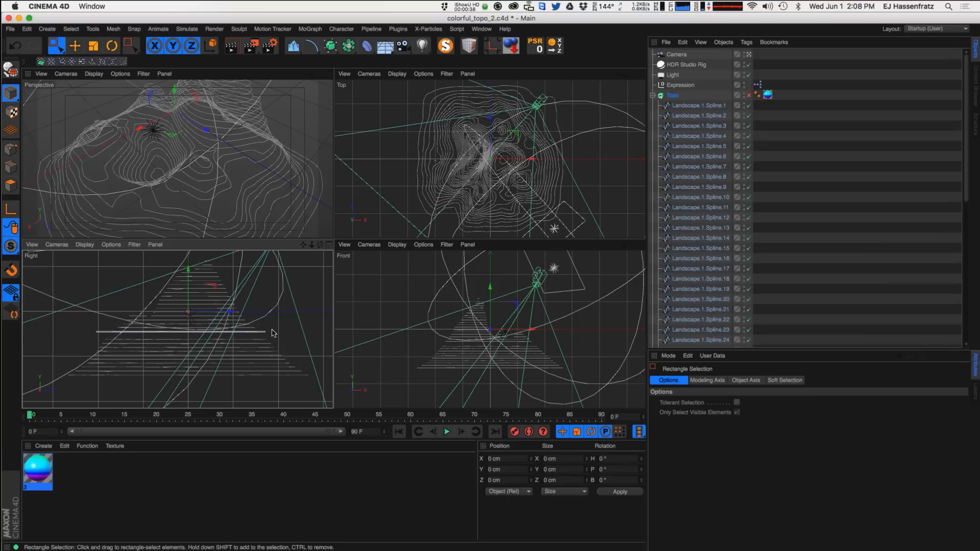
left_click_drag(272, 333, 112, 338)
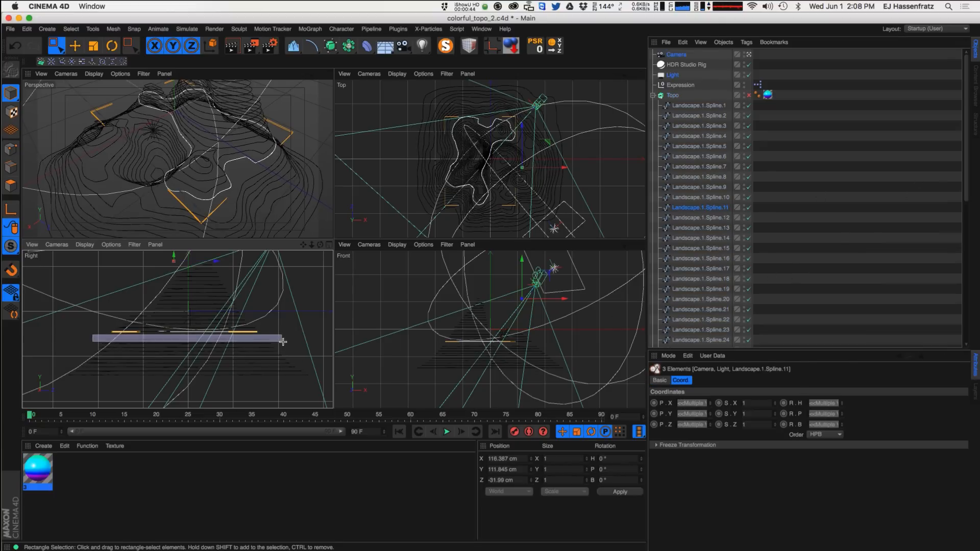
left_click_drag(283, 342, 285, 342)
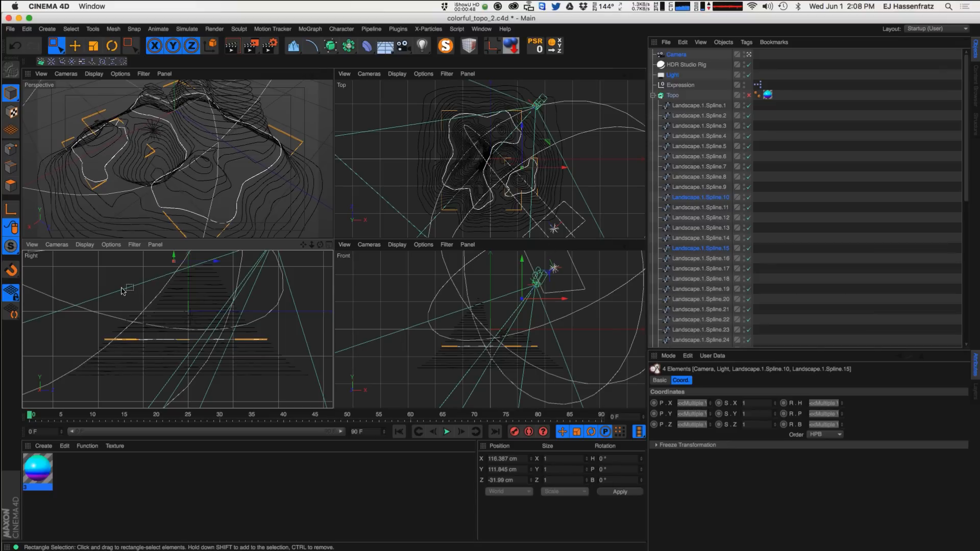
left_click_drag(288, 347, 301, 352)
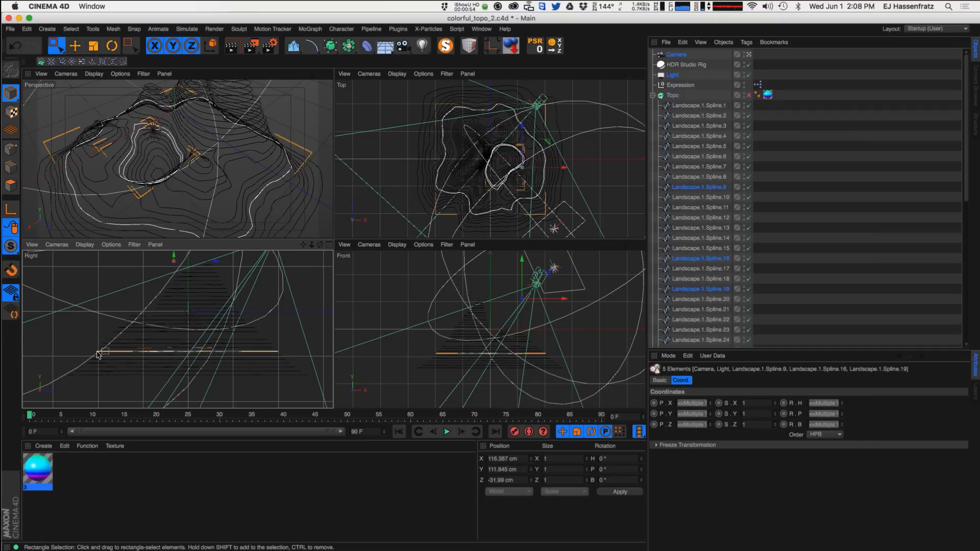
left_click(286, 352, "ctrl")
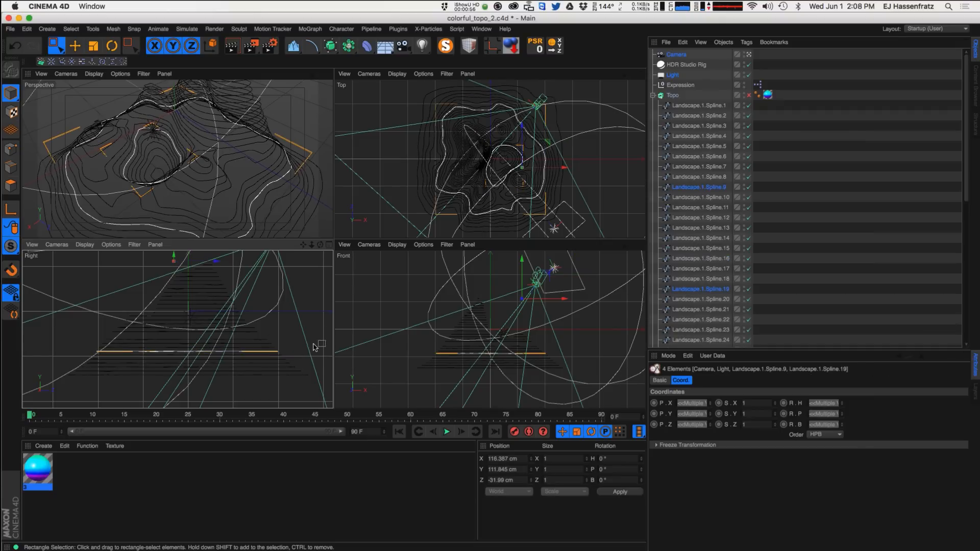
Remove the Camera and Light from the selection and merge Landscape.1.Spline.9 and Landscape.1.Spline.19 with Connect Objects + Delete
key("e")
left_click_drag(201, 164, 255, 153)
left_click(683, 57, "ctrl")
left_click_drag(178, 176, 151, 180)
key("super+z")
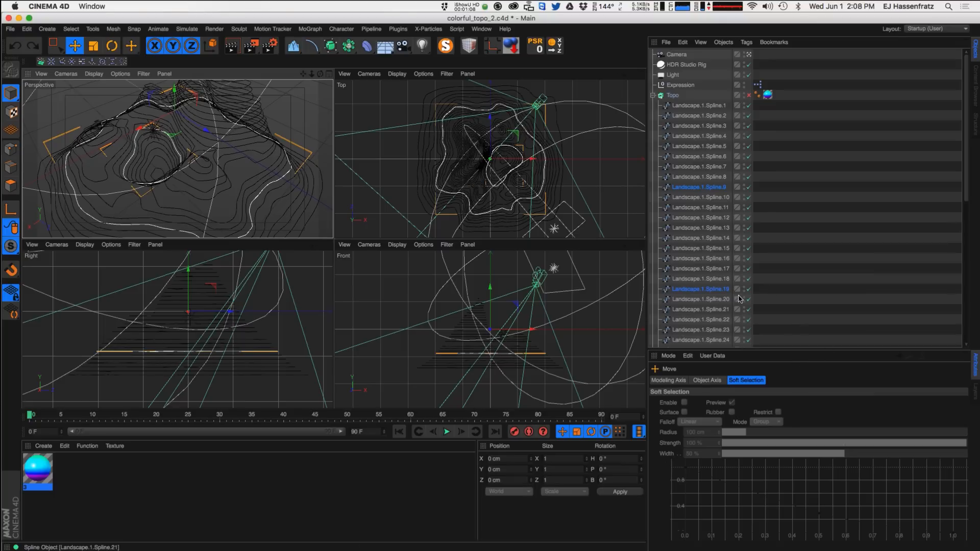
right_click(712, 291)
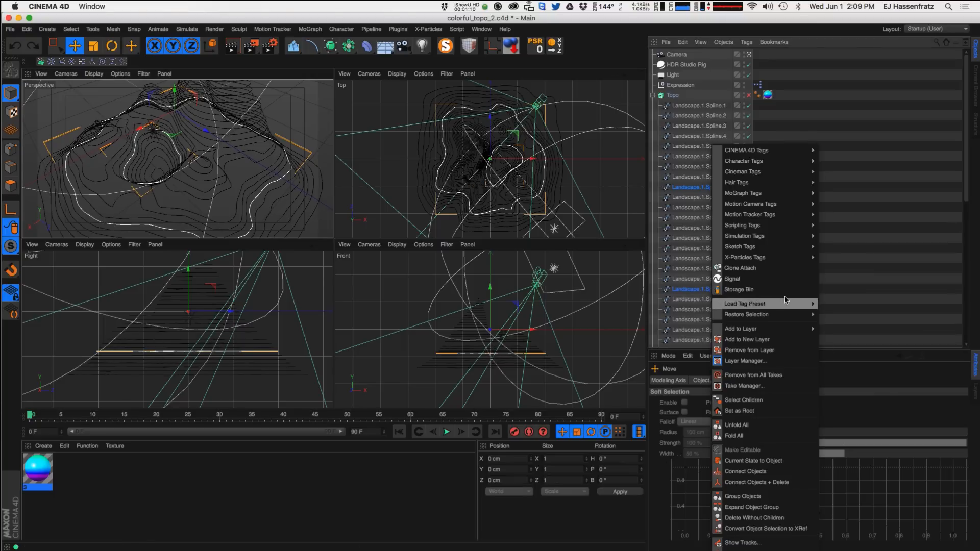
left_click(750, 481)
Rectangle-select only Landscape.1.Spline.6 and Landscape.1.Spline.22 on the next lower level and merge them with Connect Objects + Delete
key("0")
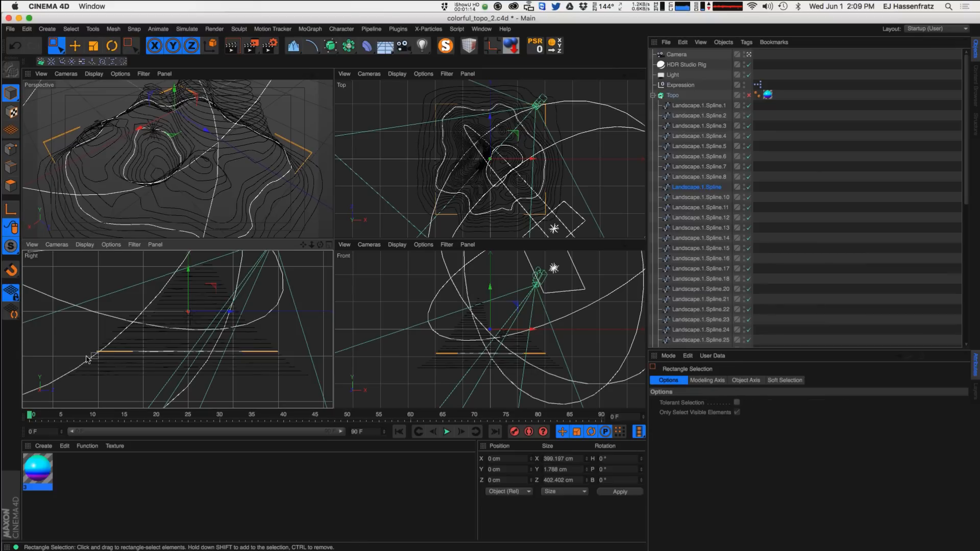
left_click_drag(287, 359, 292, 359)
left_click(679, 75, "ctrl")
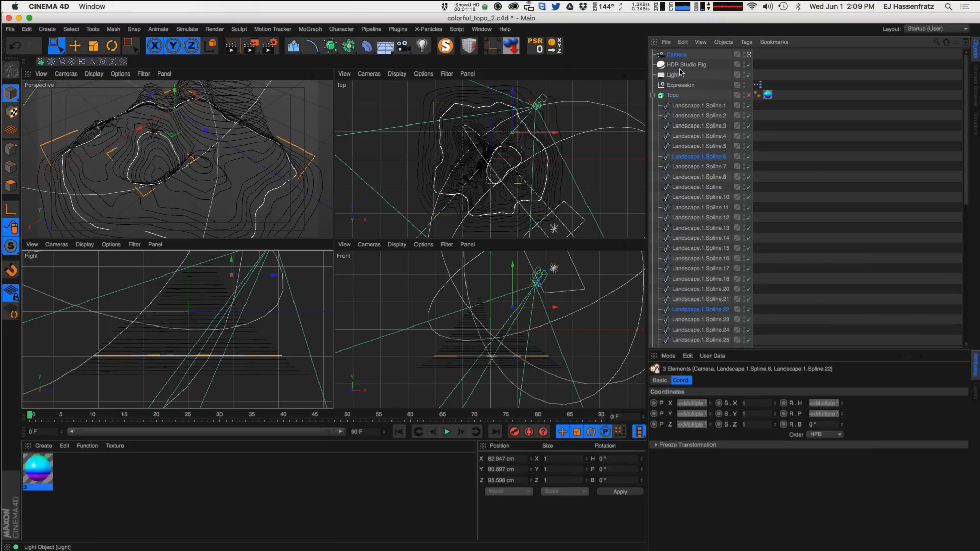
left_click(682, 55, "ctrl")
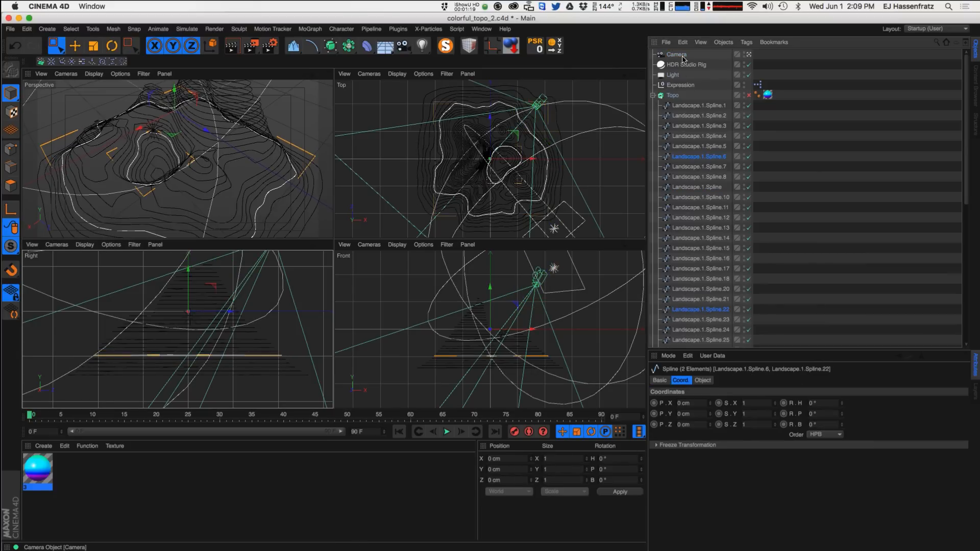
right_click(708, 312)
left_click(756, 482)
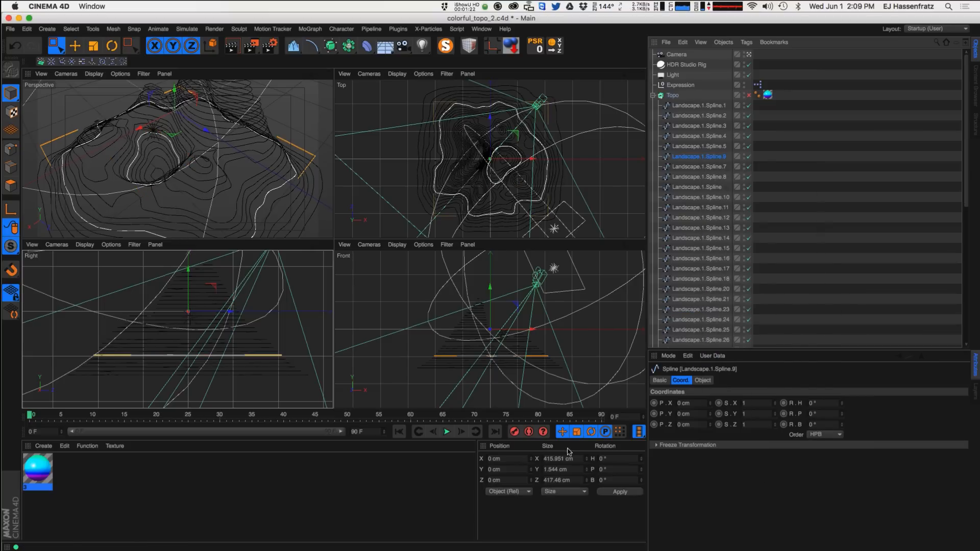
Maximize the Right view, select only Landscape.1.Spline.5 and Landscape.1.Spline.21 on their shared level, and merge them with Connect Objects + Delete
right_click_drag(98, 360, 130, 360, "alt")
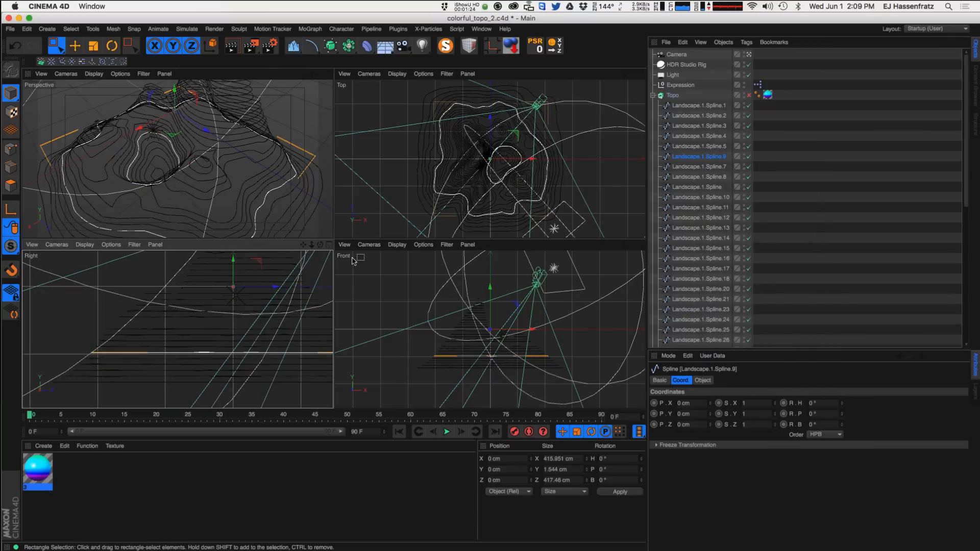
left_click(328, 245)
middle_click_drag(330, 271, 230, 276, "alt")
right_click_drag(291, 286, 263, 285, "alt")
left_click_drag(129, 290, 519, 295)
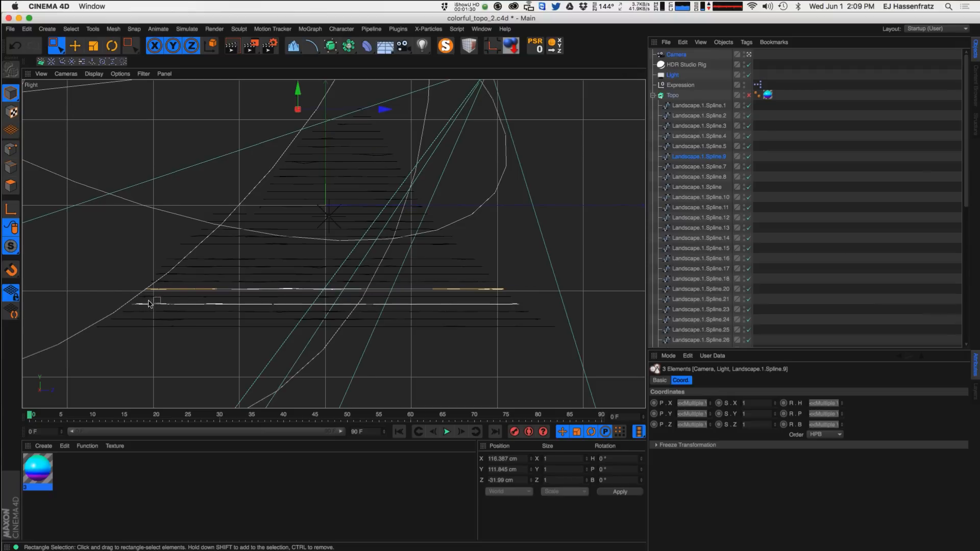
left_click_drag(117, 295, 526, 305)
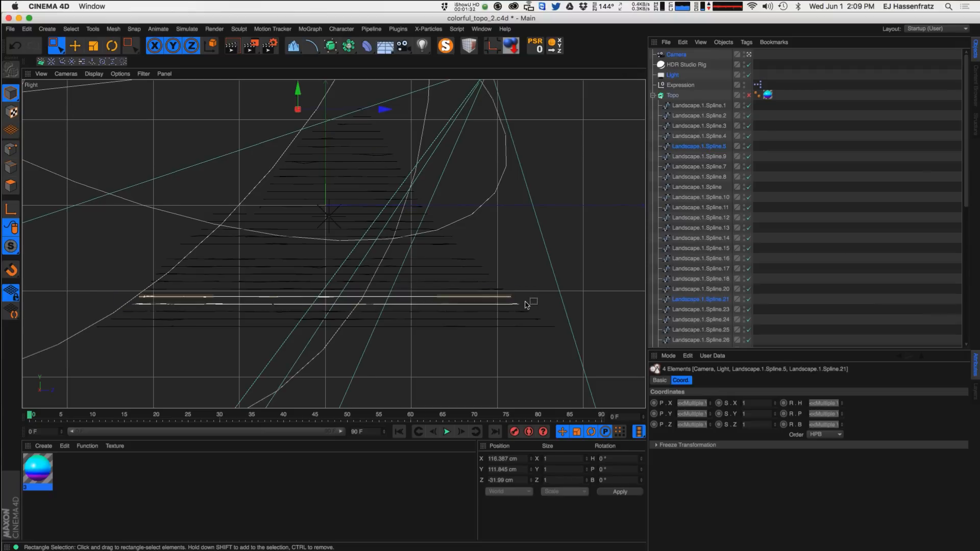
left_click(672, 74, "ctrl")
left_click(676, 54, "ctrl")
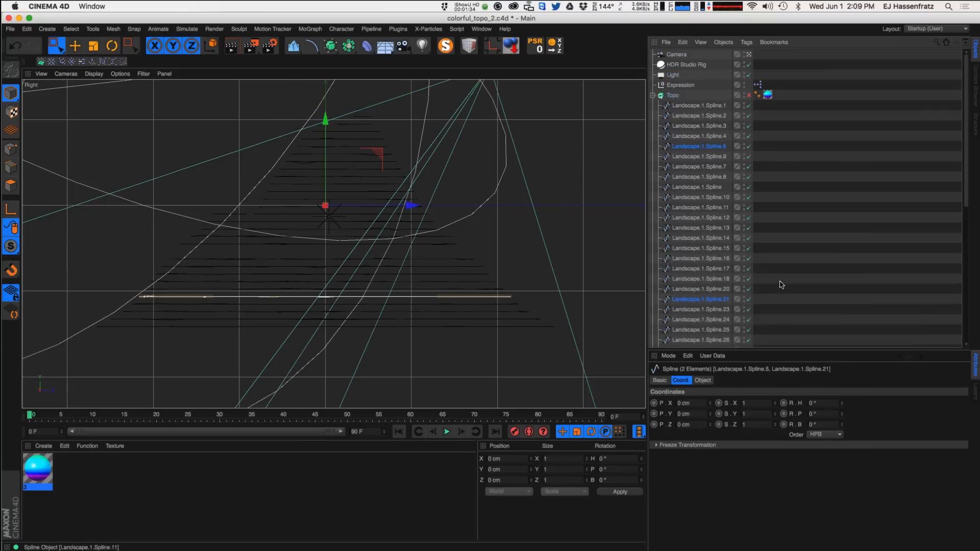
right_click(719, 304)
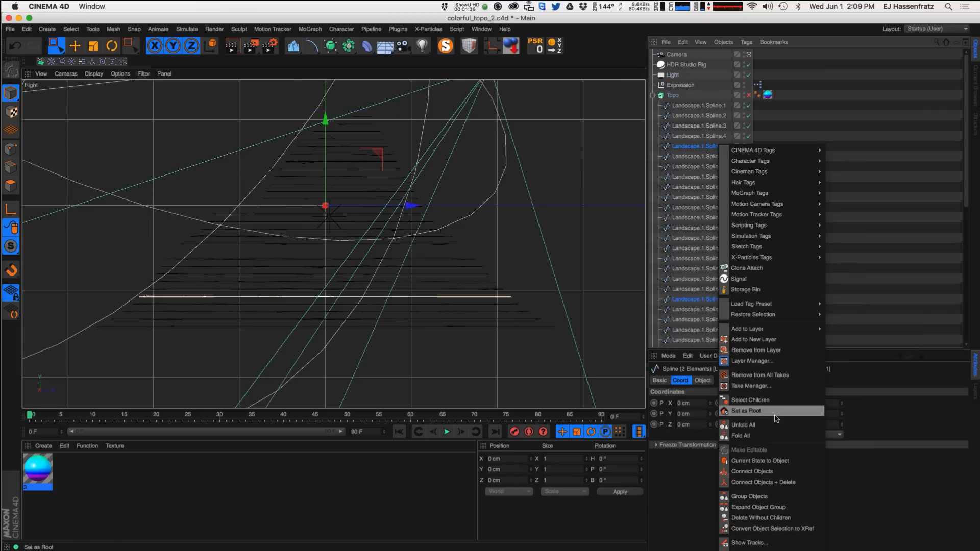
left_click(788, 483)
Select only Landscape.1.Spline.3 and Landscape.1.Spline.32 on their shared contour level and merge them with Connect Objects + Delete
left_click_drag(129, 301, 534, 309)
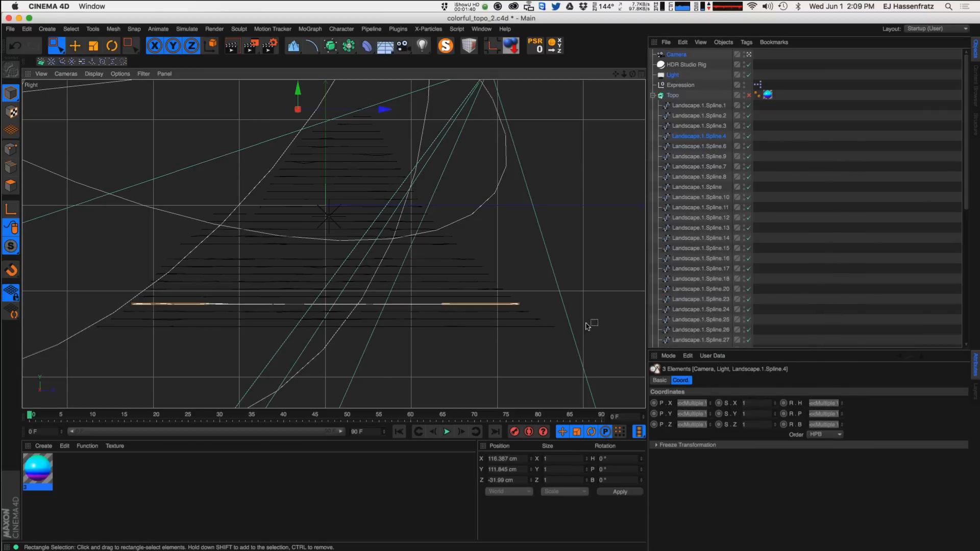
left_click_drag(293, 314, 551, 319)
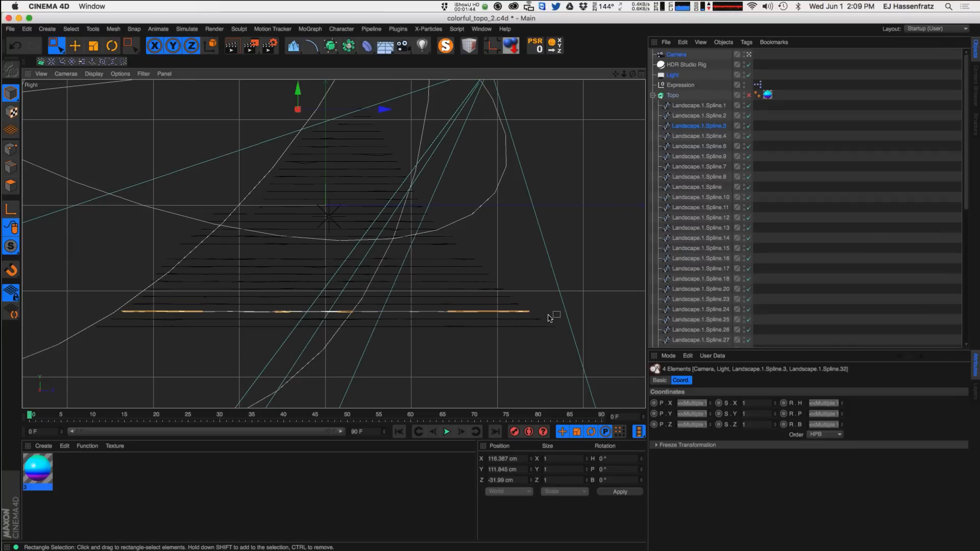
left_click(674, 76, "super")
left_click(678, 55, "super")
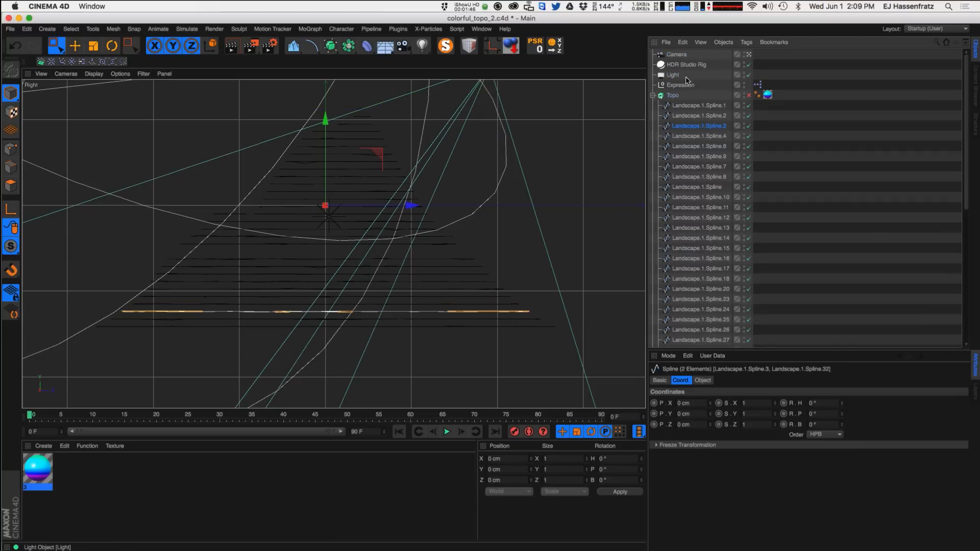
right_click(699, 126)
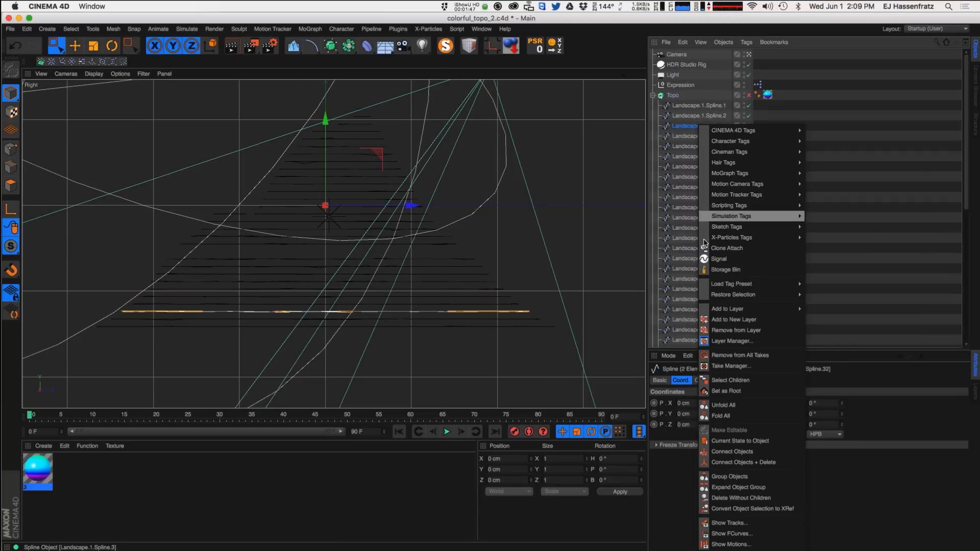
left_click(724, 459)
Select only Landscape.1.Spline.2 and Landscape.1.Spline.33 on the second-lowest contour level and merge them with Connect Objects + Delete
left_click_drag(109, 317, 552, 325)
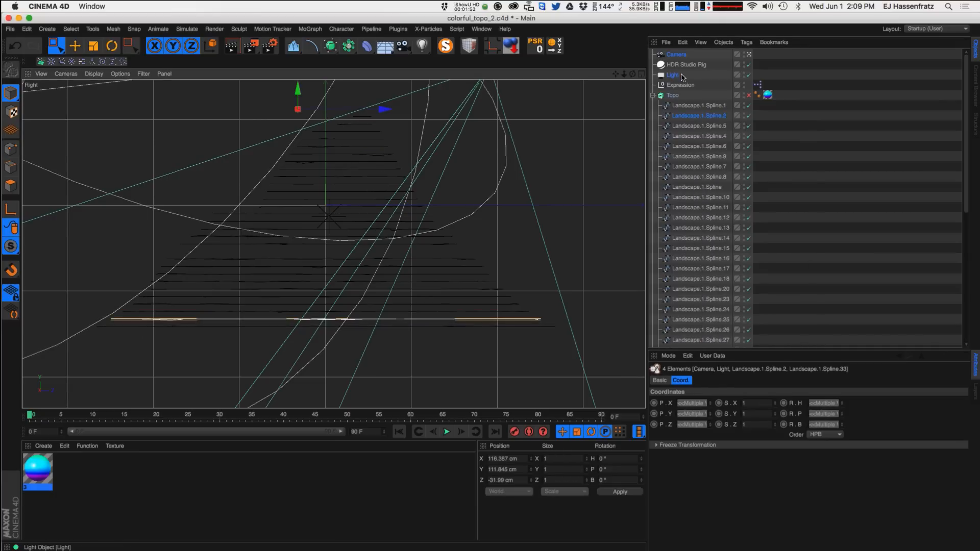
left_click(674, 75, "ctrl")
left_click(676, 54, "ctrl")
right_click(689, 114)
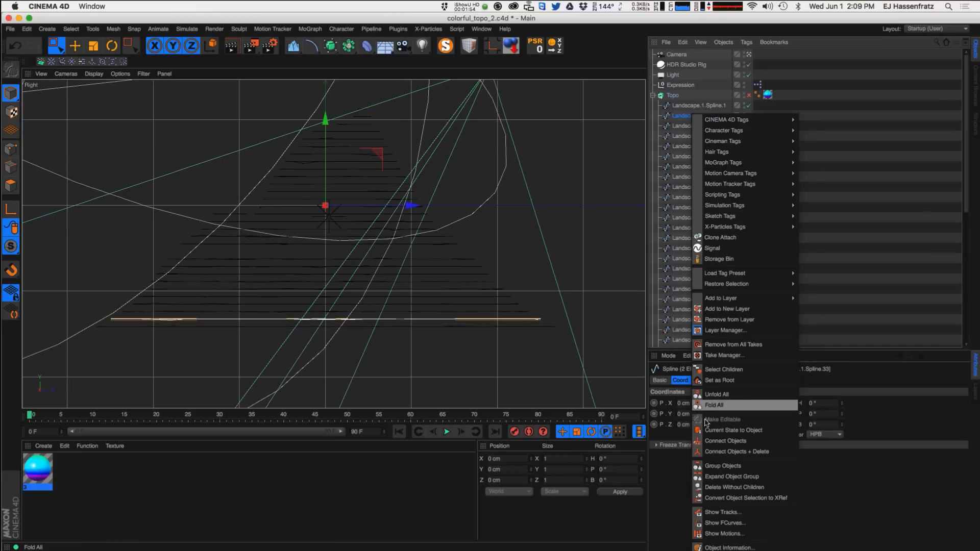
left_click(726, 452)
Select only Landscape.1.Spline.1 and Landscape.1.Spline.39 on the lowest contour level and merge them with Connect Objects + Delete
left_click_drag(87, 341, 583, 325)
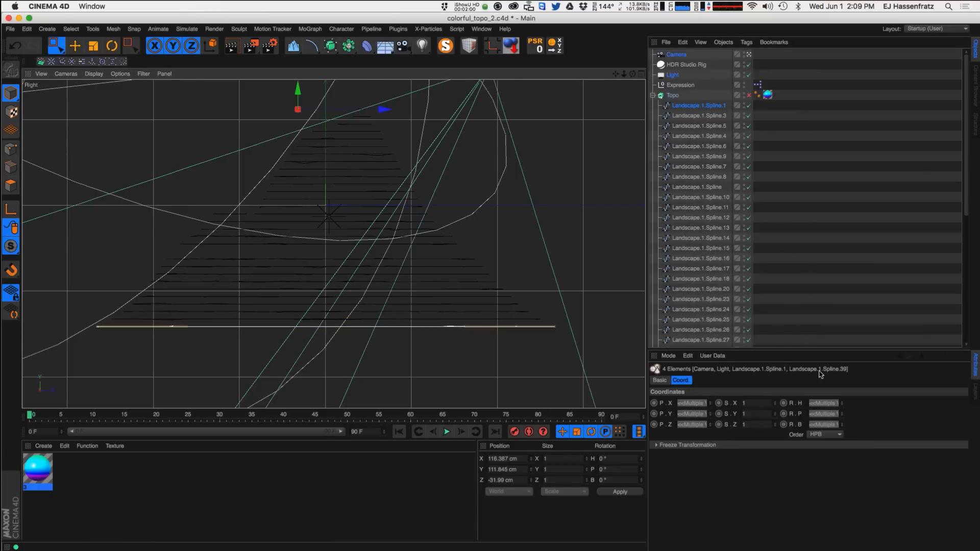
left_click(674, 75, "super")
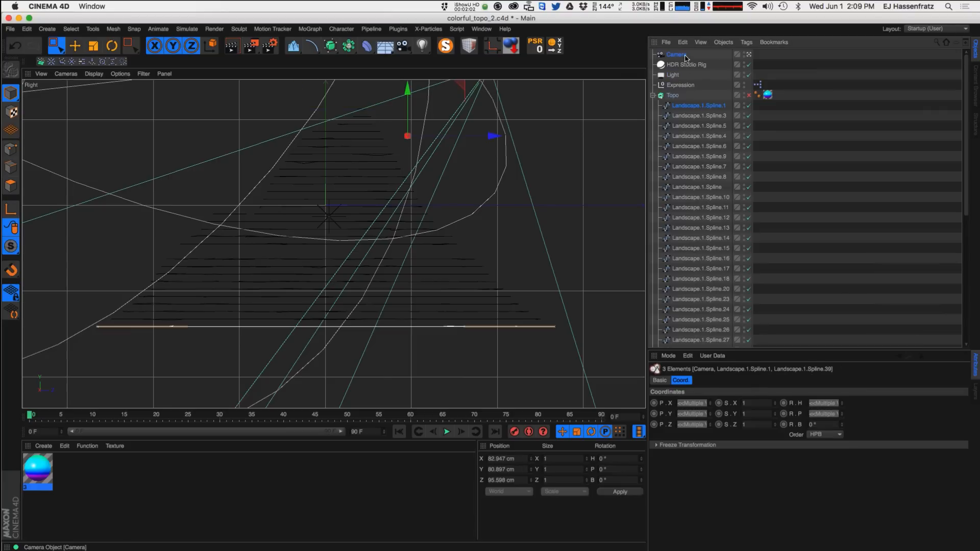
left_click(674, 54, "super")
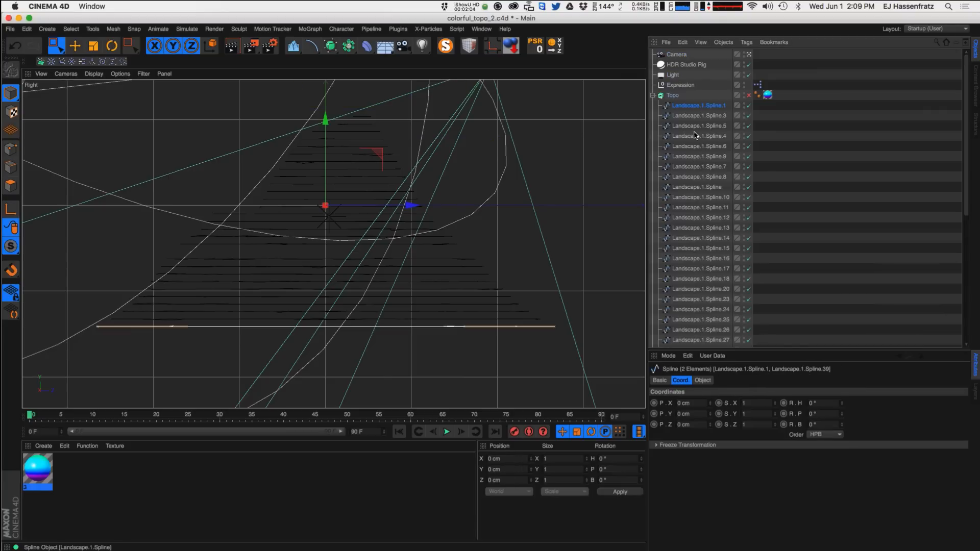
right_click(698, 107)
left_click(742, 449)
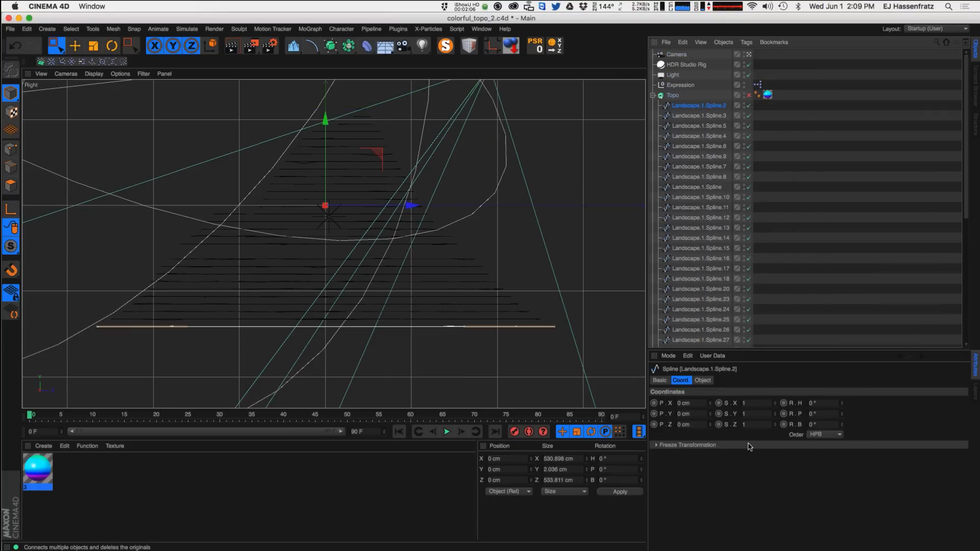
Return to the four-view layout and check which splines share the middle contour levels by rectangle-selecting them in the Right view
left_click_drag(167, 240, 481, 253)
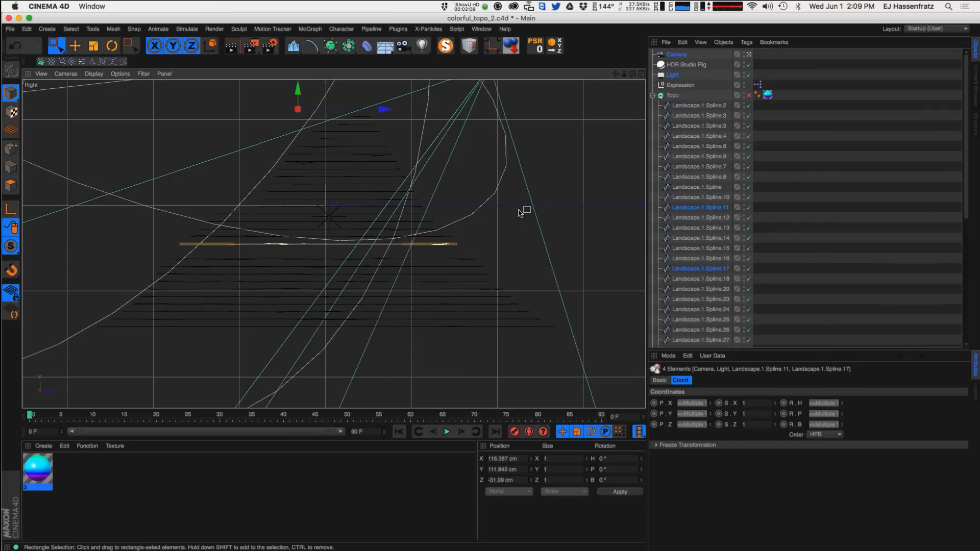
left_click(643, 75)
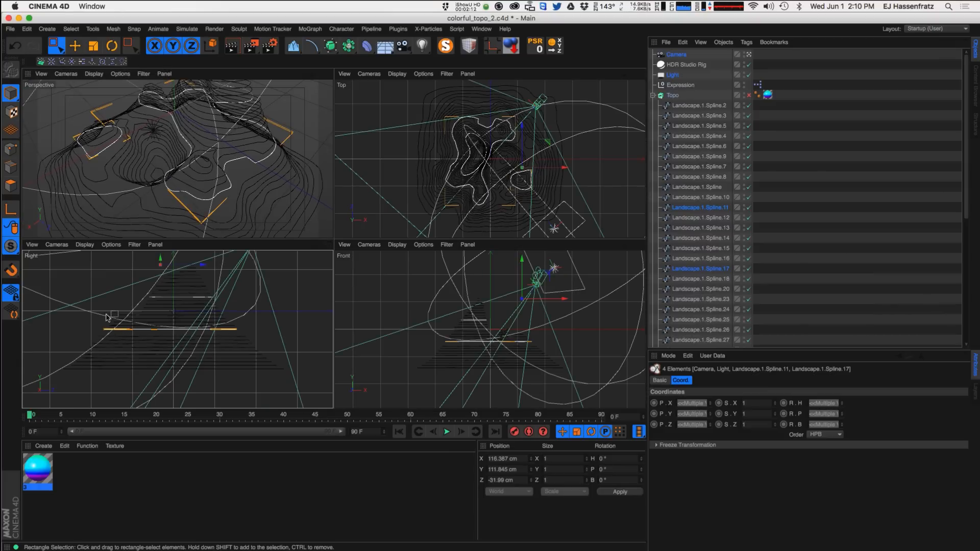
left_click_drag(79, 334, 190, 336)
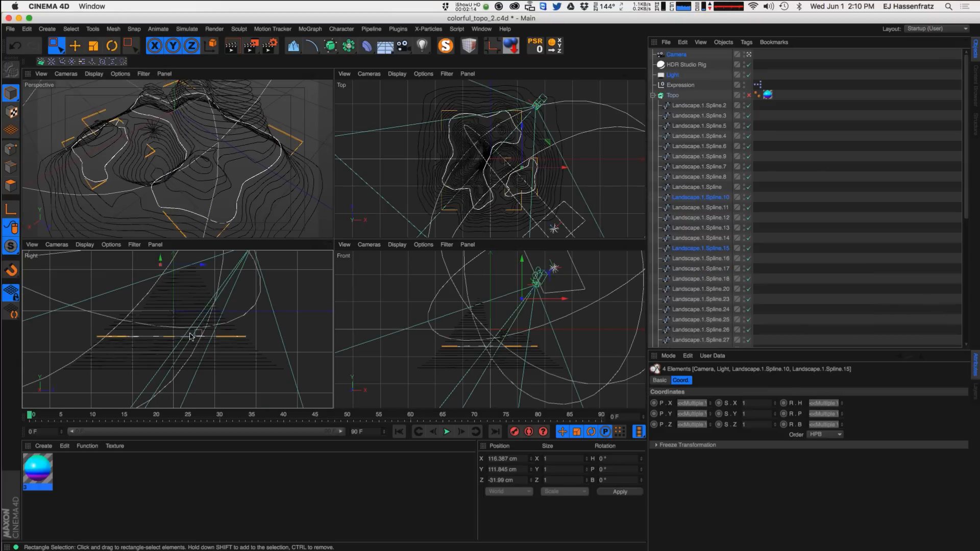
left_click_drag(254, 342, 254, 341)
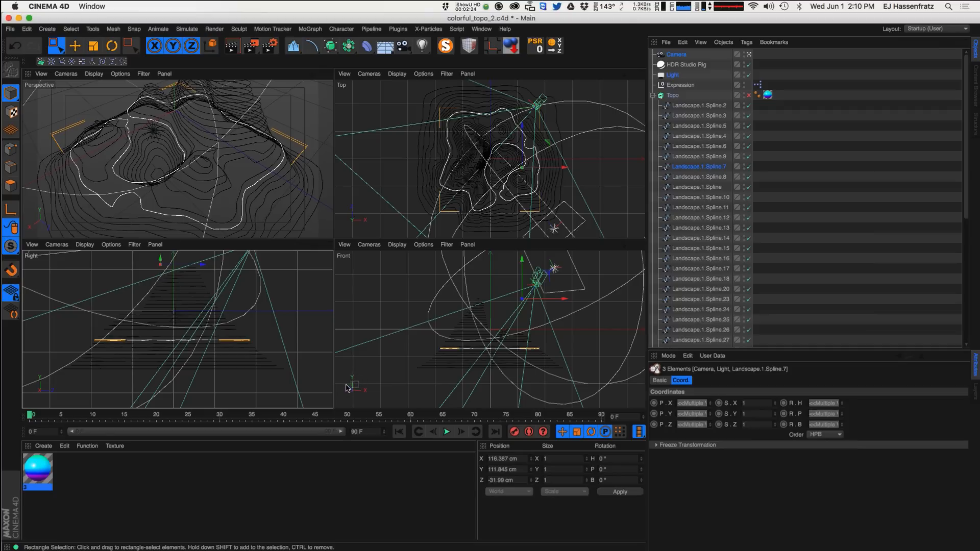
Select only Landscape.1.Spline.8 and Landscape.1.Spline.16 on their shared level in the Right view and merge them with Connect Objects + Delete
scroll(126, 340, "up", 2)
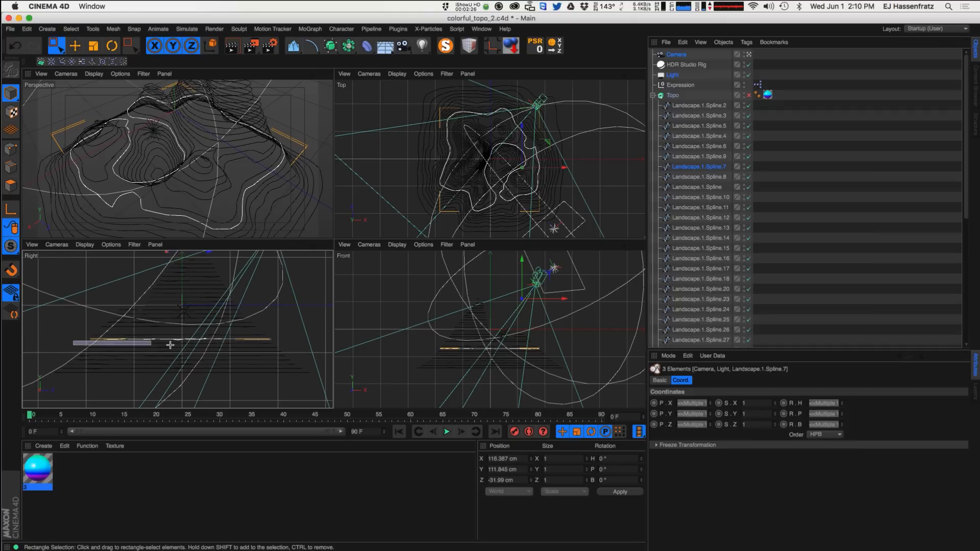
left_click_drag(271, 346, 272, 346)
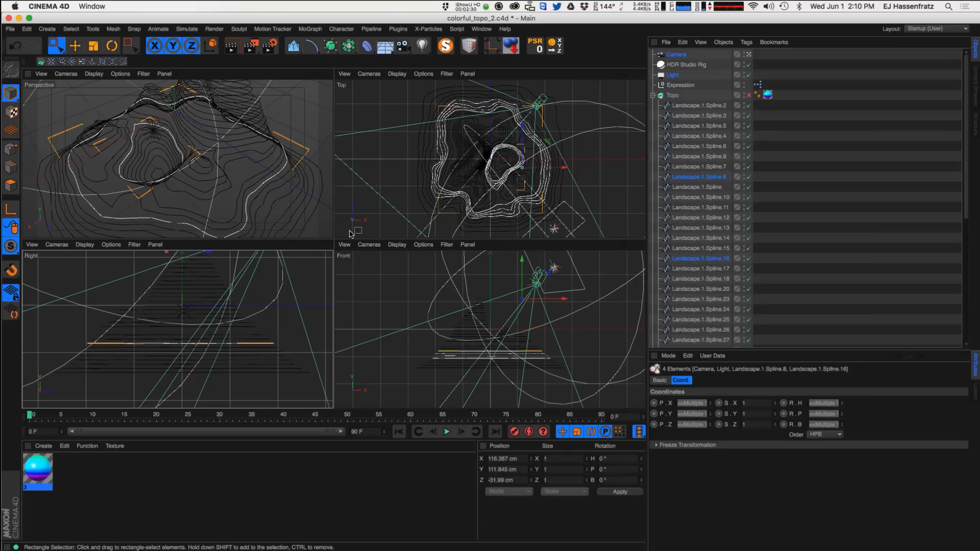
left_click(673, 75, "ctrl")
left_click(679, 55, "ctrl")
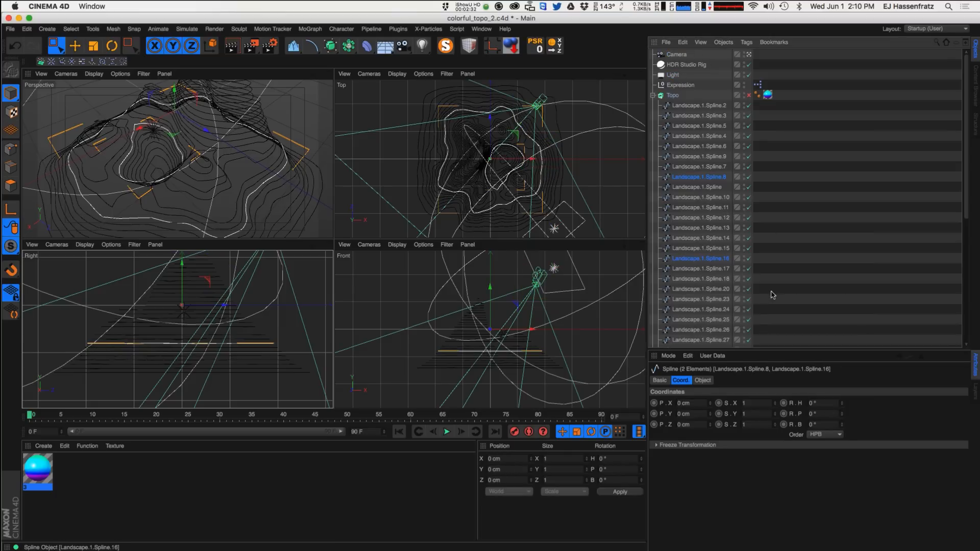
right_click(708, 178)
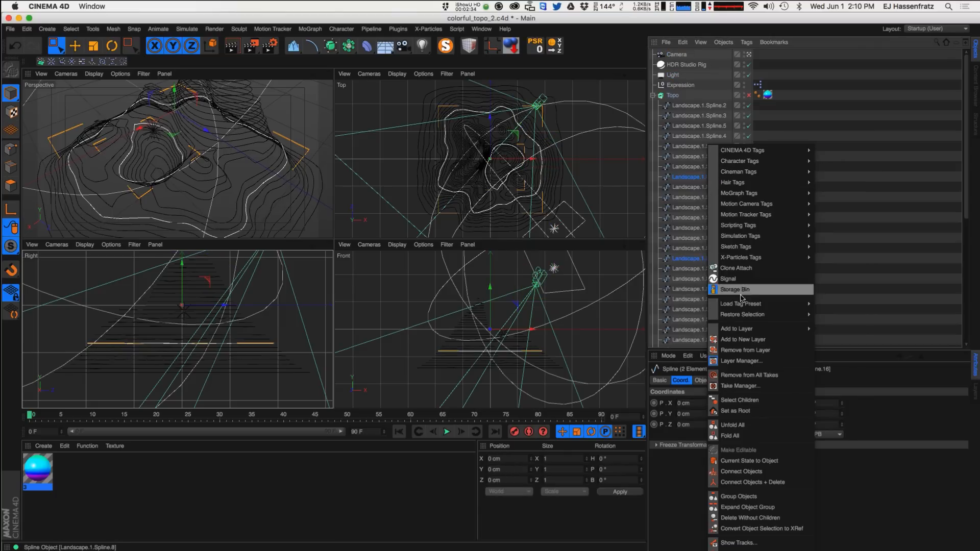
left_click(742, 481)
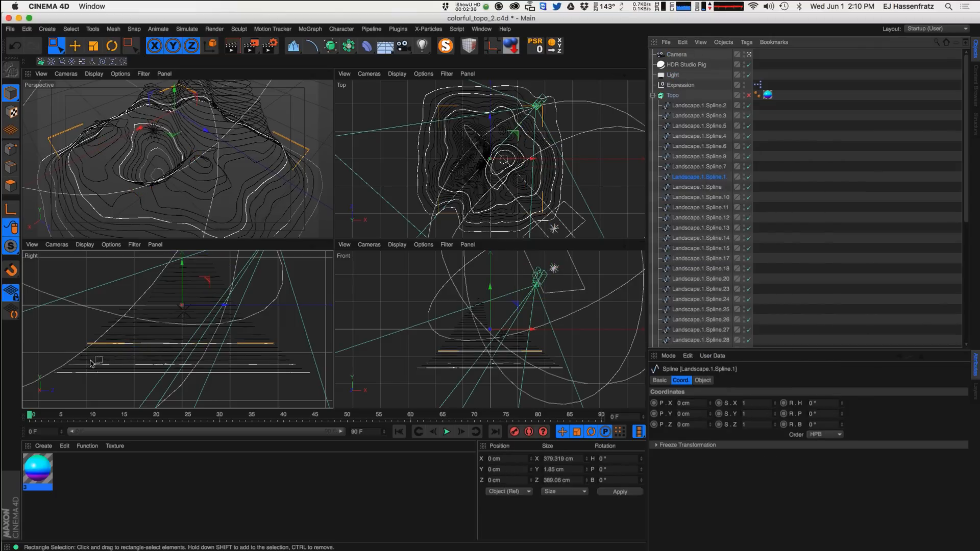
Briefly preview the Topo extrusion, and rectangle-select single contour levels in the four-view layout's Right view to check which splines share them
left_click_drag(78, 346, 295, 356)
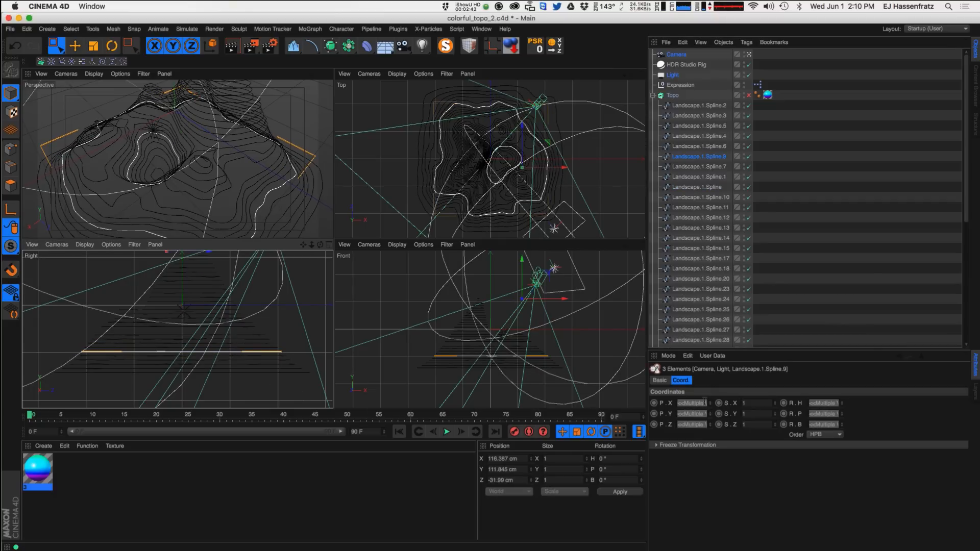
left_click(855, 241)
left_click(749, 95)
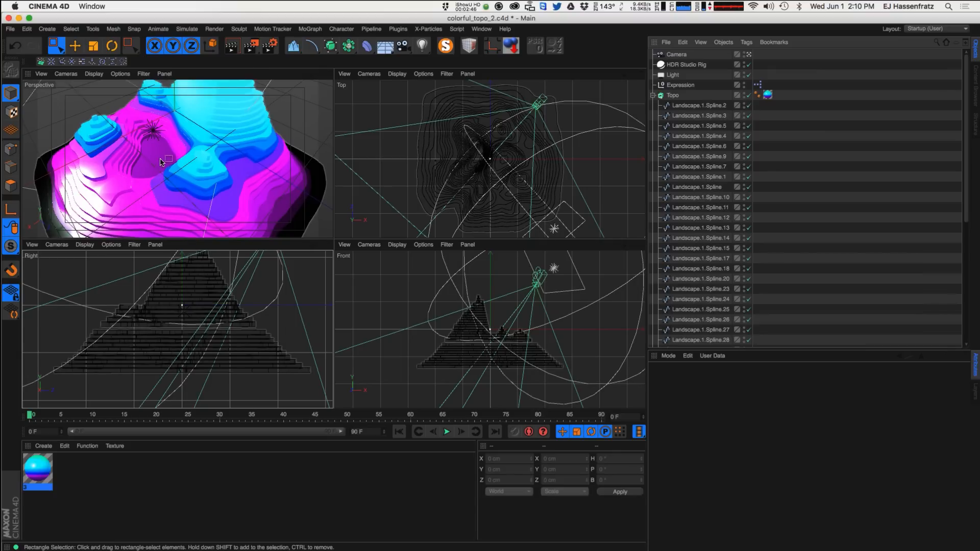
left_click(749, 96)
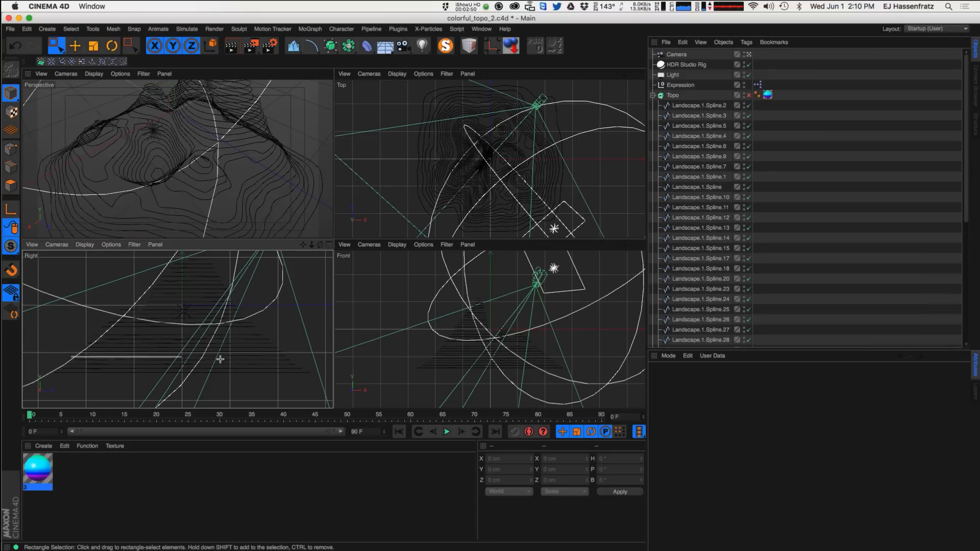
left_click_drag(294, 358, 315, 360)
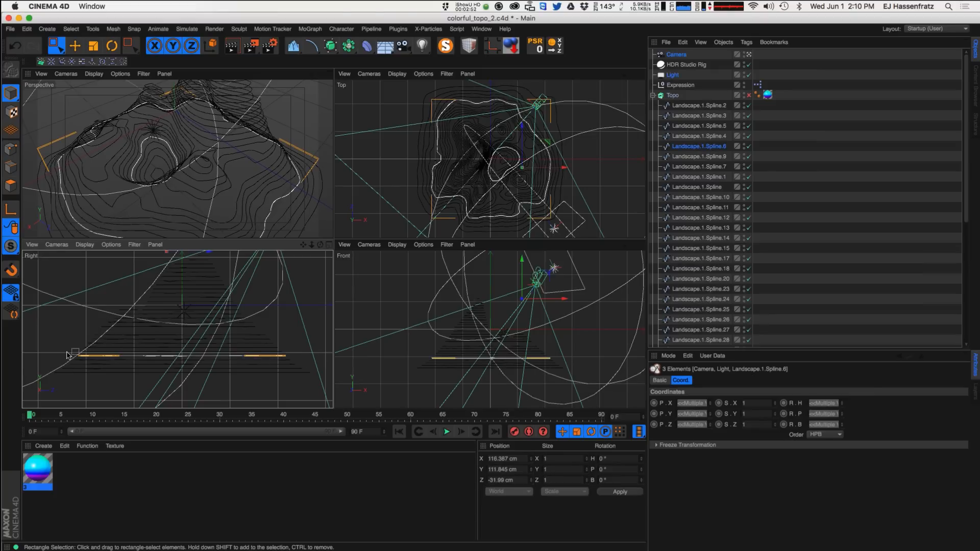
left_click_drag(137, 352, 301, 358)
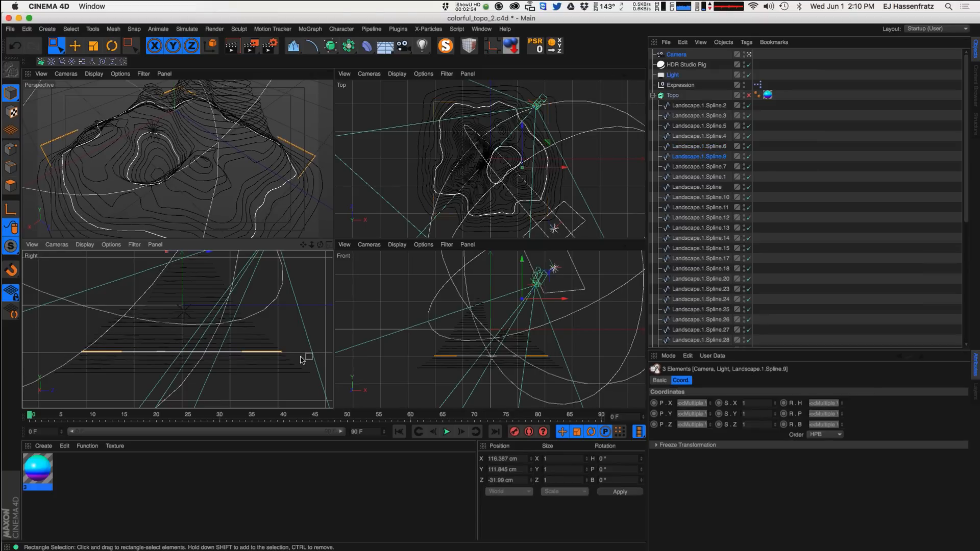
left_click_drag(78, 346, 286, 344)
left_click_drag(43, 369, 311, 376)
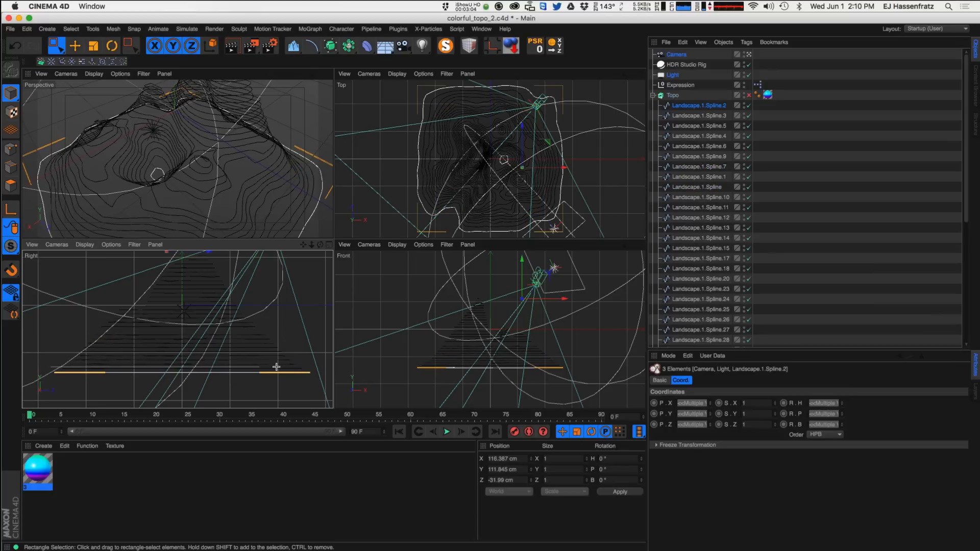
left_click_drag(310, 368, 40, 371)
scroll(106, 357, "up", 2)
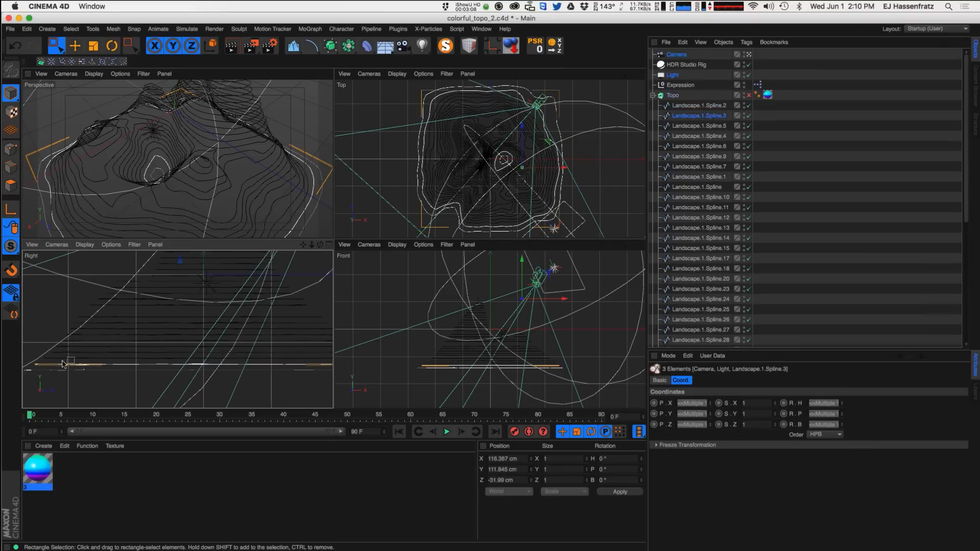
scroll(142, 346, "down", 3)
Maximize the Right view and rectangle-select the lower contour levels to look for levels made of several splines
left_click(329, 245)
scroll(255, 308, "down", 5)
middle_click_drag(228, 314, 120, 331, "alt")
left_click_drag(61, 304, 358, 314)
middle_click_drag(356, 312, 407, 323, "alt")
left_click_drag(361, 313, 417, 325, "ctrl")
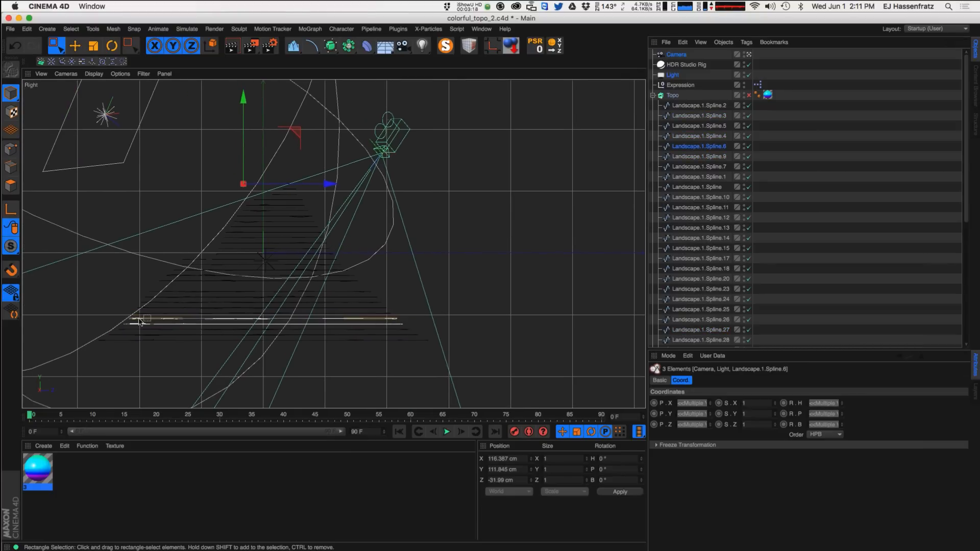
Select only Landscape.1.Spline.4, Landscape.1.Spline.27 and Landscape.1.Spline.36 on their shared level, excluding Camera and Light, and return to the four-view layout
left_click_drag(117, 322, 418, 327)
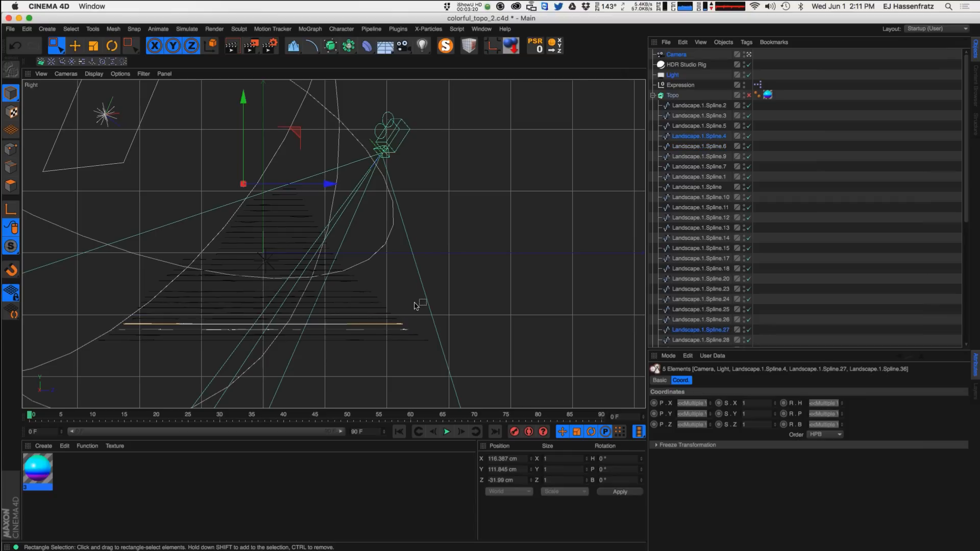
left_click_drag(87, 290, 450, 324)
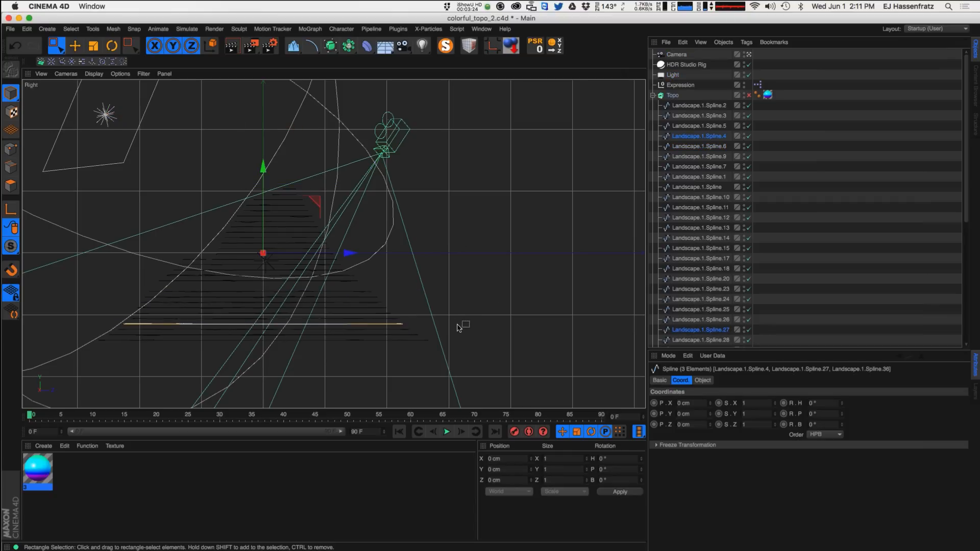
scroll(191, 325, "up", 3)
left_click_drag(42, 315, 612, 331)
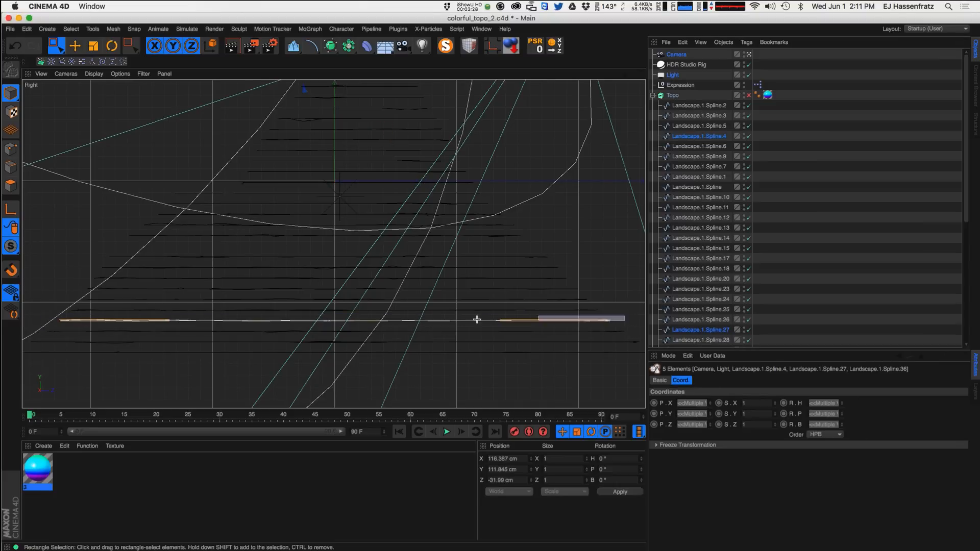
left_click_drag(76, 317, 65, 322)
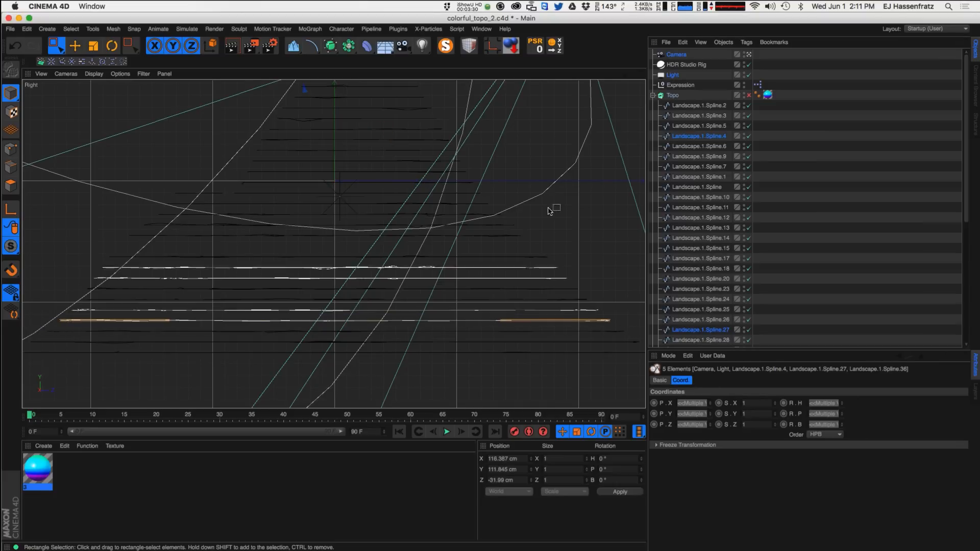
left_click(672, 75, "ctrl")
left_click(682, 54, "ctrl")
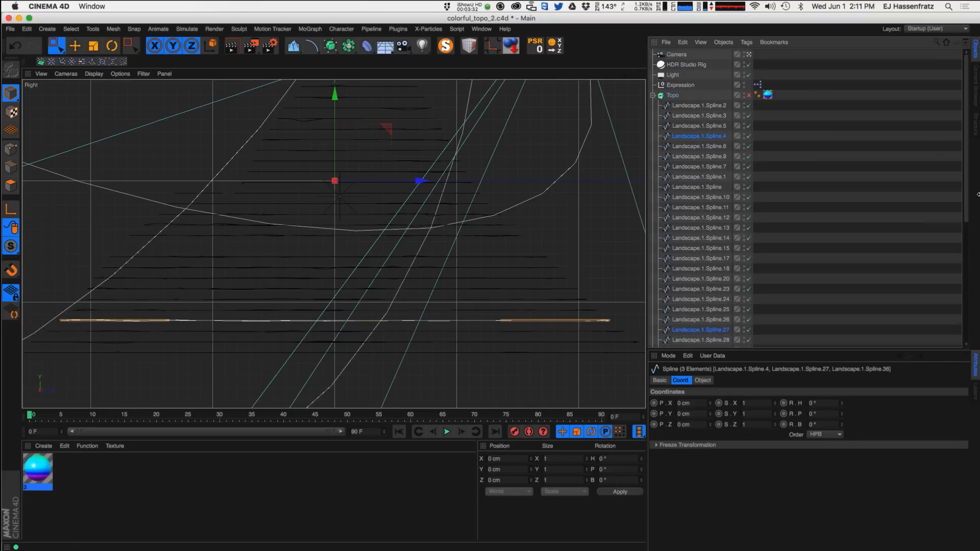
left_click_drag(964, 198, 930, 95)
left_click(643, 76)
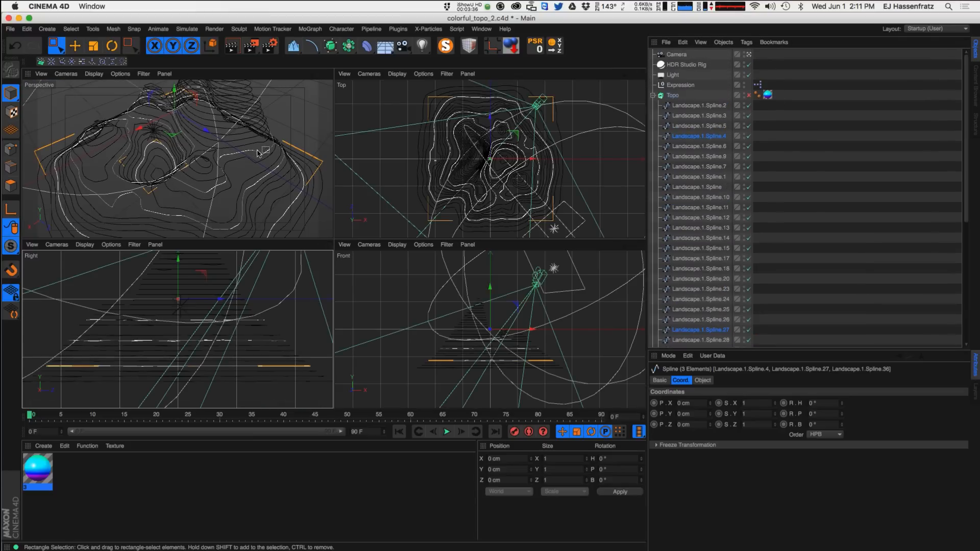
key("e")
left_click_drag(573, 170, 427, 162)
key("super+z")
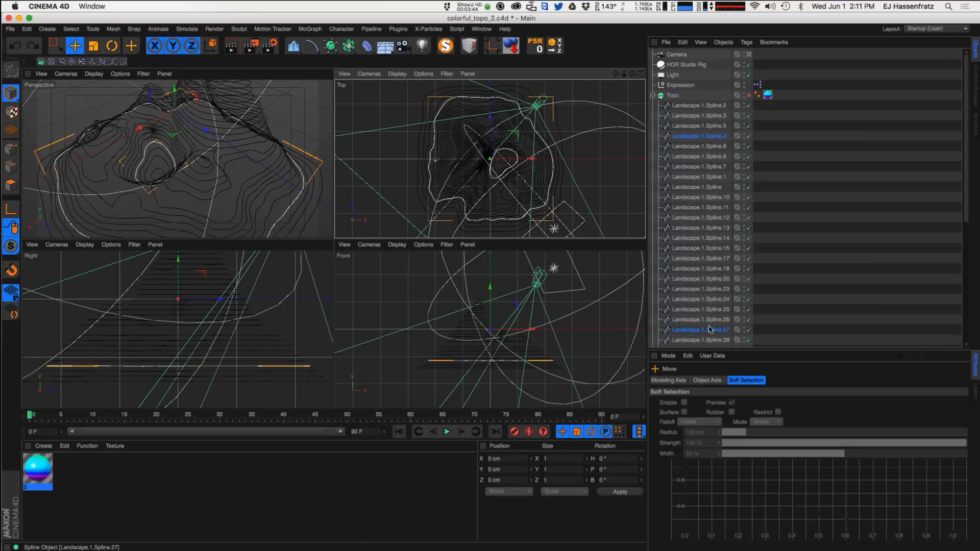
Merge the selected splines Landscape.1.Spline.4, Landscape.1.Spline.27 and Landscape.1.Spline.36 with Connect Objects + Delete
scroll(433, 161, "up", 10)
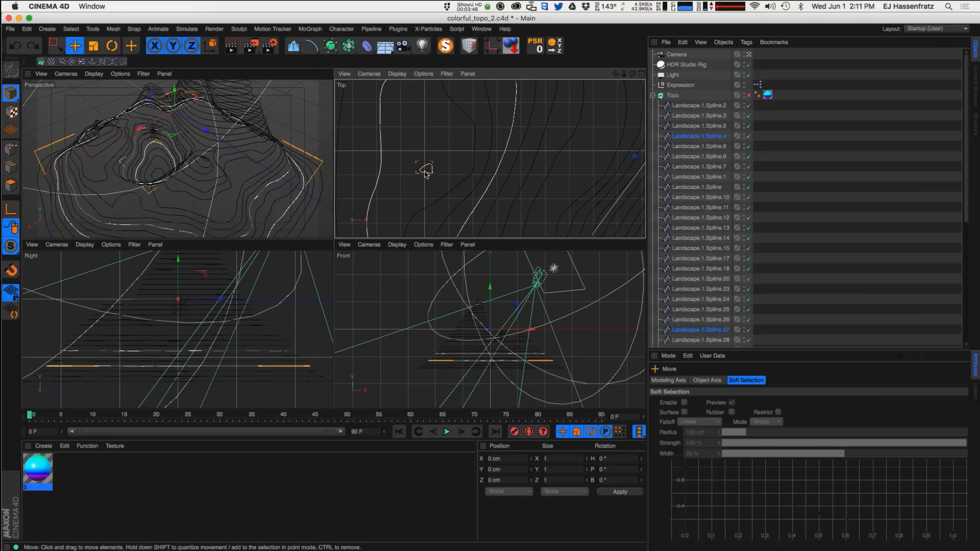
scroll(498, 169, "down", 10)
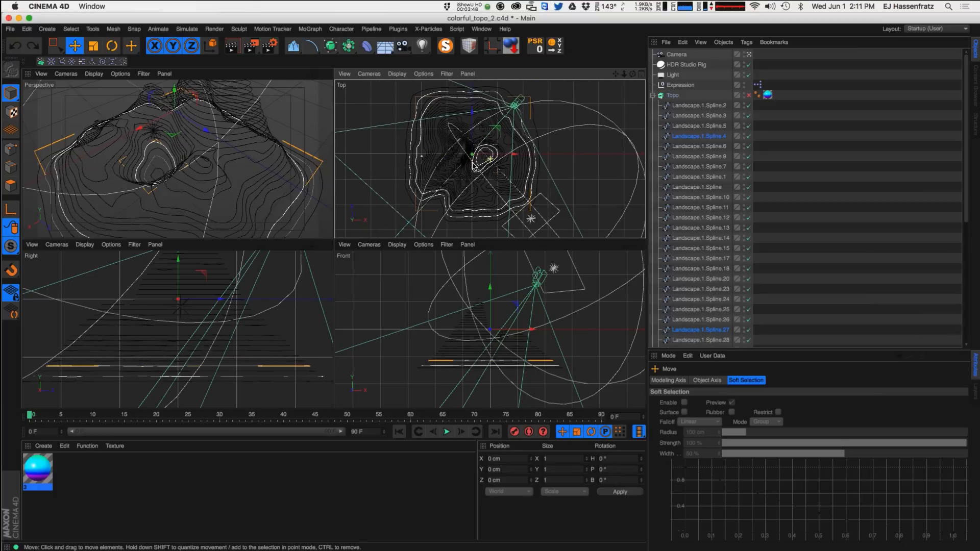
right_click(716, 336)
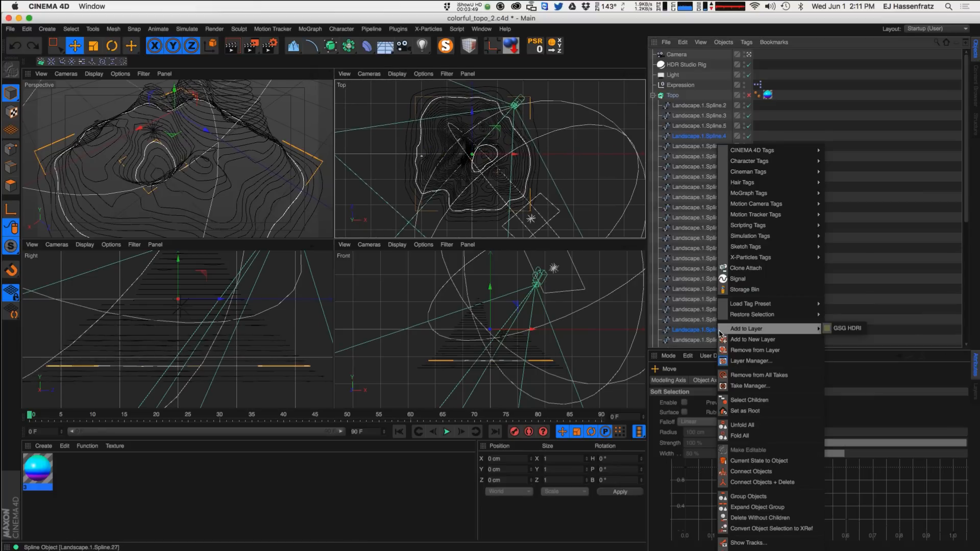
left_click(764, 484)
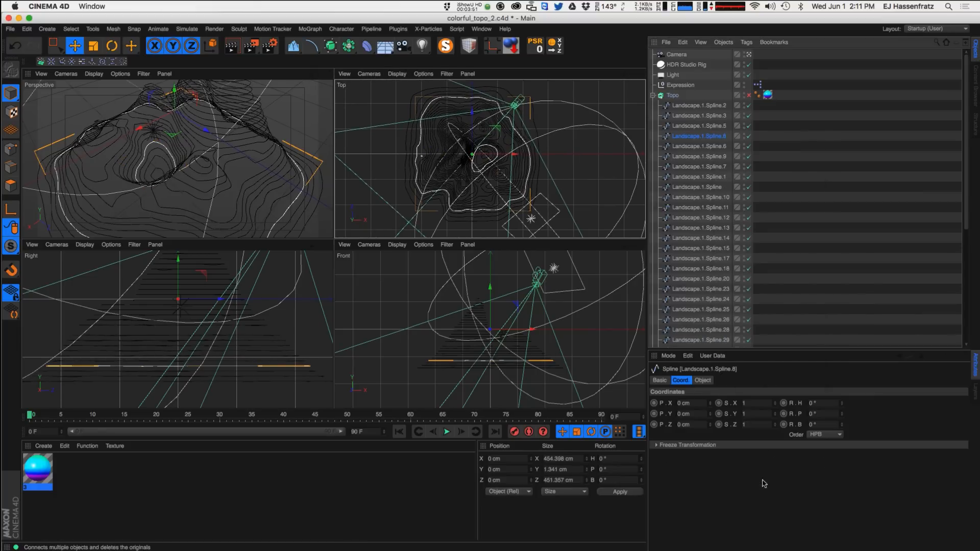
Re-enable the Topo object and examine the crater in the extruded landscape from several angles in the Perspective view
left_click(748, 96)
left_click_drag(194, 168, 153, 169, "alt")
scroll(156, 167, "up", 6)
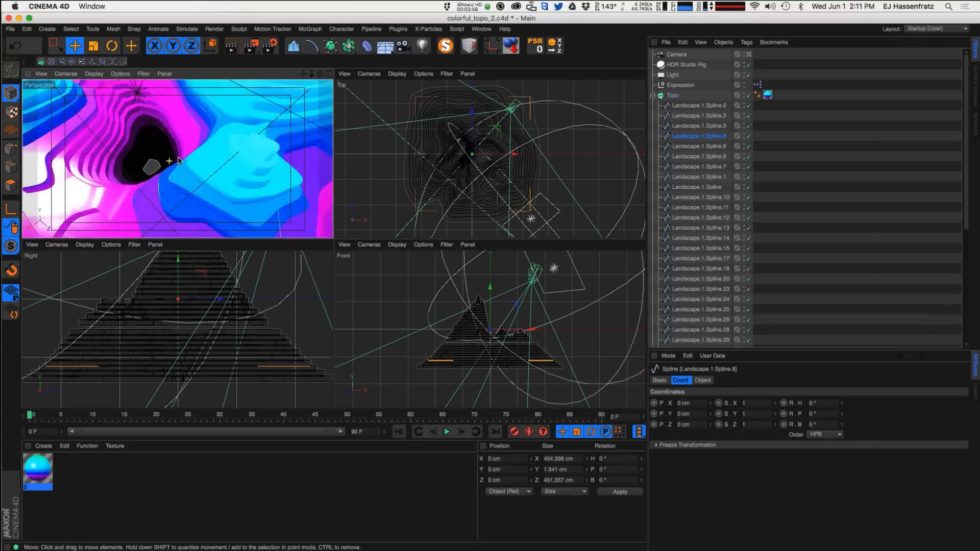
scroll(130, 180, "down", 6)
left_click_drag(131, 181, 164, 154, "alt")
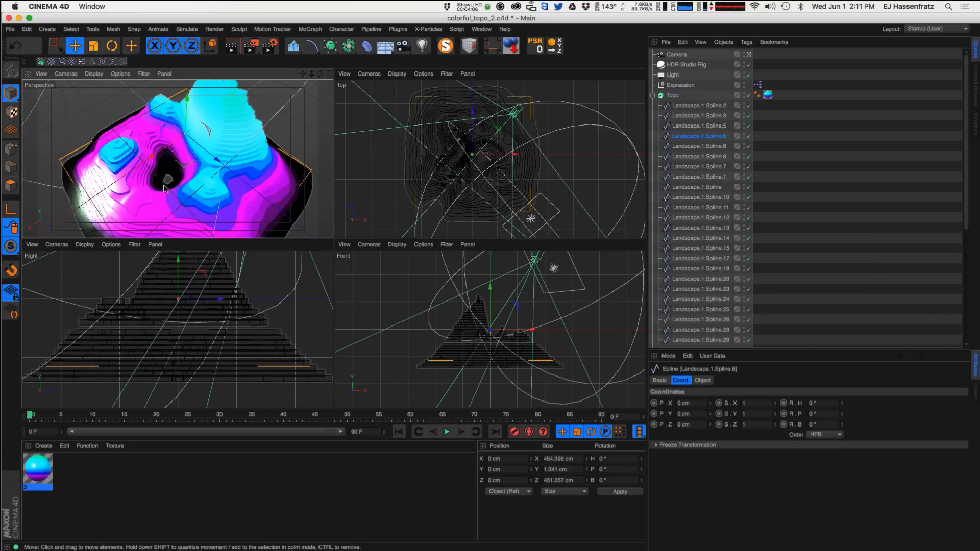
left_click_drag(197, 182, 240, 128, "alt")
scroll(243, 159, "up", 5)
left_click_drag(250, 46, 319, 100)
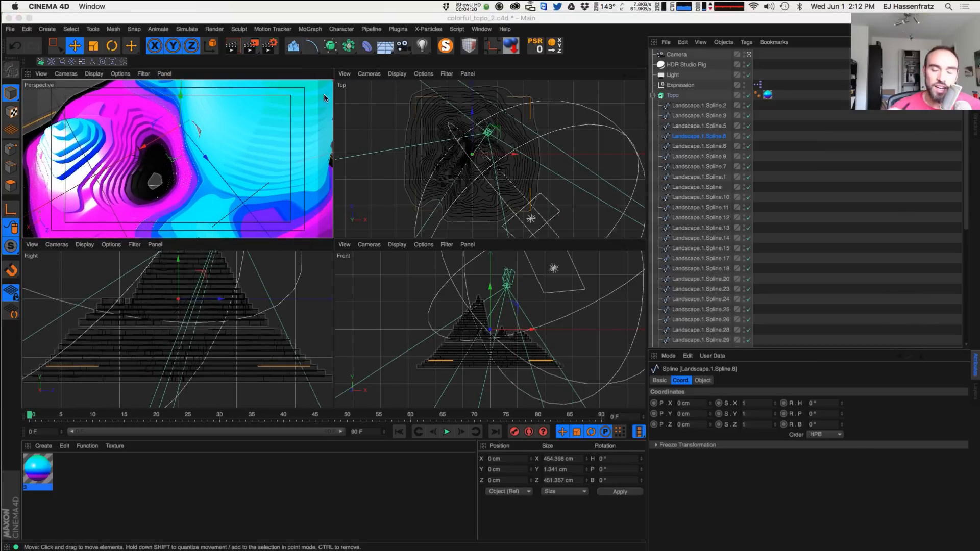